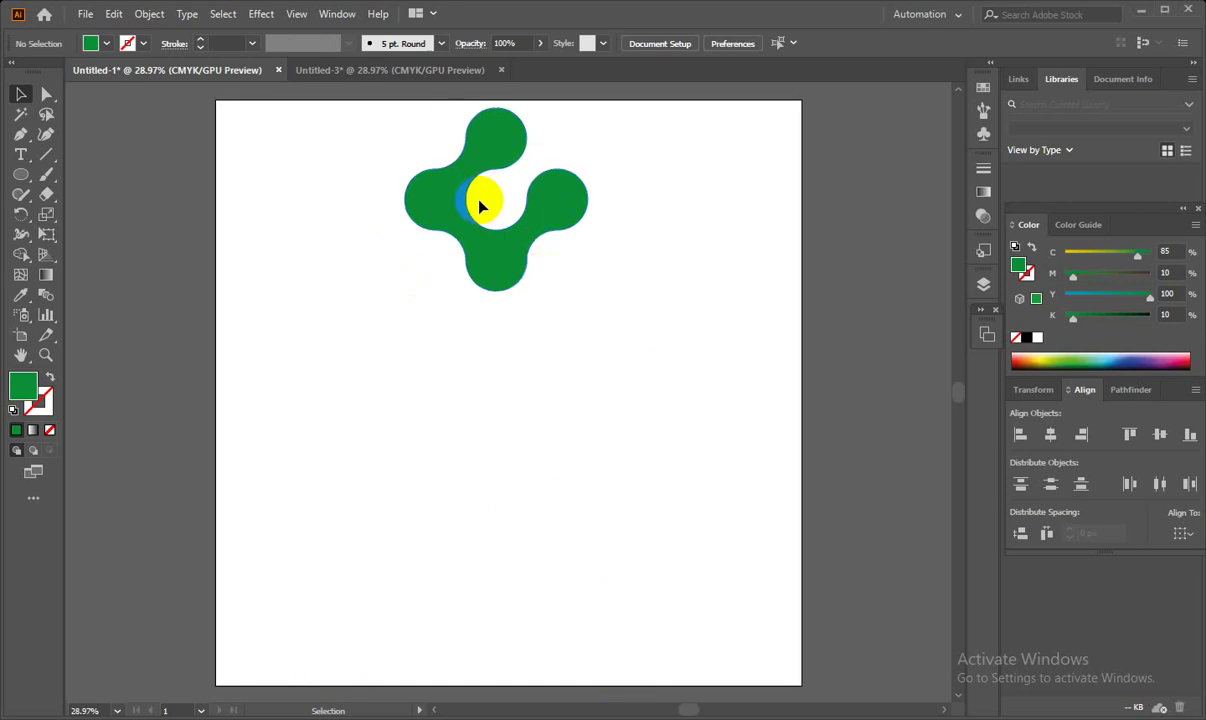
- Move the green metaball logo group to the artboard's top-left corner, then deselect it
drag(292, 124, 591, 300)
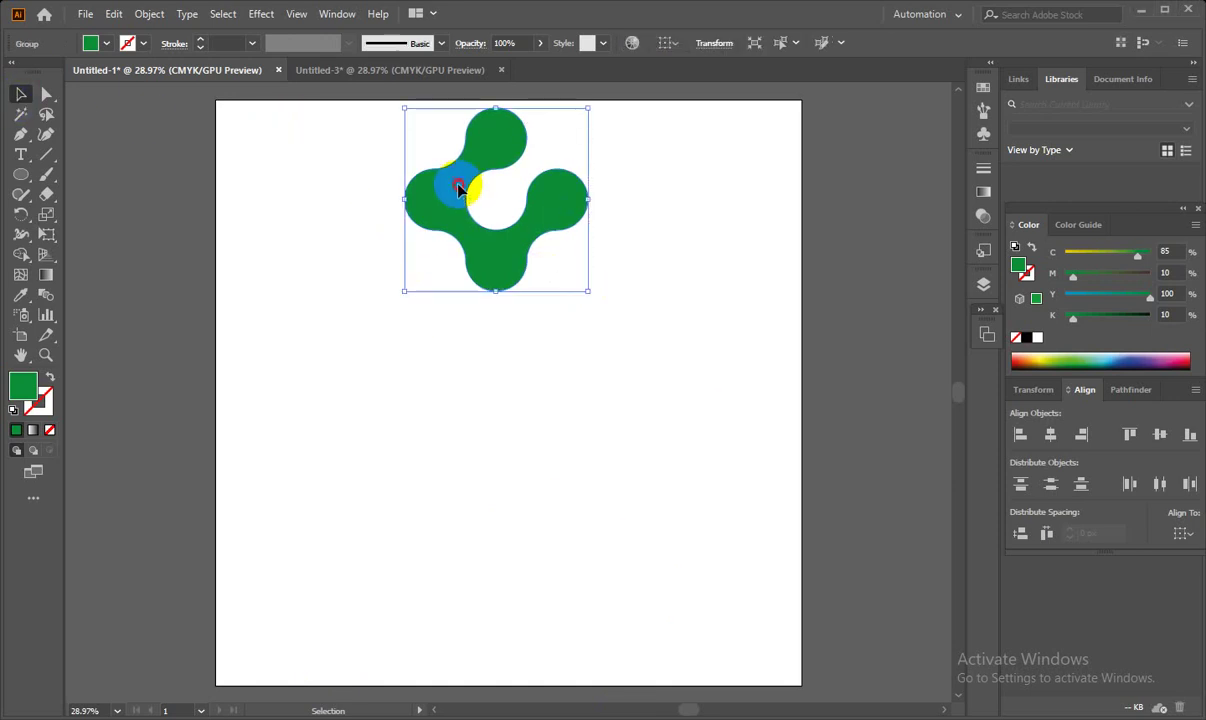
mouse_move(458, 188)
mouse_down()
mouse_move(180, 165)
mouse_move(193, 172)
mouse_up()
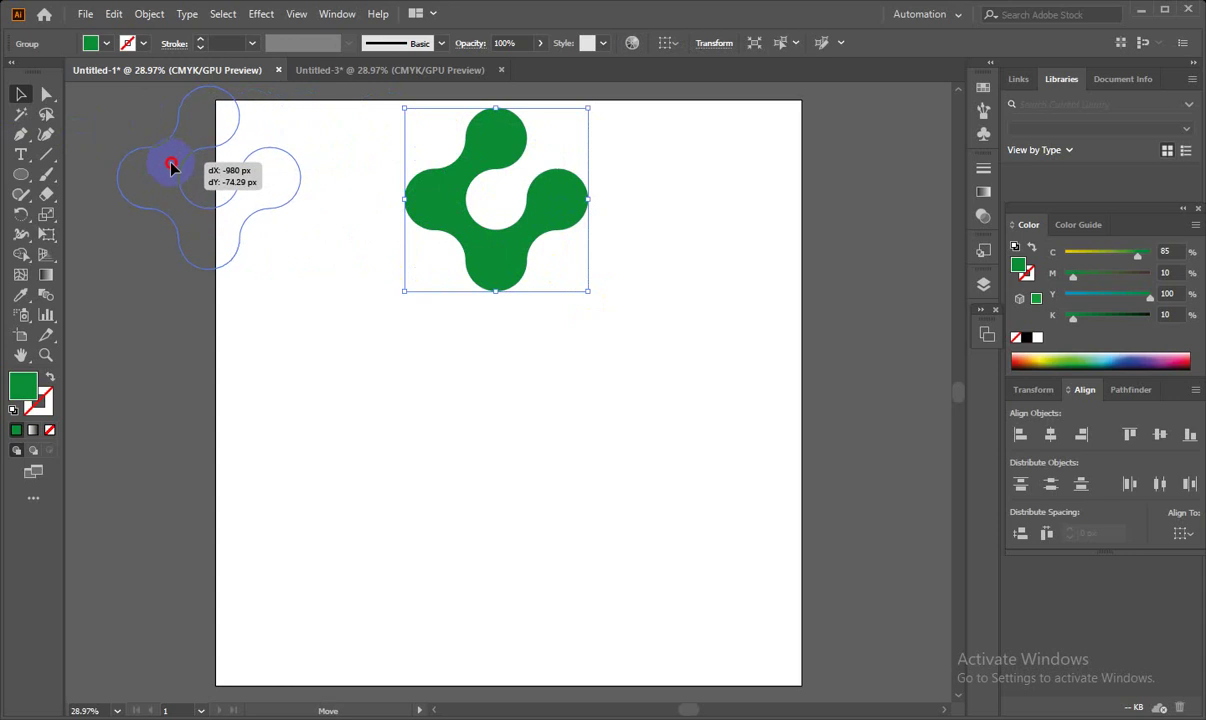
click(391, 325)
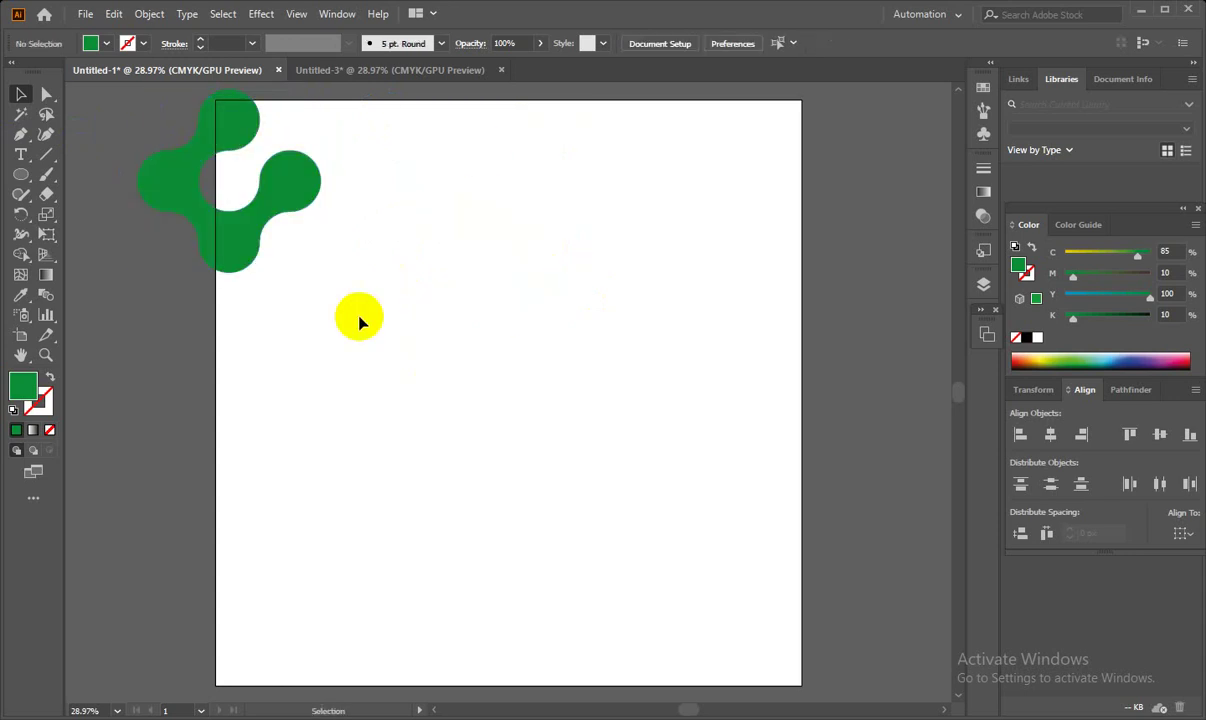
- Draw a 200 px circle with no fill and a 5 pt black stroke, then add a second 200 px circle
click(21, 174)
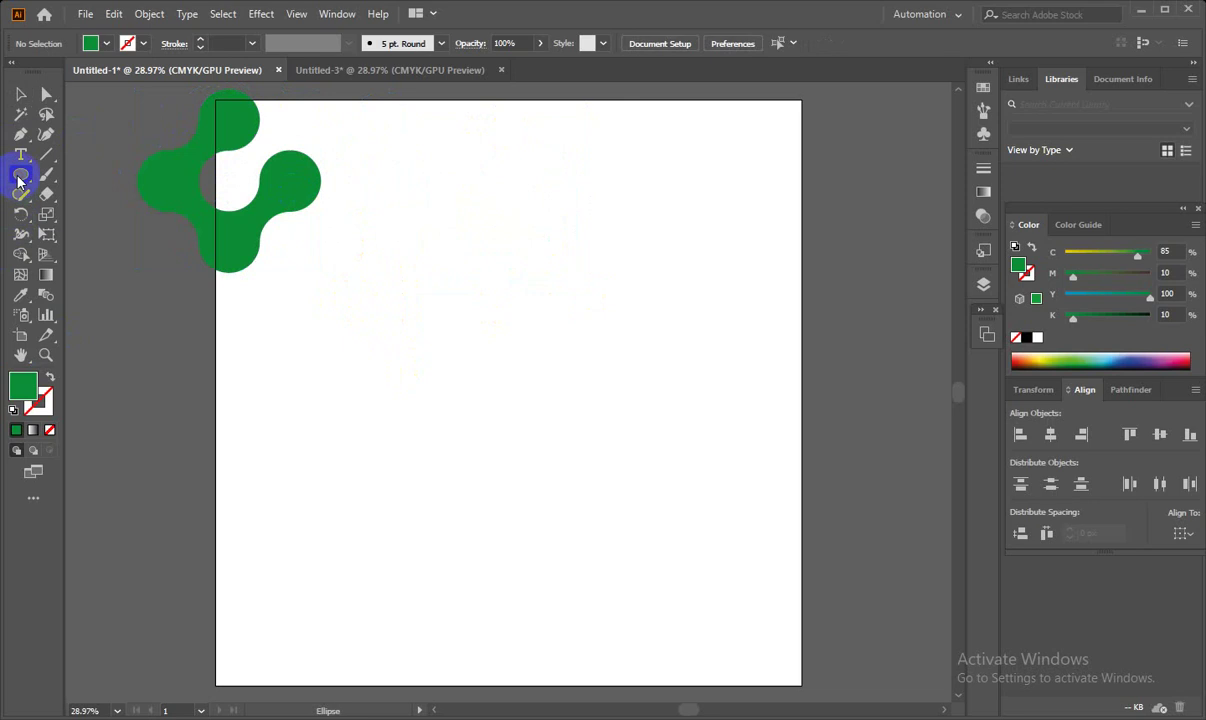
drag(407, 397, 426, 421)
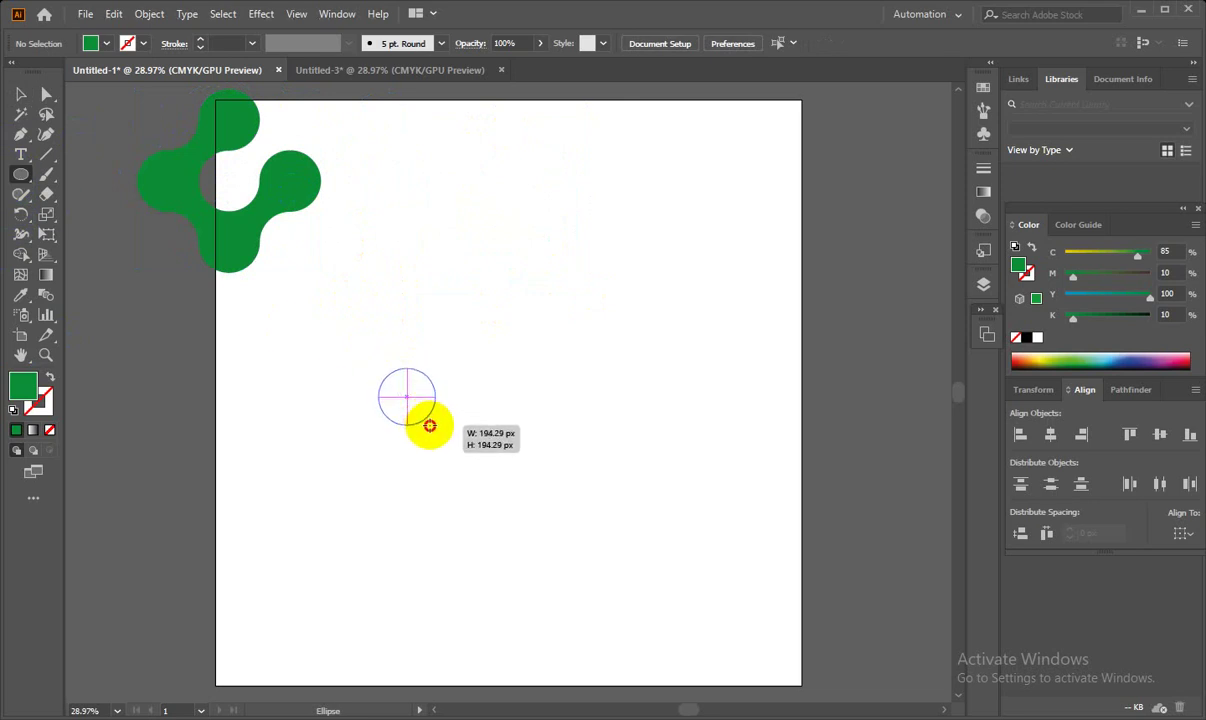
drag(426, 421, 436, 426)
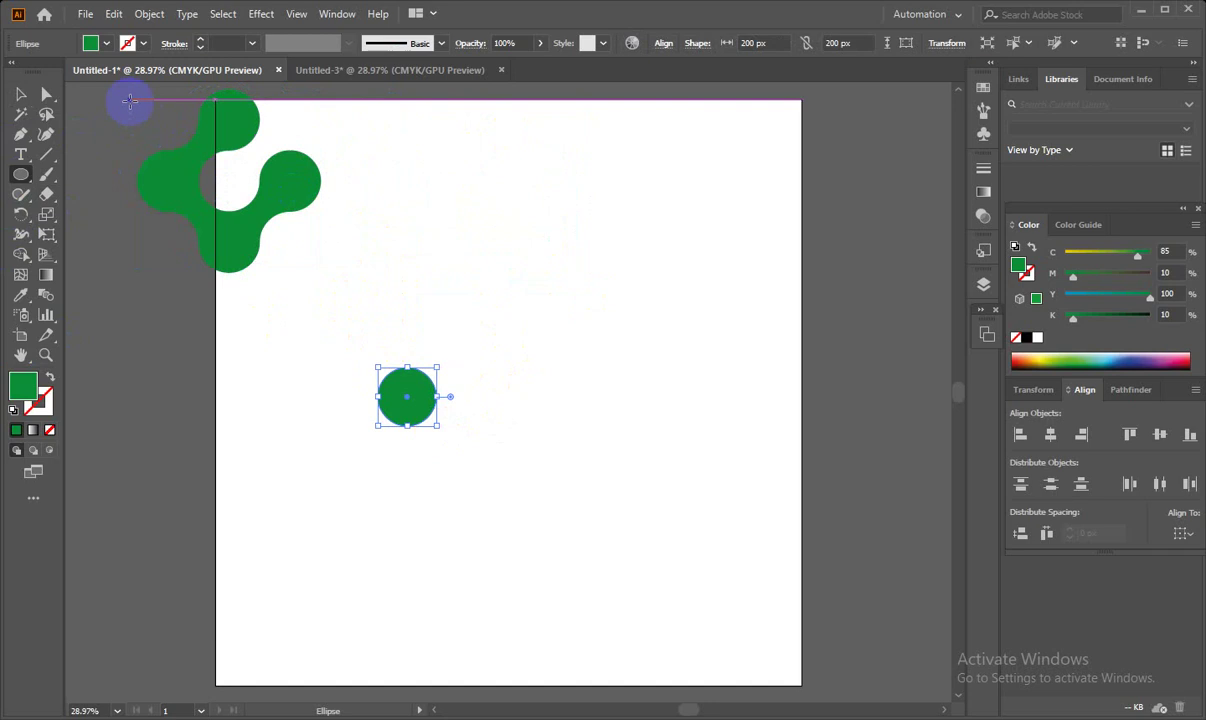
click(94, 43)
click(11, 71)
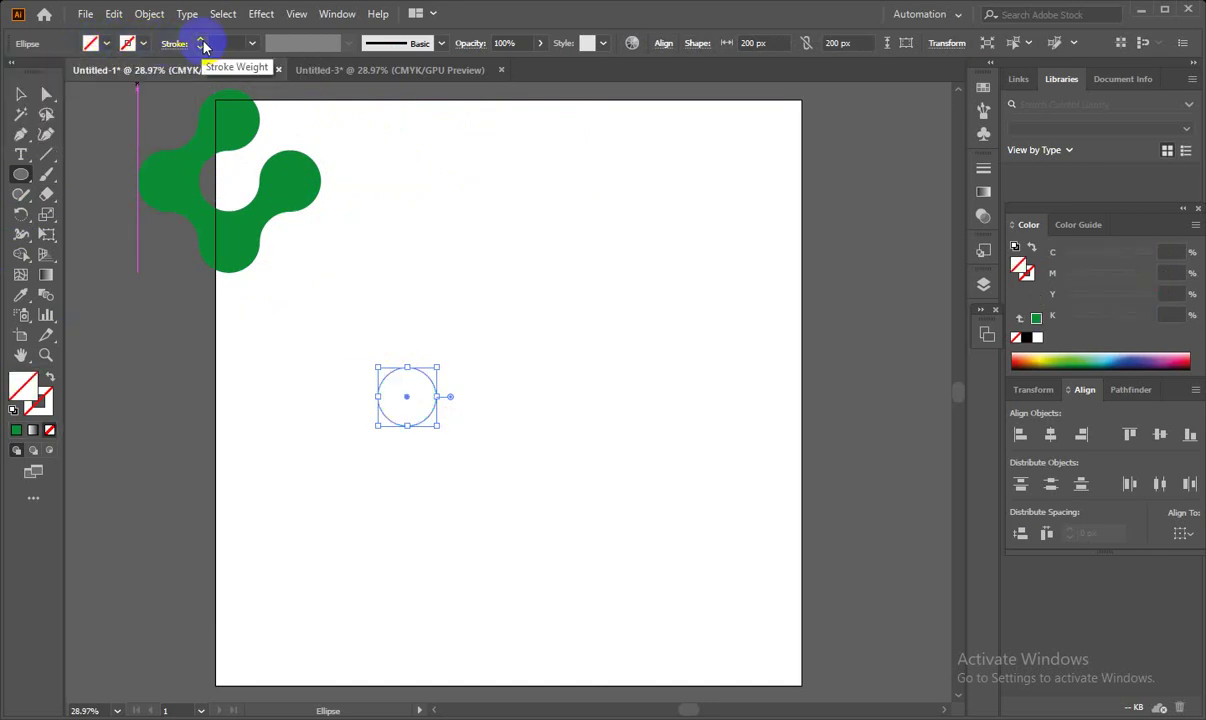
click(202, 42)
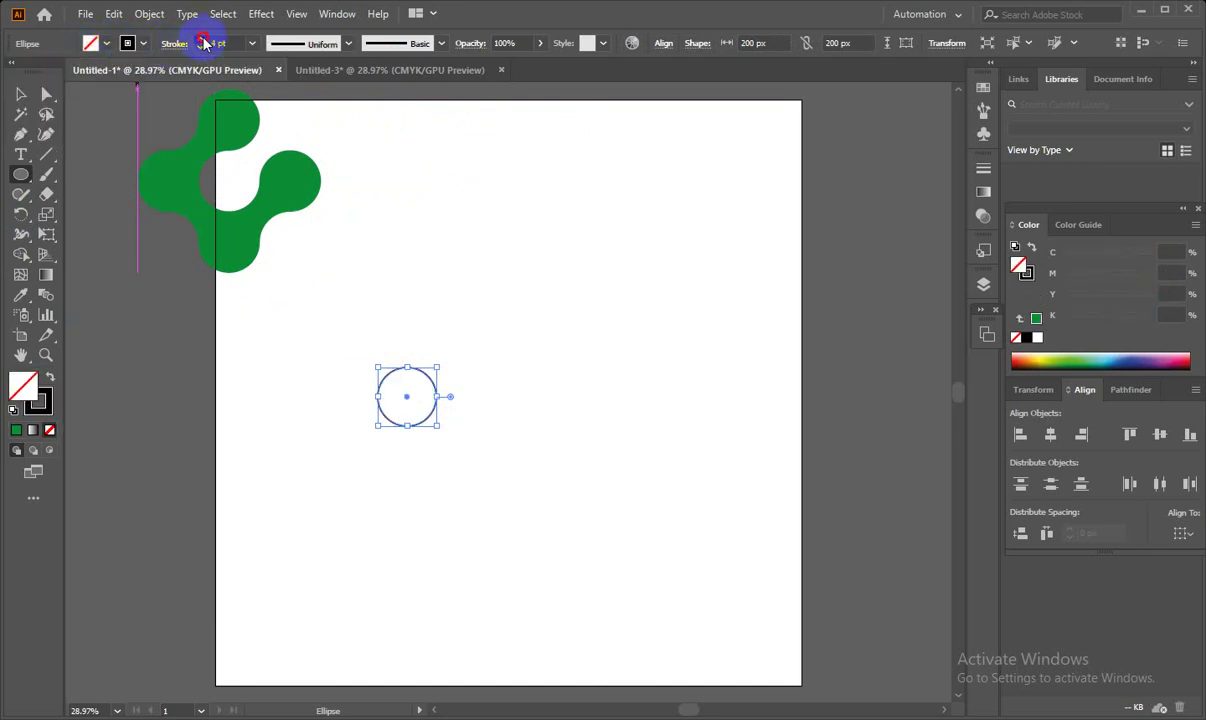
click(200, 40)
click(200, 40)
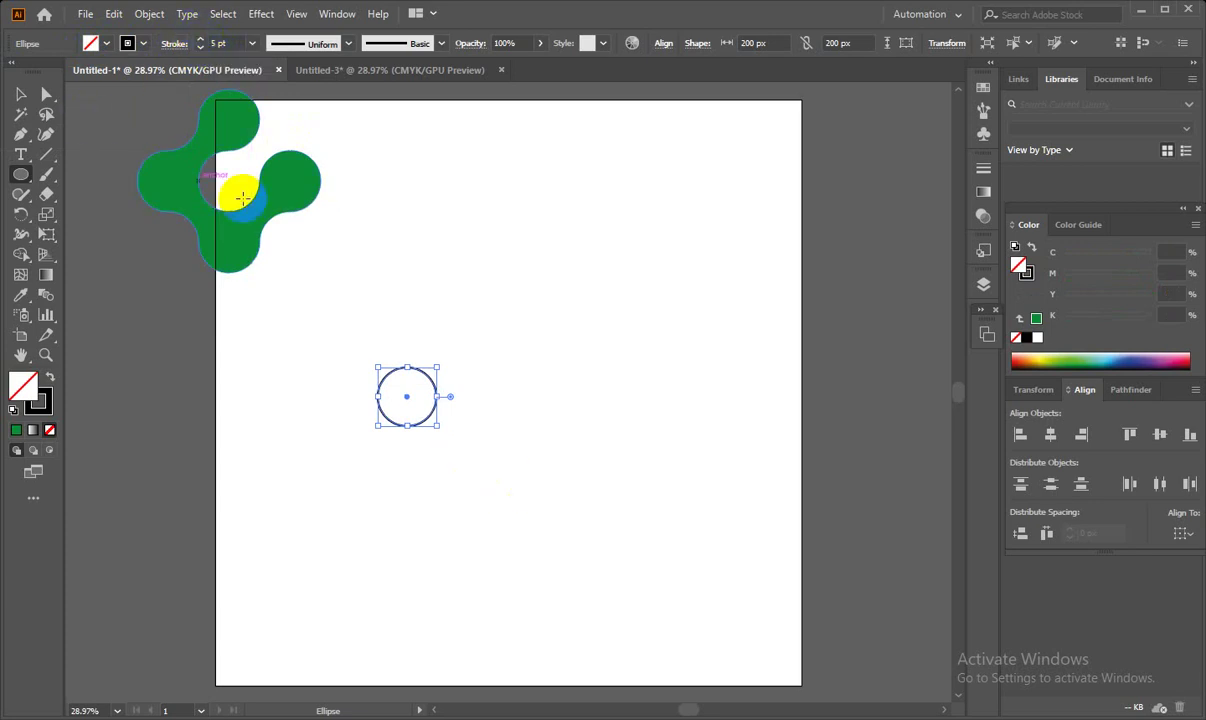
click(490, 436)
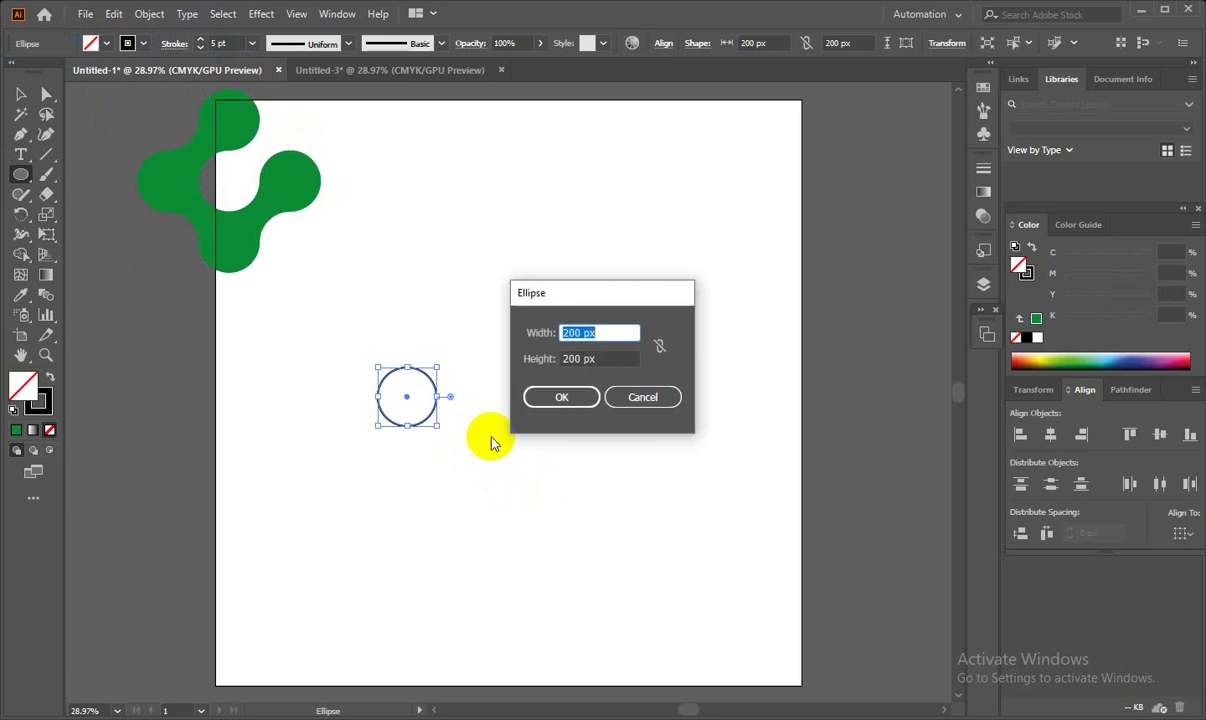
click(552, 393)
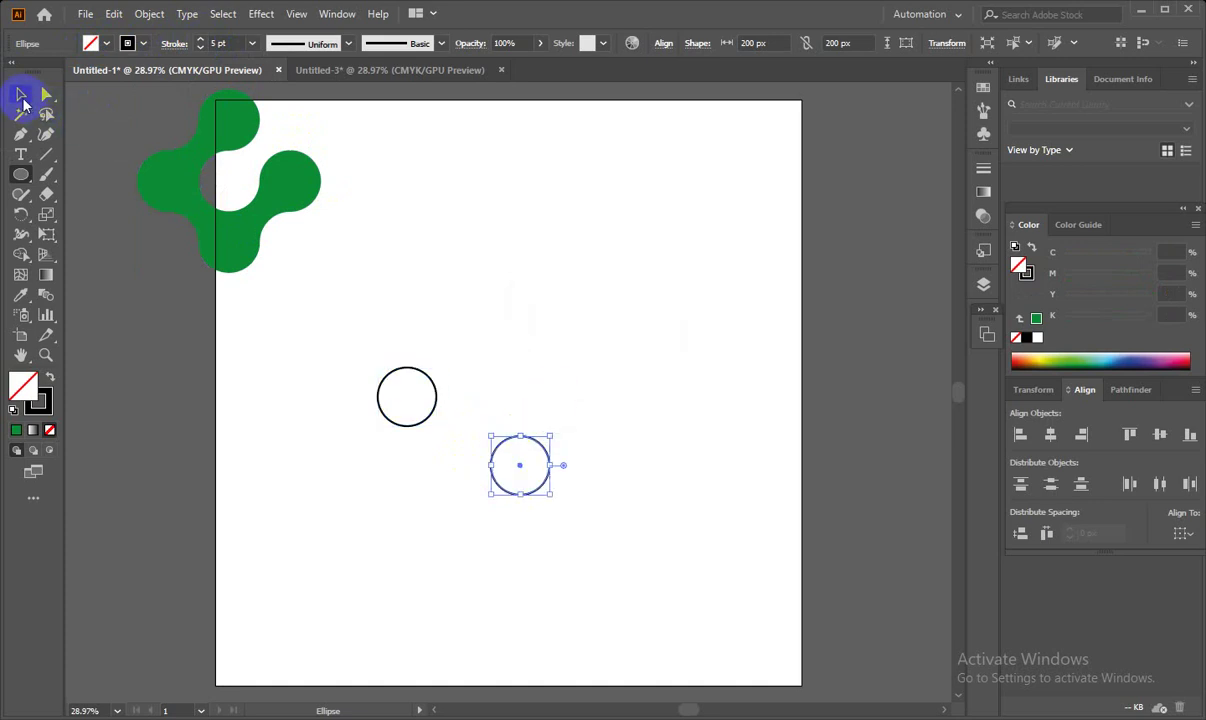
- Offset the second circle diagonally from the first, select both, and open the File menu
click(20, 94)
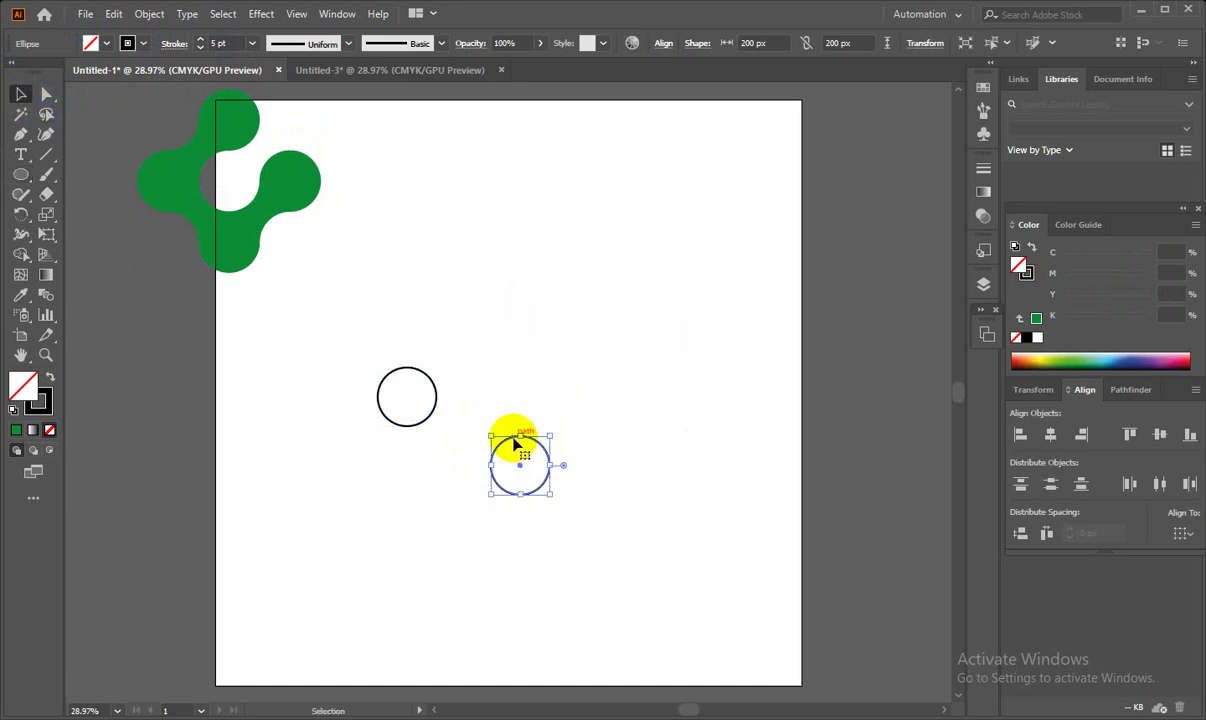
mouse_move(519, 438)
mouse_down()
mouse_move(494, 310)
mouse_move(473, 316)
mouse_up()
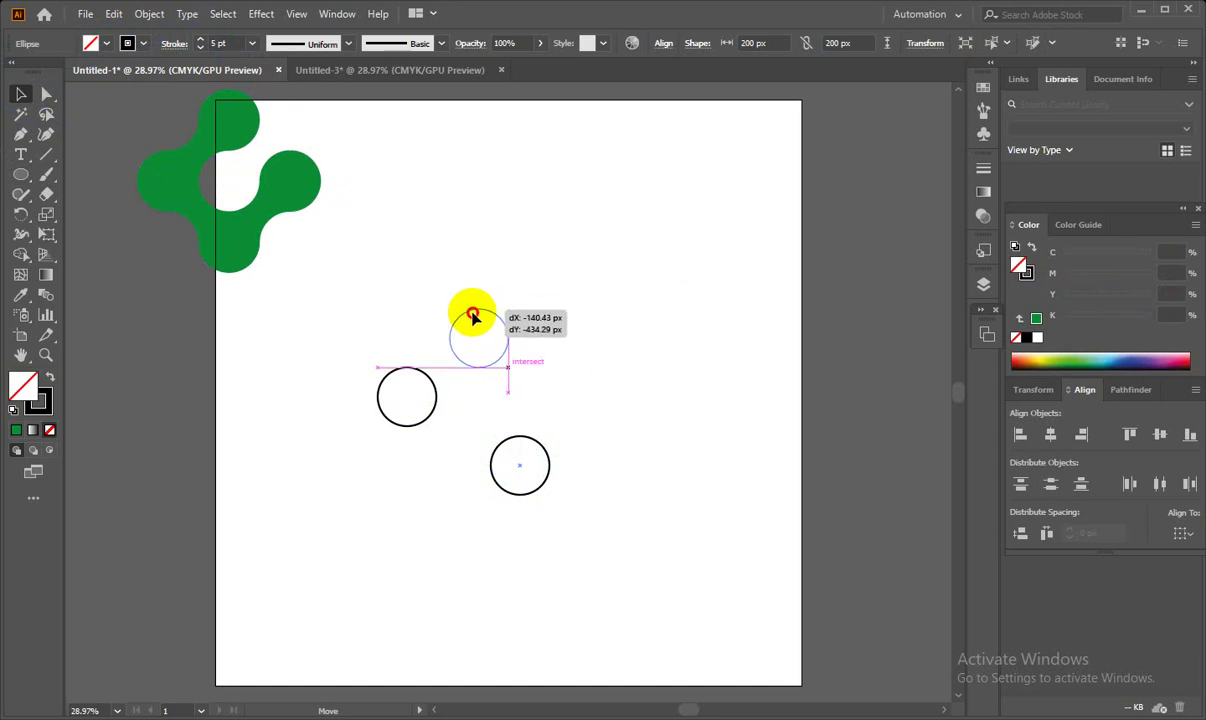
drag(473, 316, 474, 317)
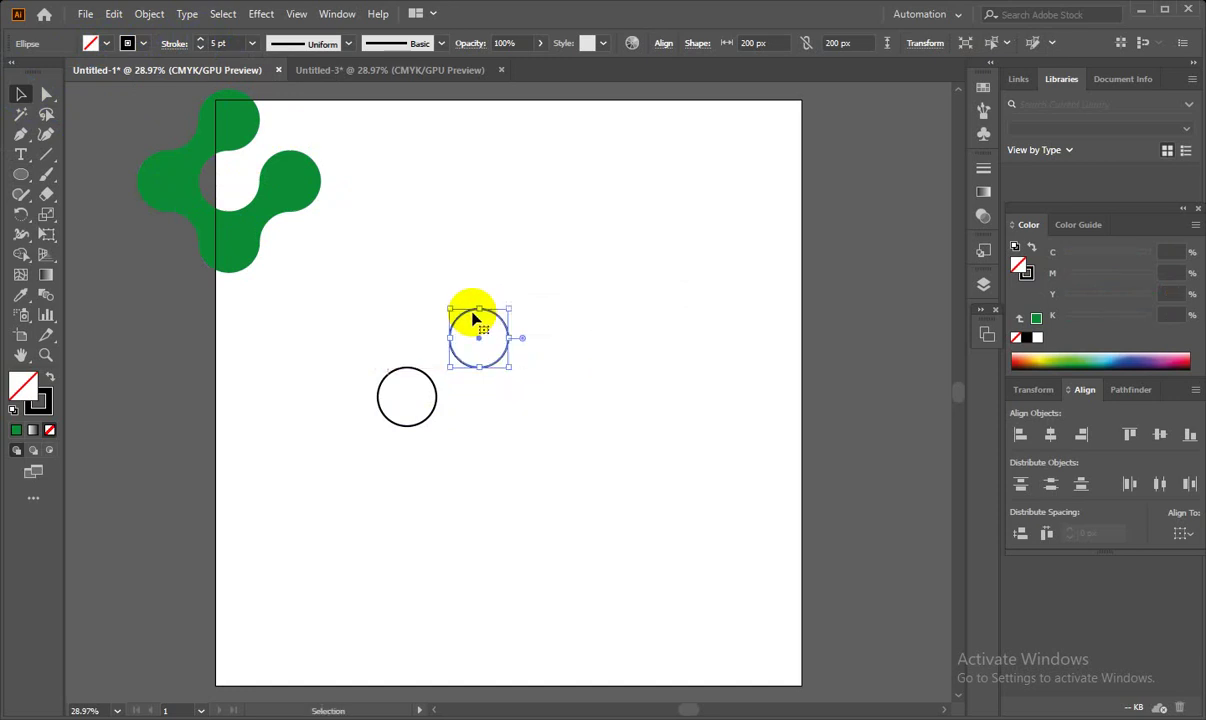
click(620, 331)
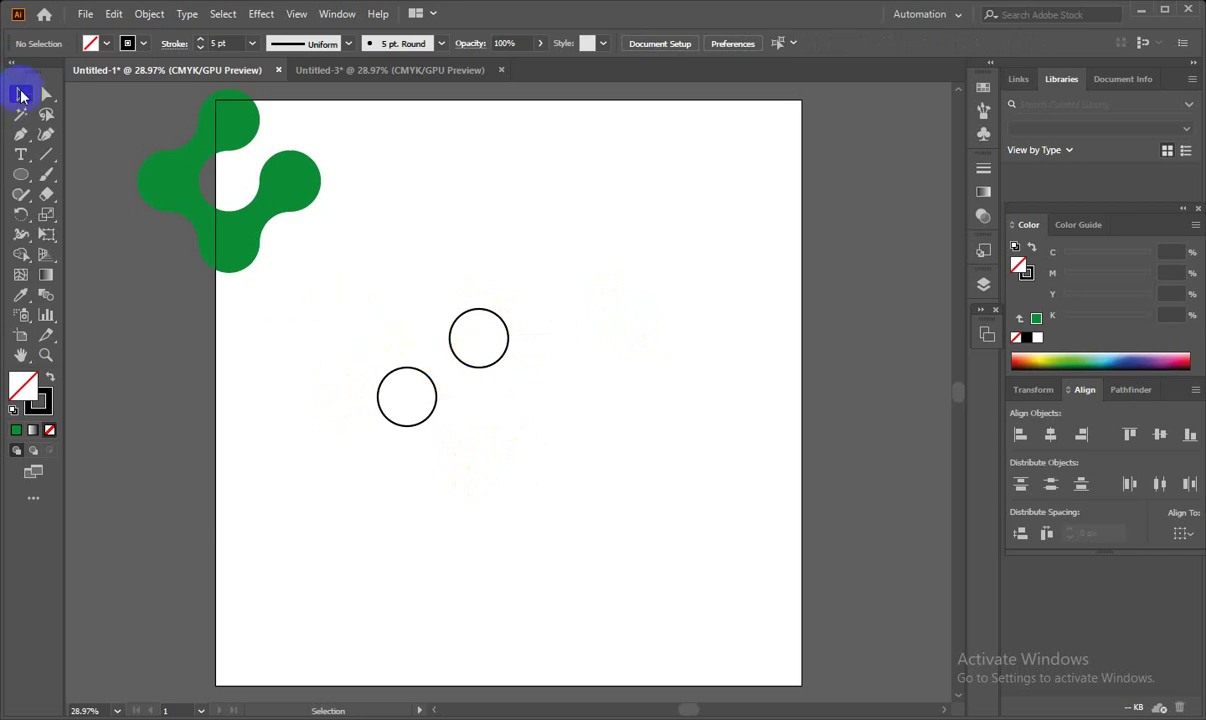
drag(345, 304, 522, 460)
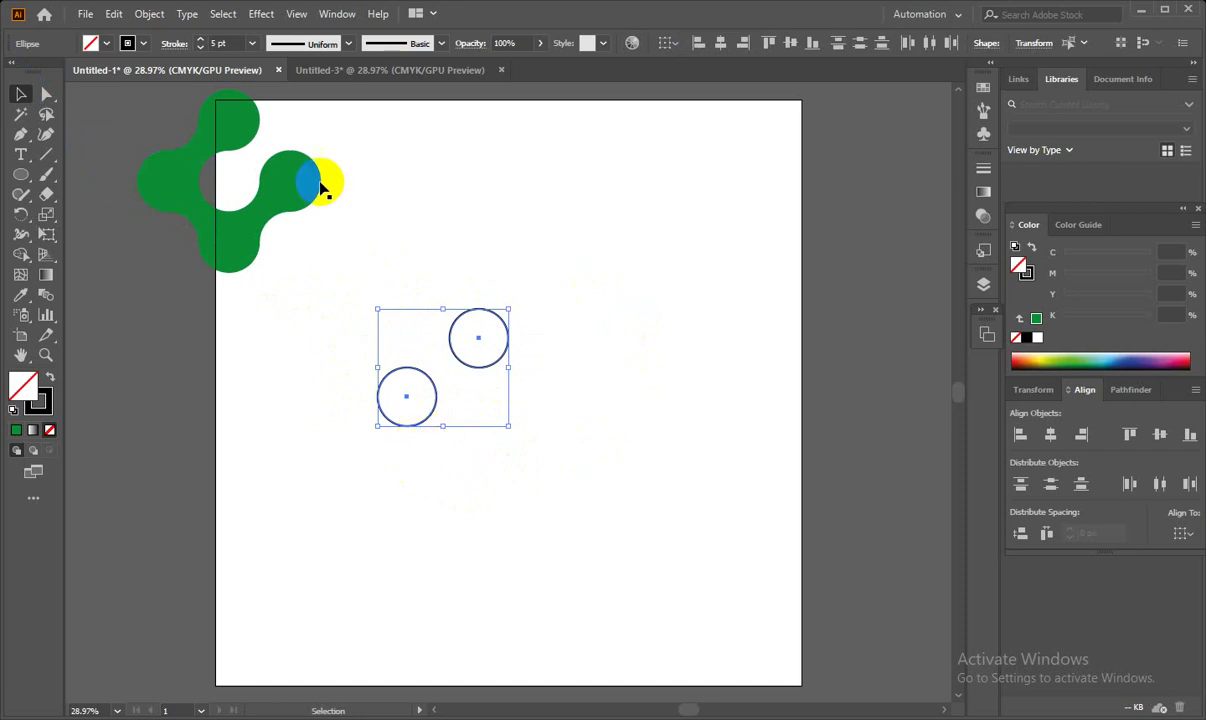
click(85, 16)
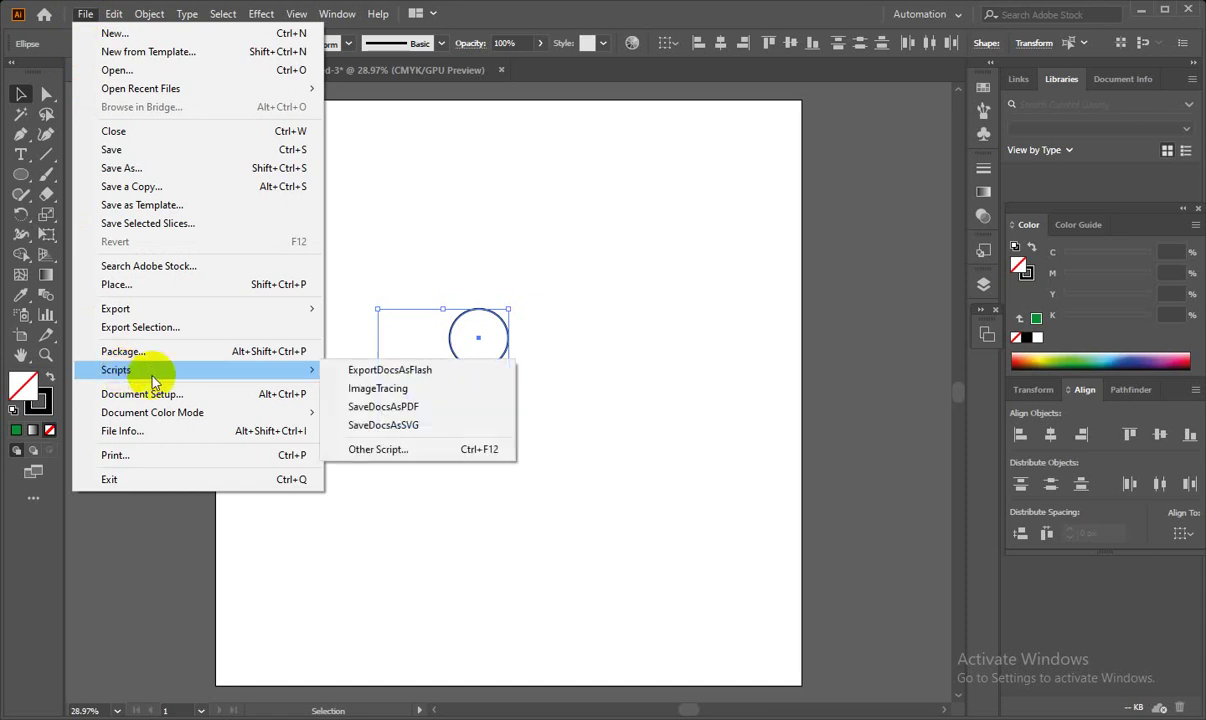
mouse_move(116, 370)
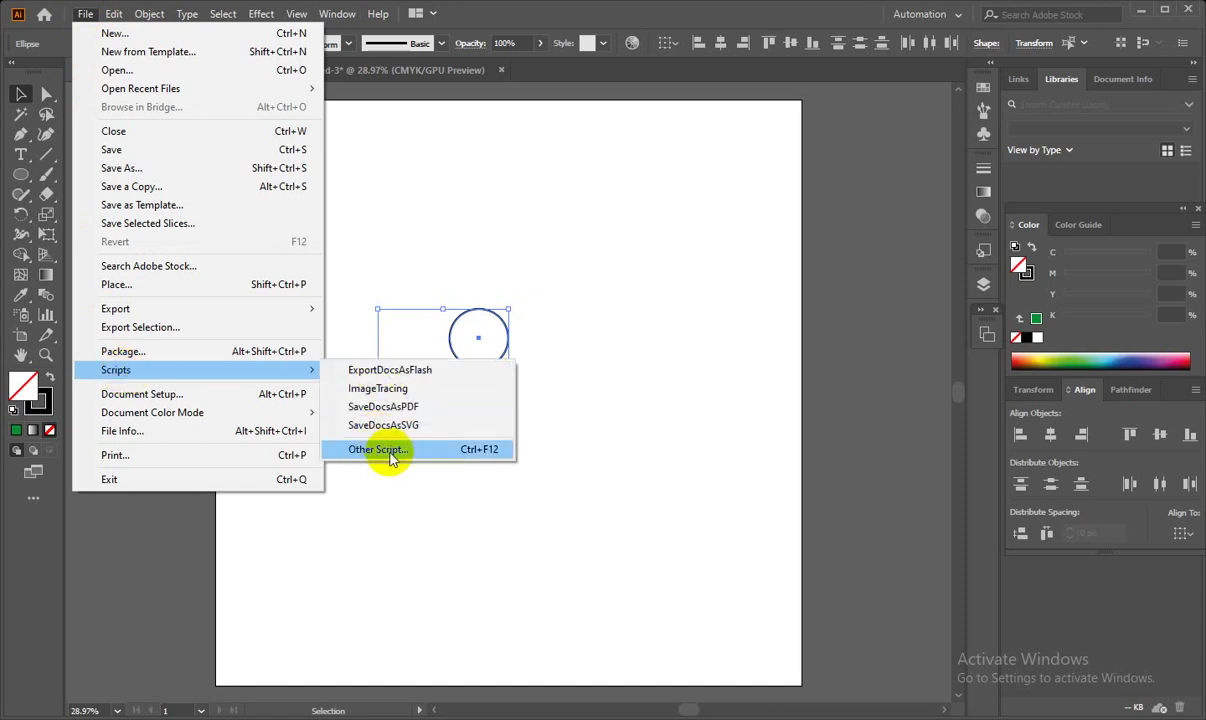
- Run Metaball (Arc).jsx from Desktop > gdscripts > aics_scripts_en as another script
click(391, 451)
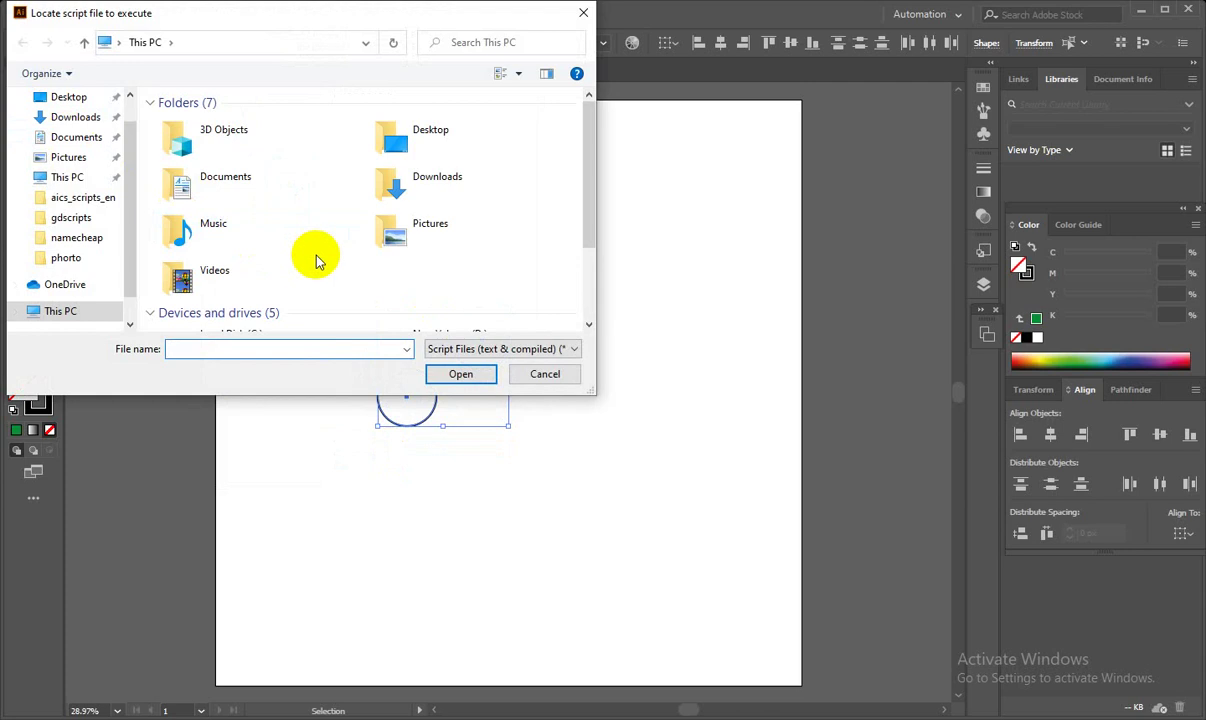
scroll(318, 258, down, 2)
scroll(318, 258, up, 2)
click(68, 97)
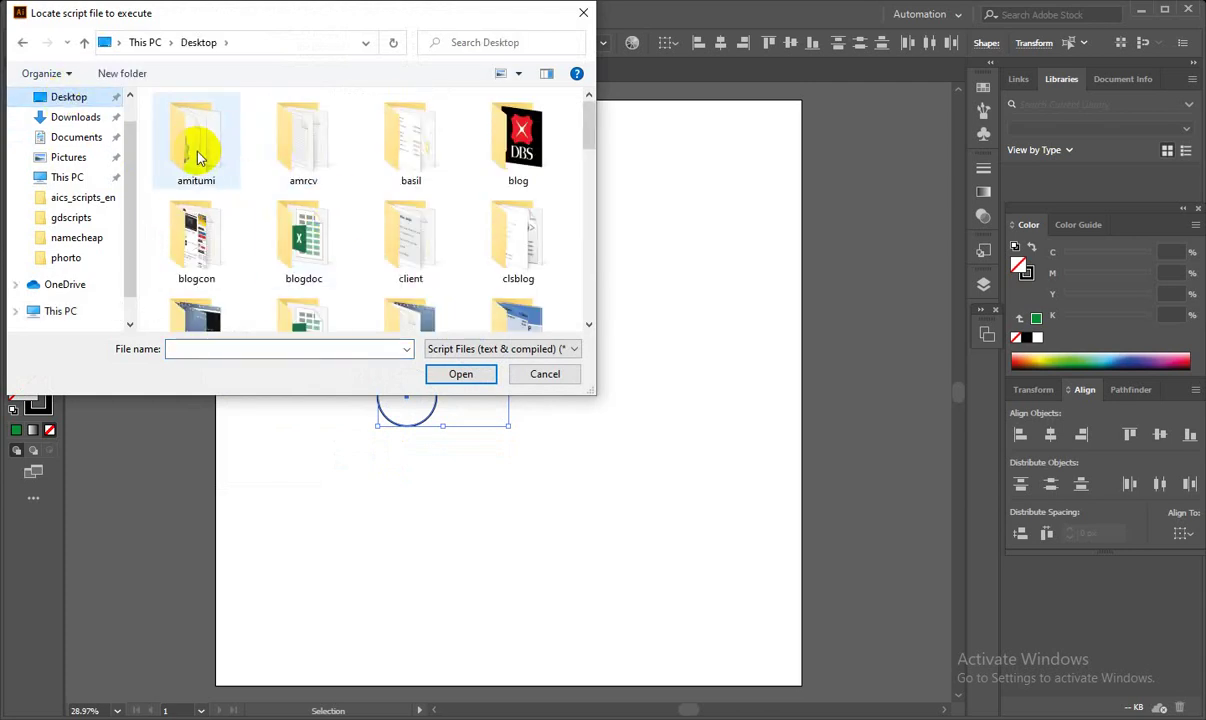
scroll(300, 190, down, 2)
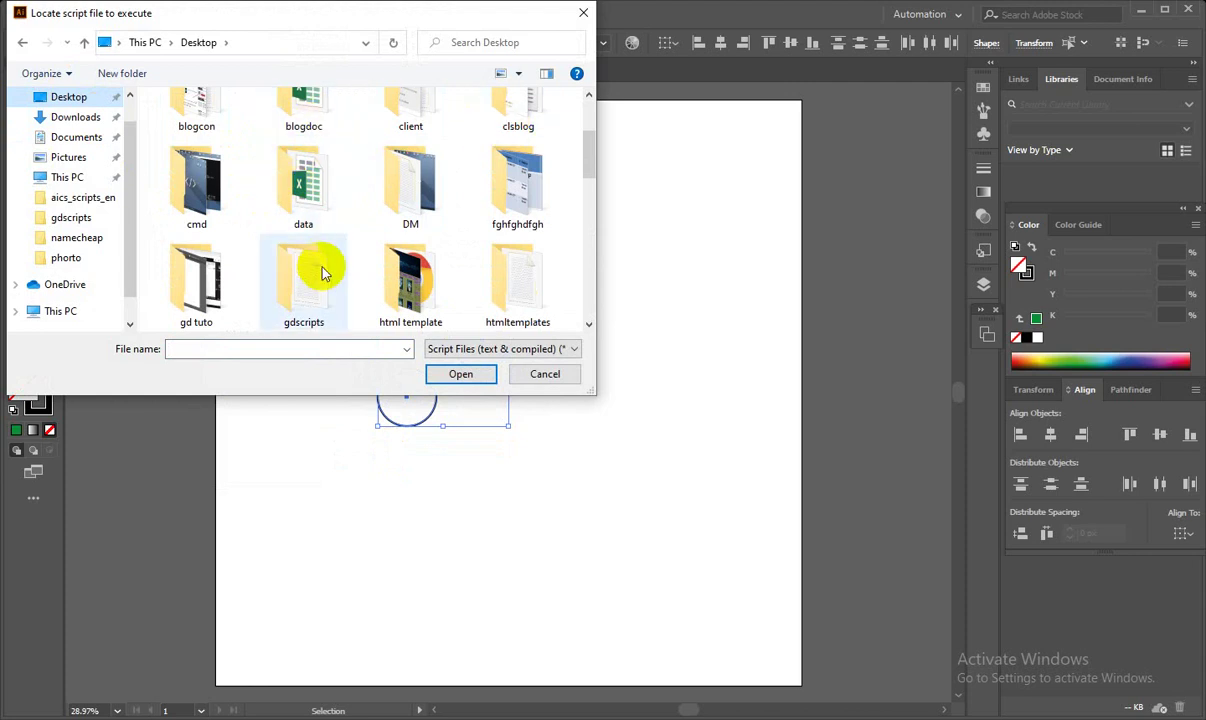
scroll(305, 180, up, 2)
scroll(296, 187, down, 2)
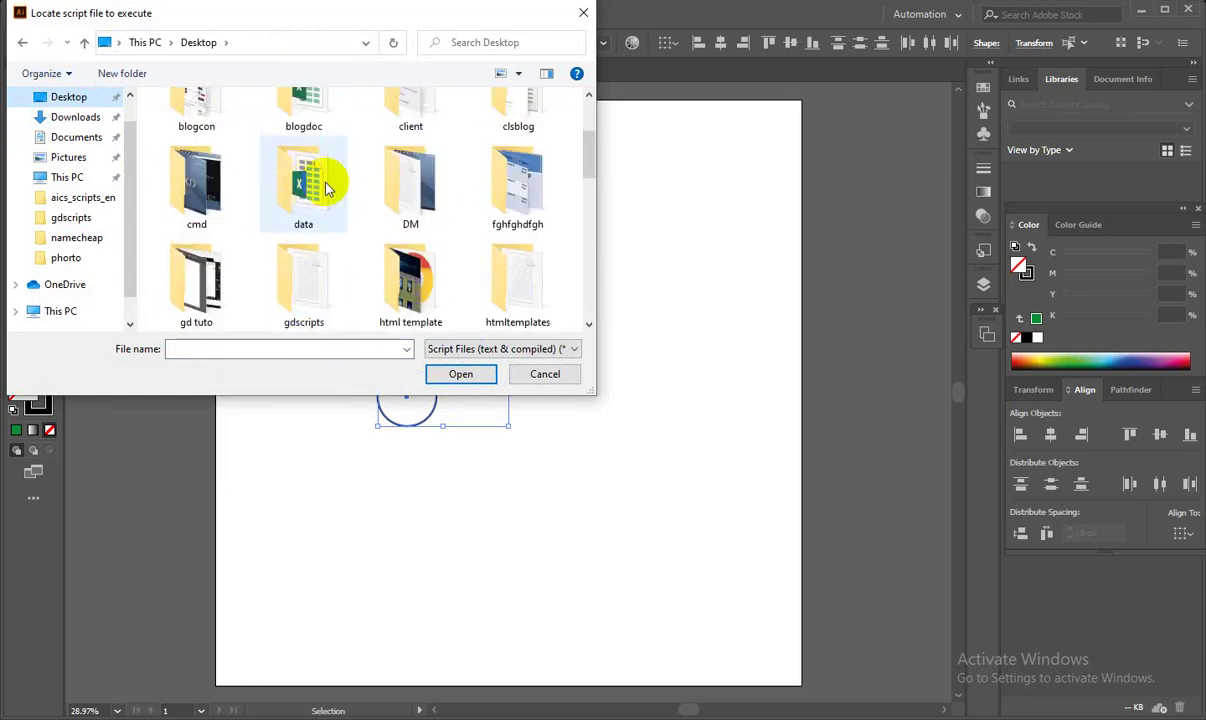
click(313, 287)
double_click(313, 287)
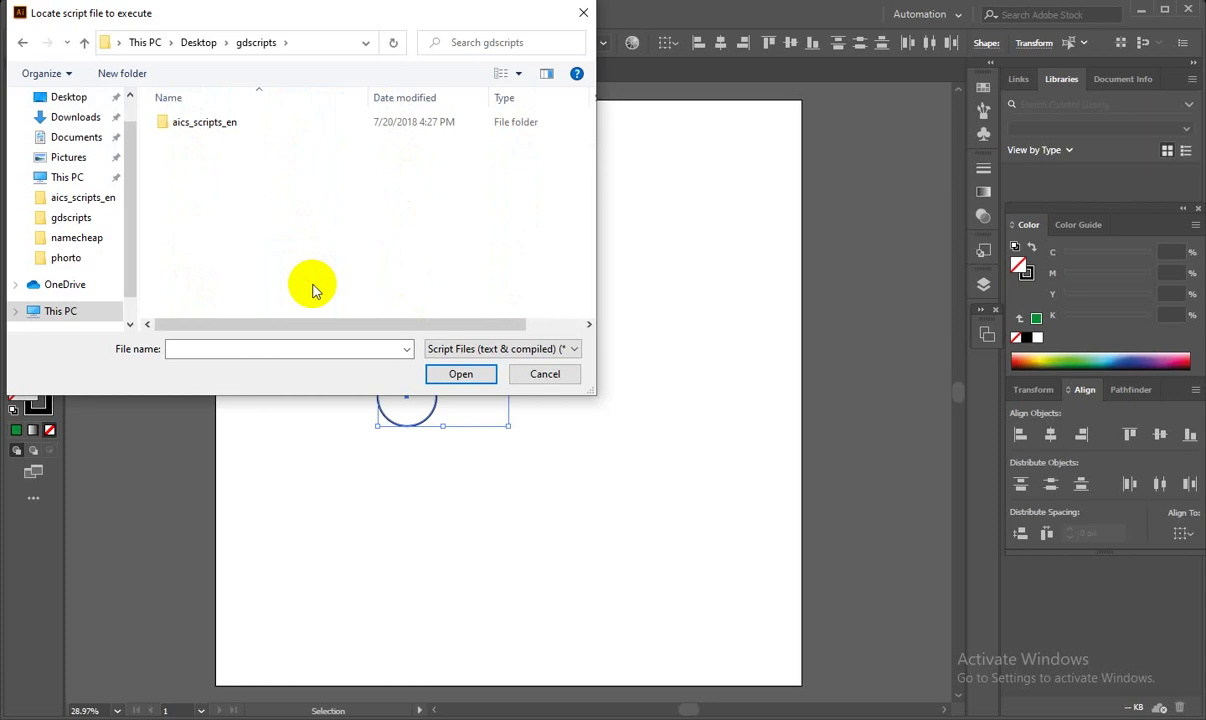
double_click(196, 121)
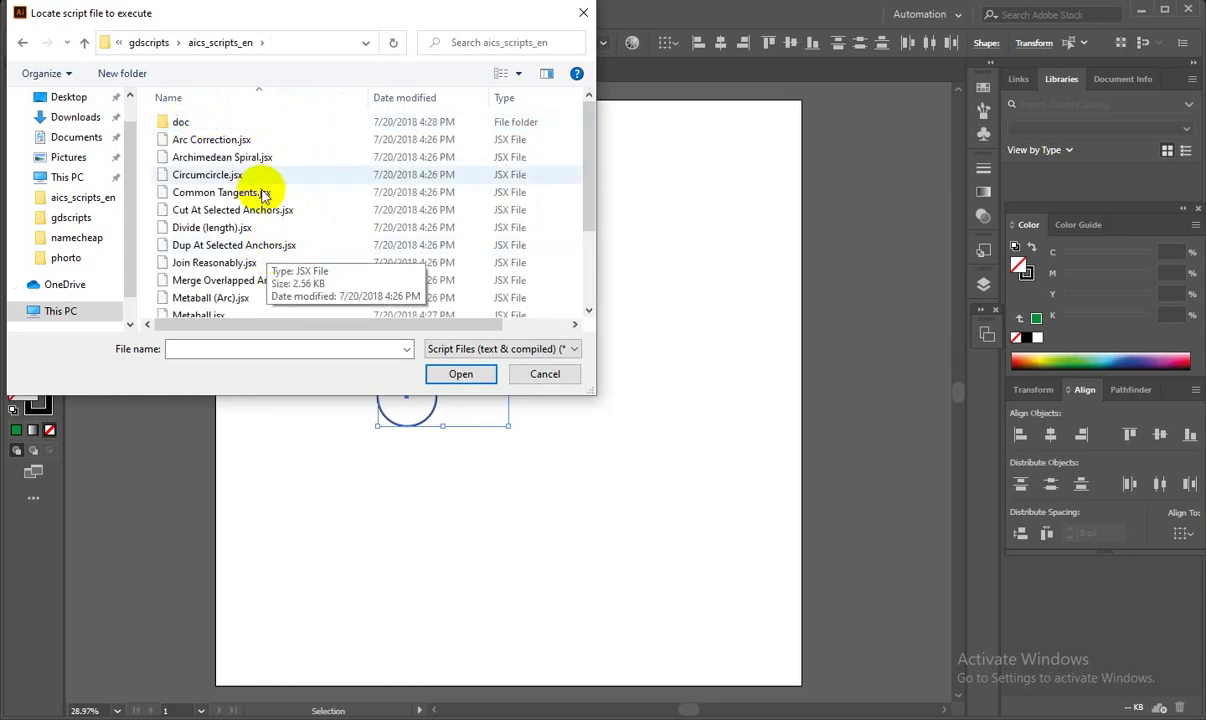
scroll(249, 230, down, 1)
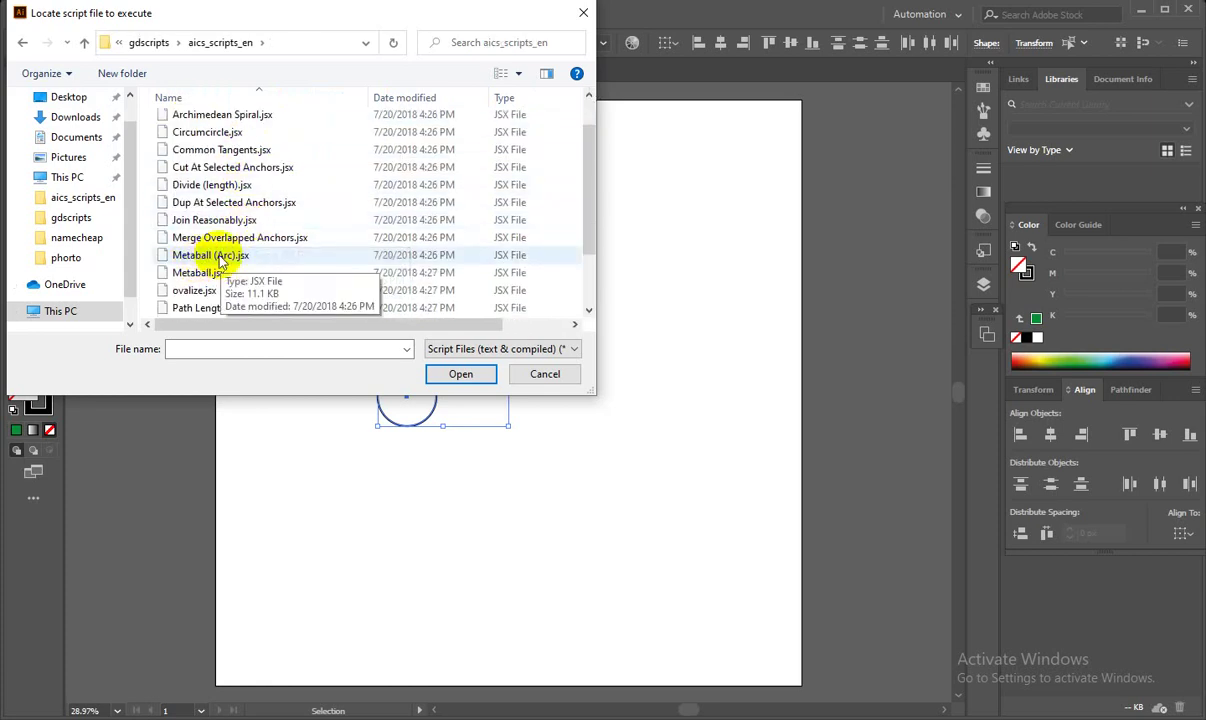
click(208, 258)
- Apply the Metaball (Arc) script with preview and a 90 center angle to bridge the circles
click(460, 374)
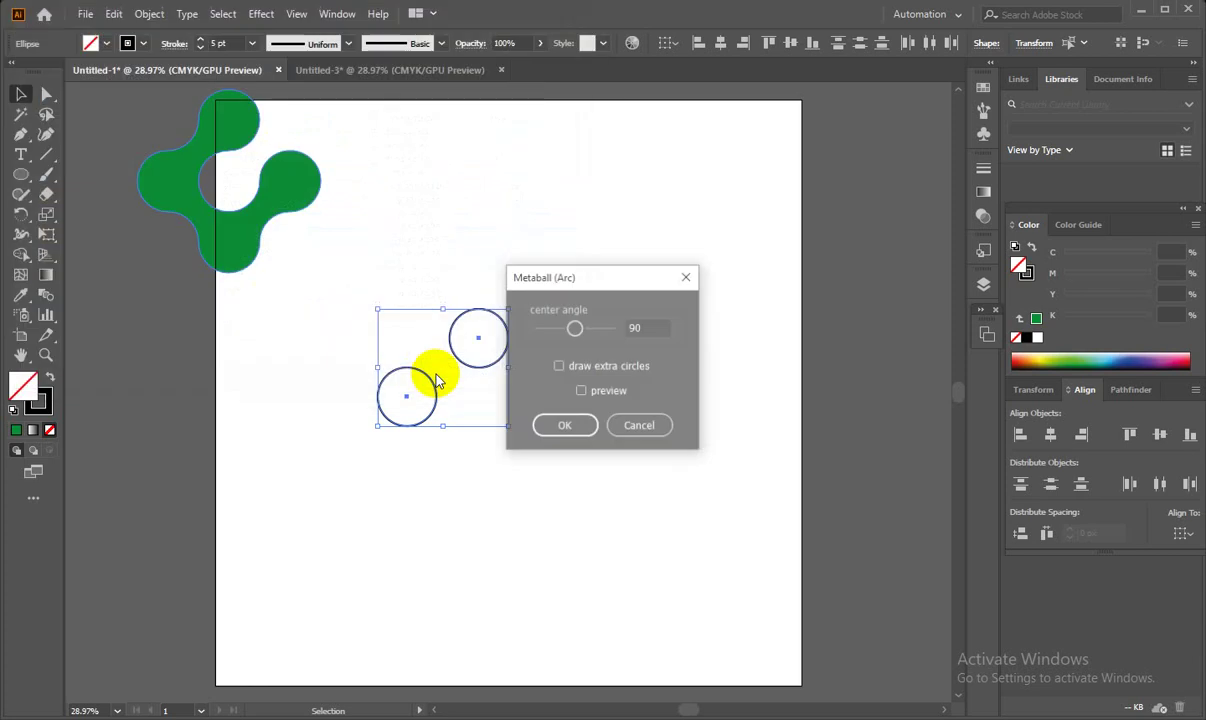
drag(595, 272, 719, 240)
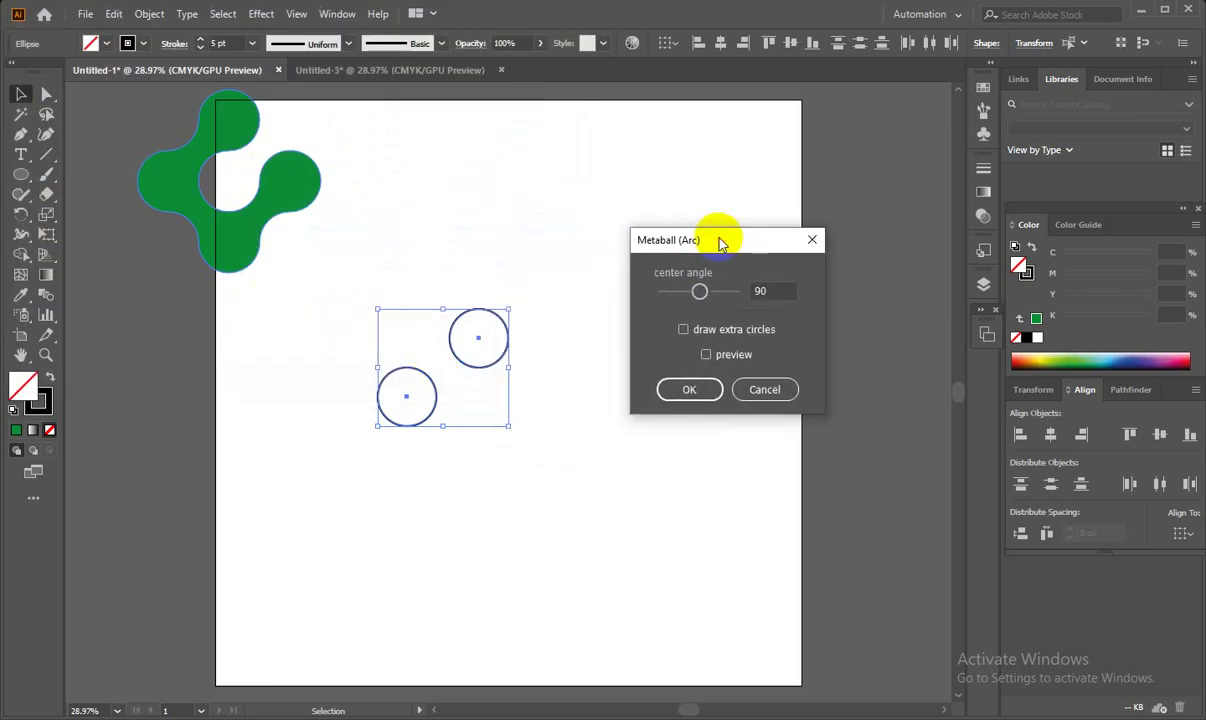
click(706, 356)
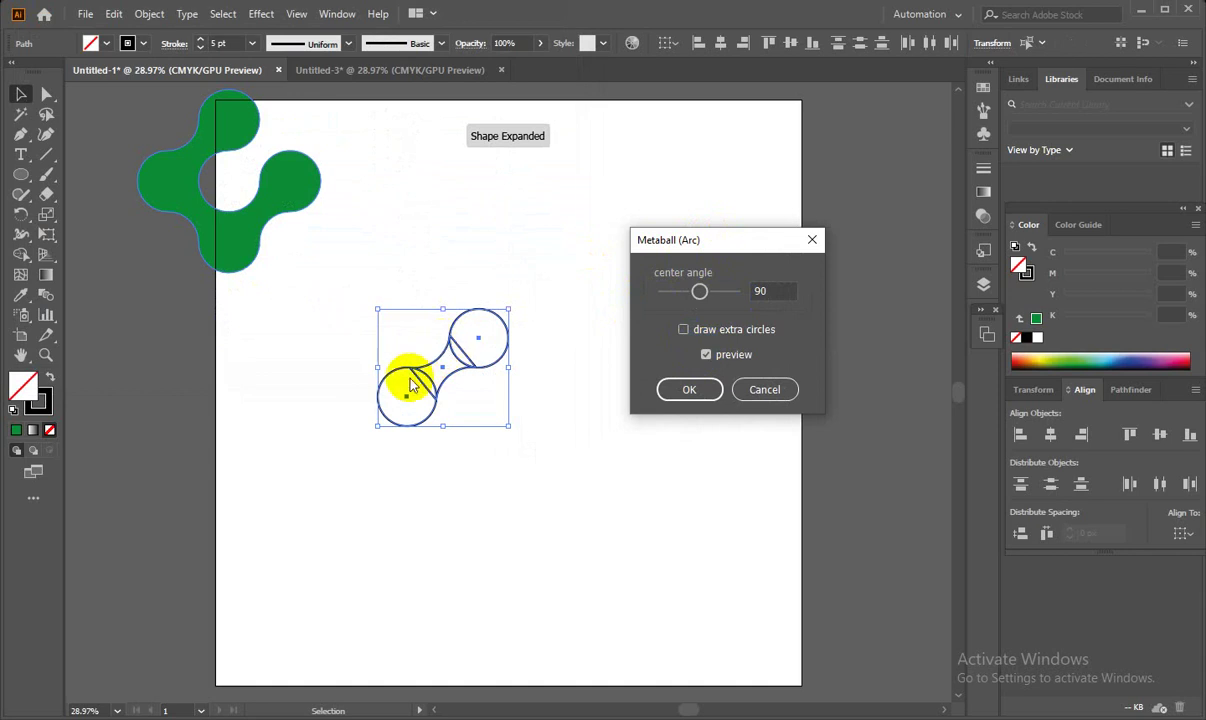
click(760, 291)
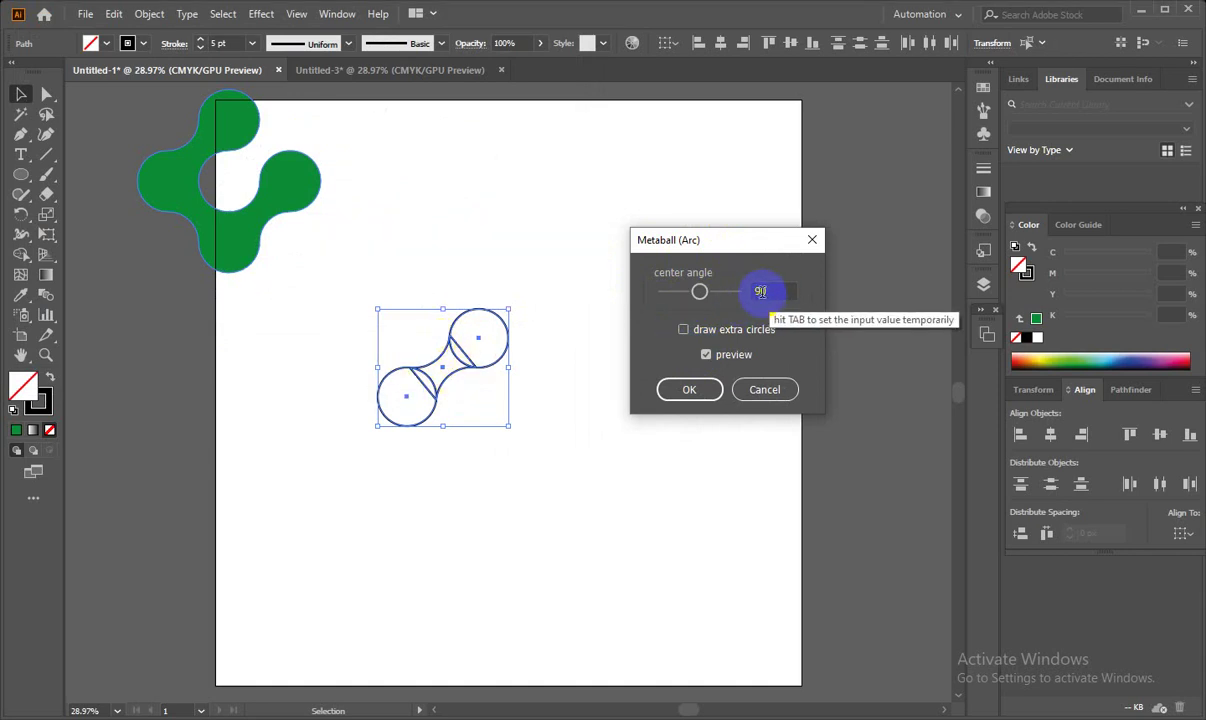
click(687, 390)
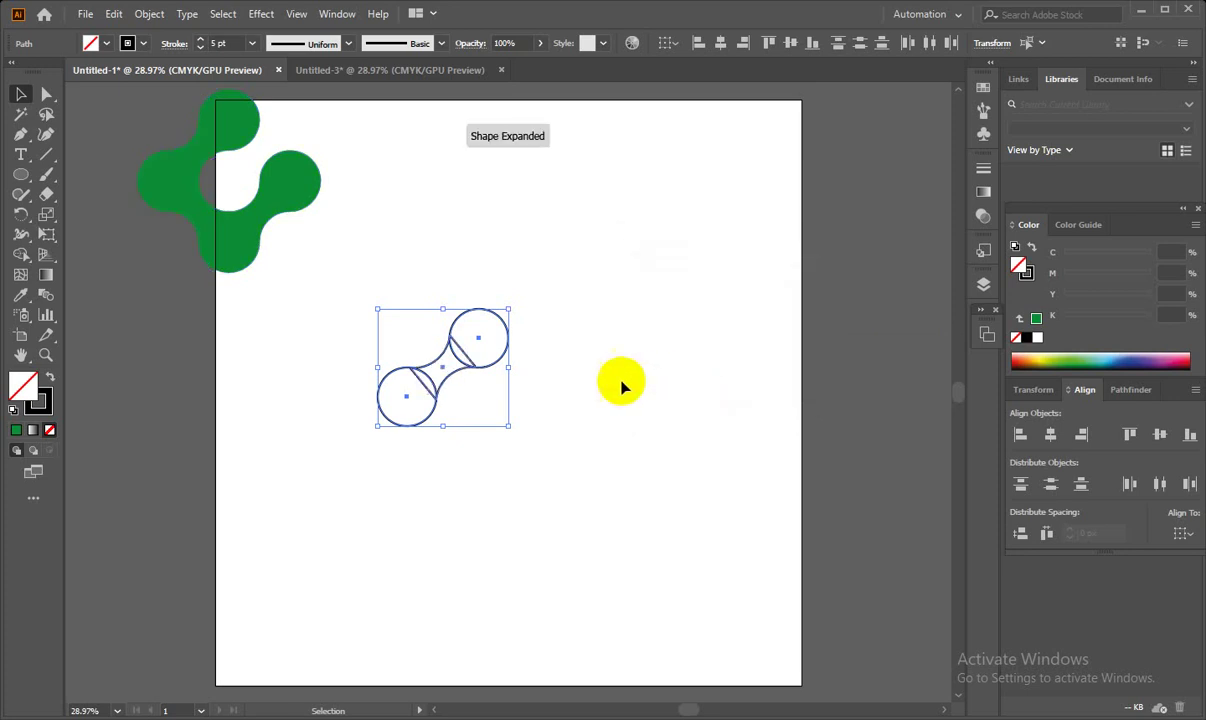
click(581, 334)
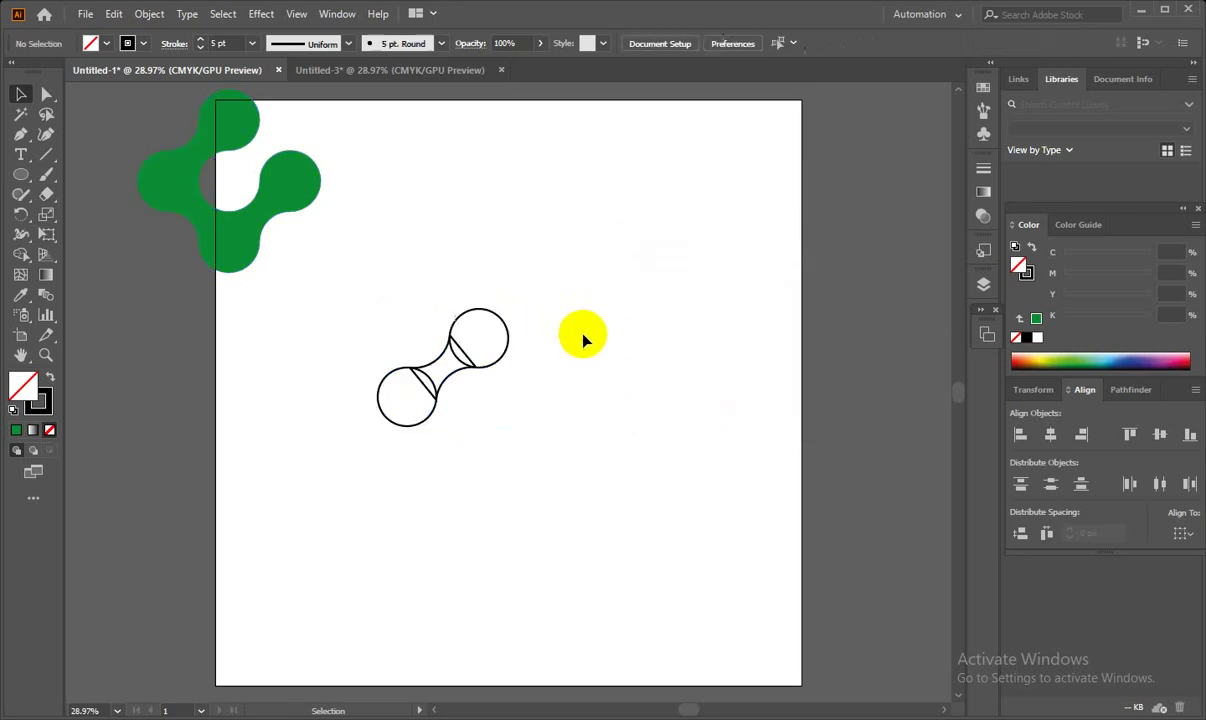
- Merge the circles and arc bridge into one outline using the Shape Builder tool
drag(308, 291, 651, 463)
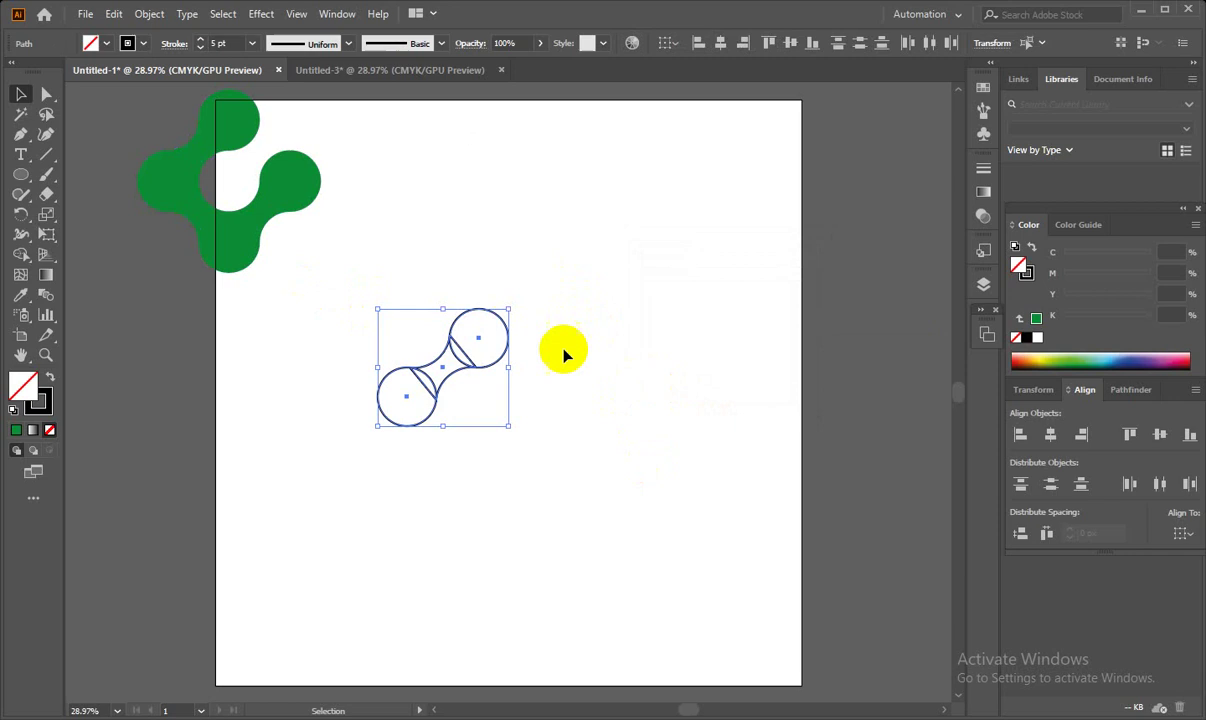
click(22, 257)
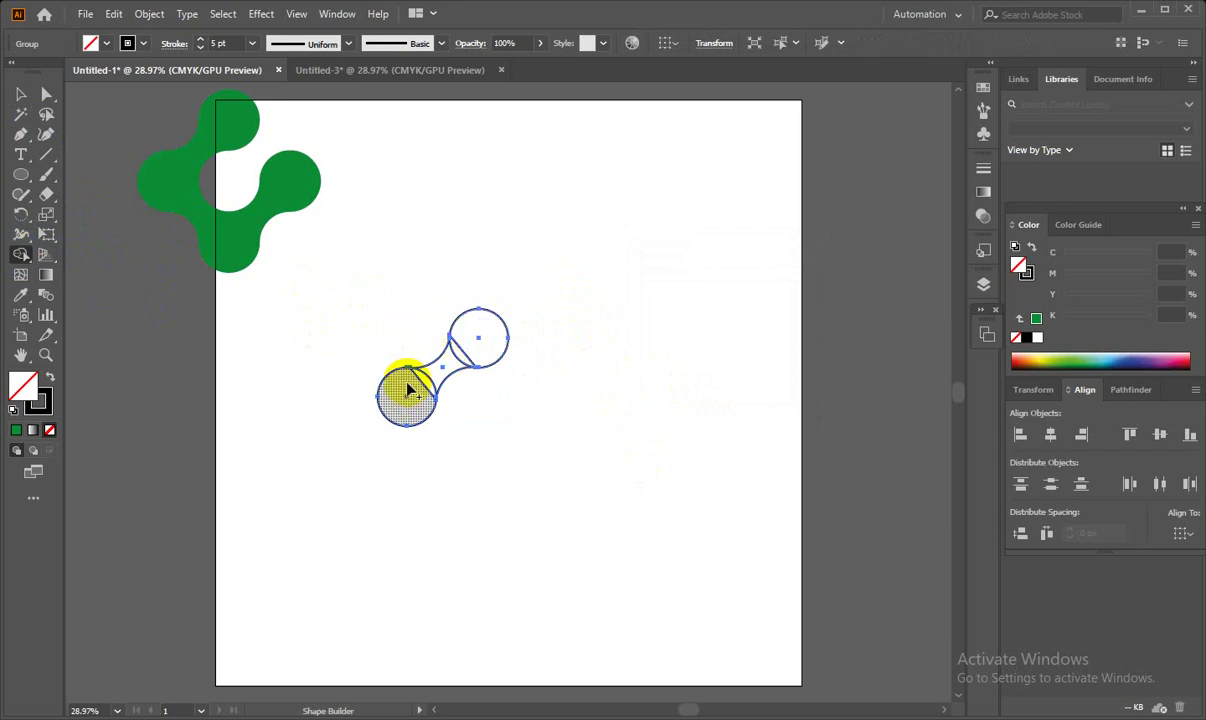
key(ctrl)
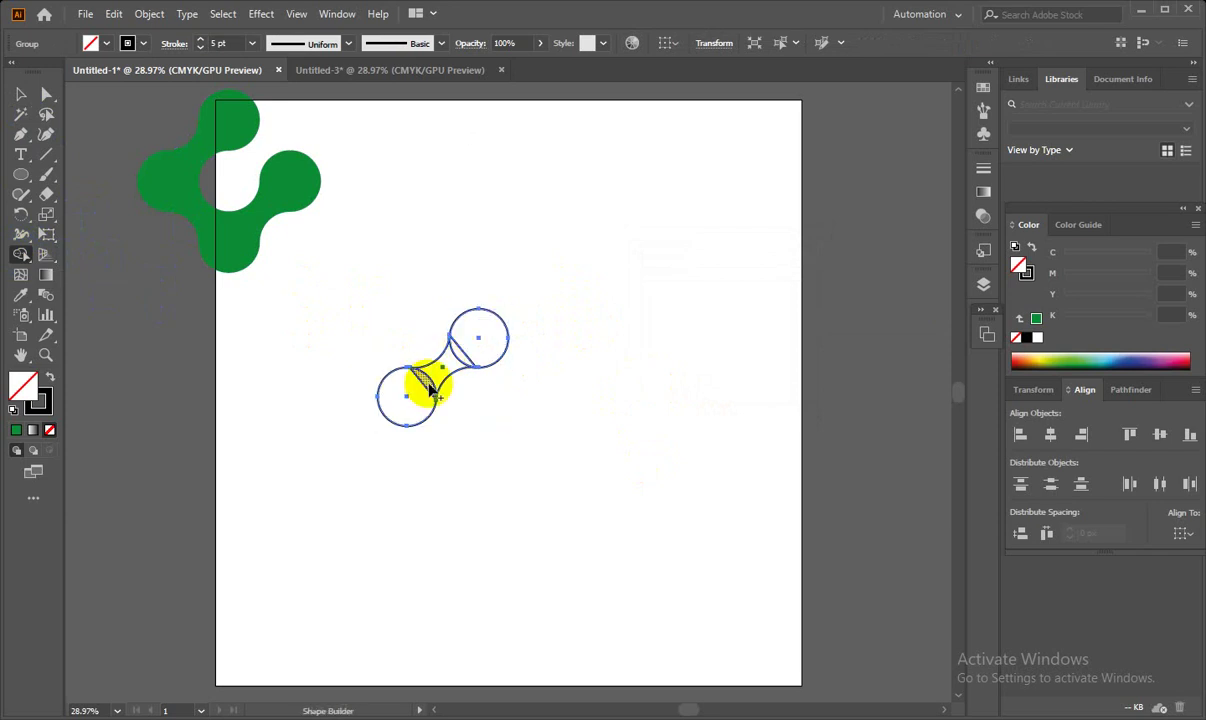
click(430, 390)
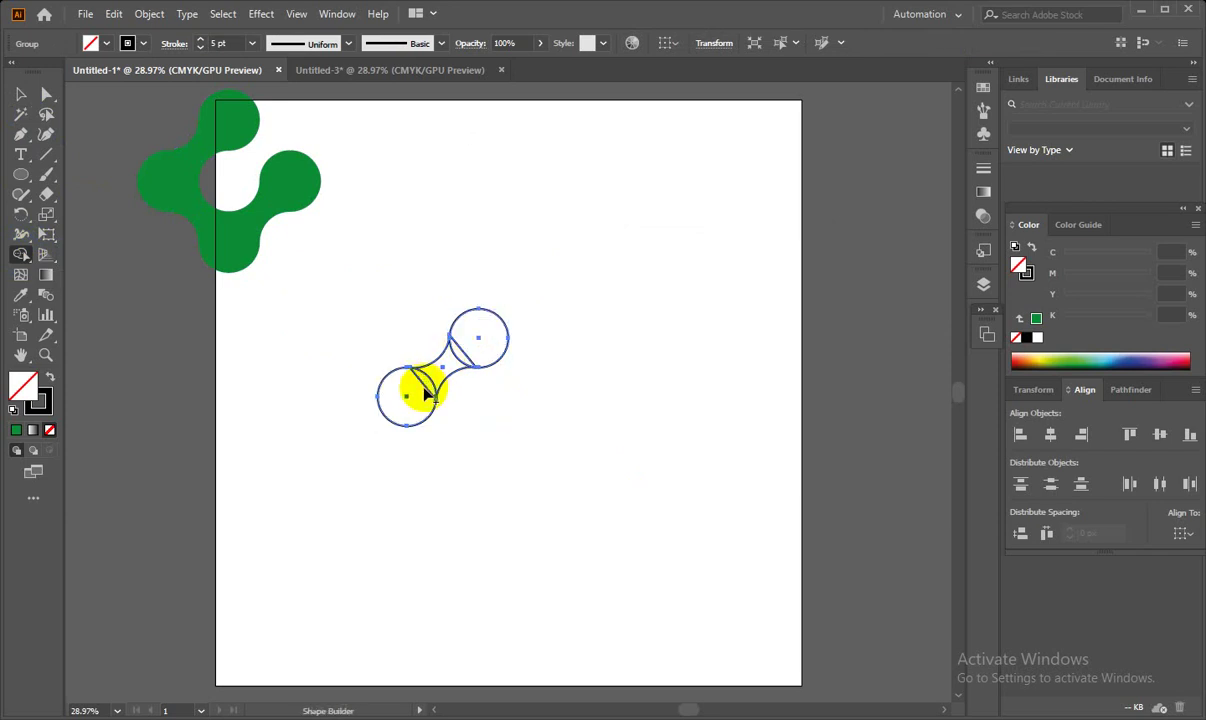
drag(411, 388, 476, 344)
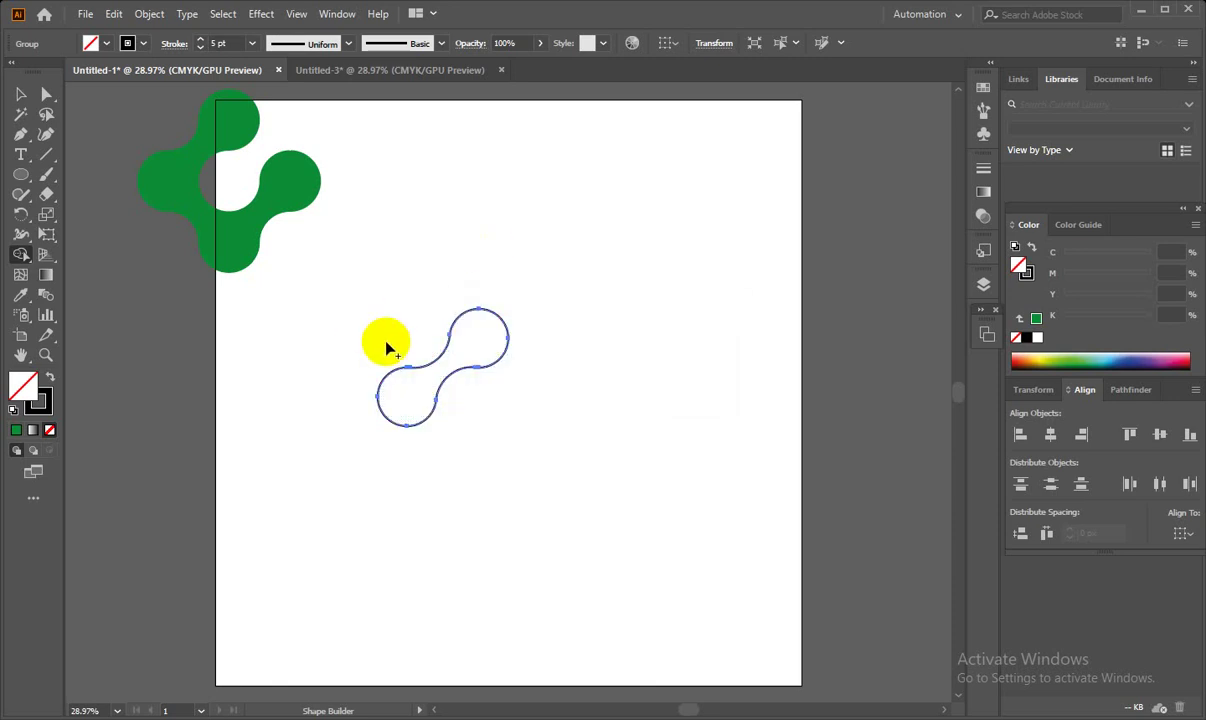
click(20, 94)
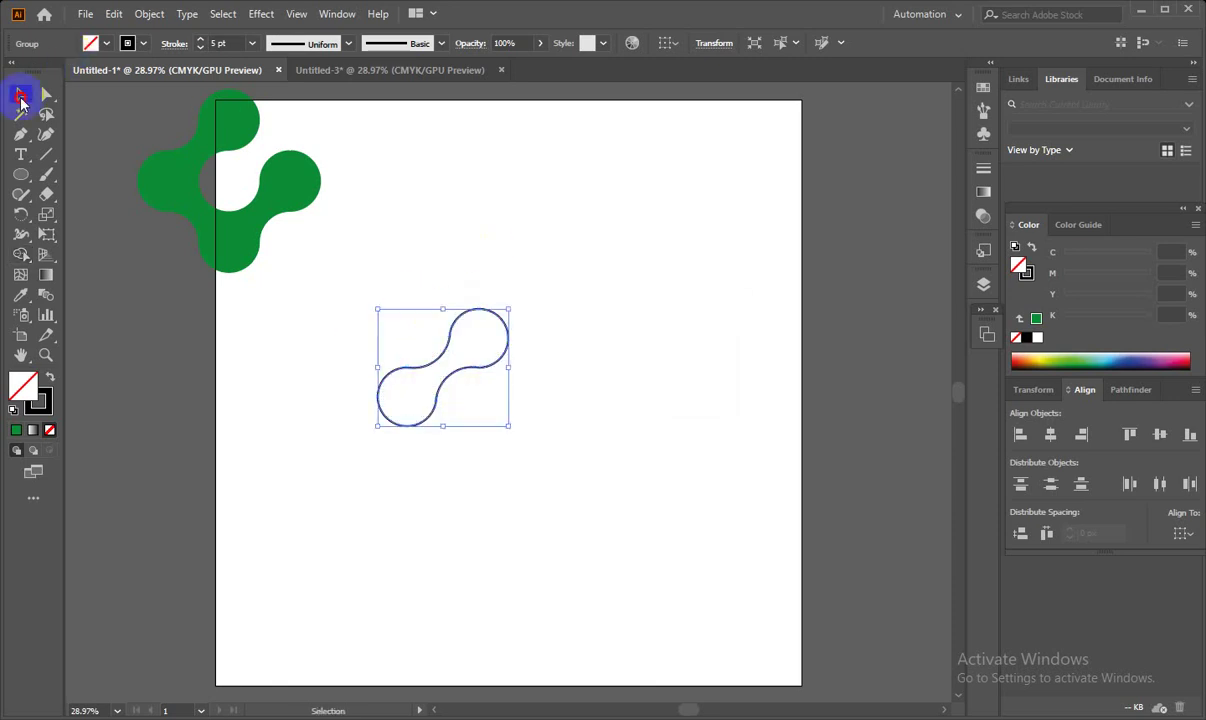
click(420, 348)
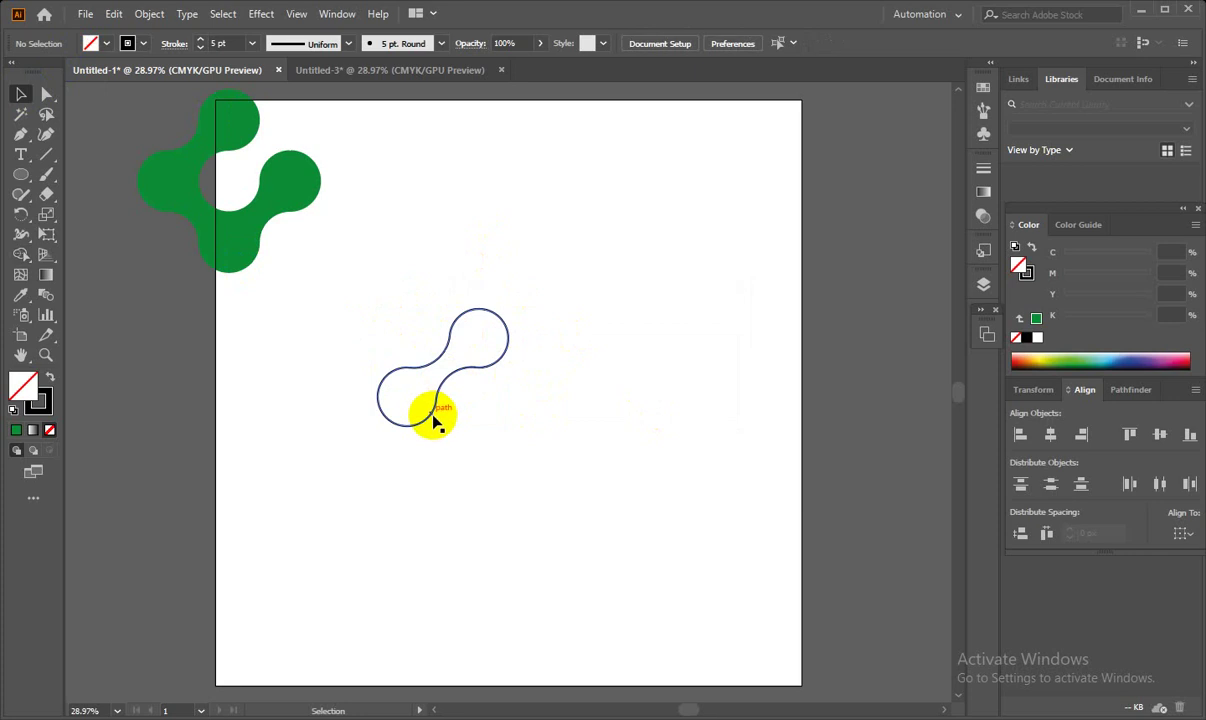
- Duplicate the dumbbell, delete an extra copy, and move one copy to the upper right
drag(433, 418, 491, 476)
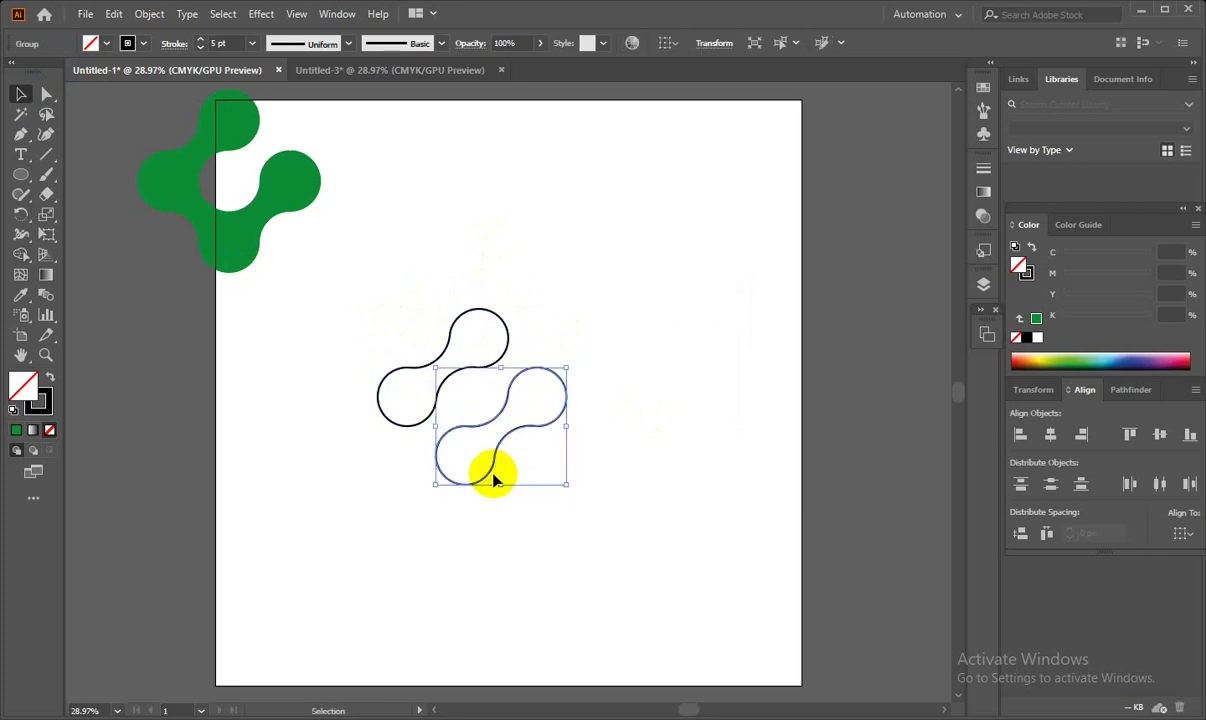
key(ctrl+d)
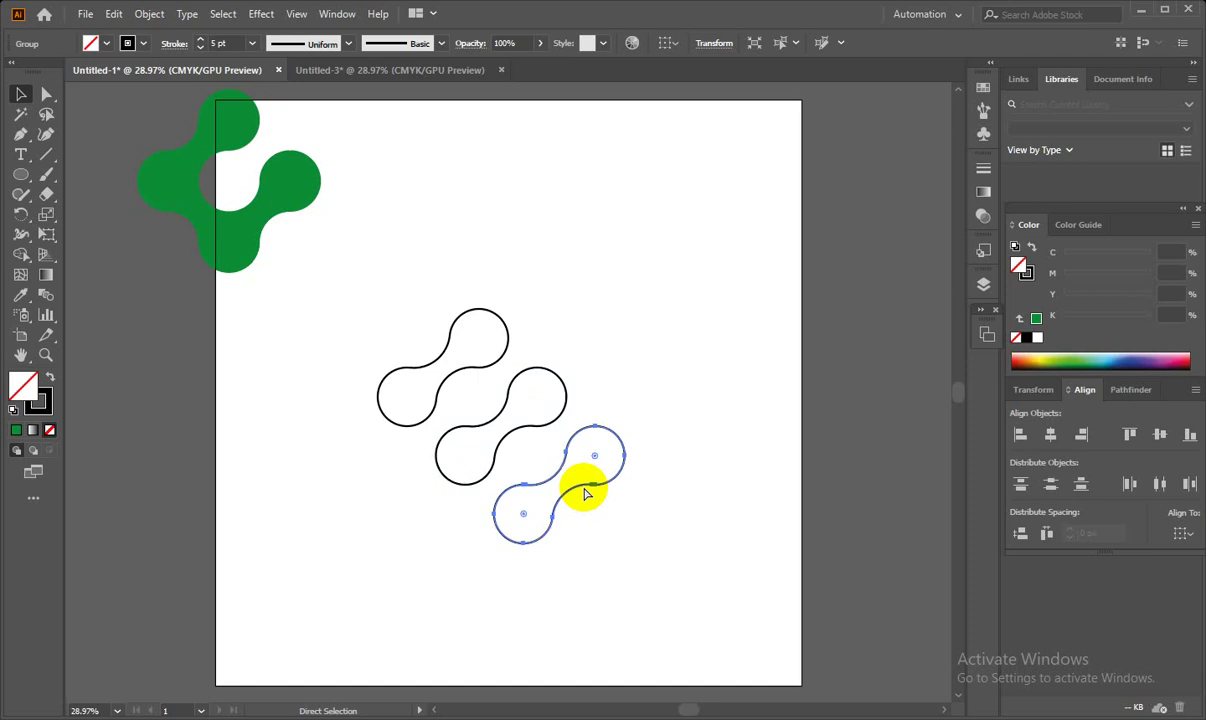
key(ctrl+d)
key(v)
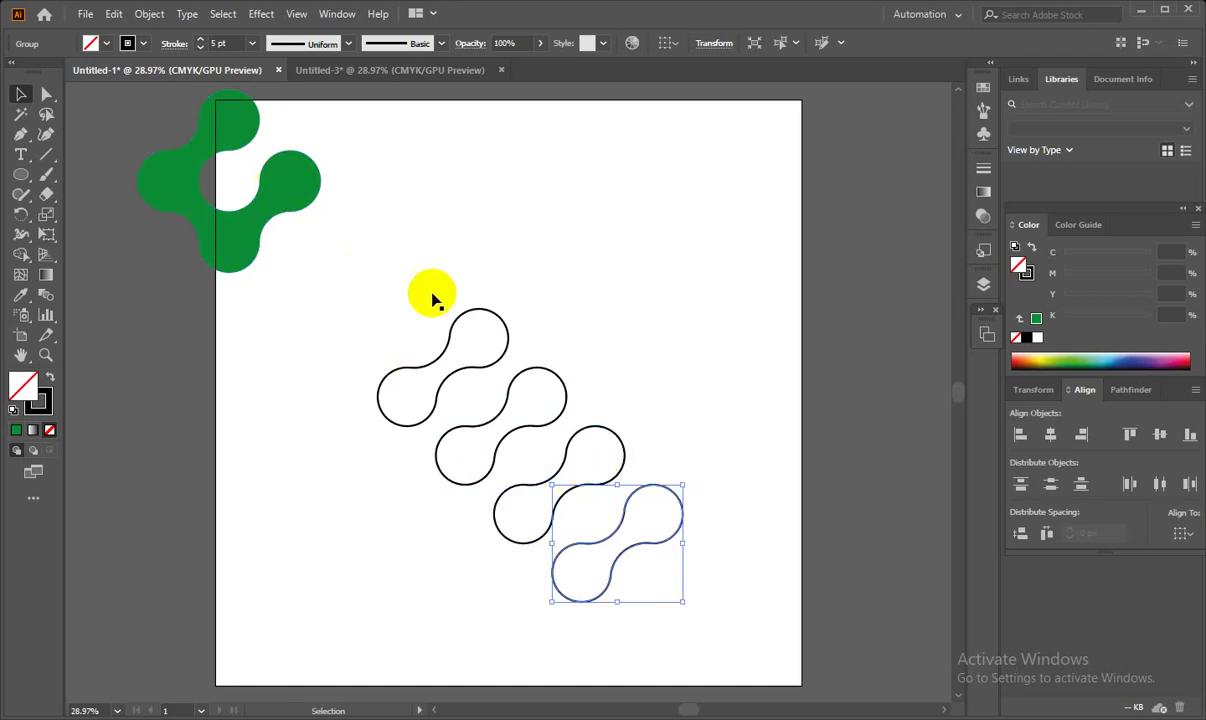
key(Delete)
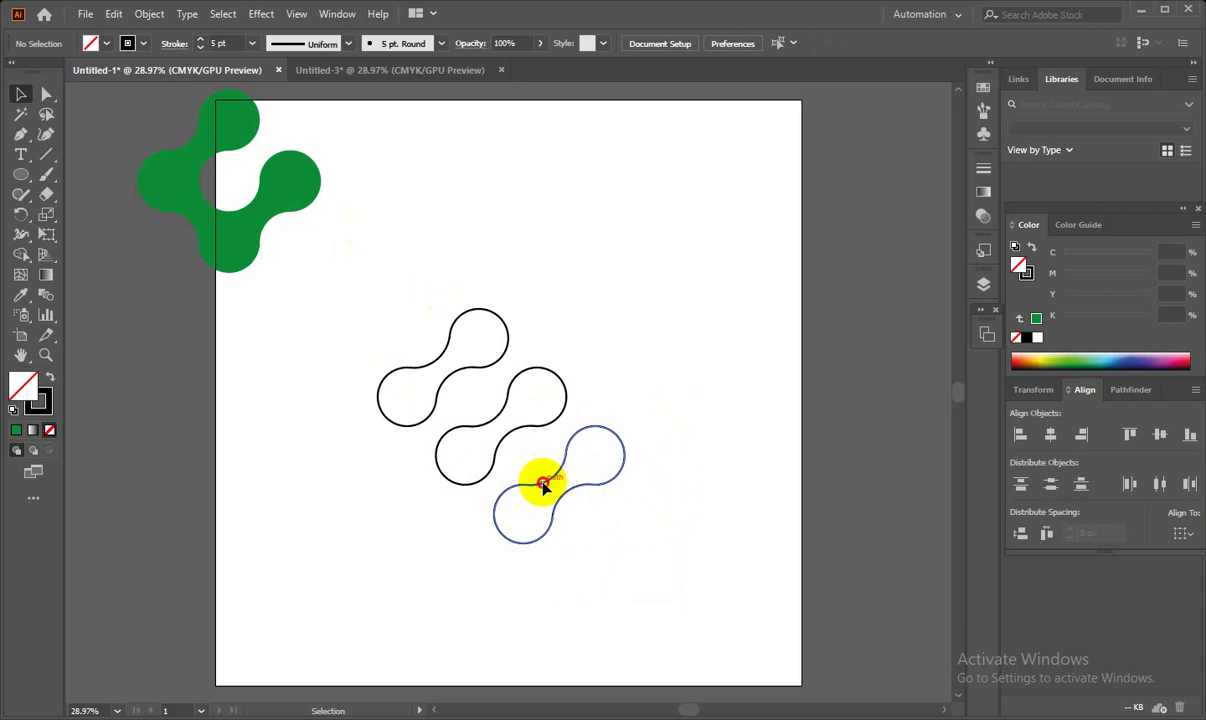
drag(543, 485, 680, 357)
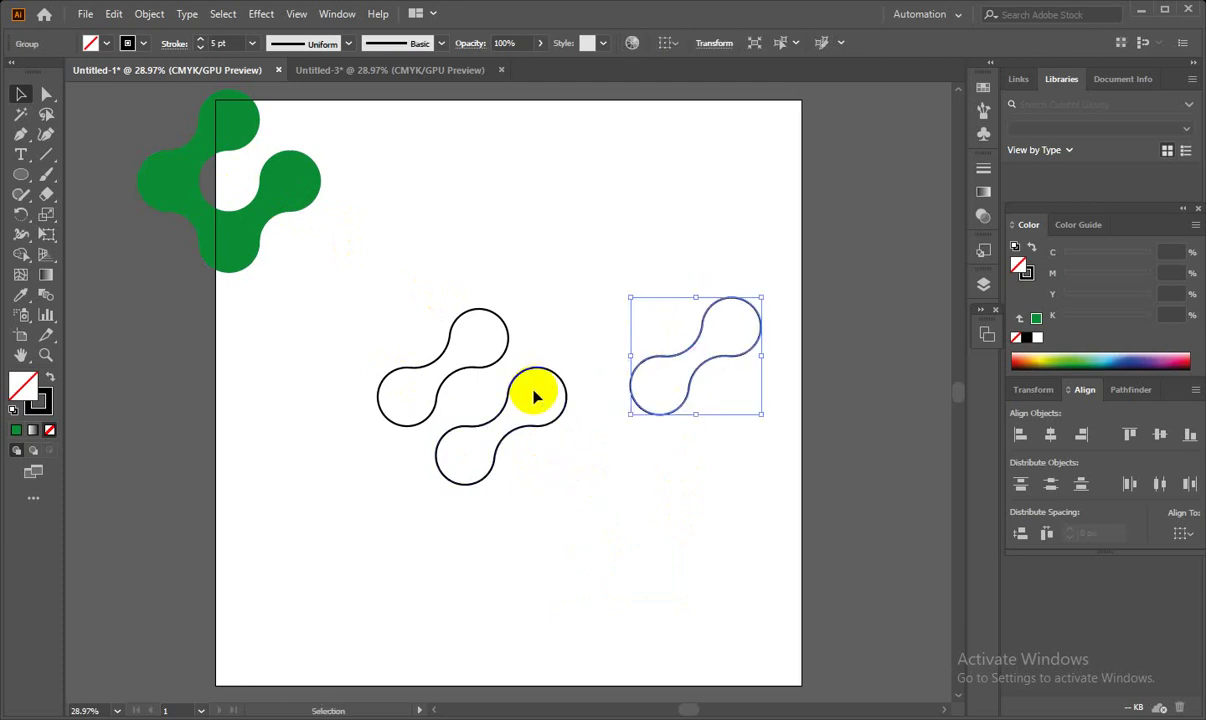
- Make a rotated trial copy below, delete it, and select the left dumbbell
mouse_move(512, 387)
mouse_down()
mouse_move(564, 442)
mouse_move(533, 476)
mouse_move(614, 488)
mouse_move(611, 567)
mouse_move(591, 600)
mouse_up()
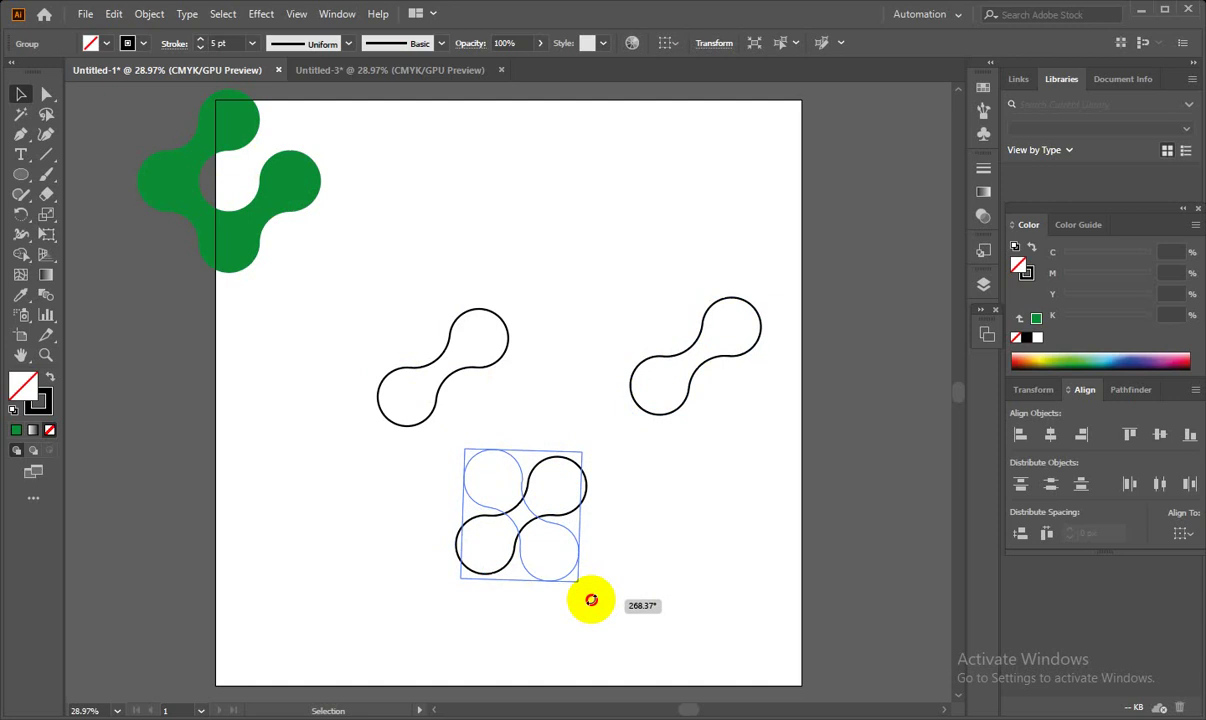
drag(591, 600, 591, 600)
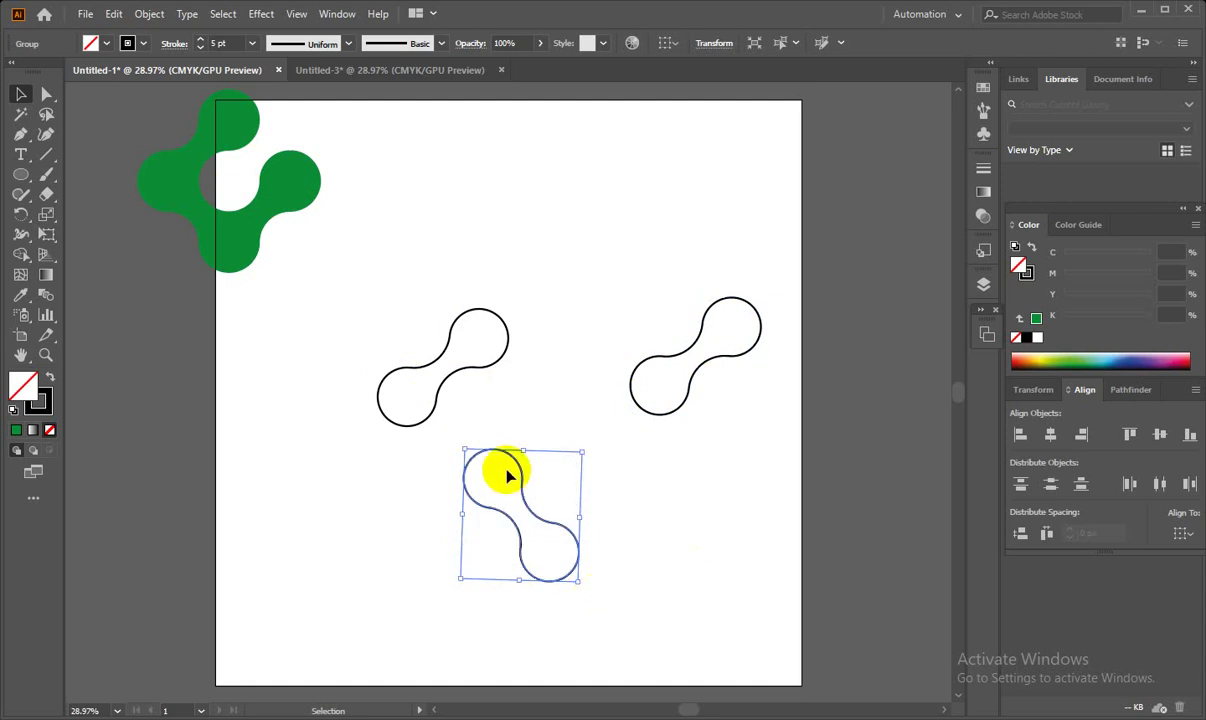
click(425, 463)
click(471, 461)
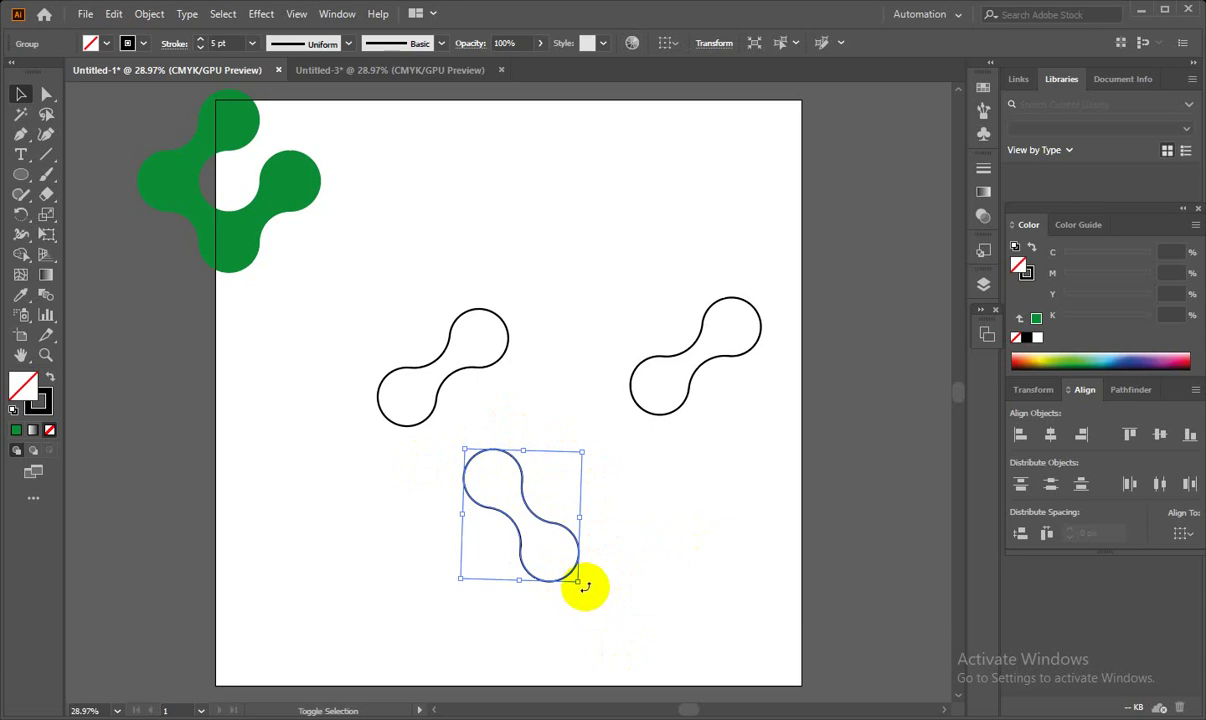
drag(585, 587, 596, 580)
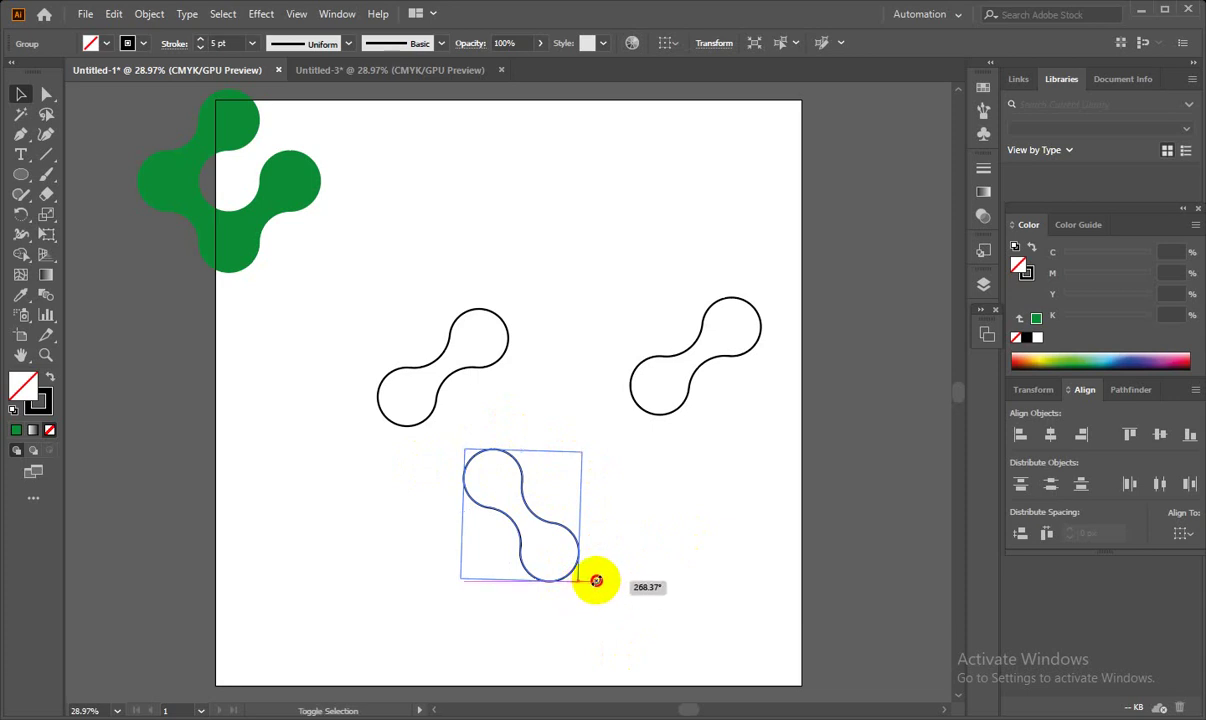
drag(597, 579, 600, 571)
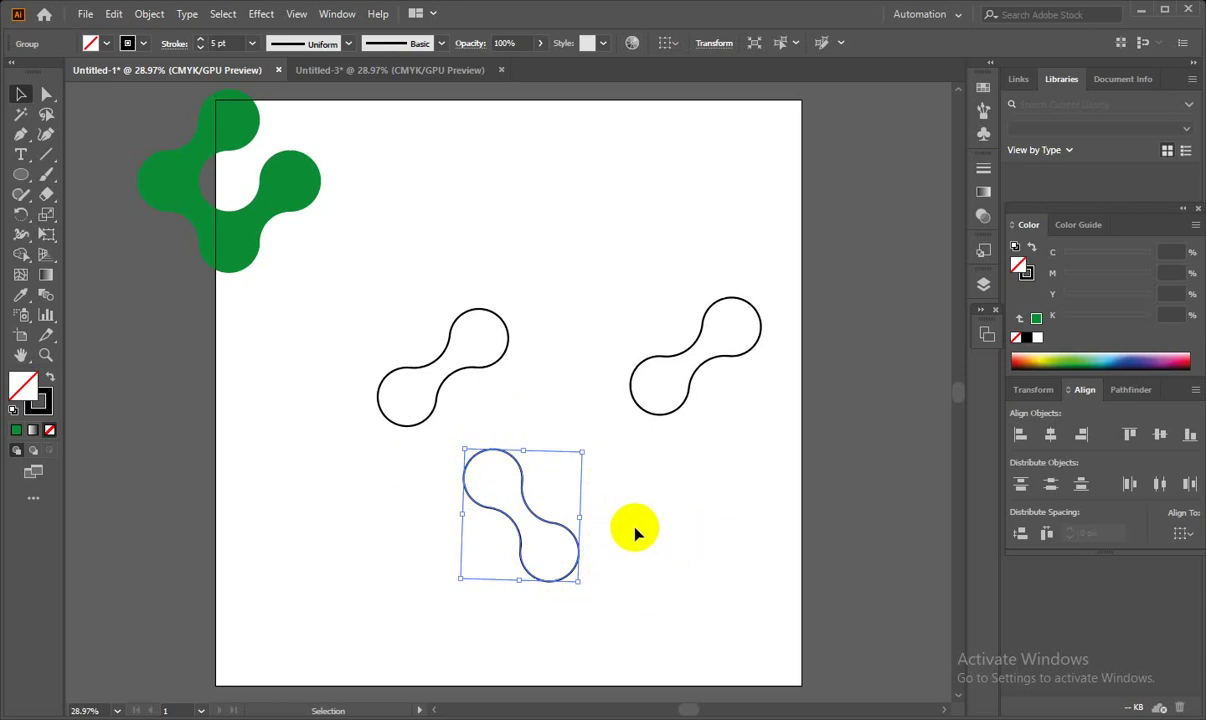
key(Delete)
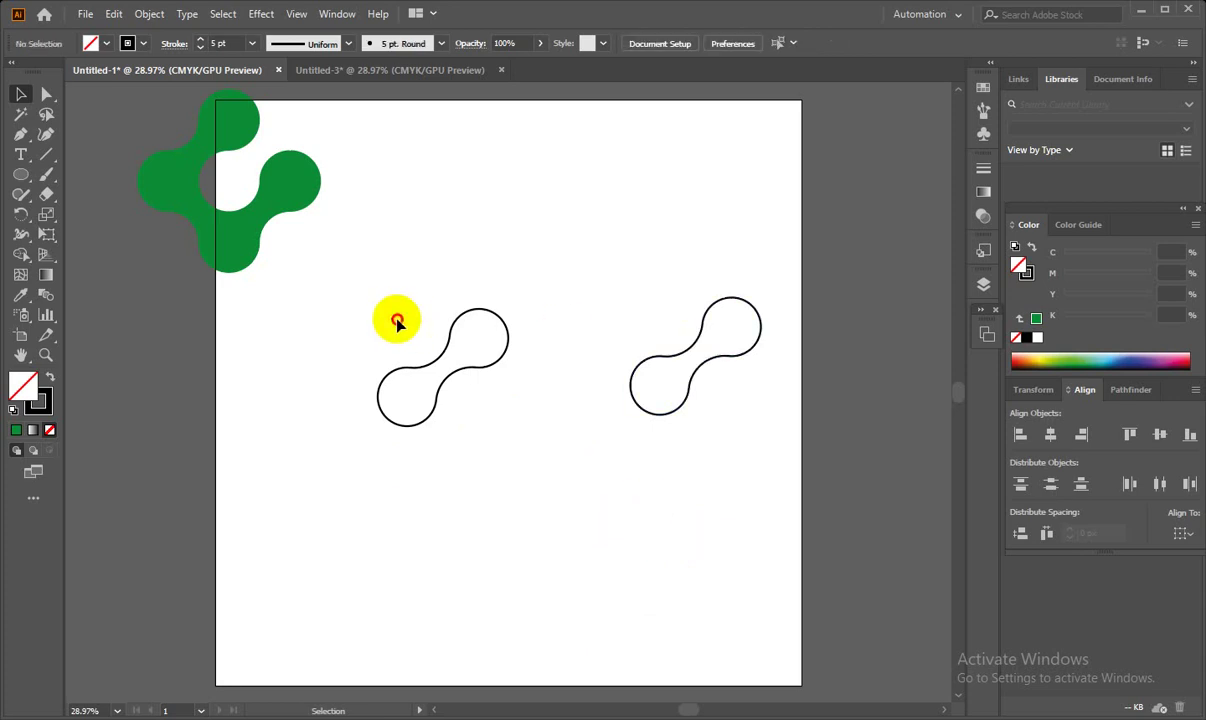
drag(398, 318, 479, 440)
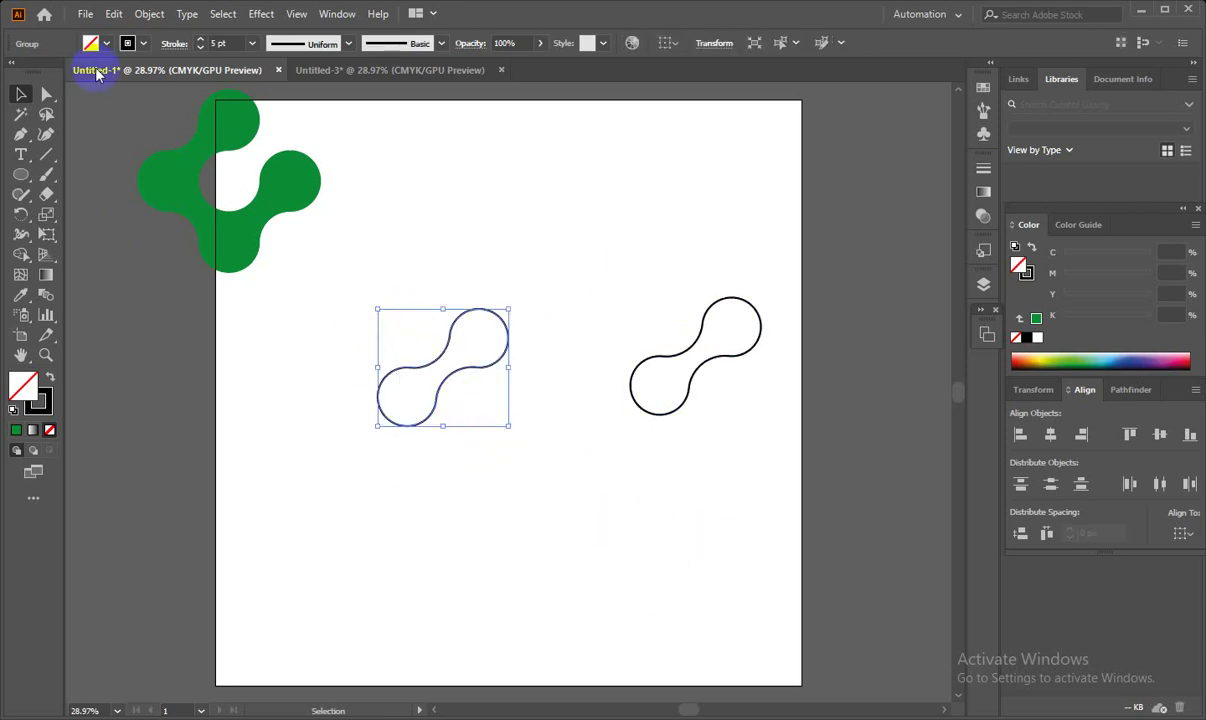
- Copy the left dumbbell with Object > Transform > Reflect across the vertical axis
click(146, 16)
mouse_move(180, 33)
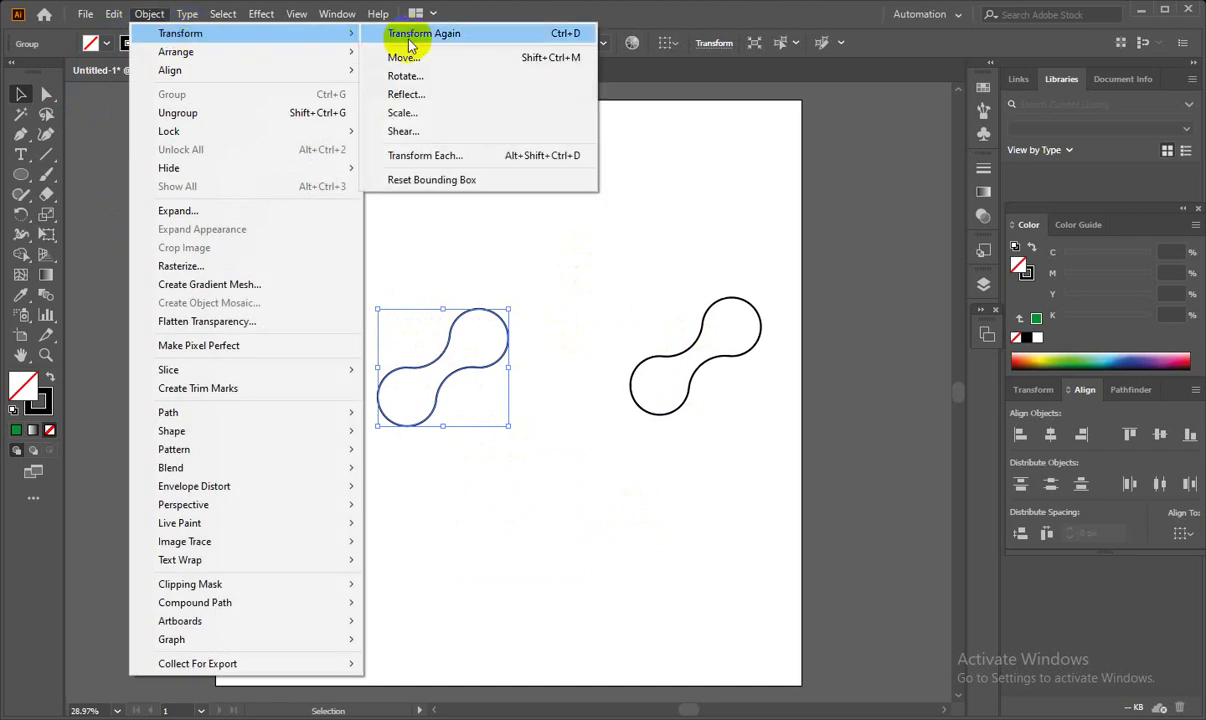
click(406, 97)
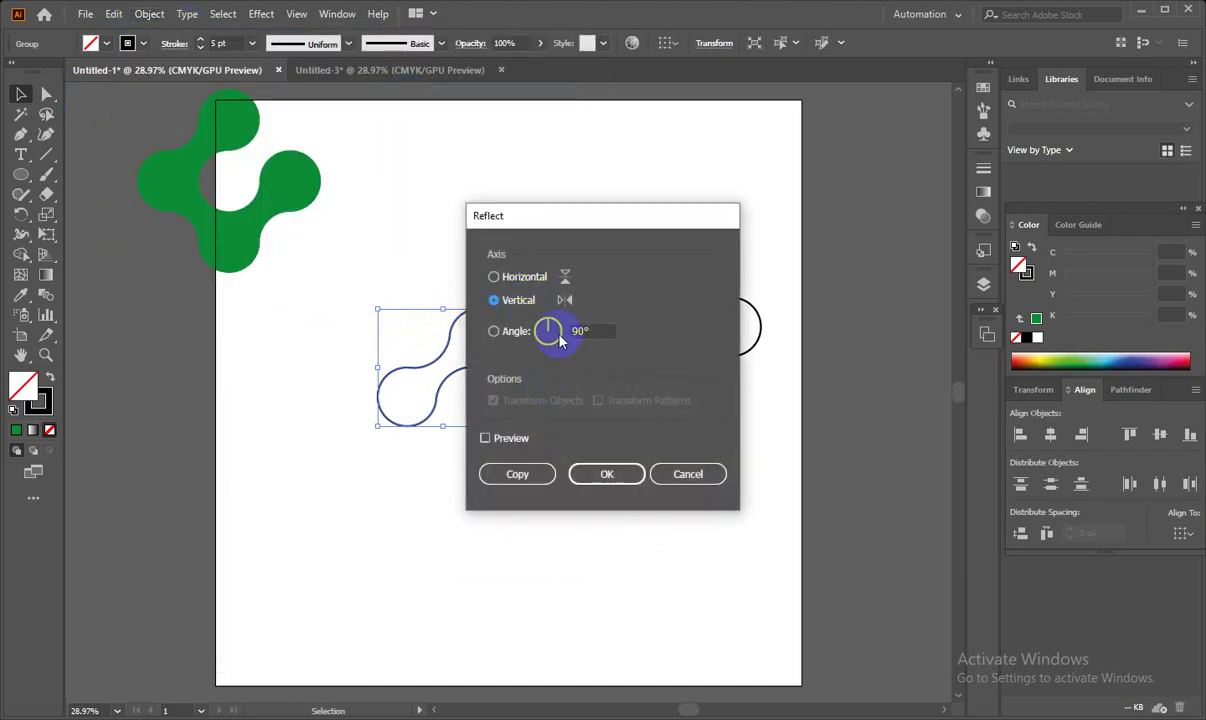
click(485, 439)
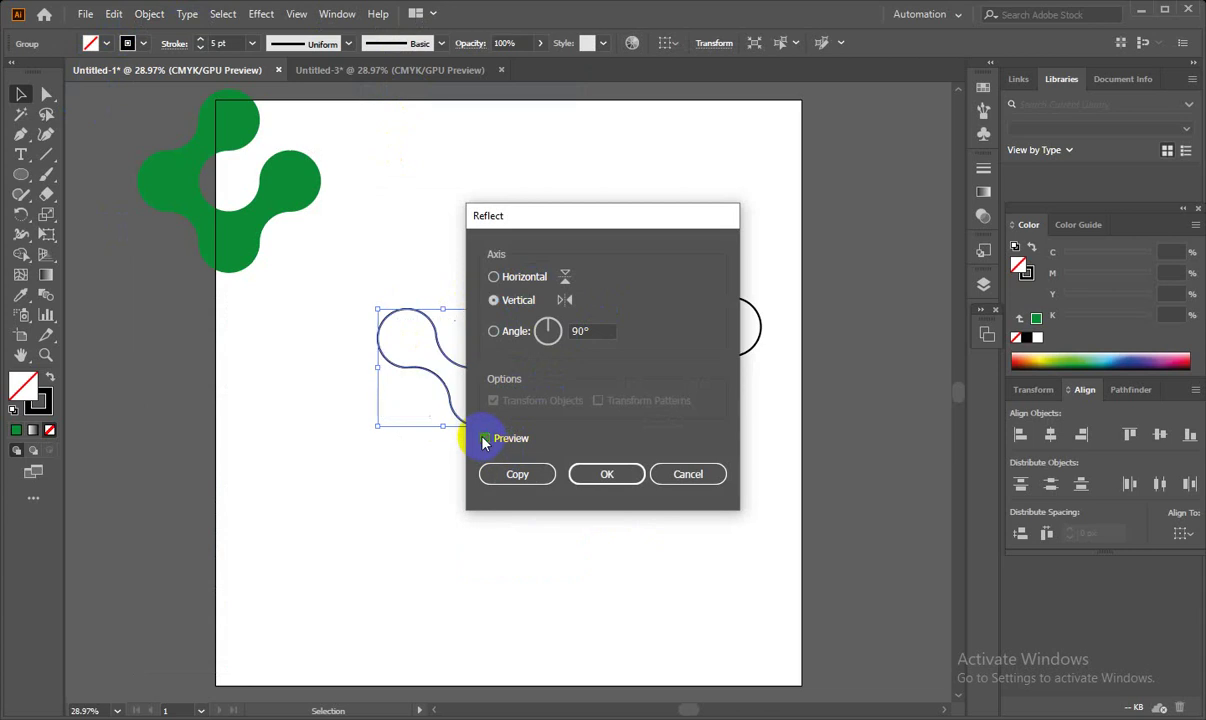
click(516, 473)
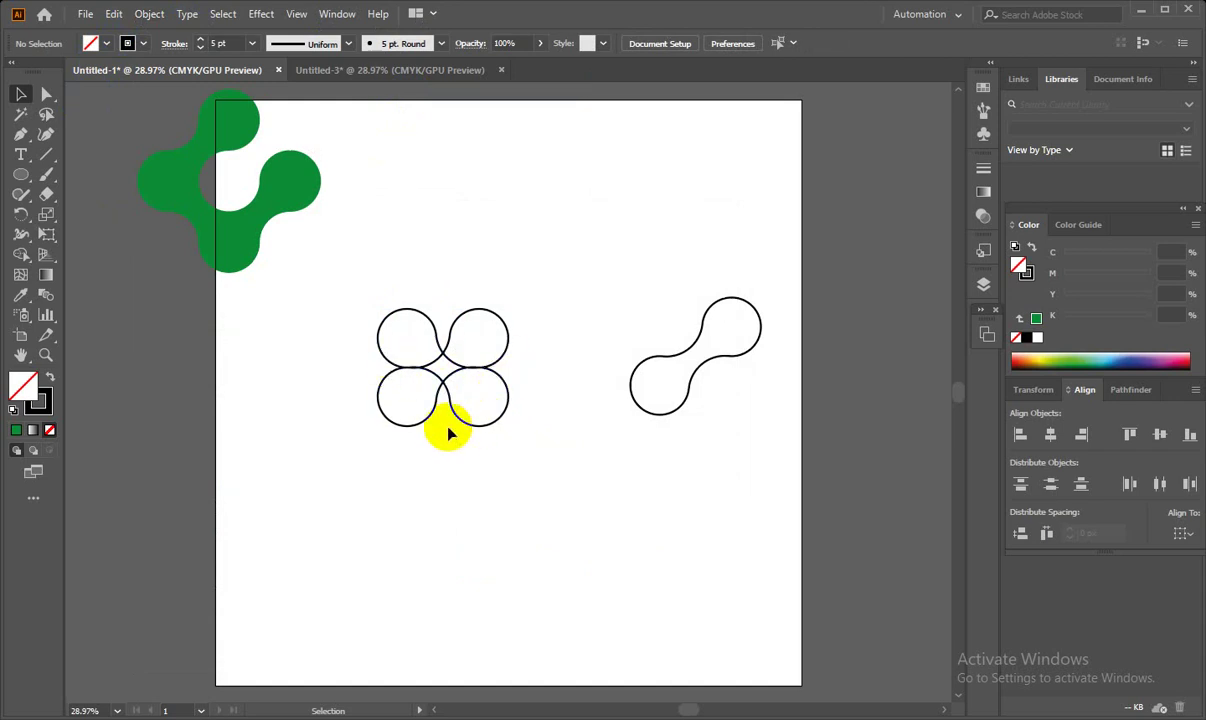
- Shift the mirrored copy down and move the right dumbbell onto the three-circle cluster
drag(400, 317, 400, 375)
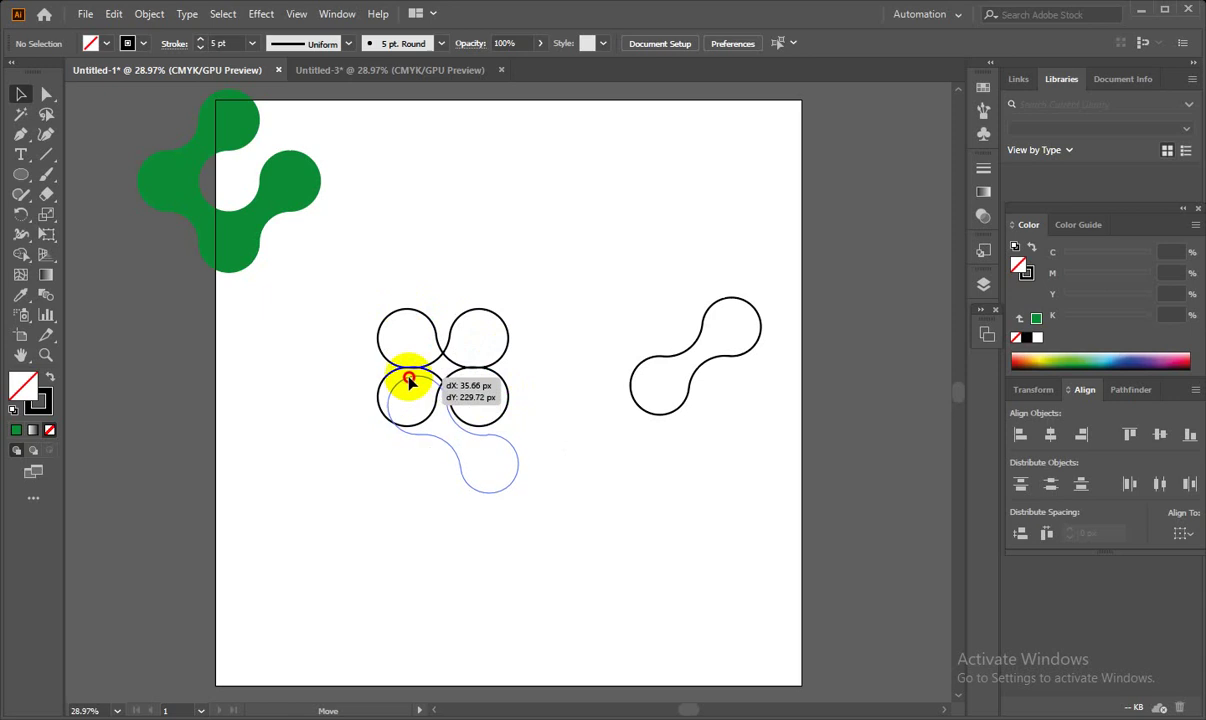
click(535, 452)
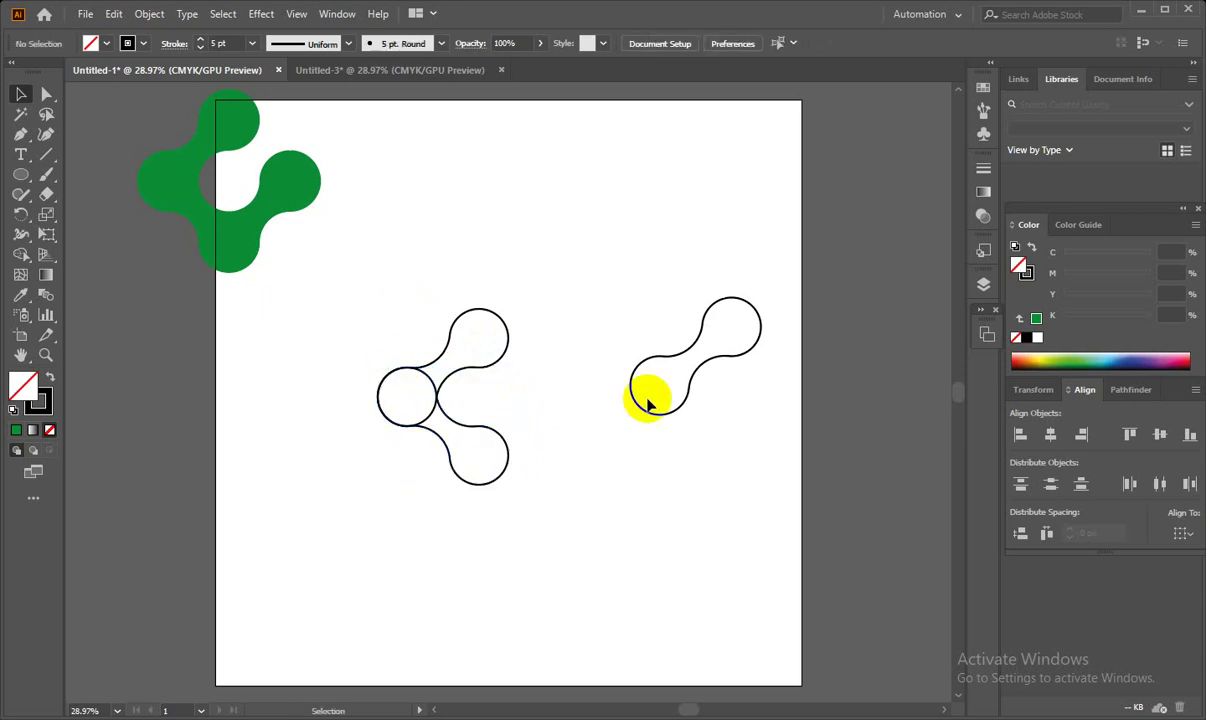
drag(672, 352, 492, 425)
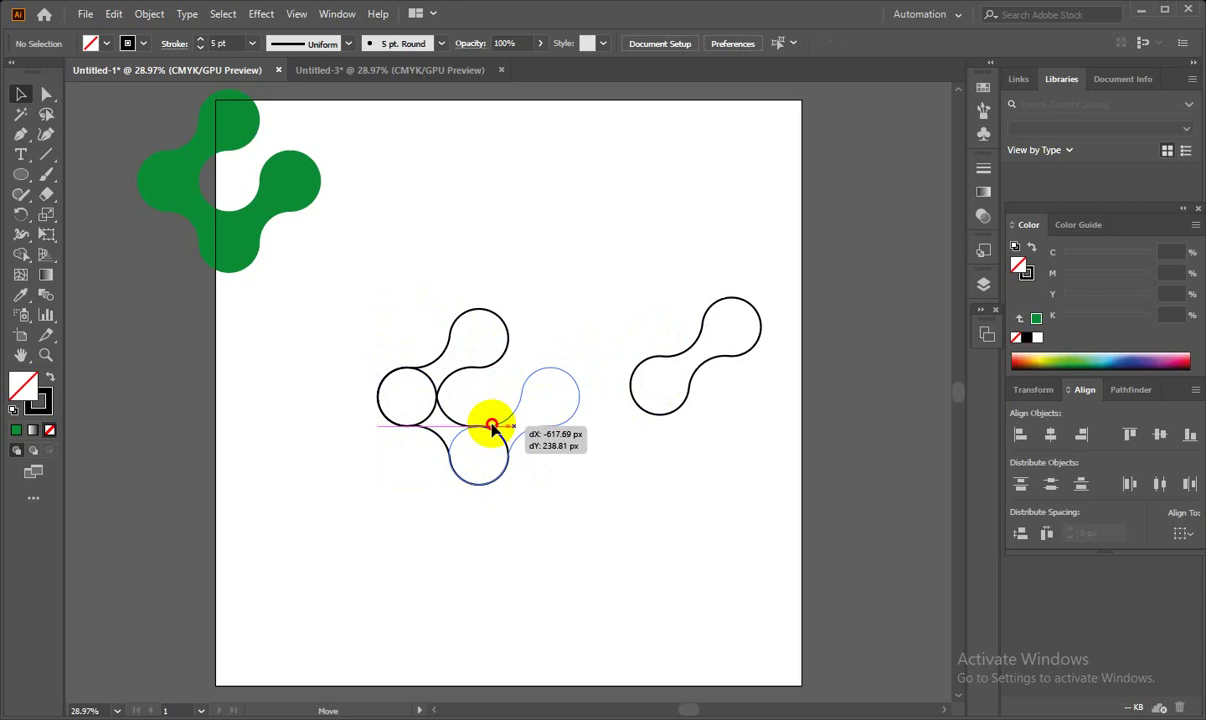
drag(492, 425, 492, 425)
click(660, 500)
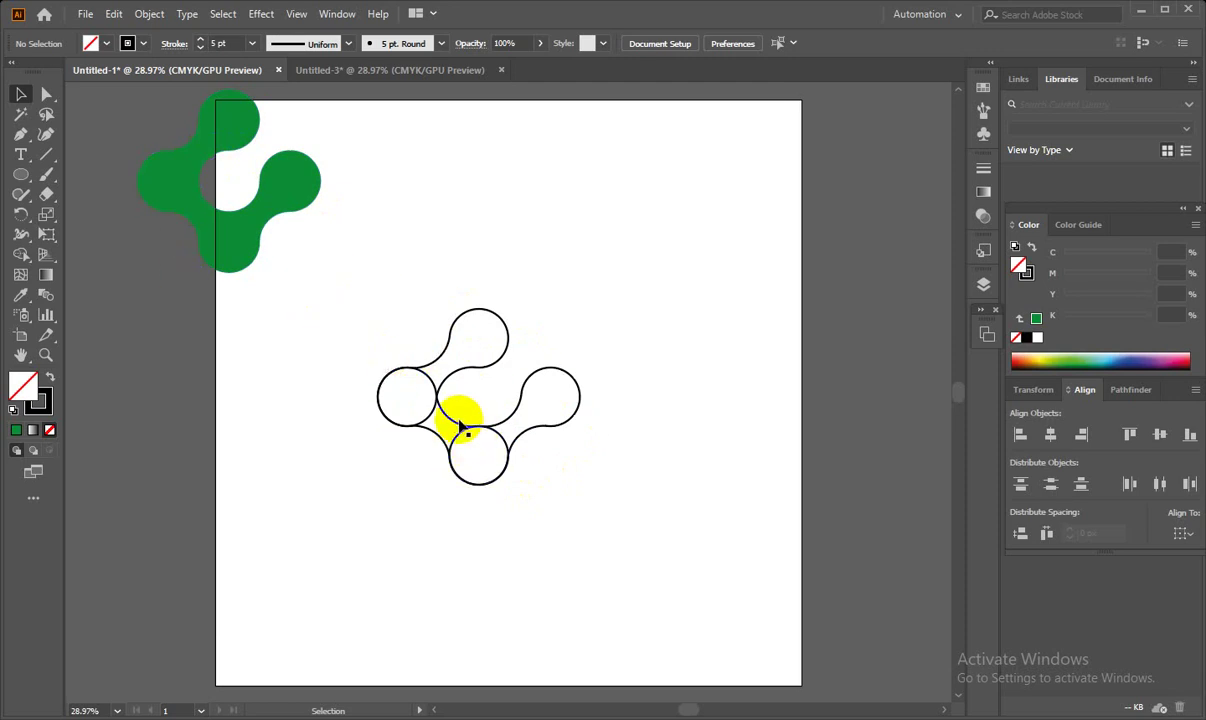
- Separate the shapes, then delete the right dumbbell and the lower-left S-shaped outline
drag(458, 420, 413, 489)
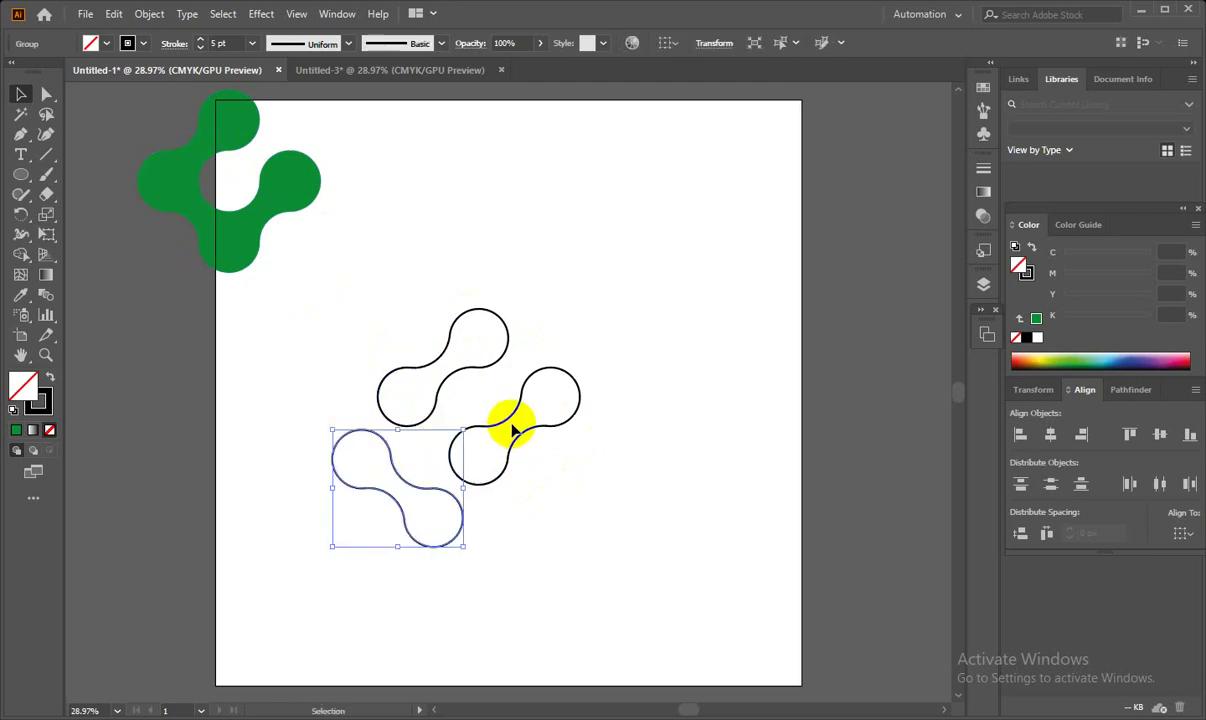
drag(510, 425, 558, 473)
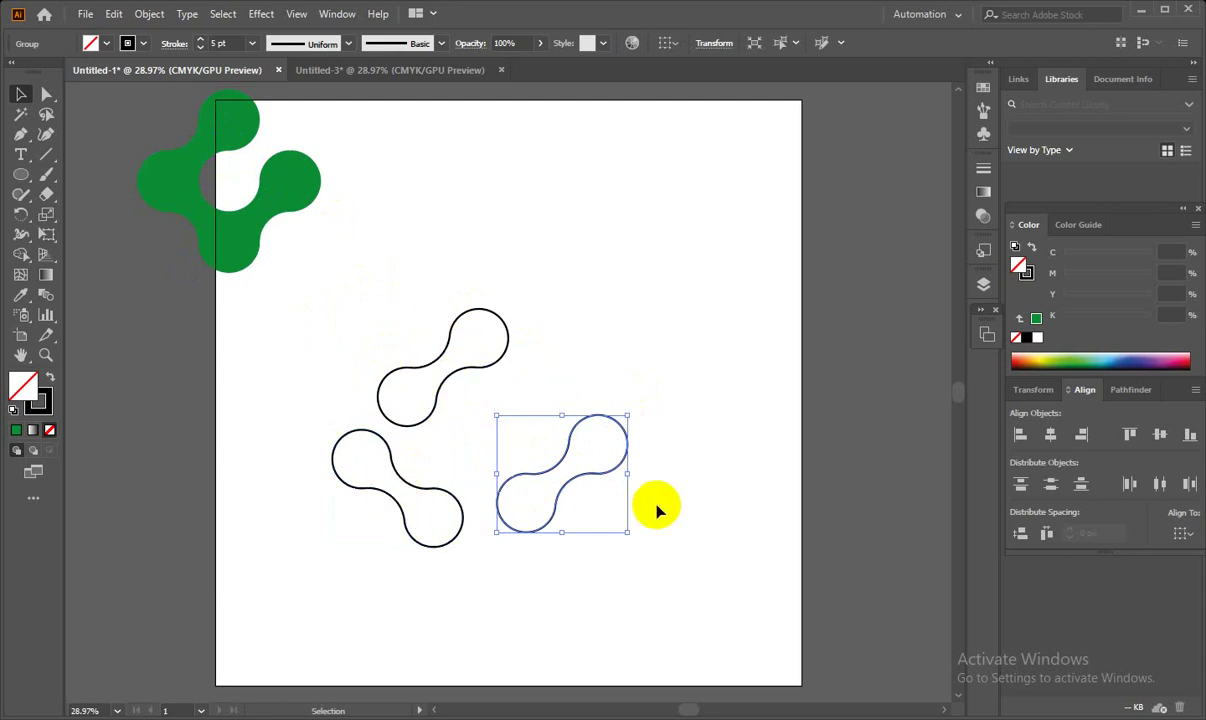
key(Delete)
drag(308, 420, 468, 543)
click(545, 525)
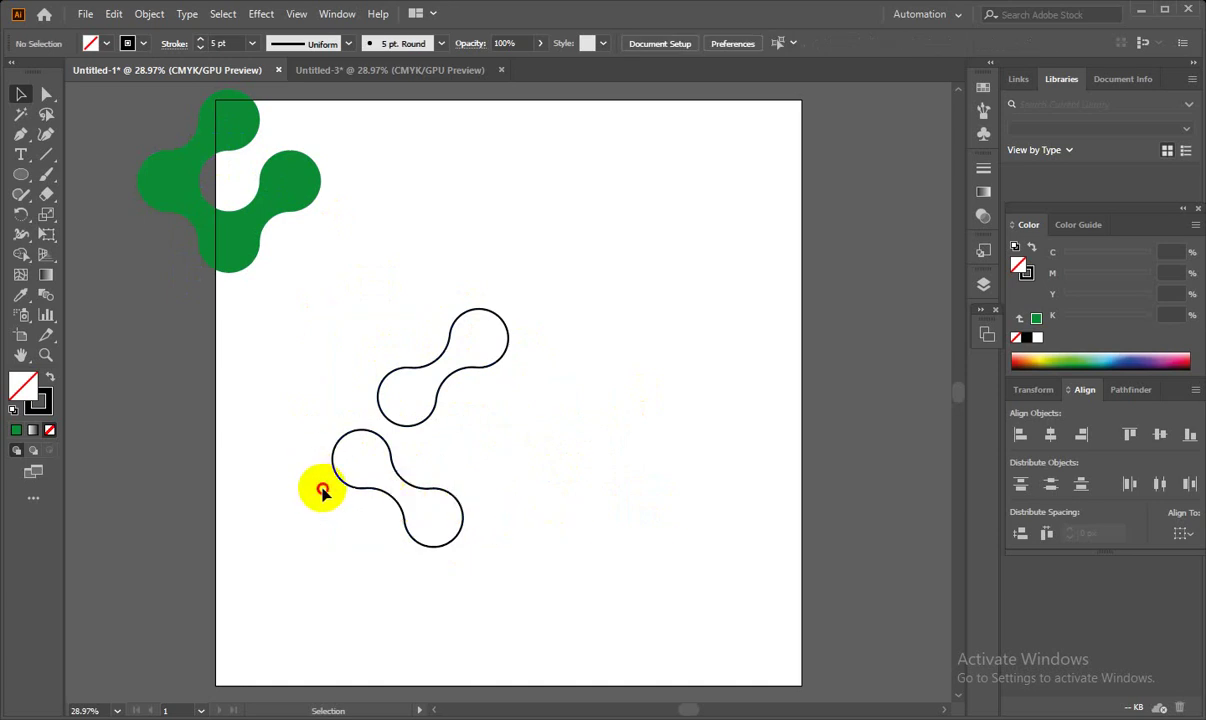
drag(471, 479, 355, 532)
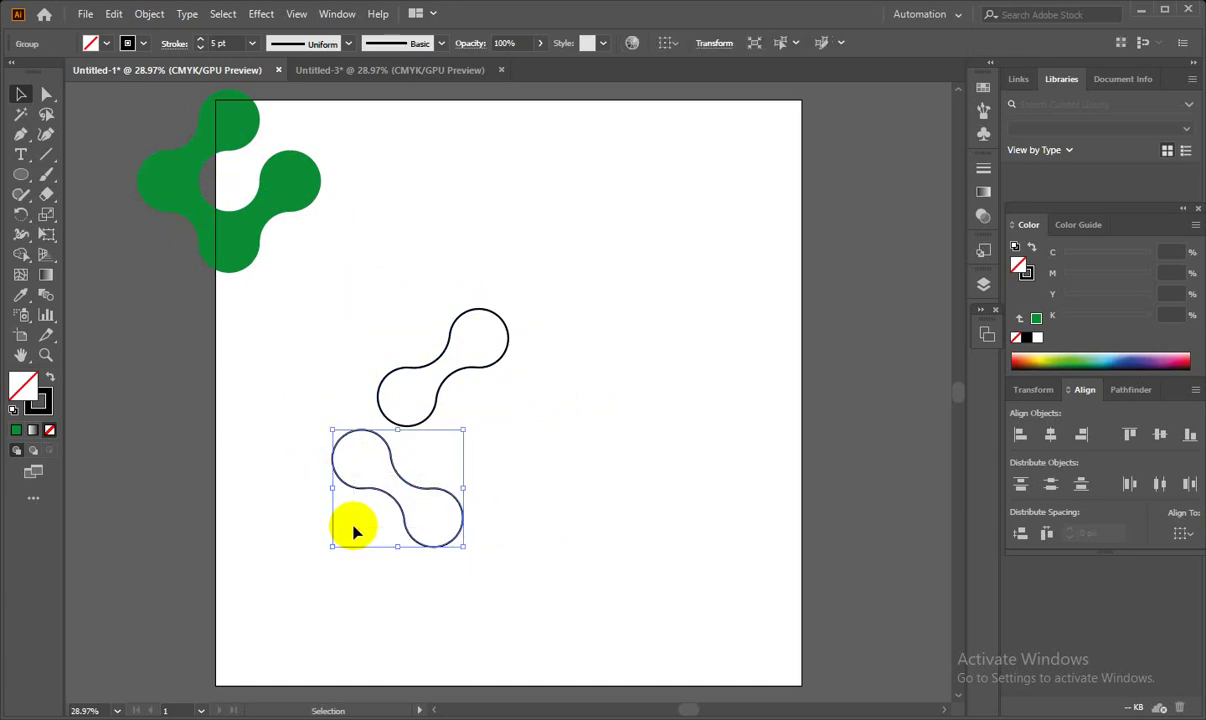
key(Delete)
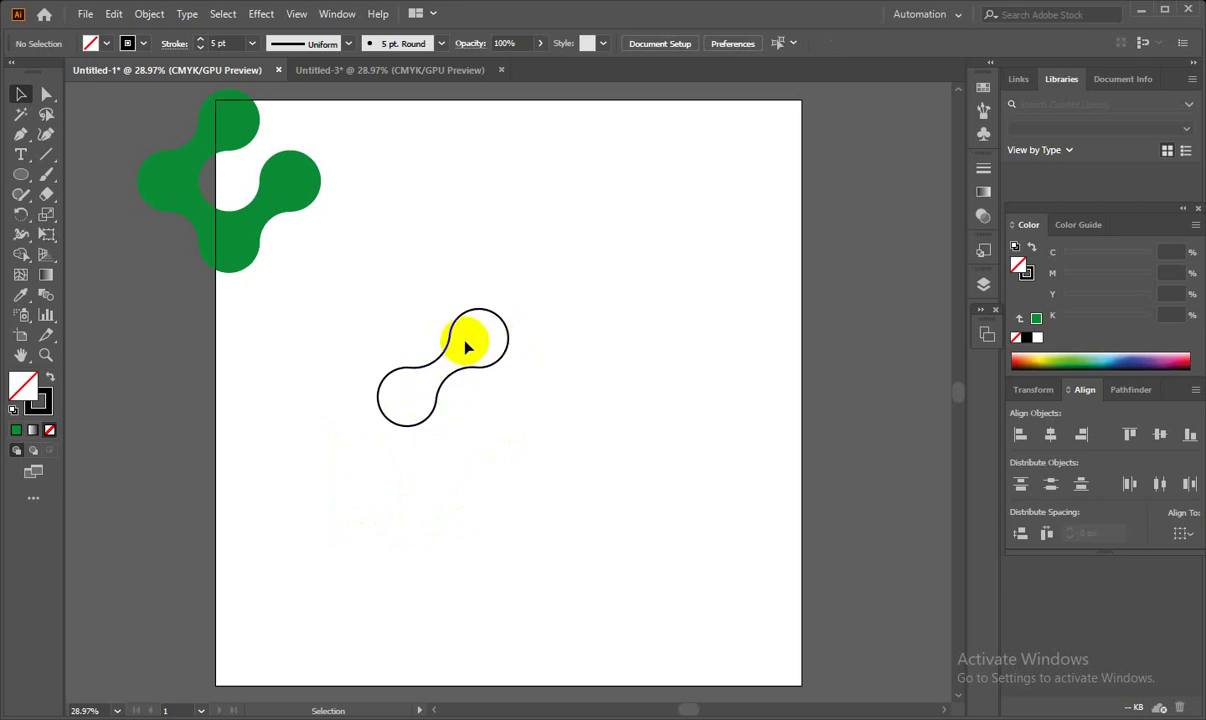
- Reposition the remaining S-shaped outline, moving it down-right and back up-left
drag(358, 298, 519, 447)
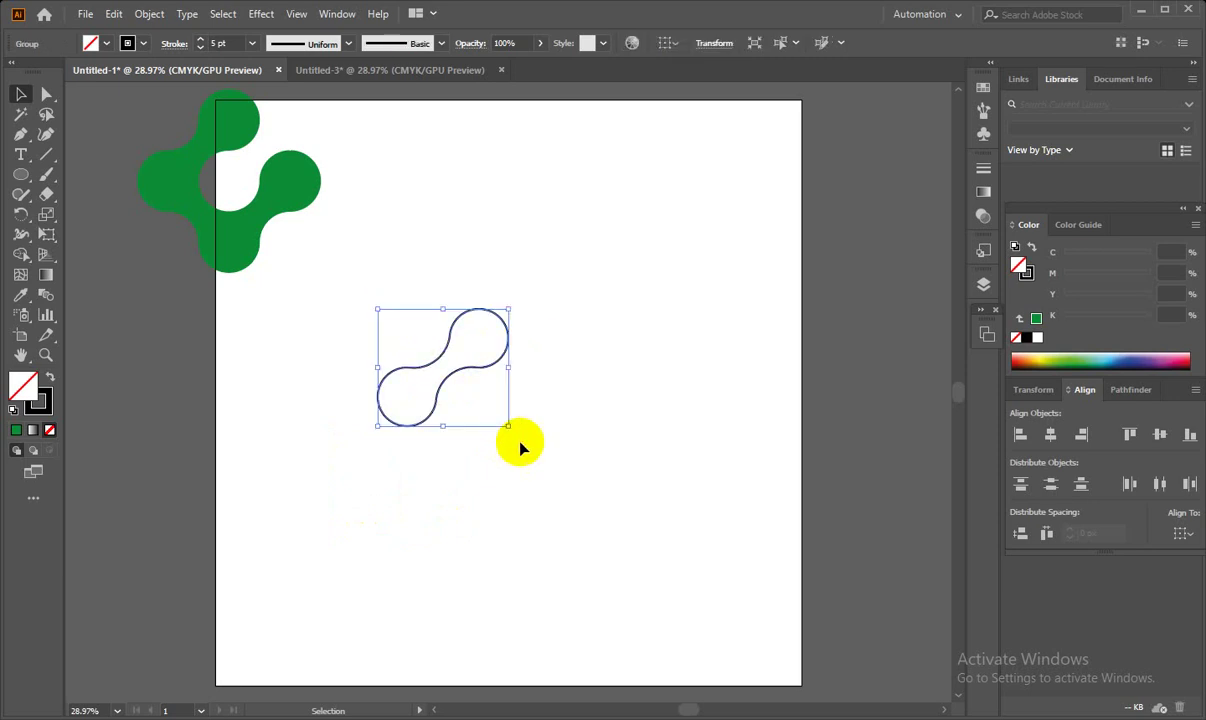
click(419, 455)
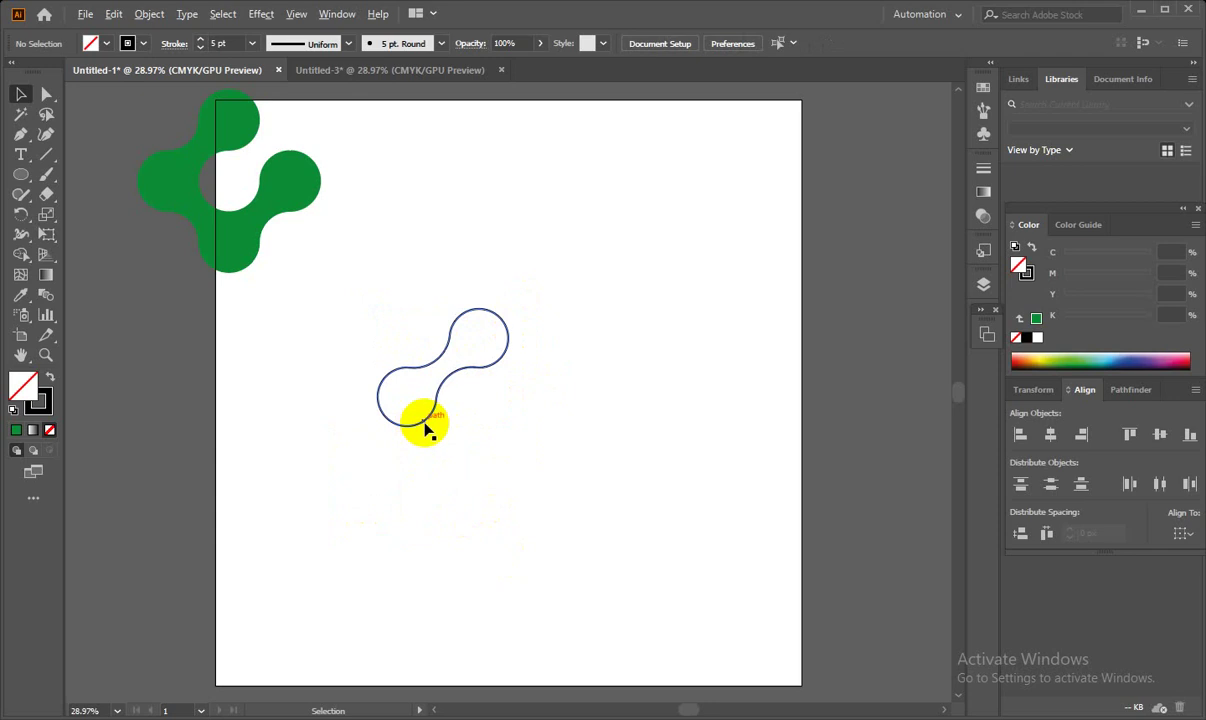
drag(425, 428, 481, 499)
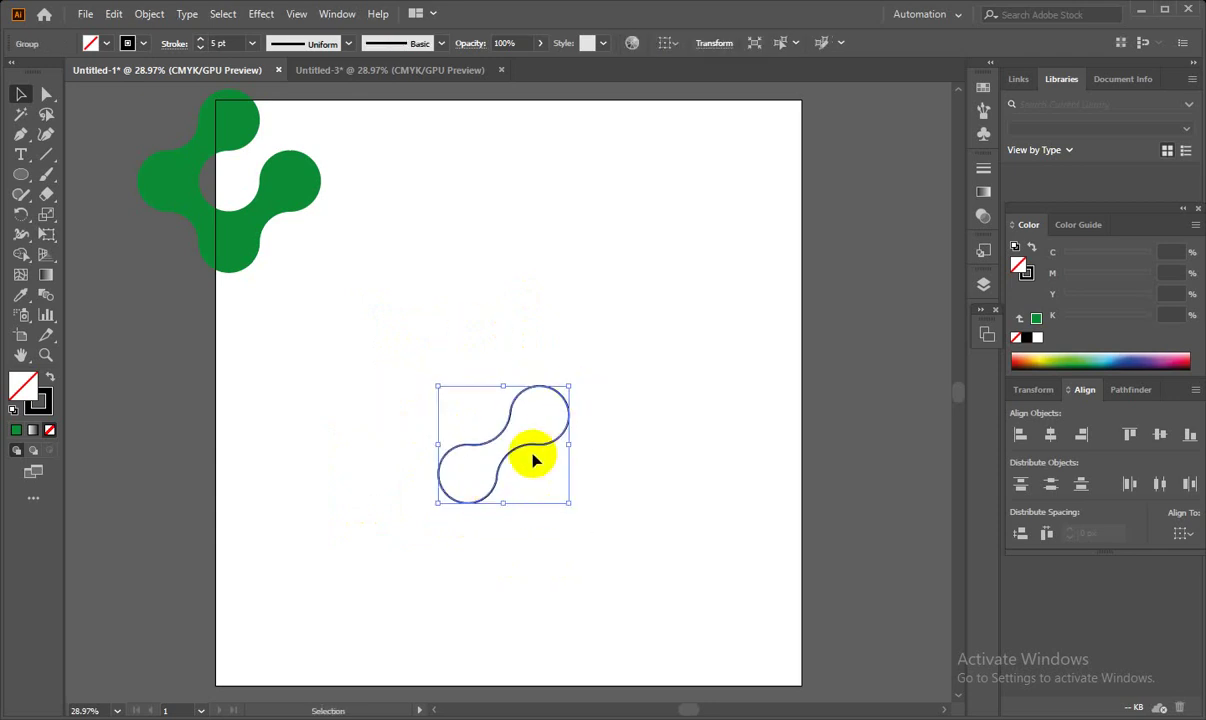
drag(533, 458, 415, 432)
click(433, 471)
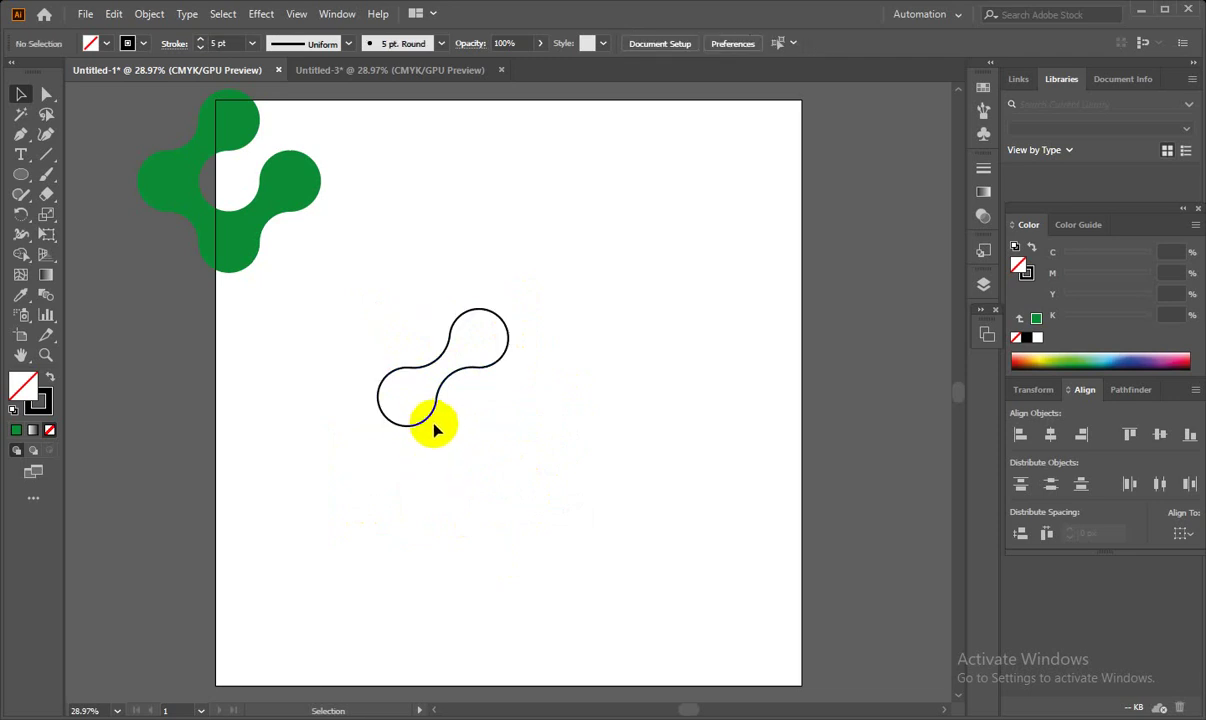
- Duplicate the S-shape, rotate the copy 270 degrees, and butt it against the original
drag(428, 425, 467, 500)
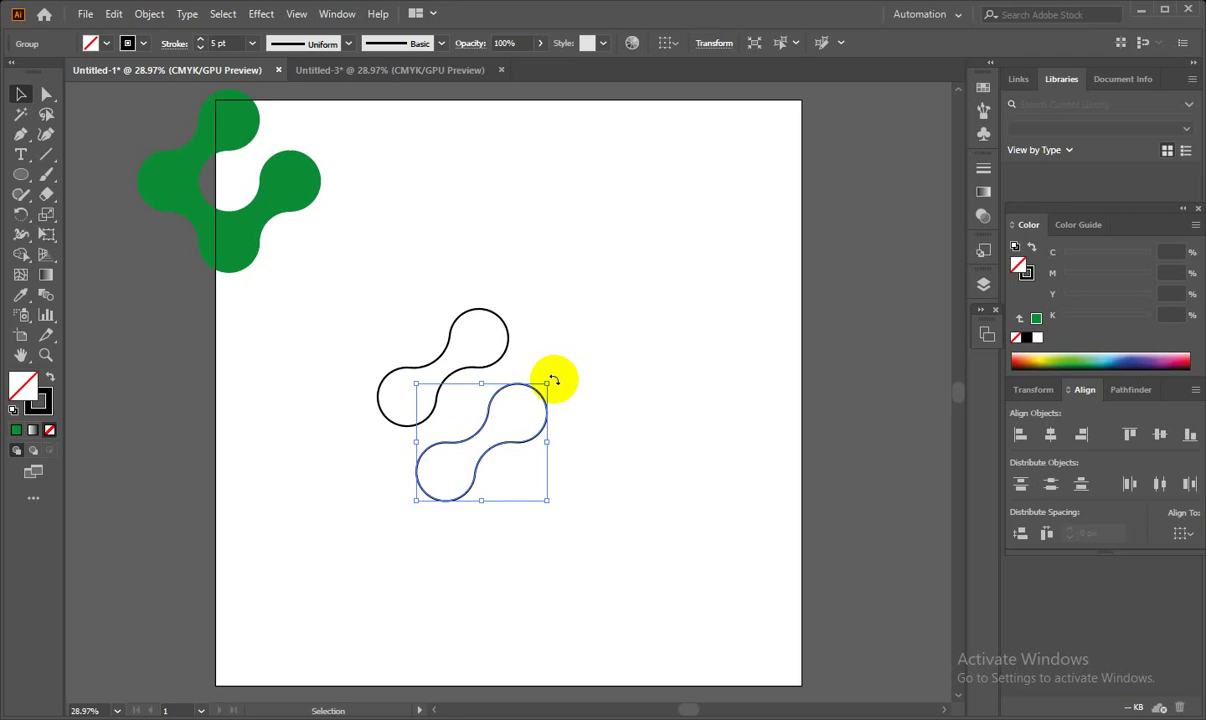
drag(557, 383, 559, 487)
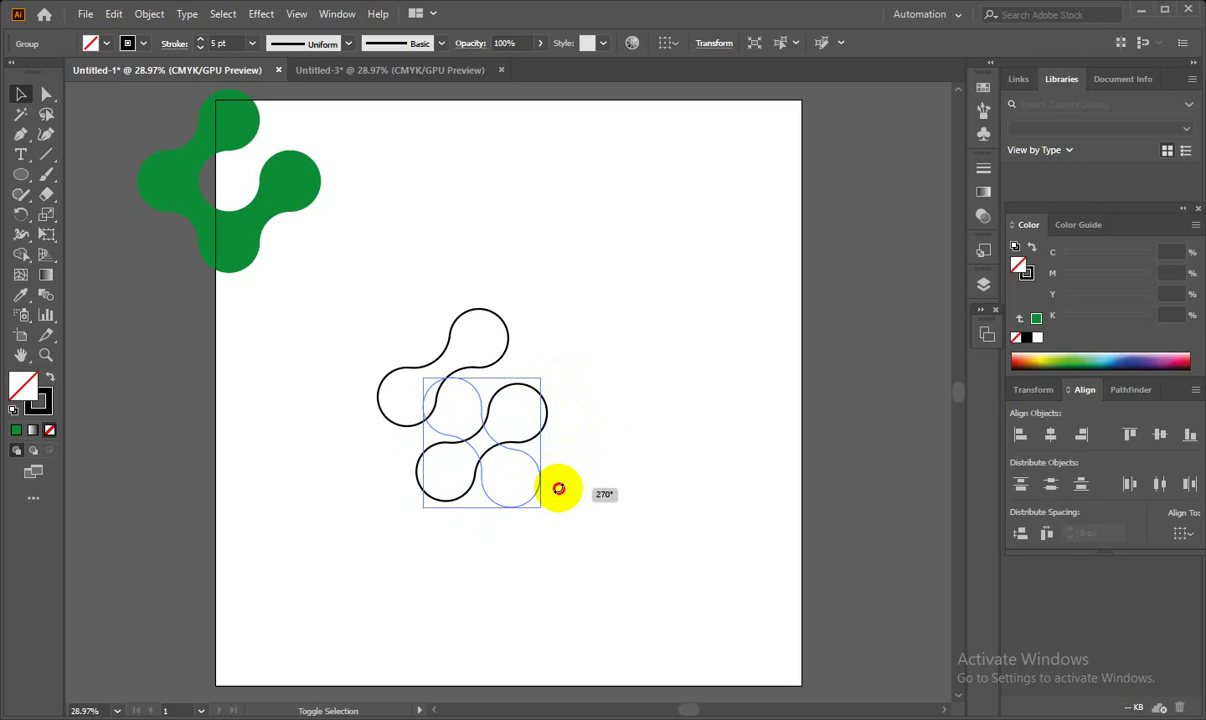
drag(559, 488, 559, 490)
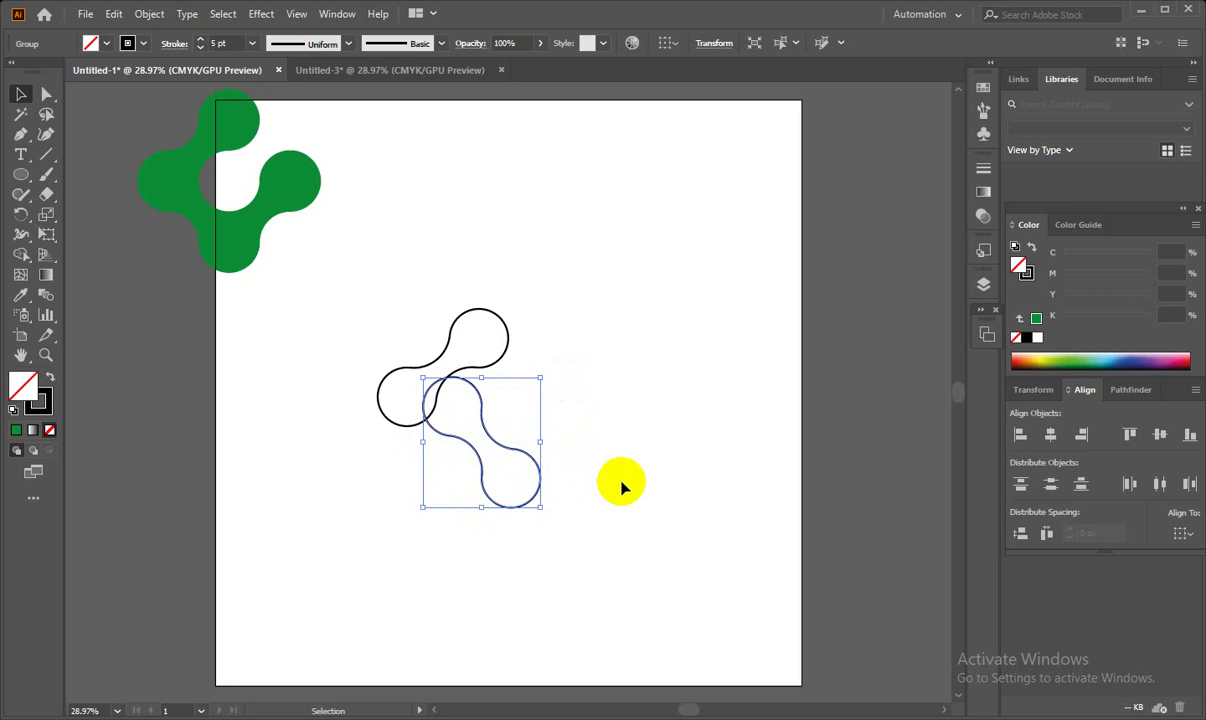
click(597, 437)
drag(437, 392, 390, 384)
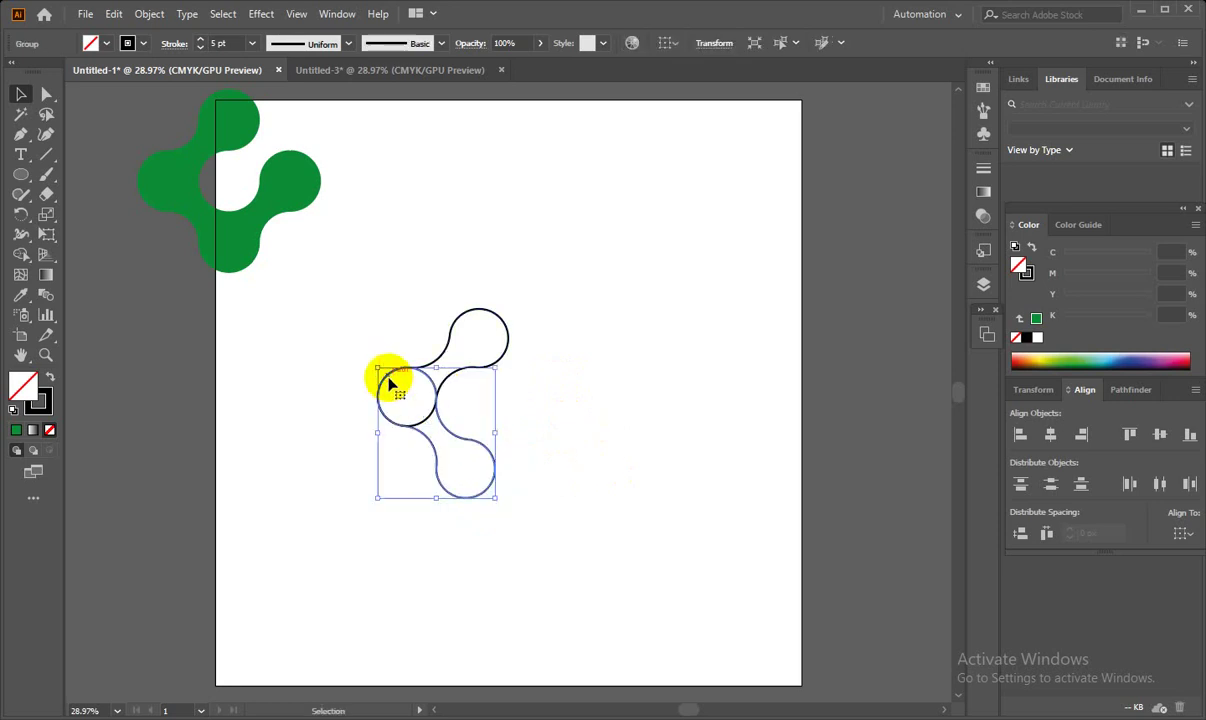
click(614, 490)
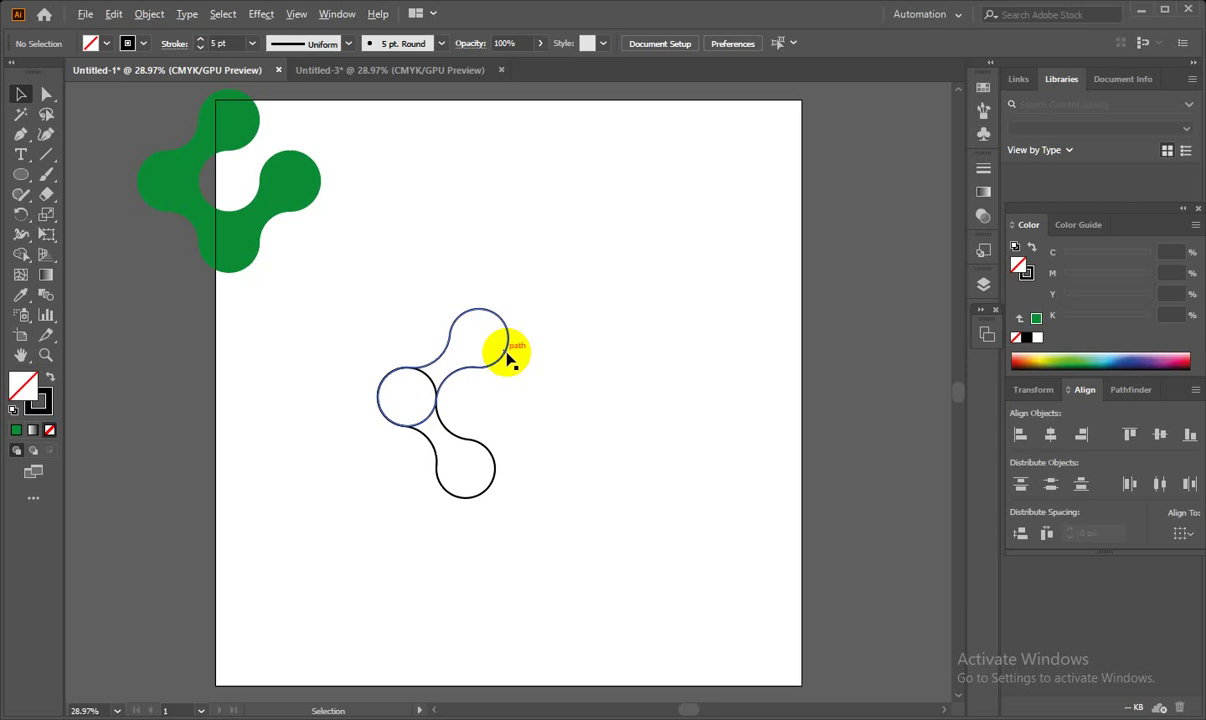
- Duplicate the upper S-shape and move the copy into the cluster
drag(509, 358, 636, 488)
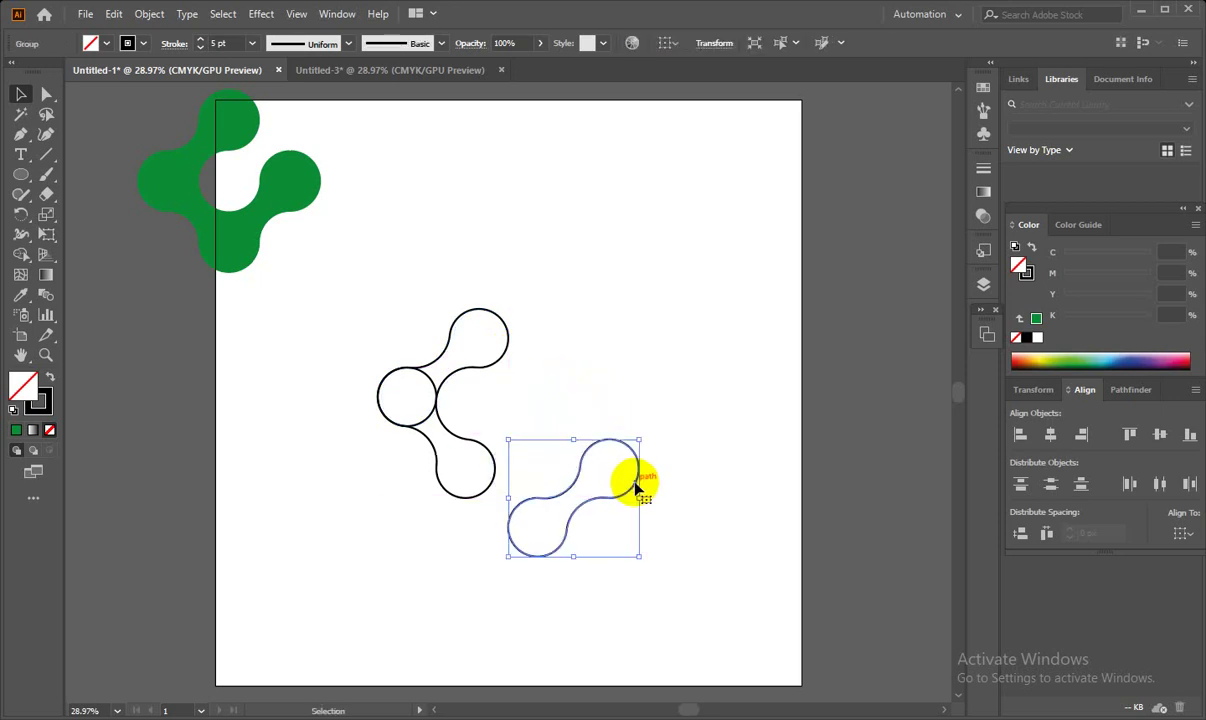
mouse_move(565, 493)
mouse_down()
mouse_move(525, 445)
mouse_move(497, 438)
mouse_up()
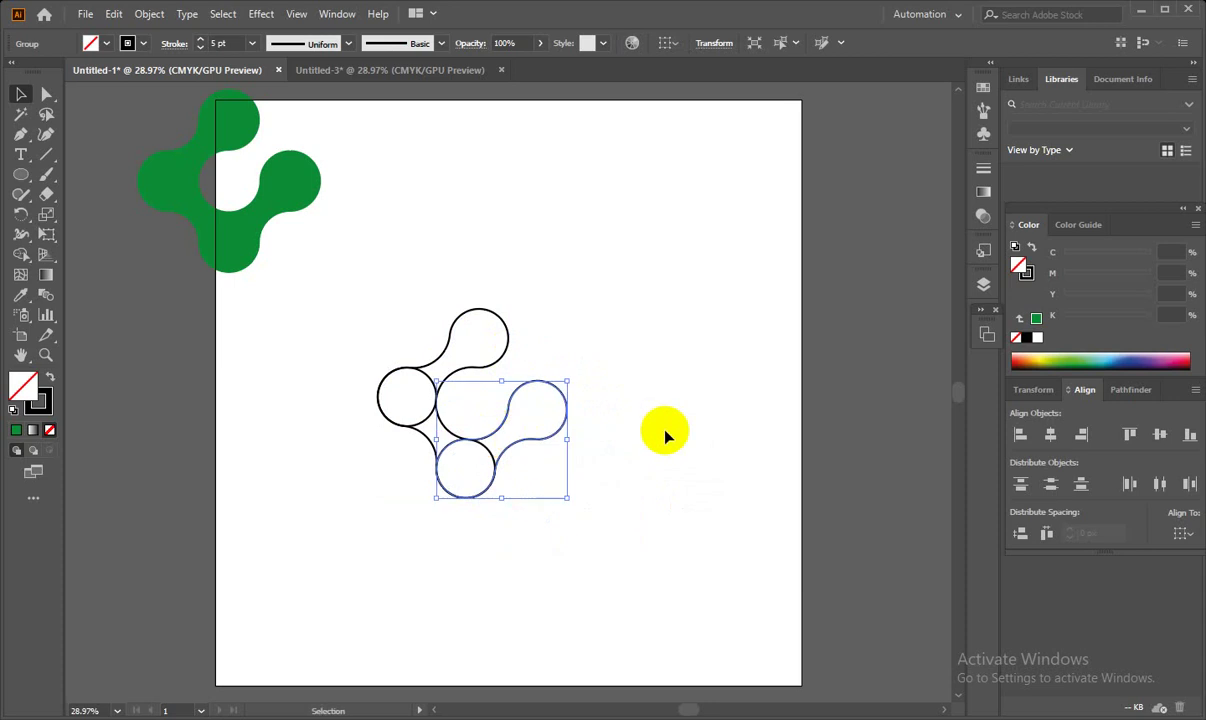
click(666, 432)
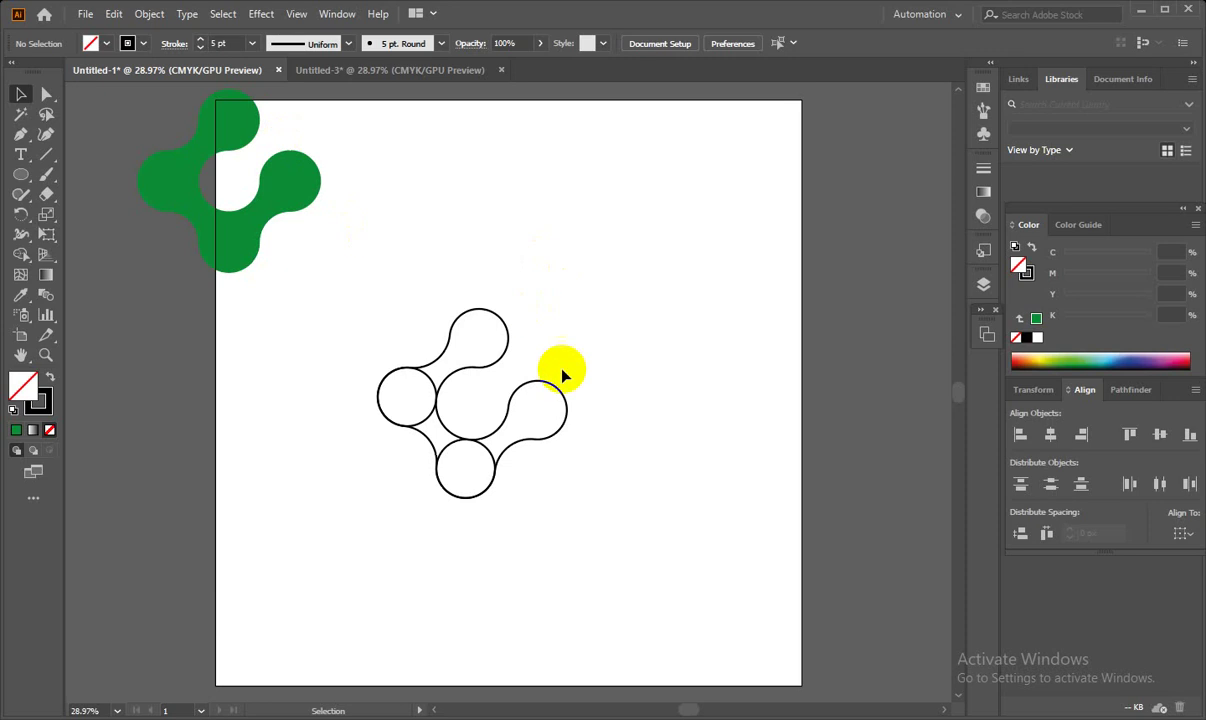
- Group the overlapping outlines and Shape-Build their lobes into one metaball with a round centre hole
mouse_move(332, 272)
mouse_down()
mouse_move(631, 490)
mouse_move(589, 495)
mouse_up()
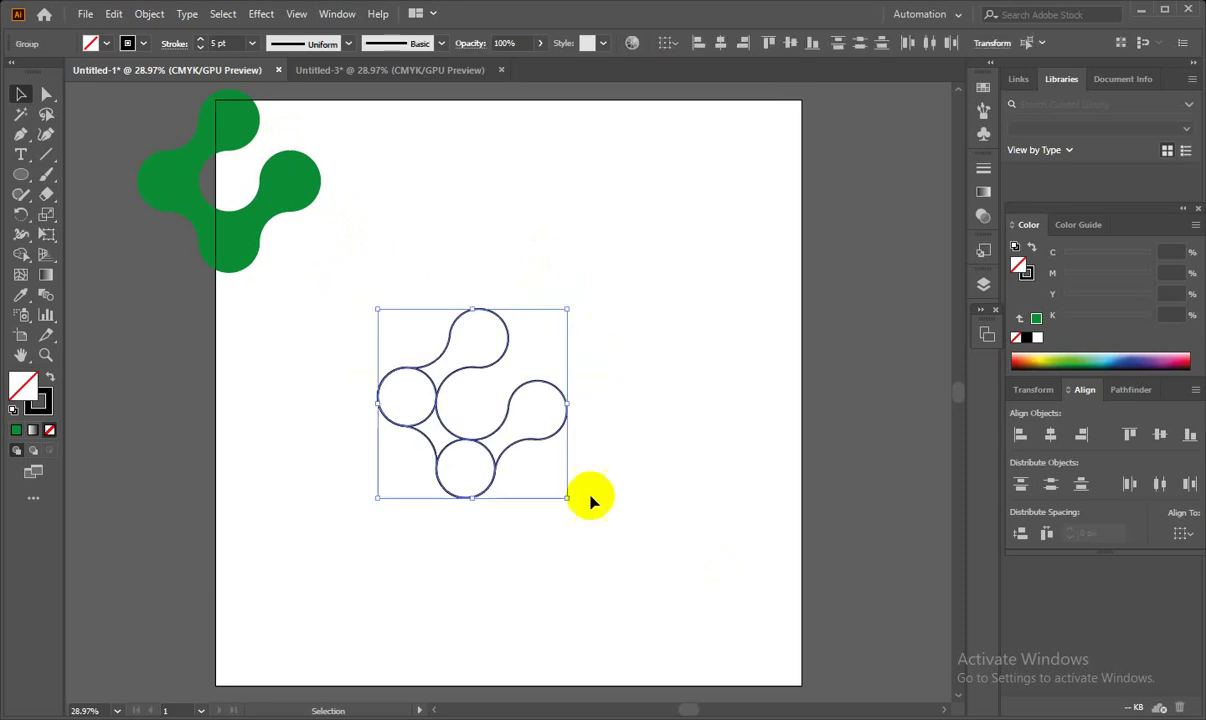
key(ctrl+g)
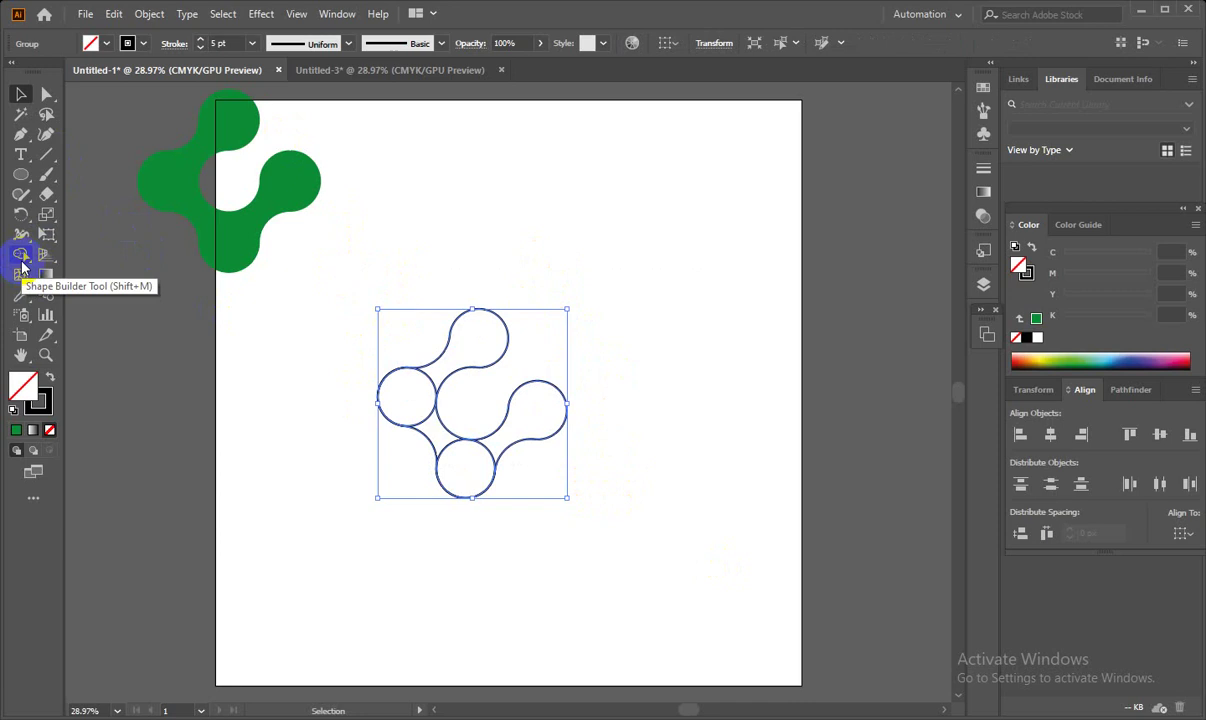
click(22, 258)
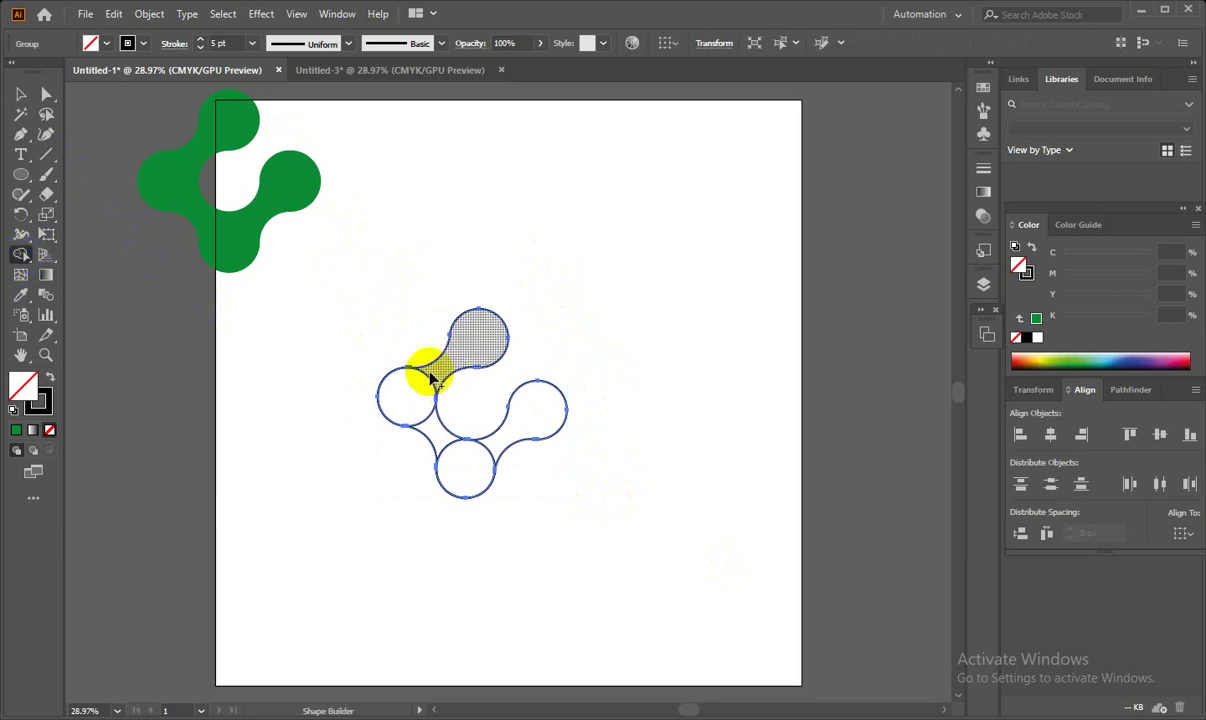
mouse_move(433, 378)
mouse_down()
mouse_move(508, 440)
mouse_move(493, 458)
mouse_up()
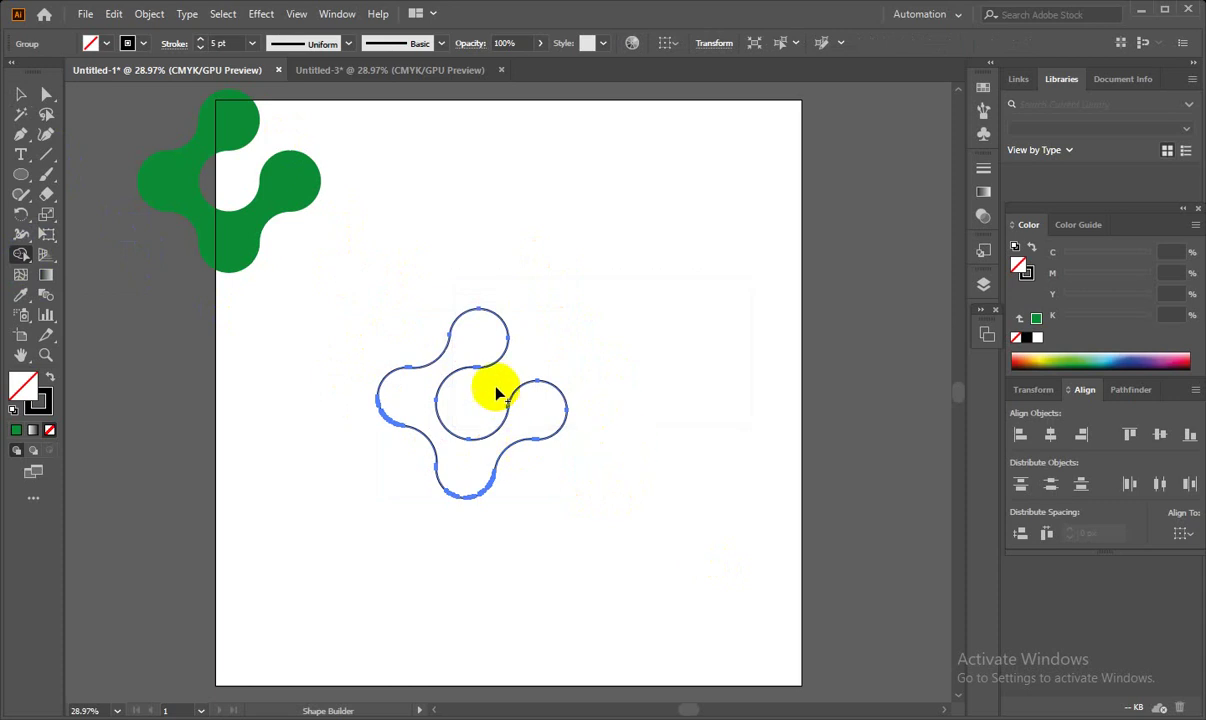
click(20, 95)
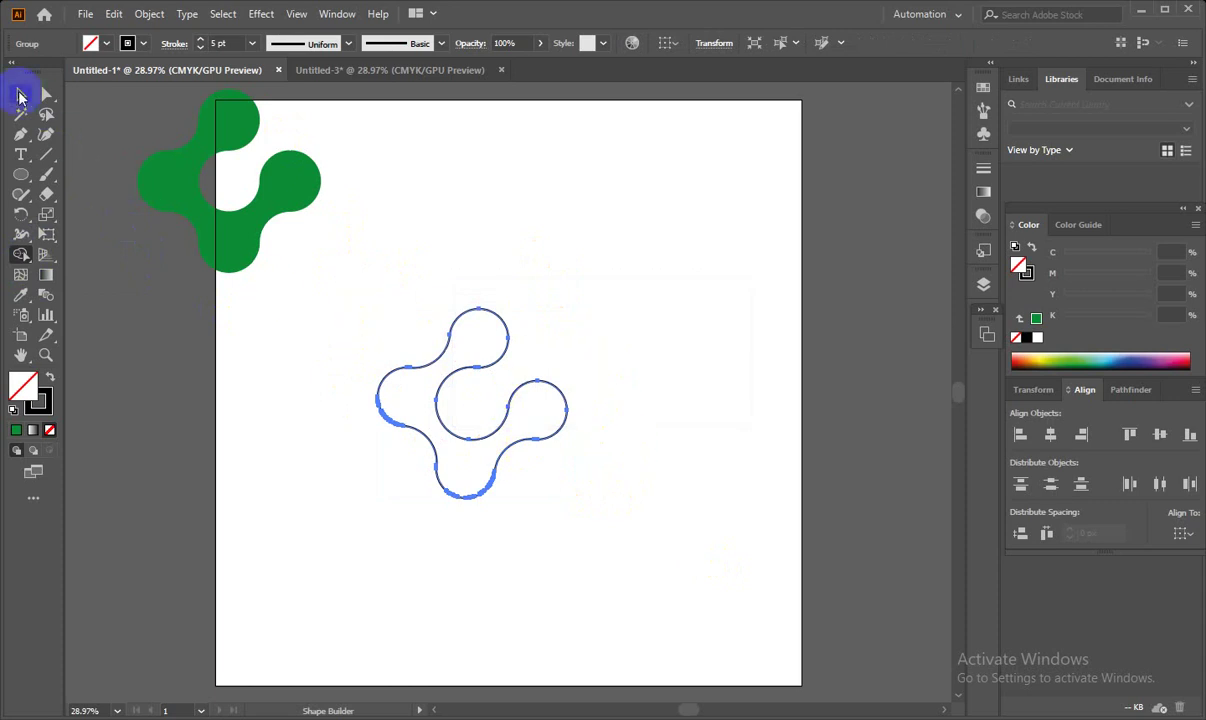
- Fill the merged metaball outline with the dark green swatch
click(453, 332)
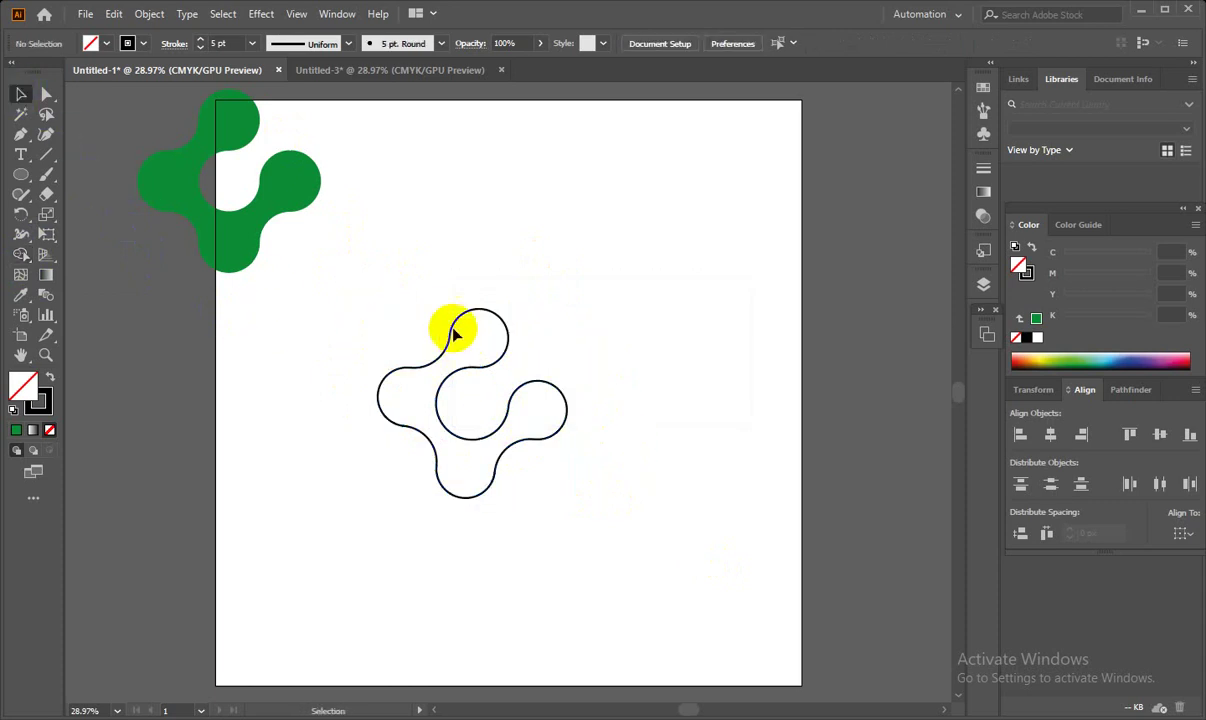
click(92, 43)
click(93, 83)
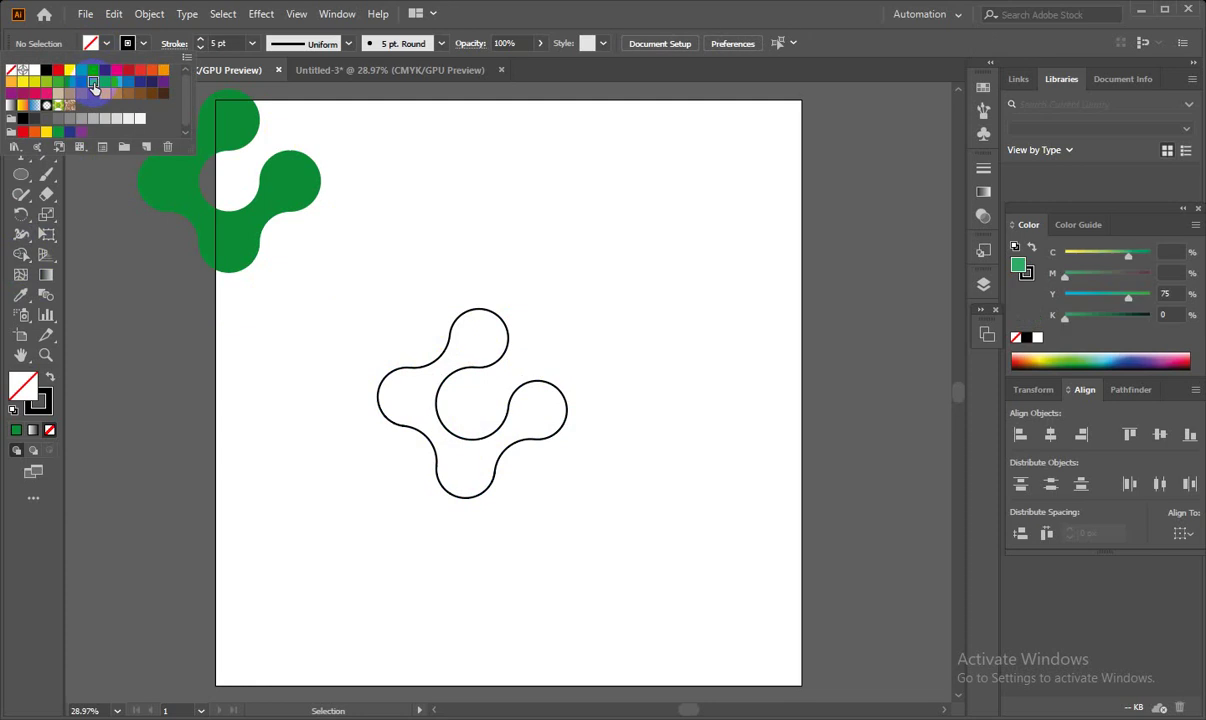
drag(369, 305, 618, 564)
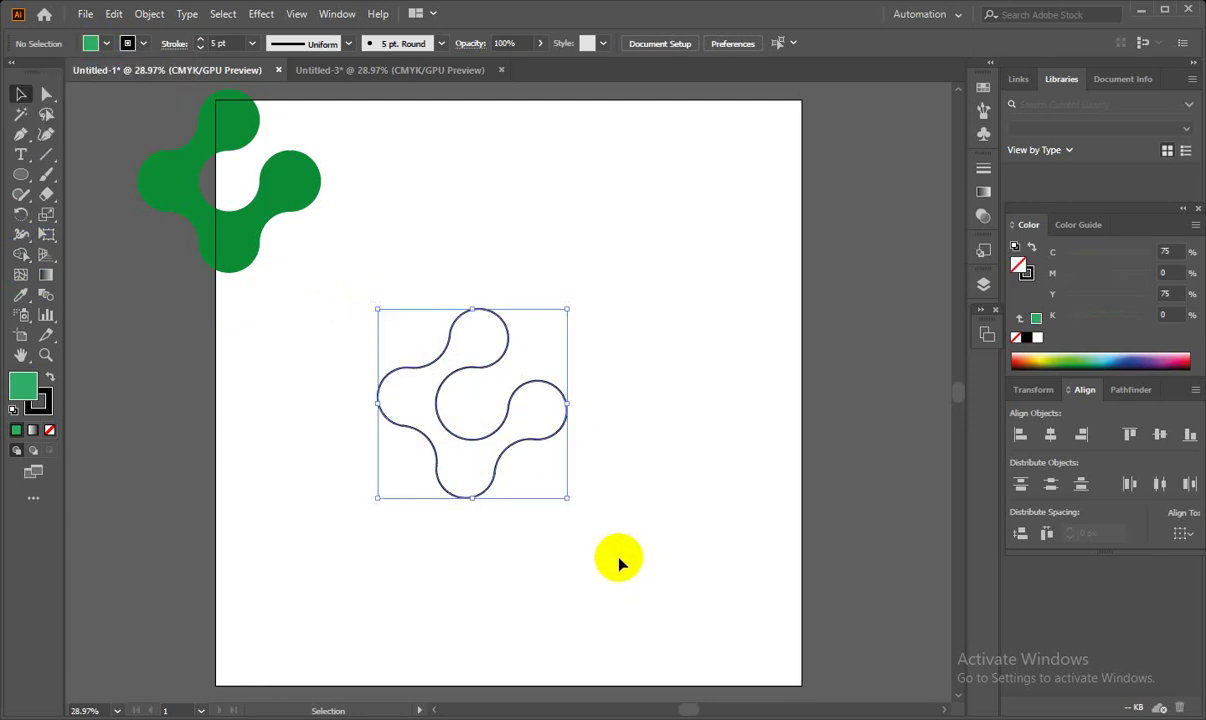
click(92, 43)
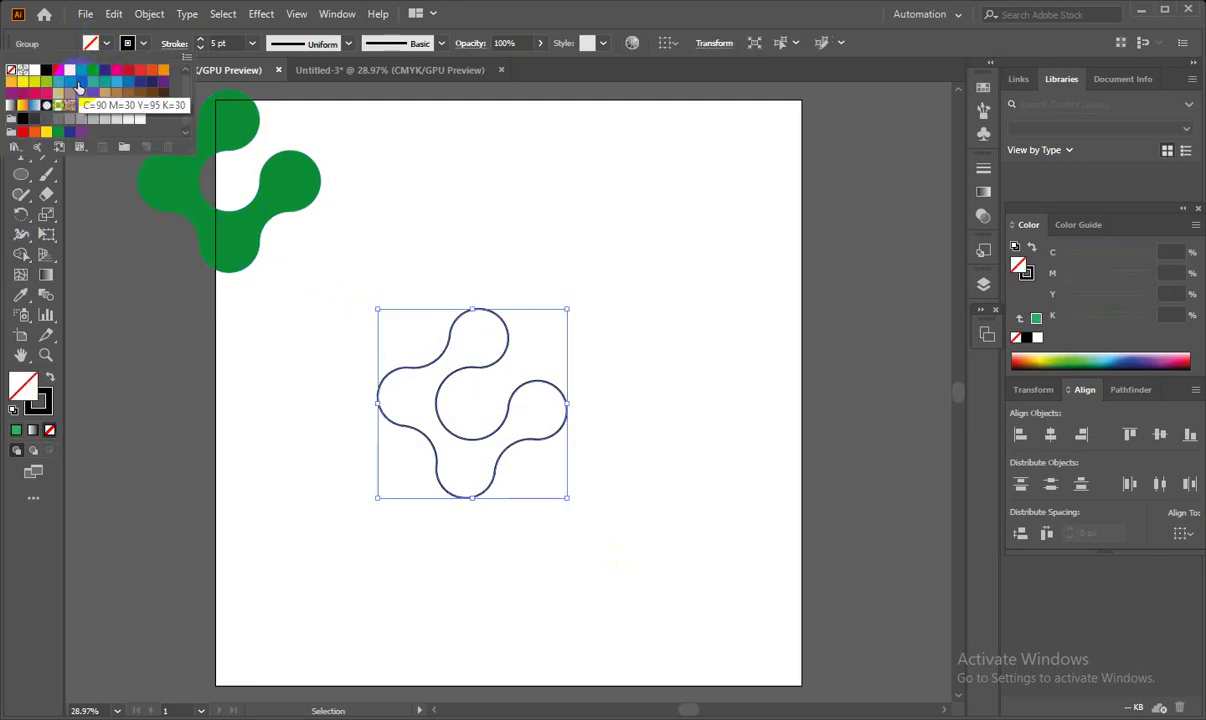
click(79, 88)
click(725, 479)
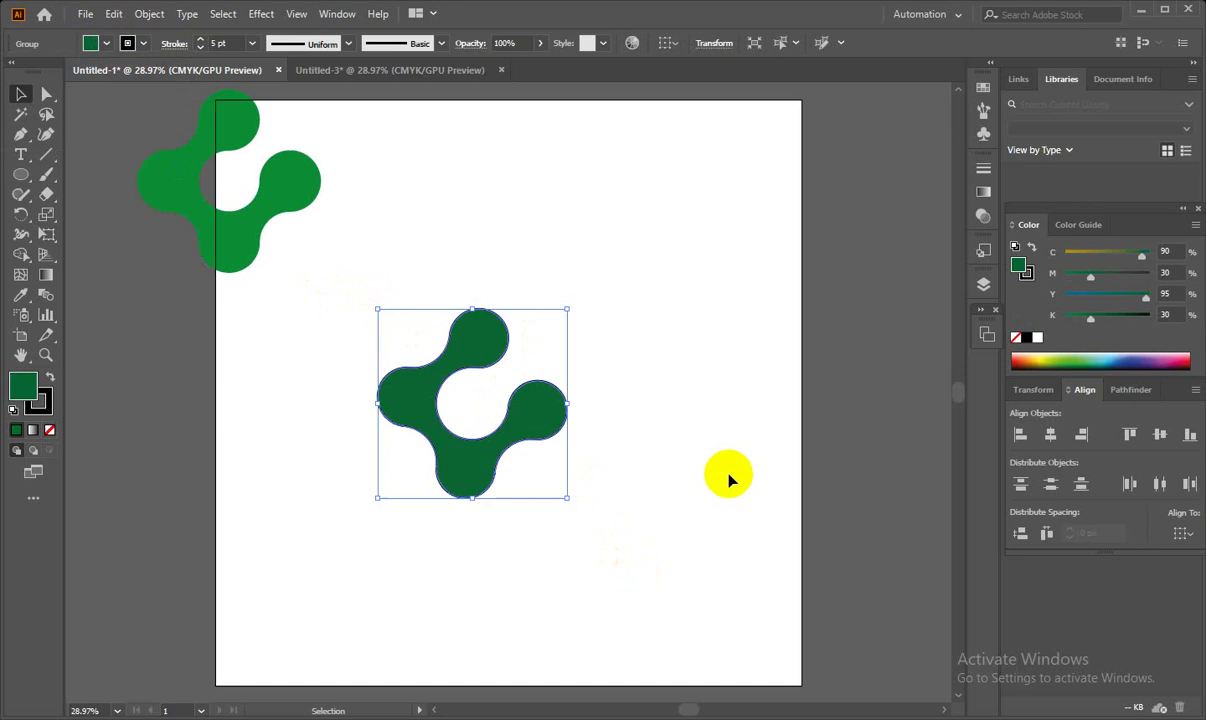
click(611, 511)
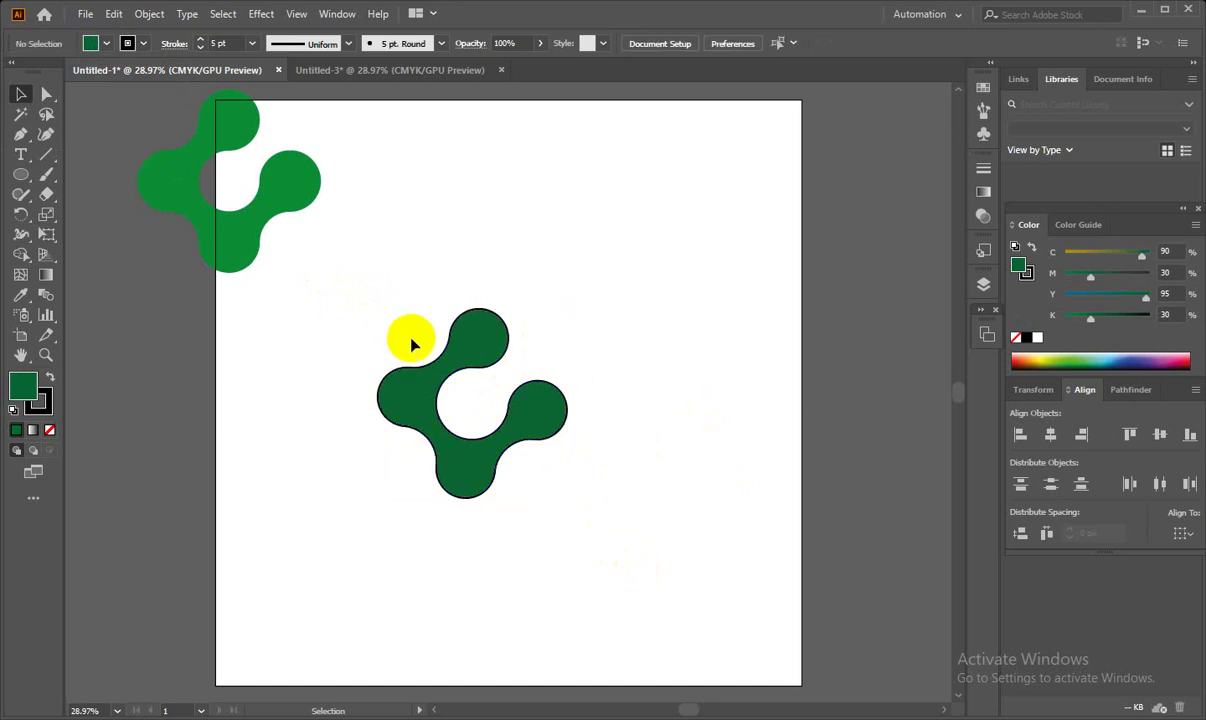
- Move the dark green metaball to the artboard's top-right corner
mouse_move(470, 343)
mouse_down()
mouse_move(577, 147)
mouse_move(697, 148)
mouse_up()
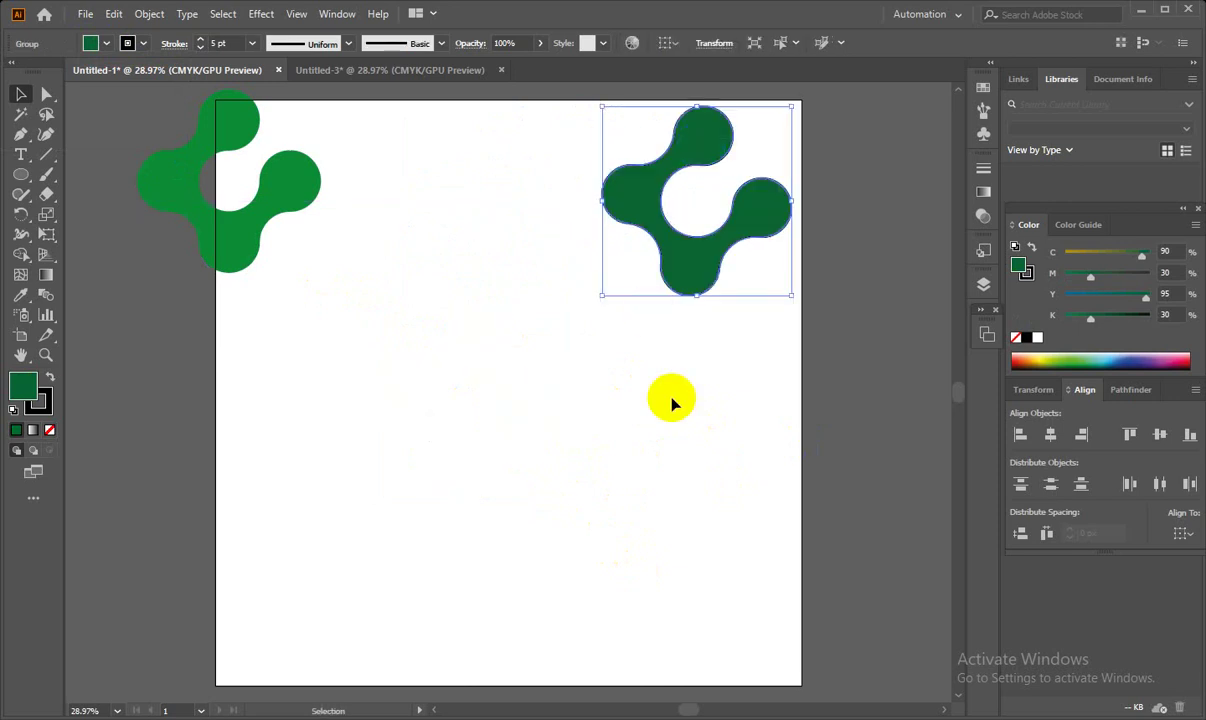
click(620, 410)
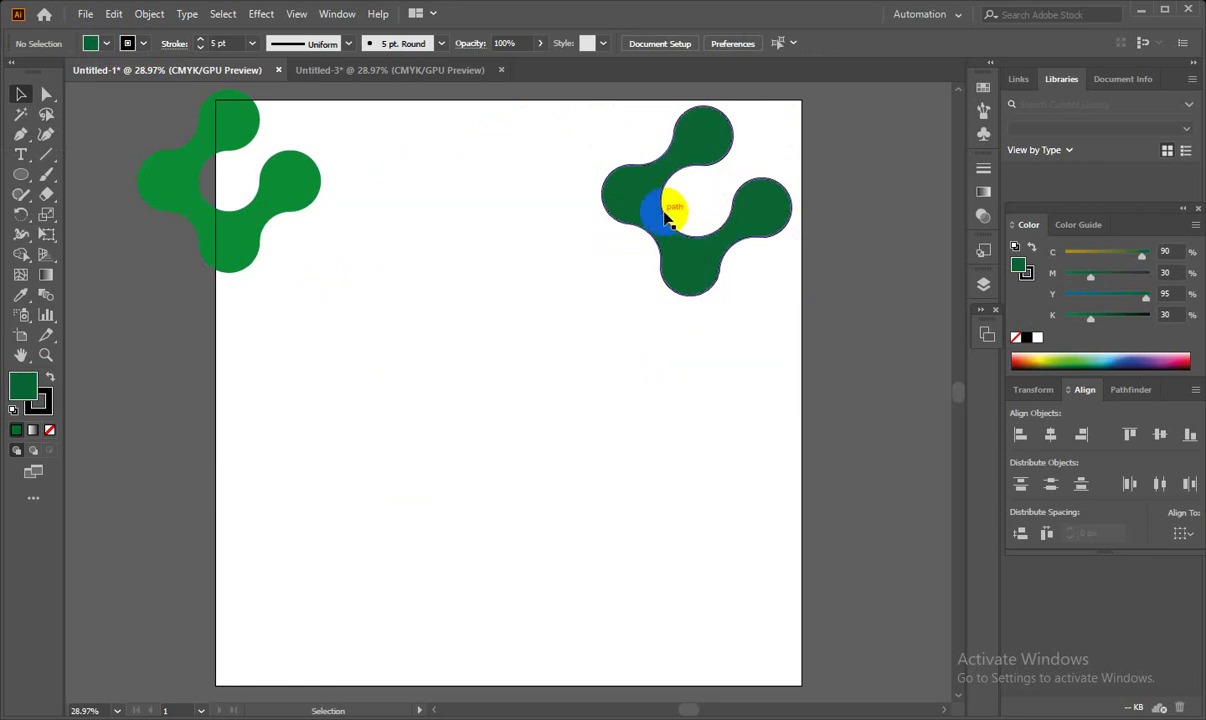
click(676, 268)
drag(676, 268, 681, 266)
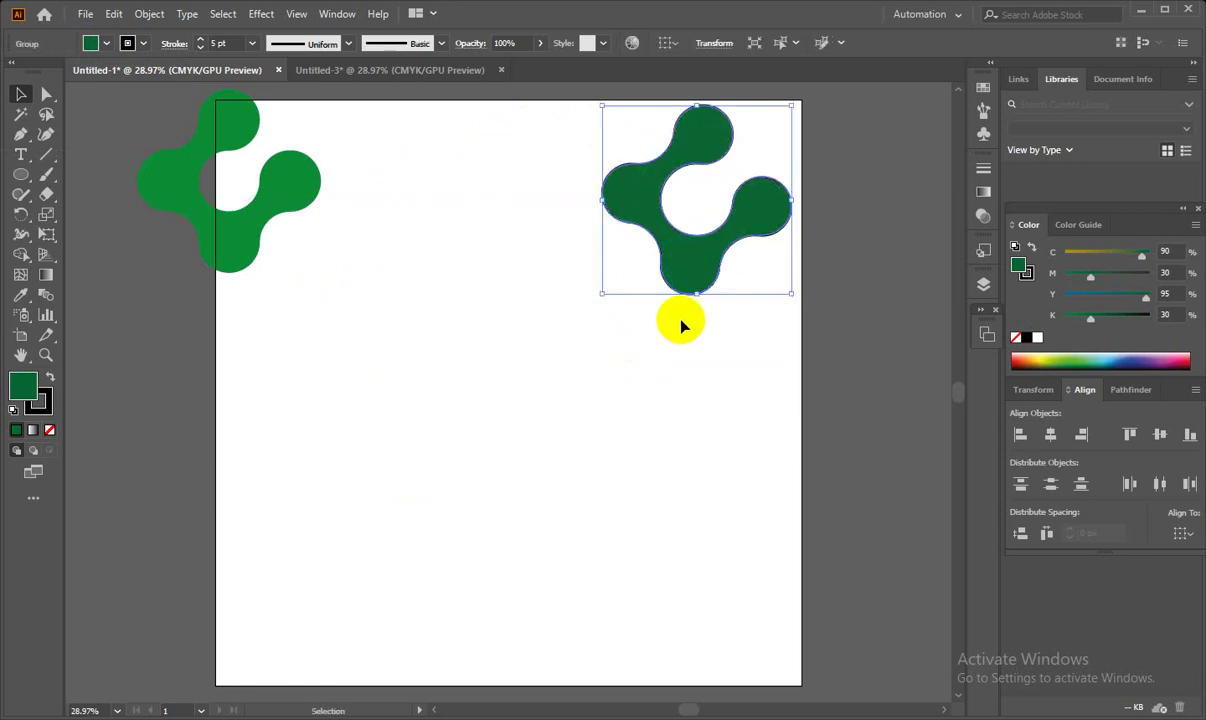
- Draw a circle about 234 px wide with its fill set to None
click(21, 174)
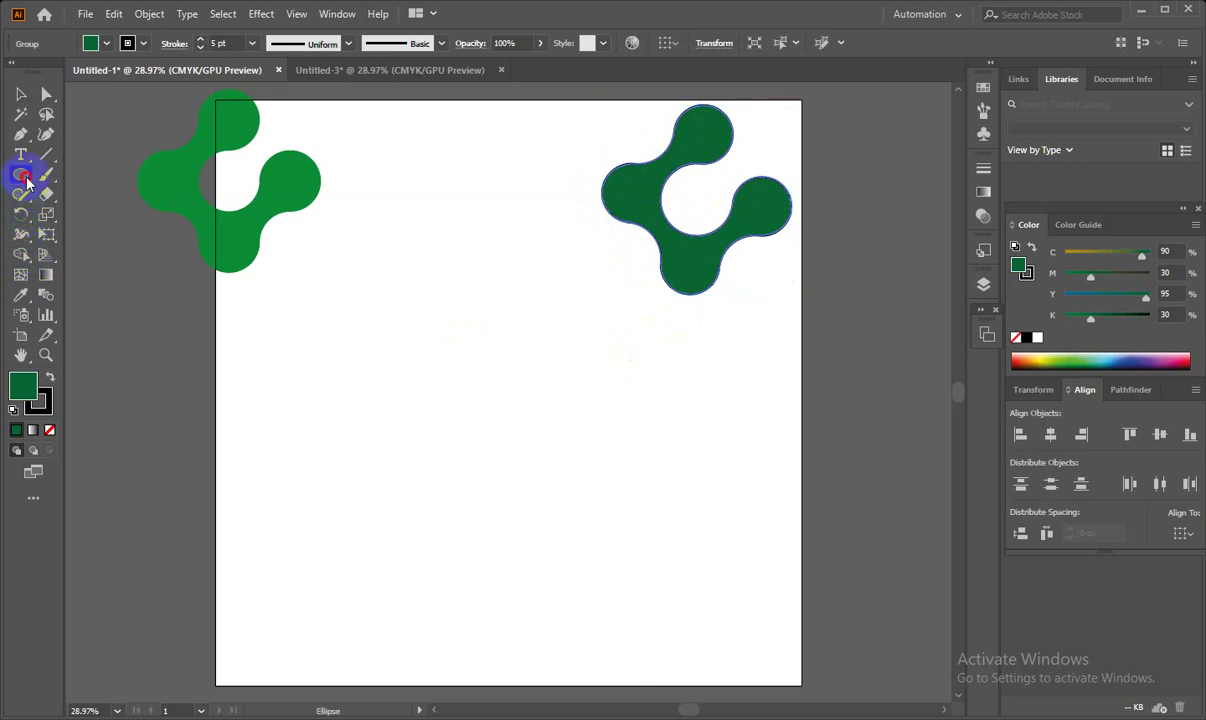
mouse_move(340, 401)
mouse_down()
mouse_move(375, 436)
mouse_move(369, 424)
mouse_up()
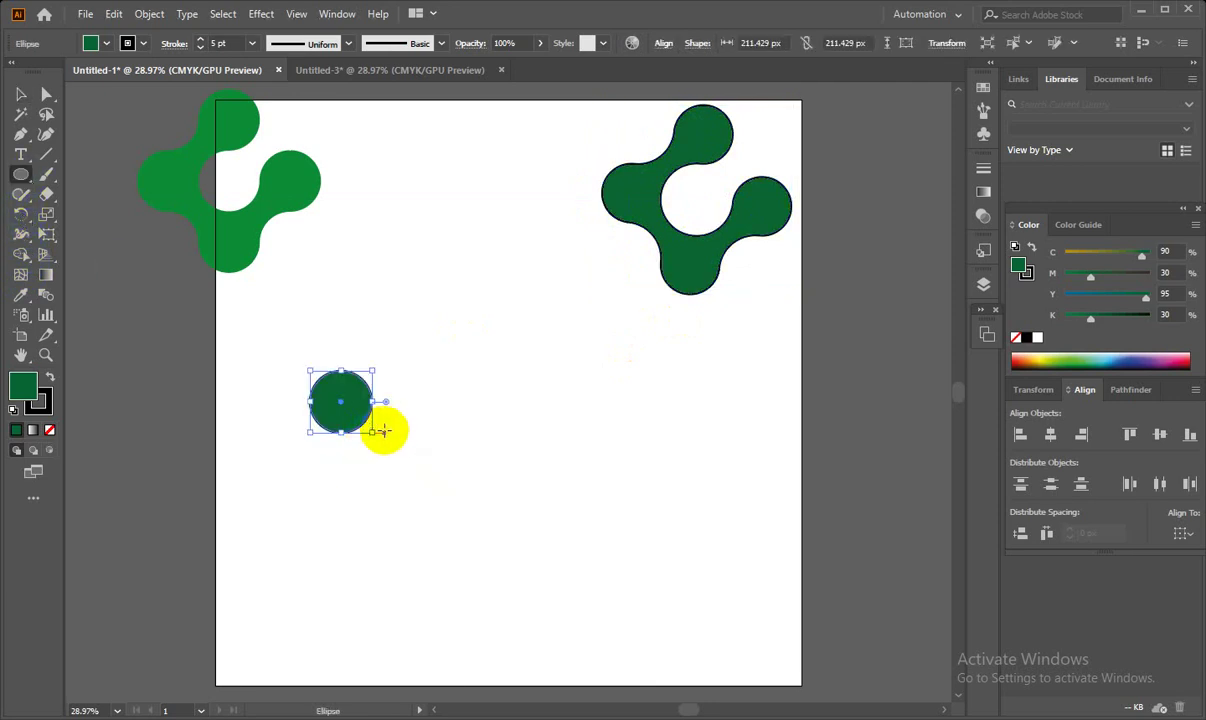
click(90, 43)
click(10, 70)
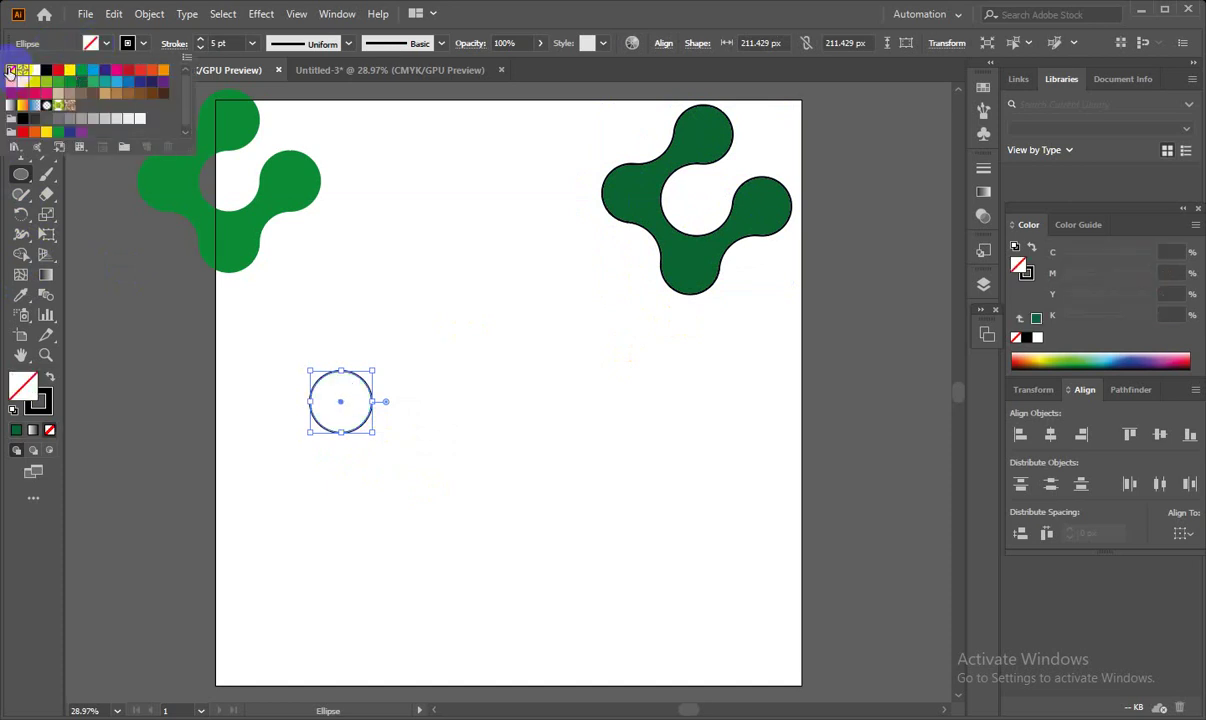
click(376, 422)
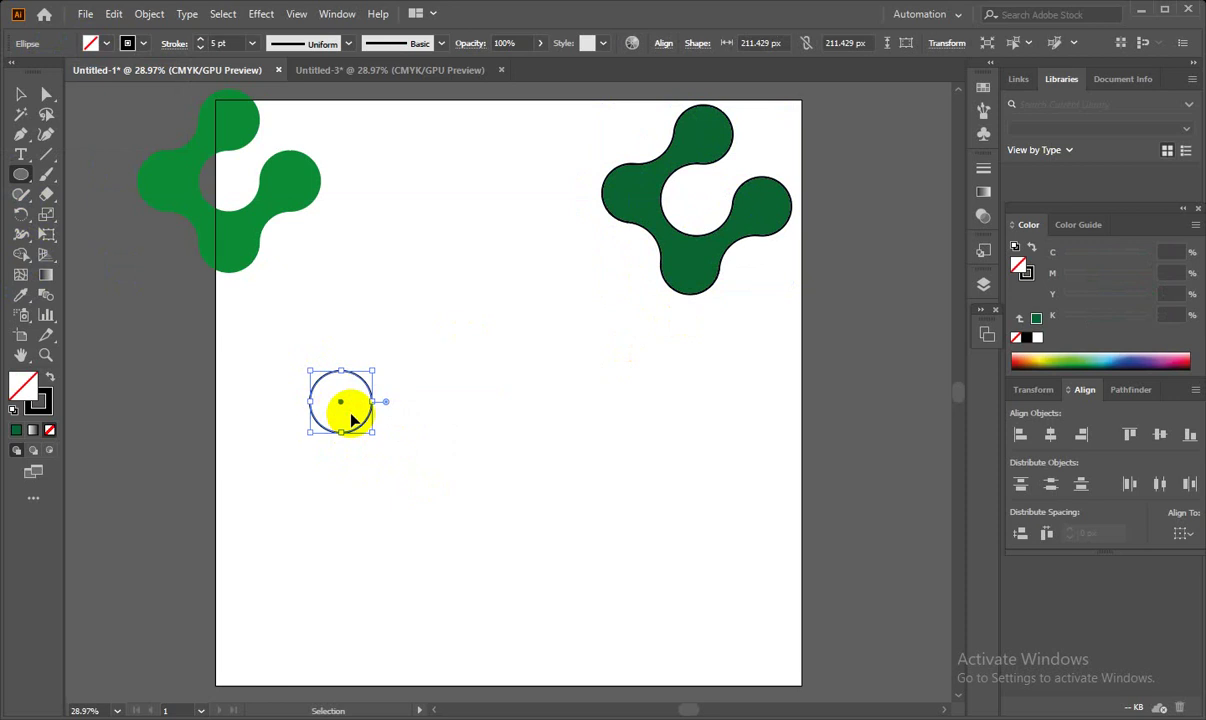
click(20, 96)
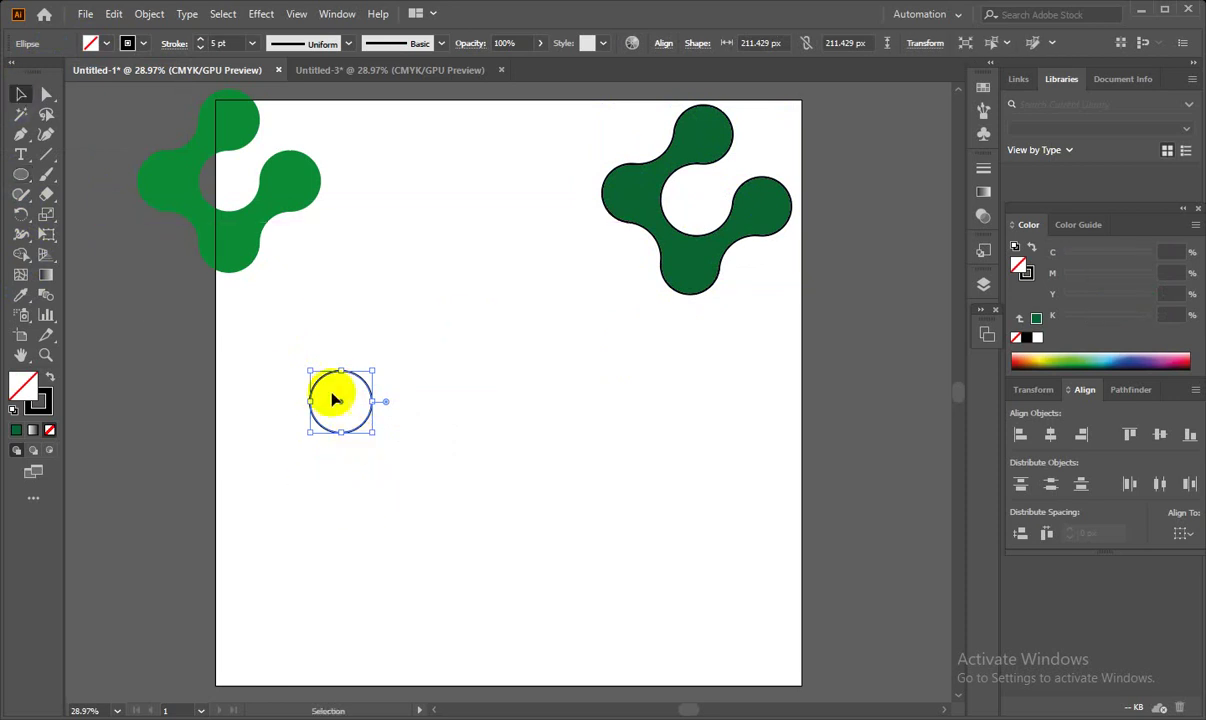
- Duplicate the circle straight downward and group the two circles
click(336, 468)
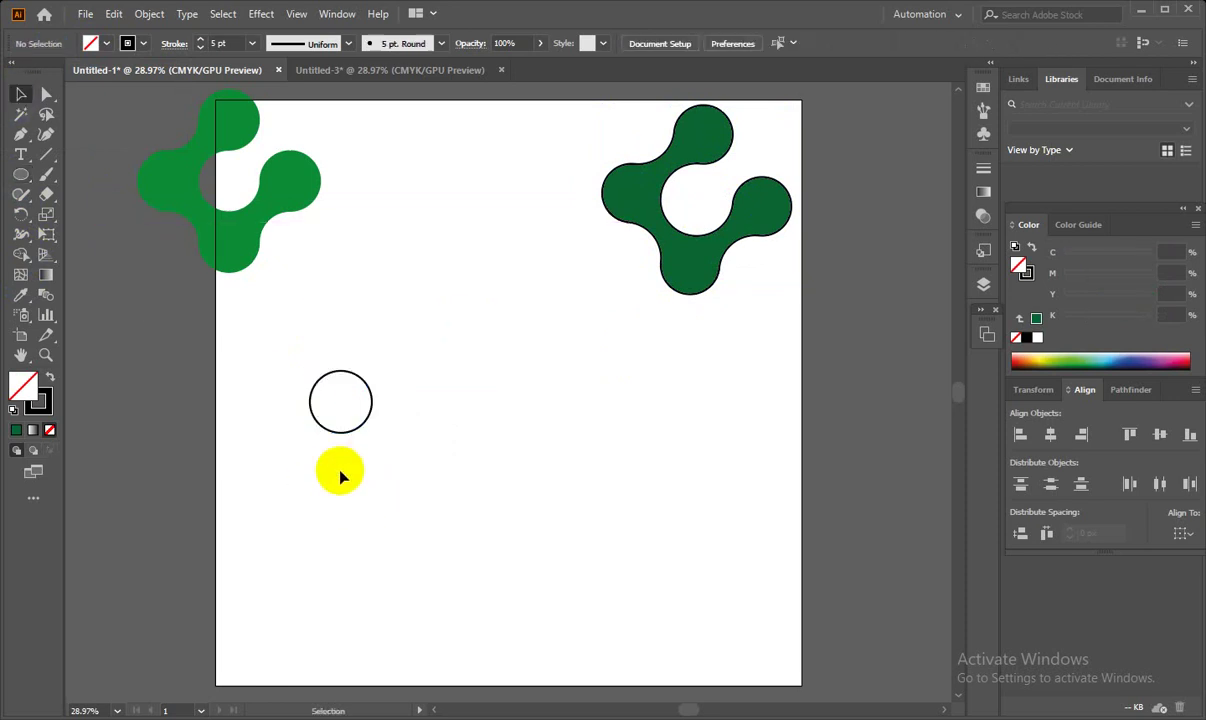
drag(355, 438, 352, 497)
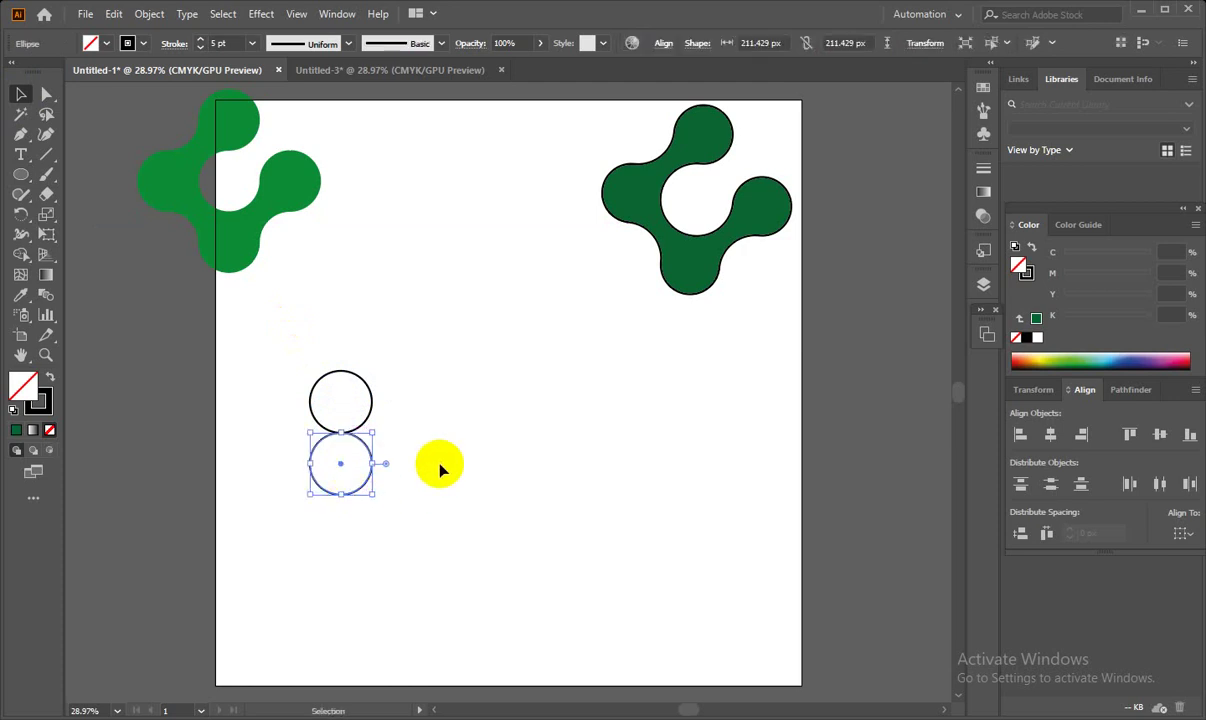
drag(278, 358, 414, 516)
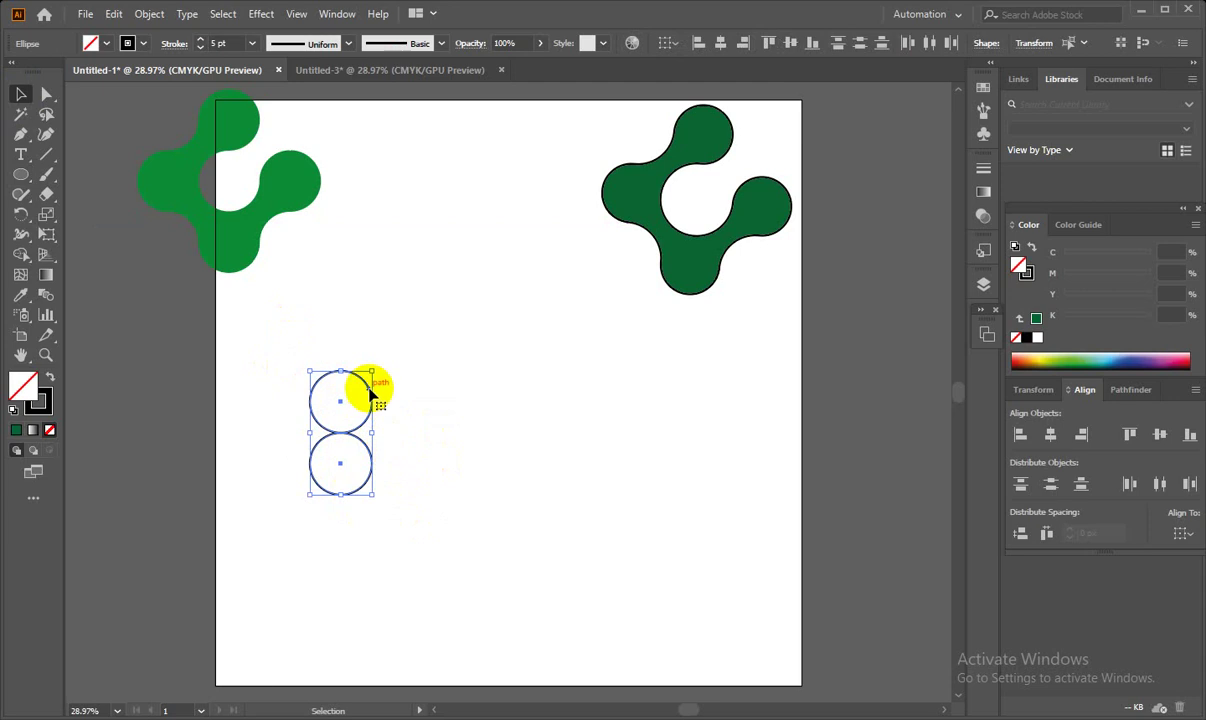
key(a)
key(ctrl+g)
key(v)
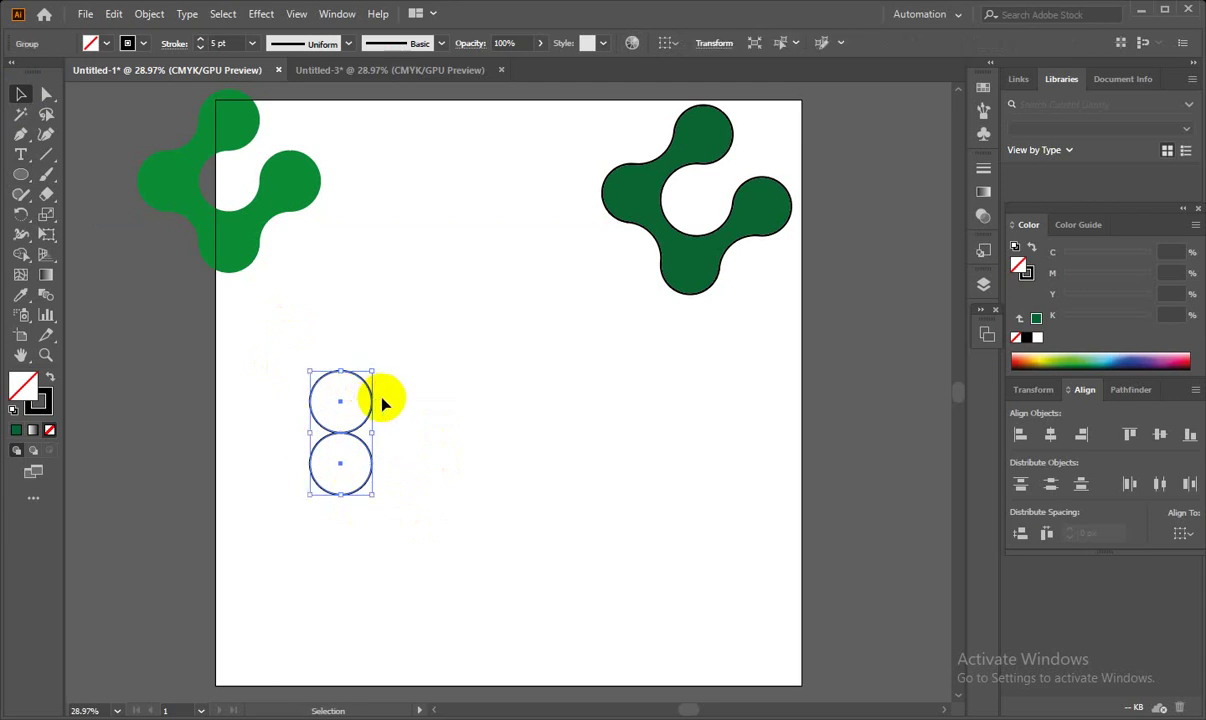
click(437, 484)
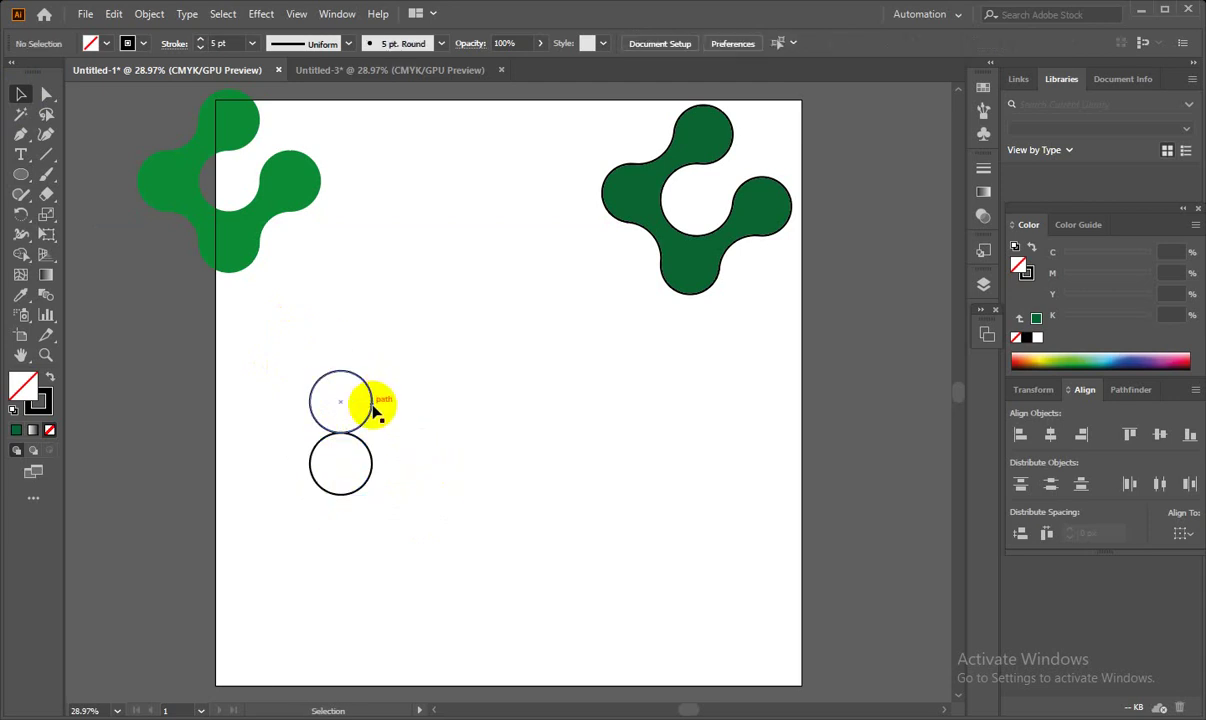
- Copy the circle pair to the right, then delete the whole four-circle grid
mouse_move(315, 366)
mouse_down()
mouse_move(370, 440)
mouse_move(378, 427)
mouse_up()
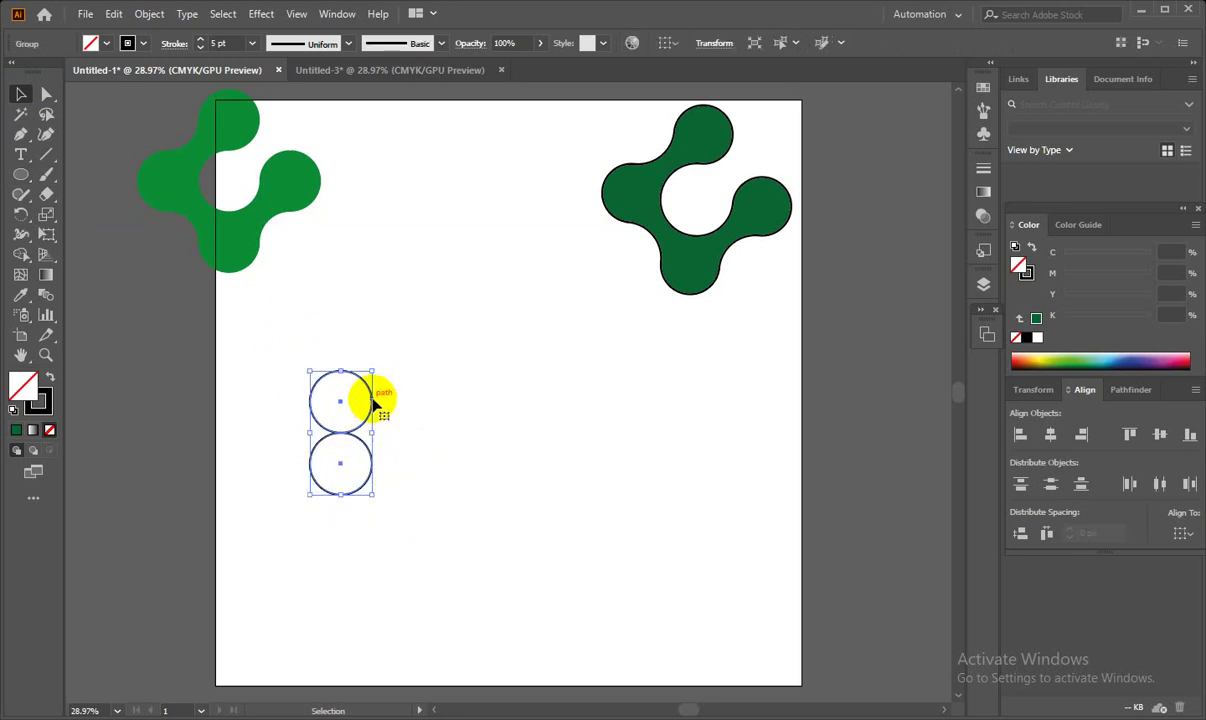
drag(373, 400, 434, 409)
click(485, 458)
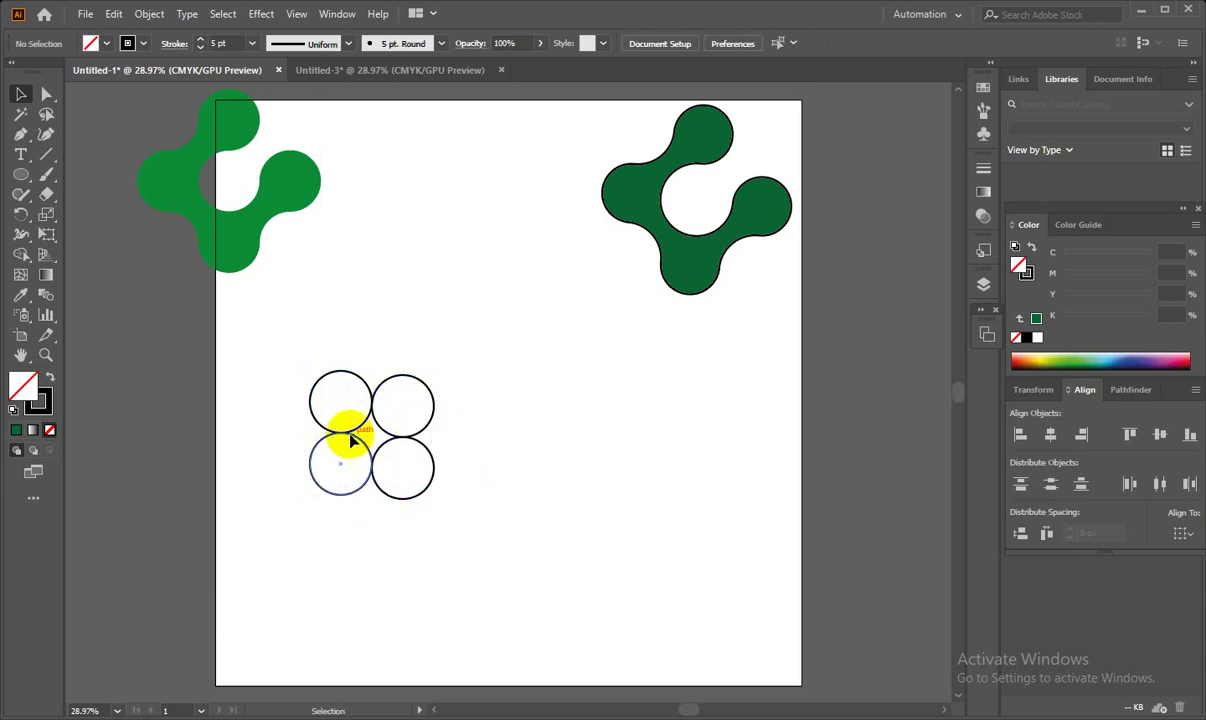
drag(288, 345, 520, 557)
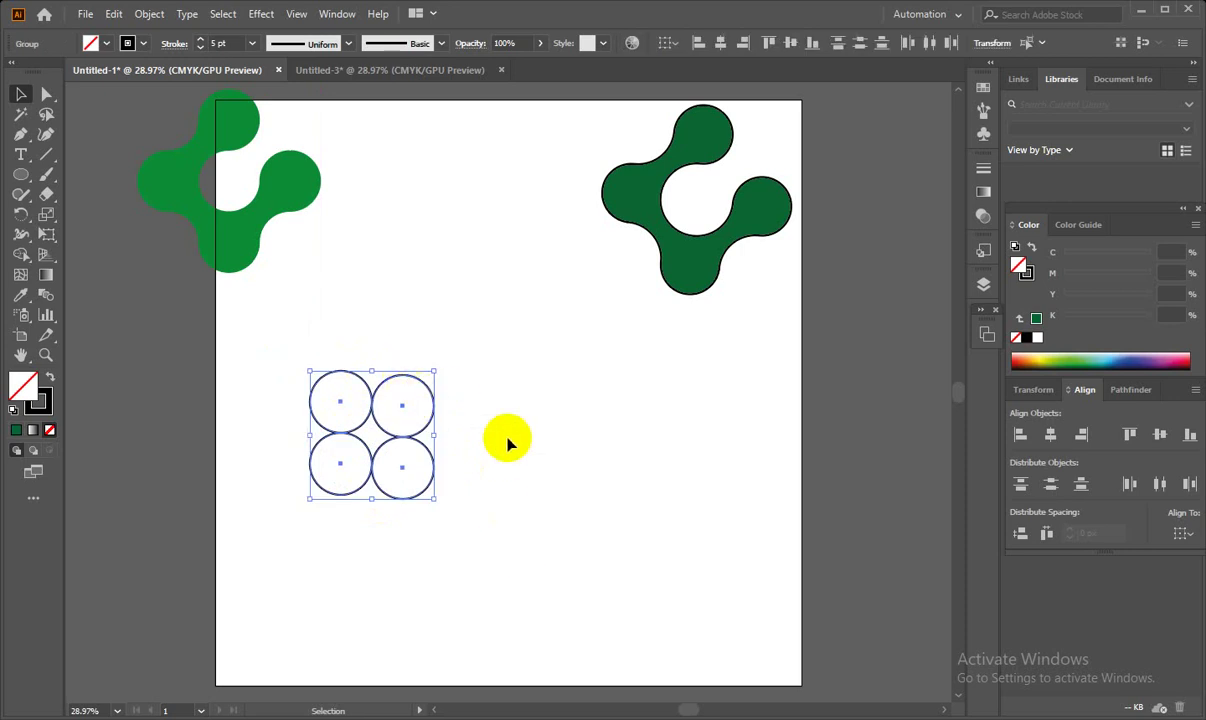
key(Delete)
- Create four outlined circles of 231.429 px with the Ellipse tool
click(20, 178)
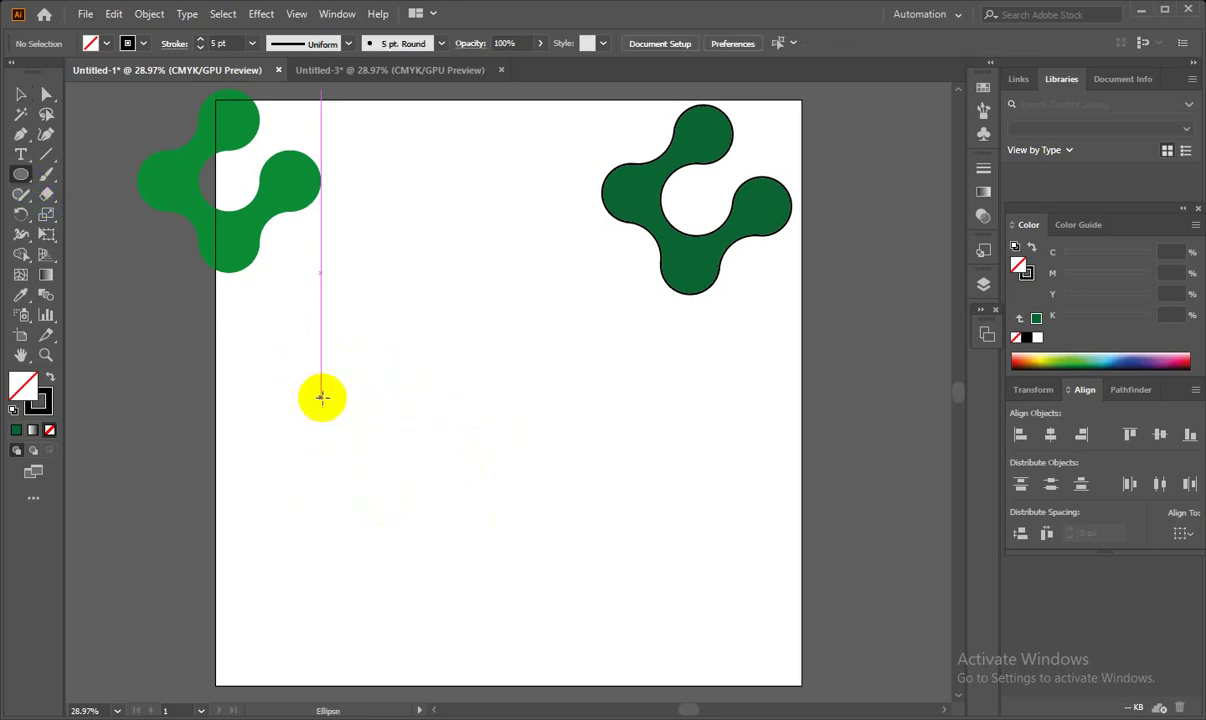
drag(345, 444, 394, 497)
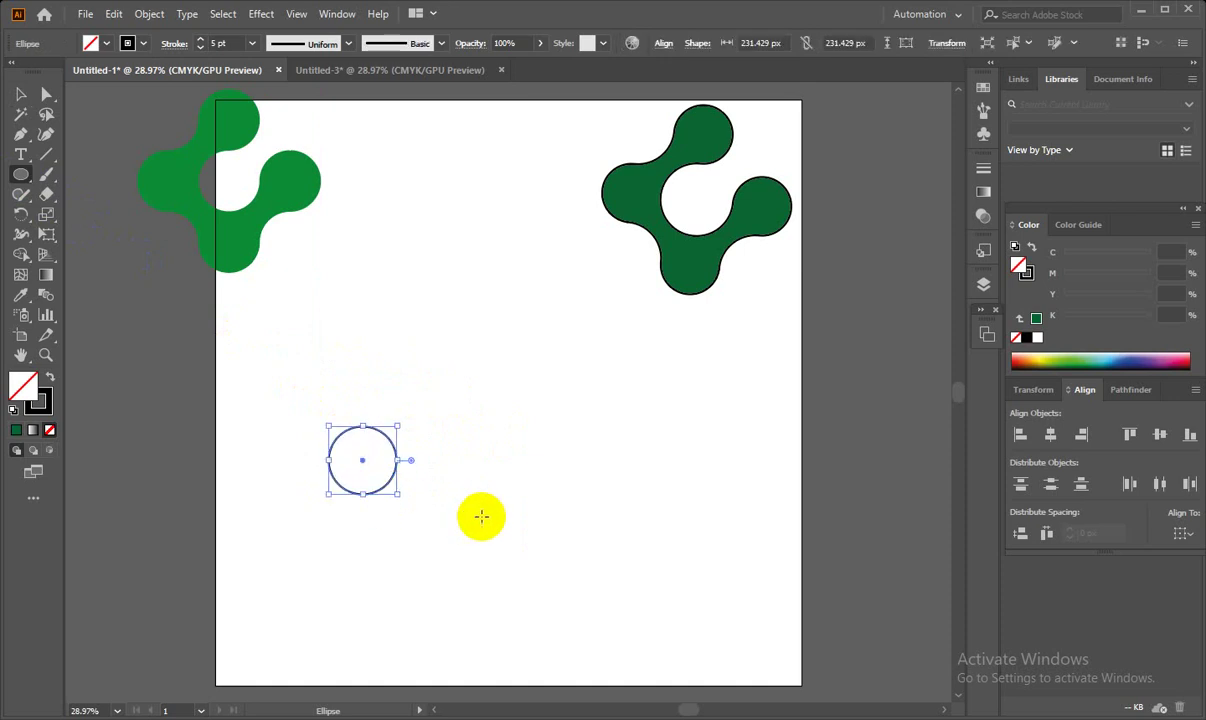
click(481, 516)
click(560, 396)
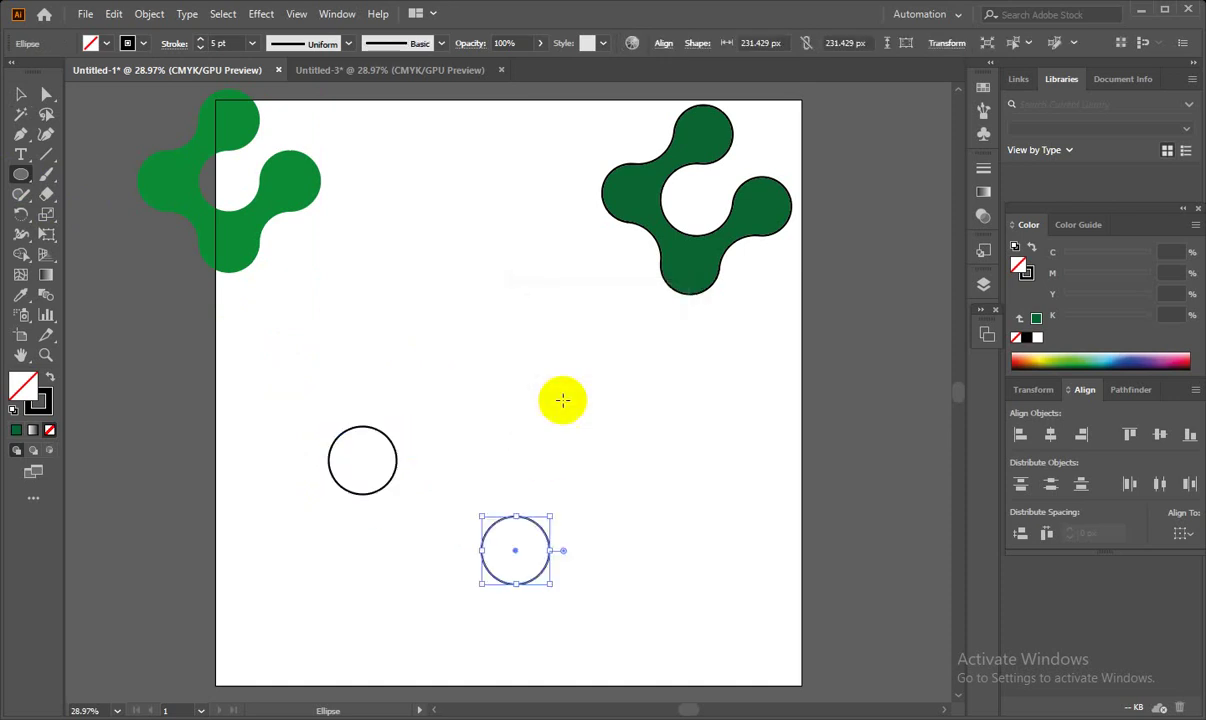
click(466, 468)
click(557, 396)
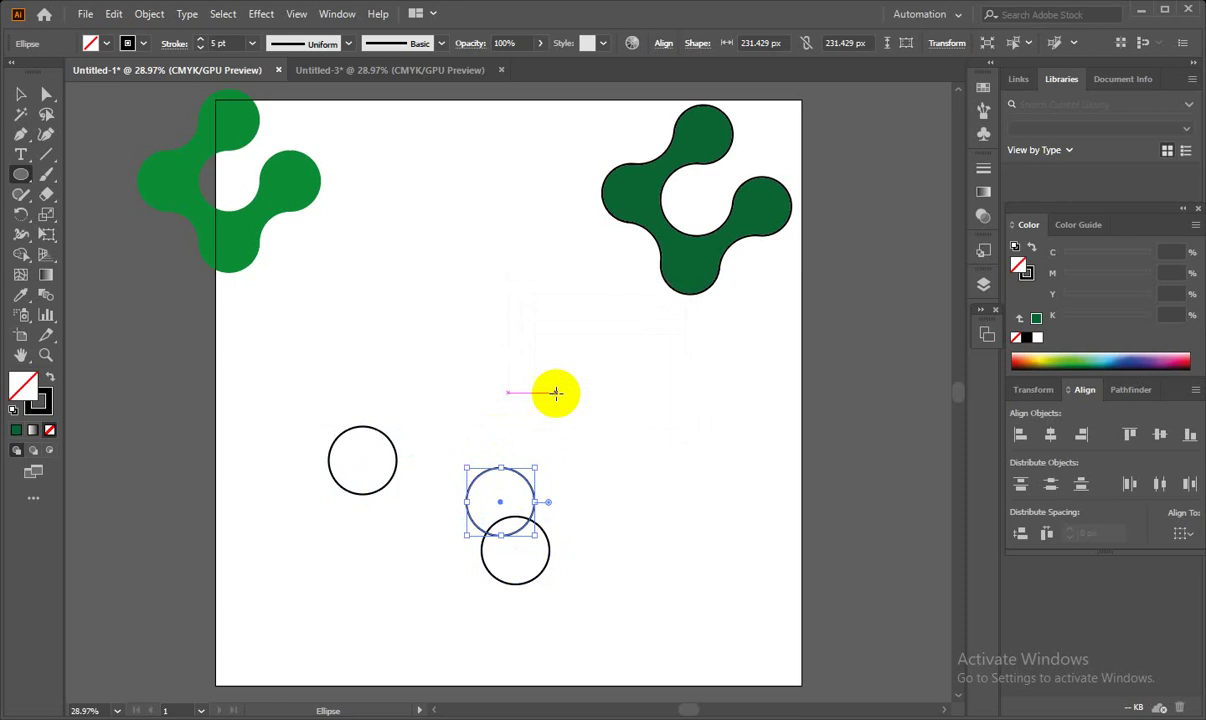
click(474, 387)
click(555, 396)
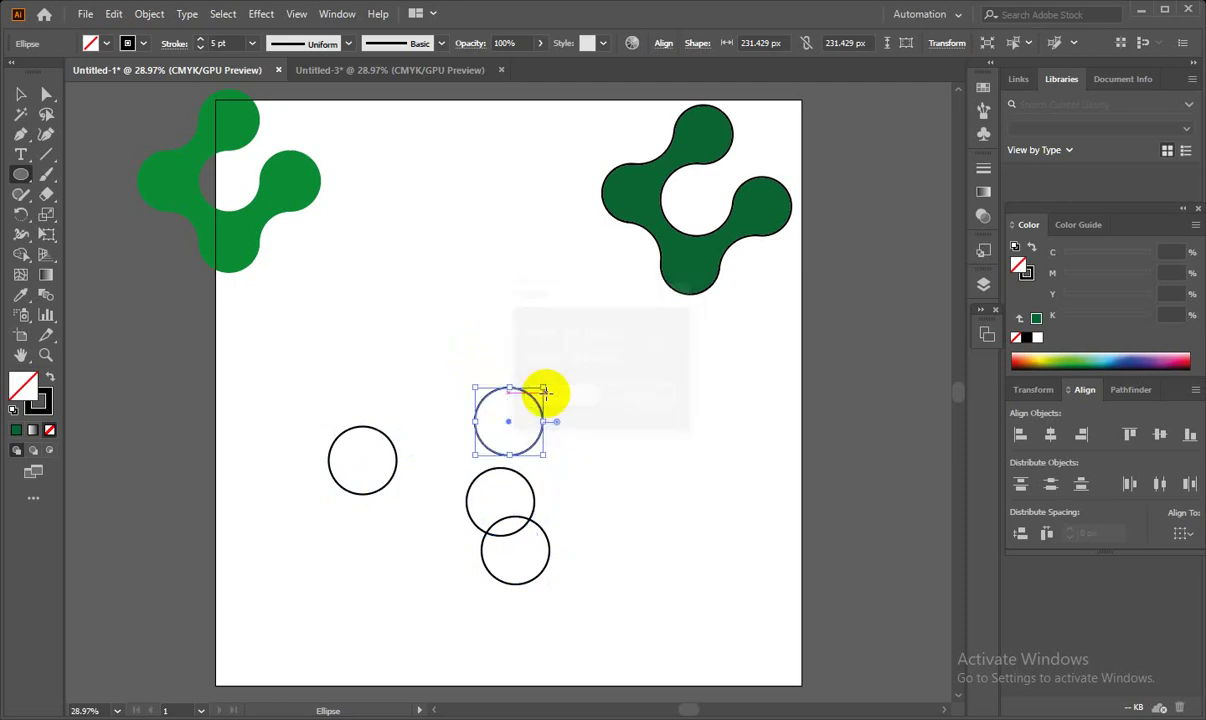
- Snap the circles into a touching 2×2 grid and select all four
click(21, 94)
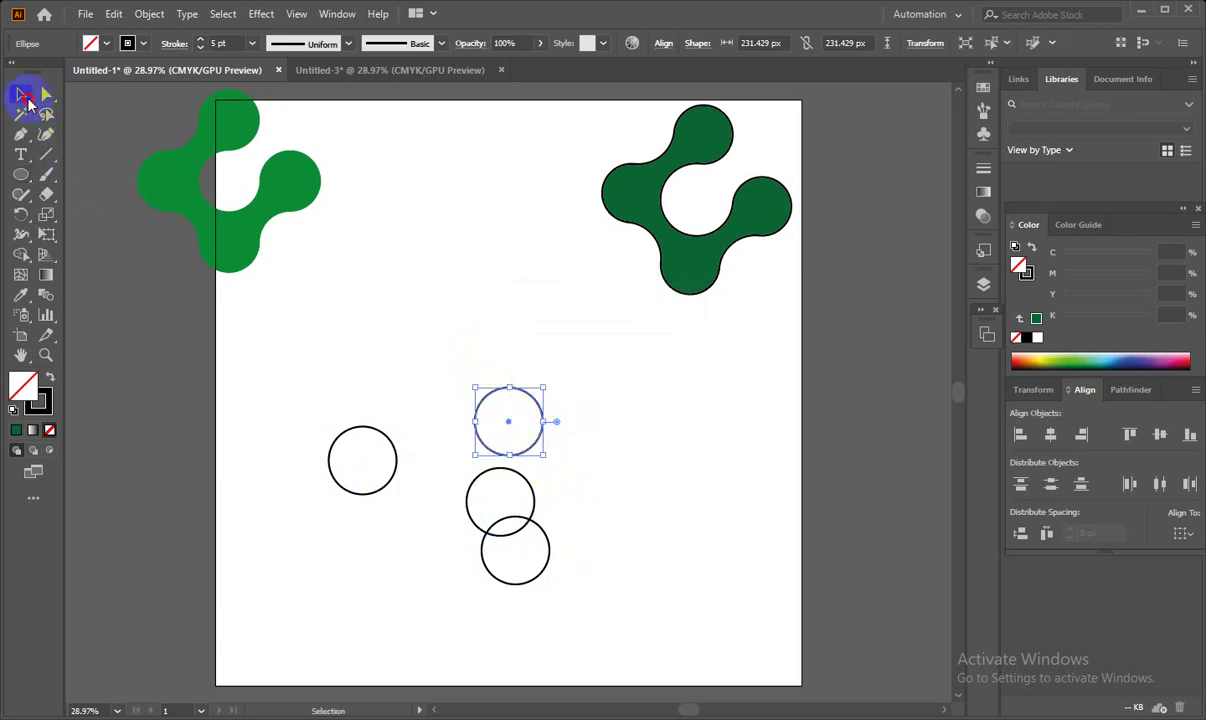
drag(475, 480, 342, 508)
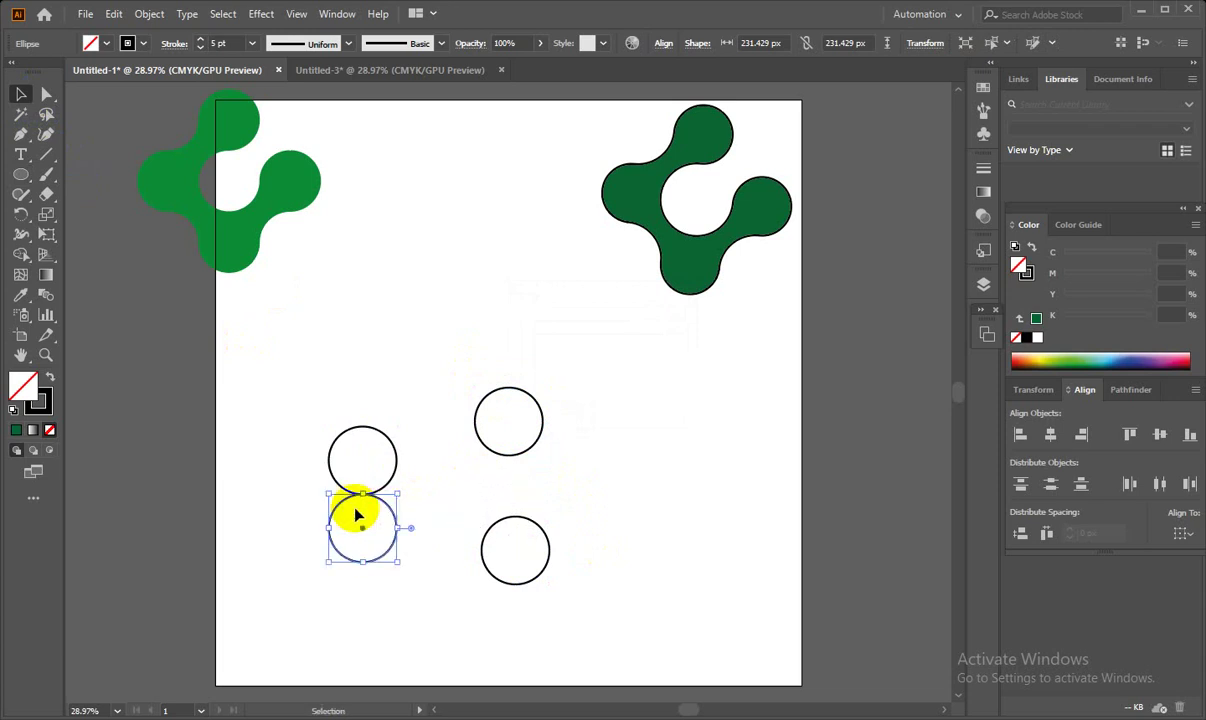
click(614, 585)
drag(510, 522, 425, 500)
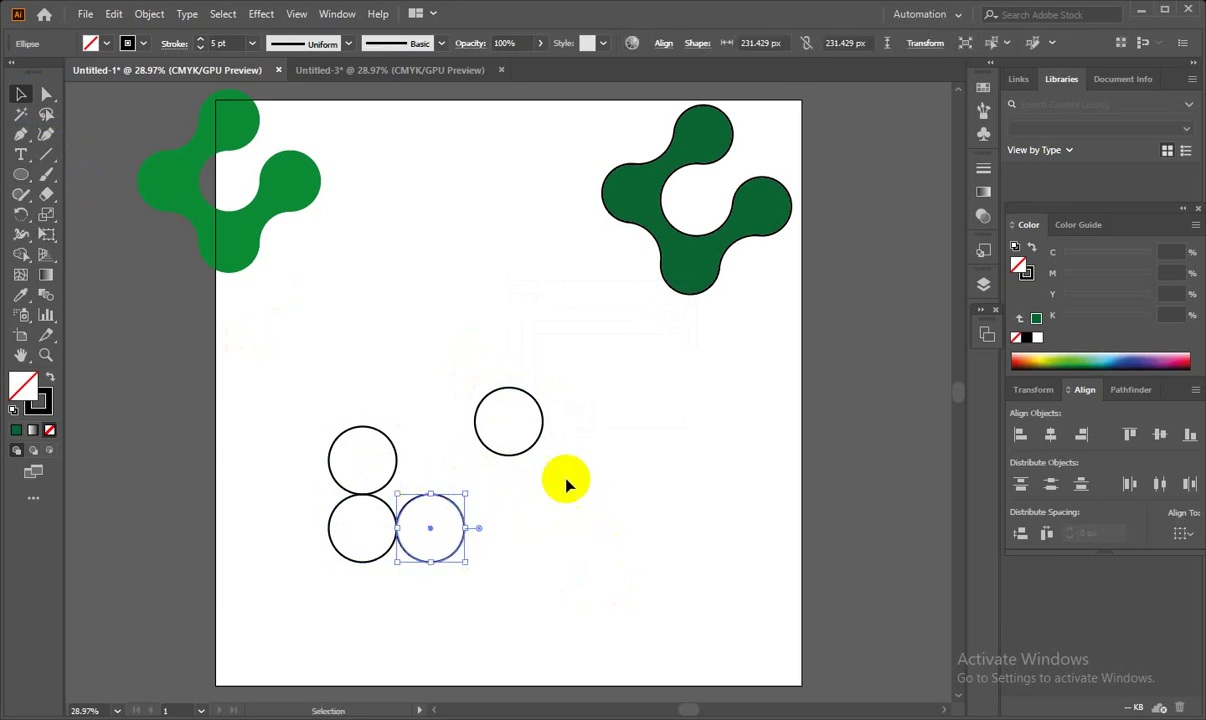
drag(506, 390, 431, 432)
click(540, 645)
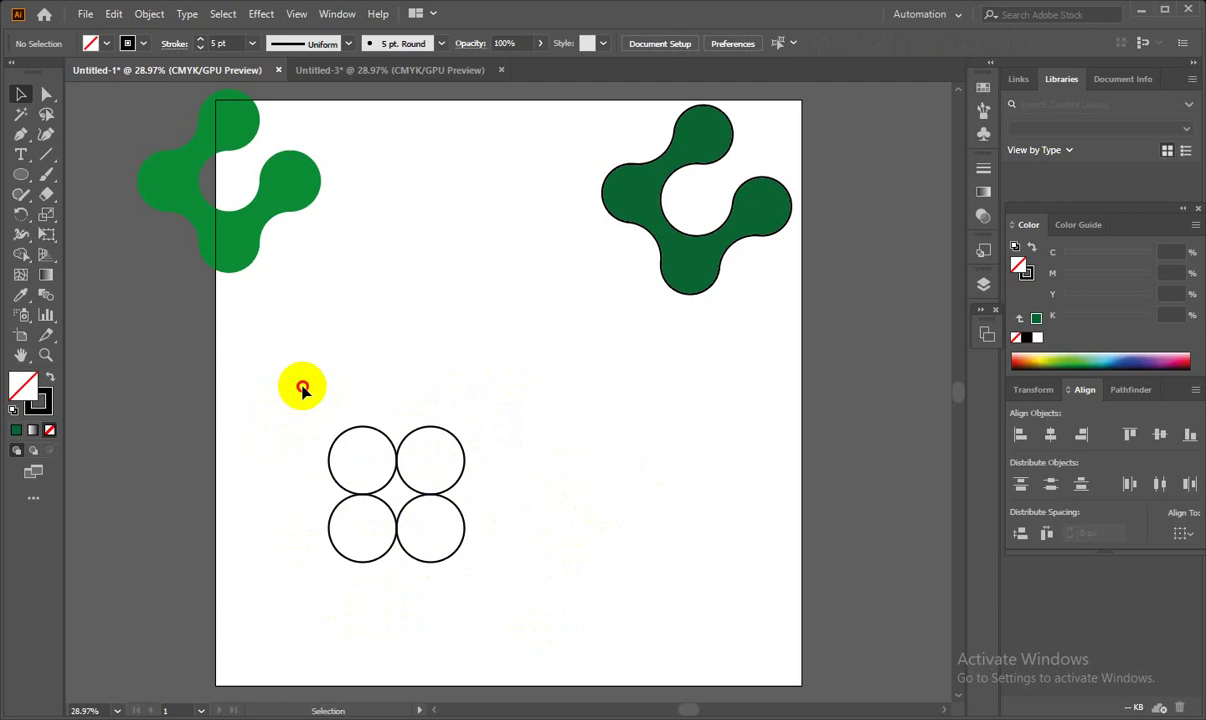
drag(301, 388, 494, 584)
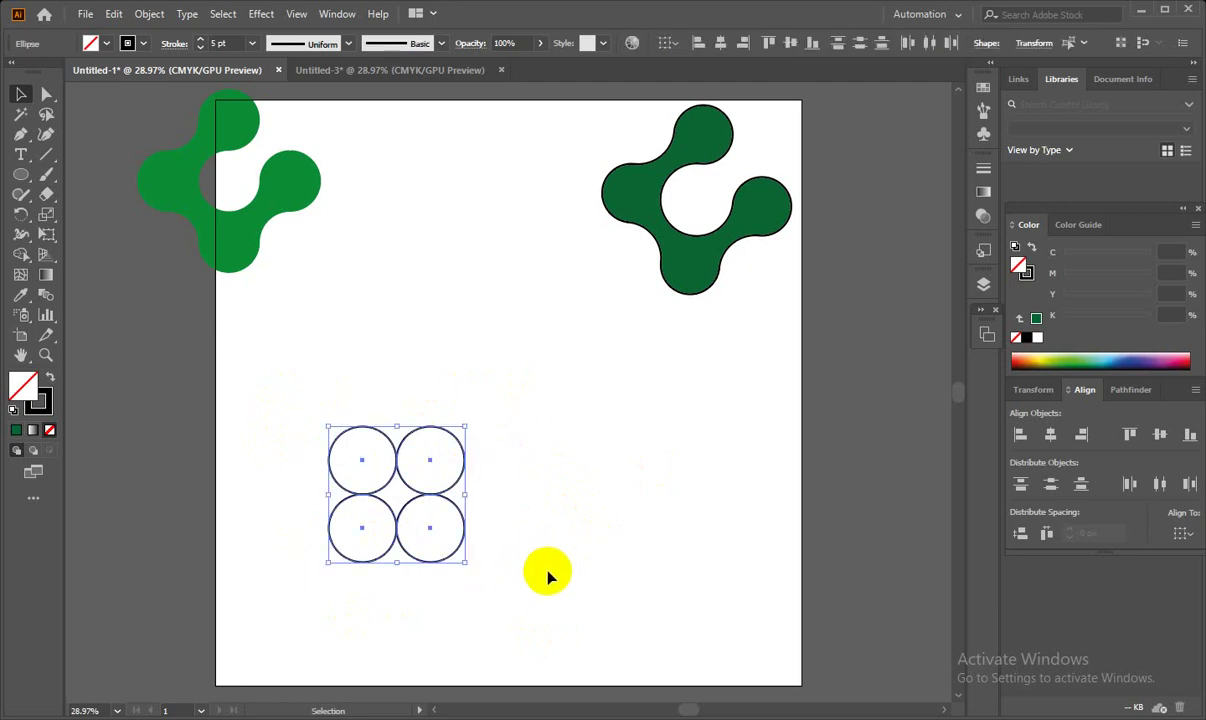
- Reselect all four circles in the grid
key(a)
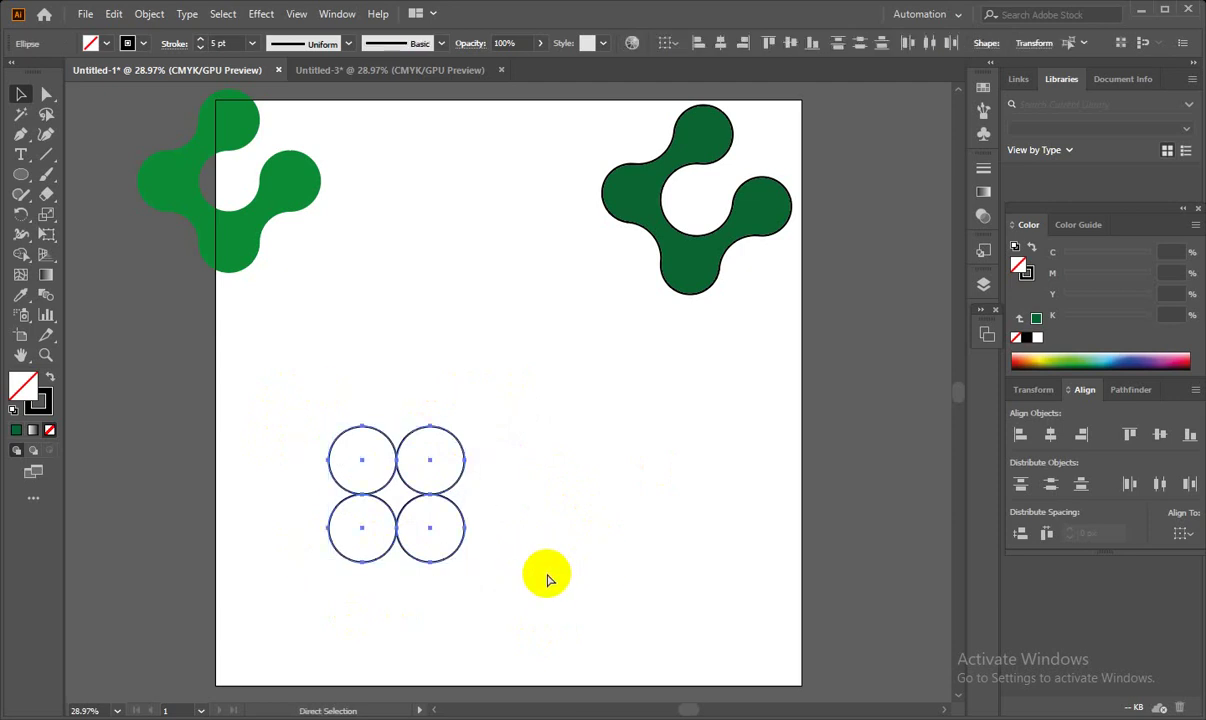
key(v)
click(548, 578)
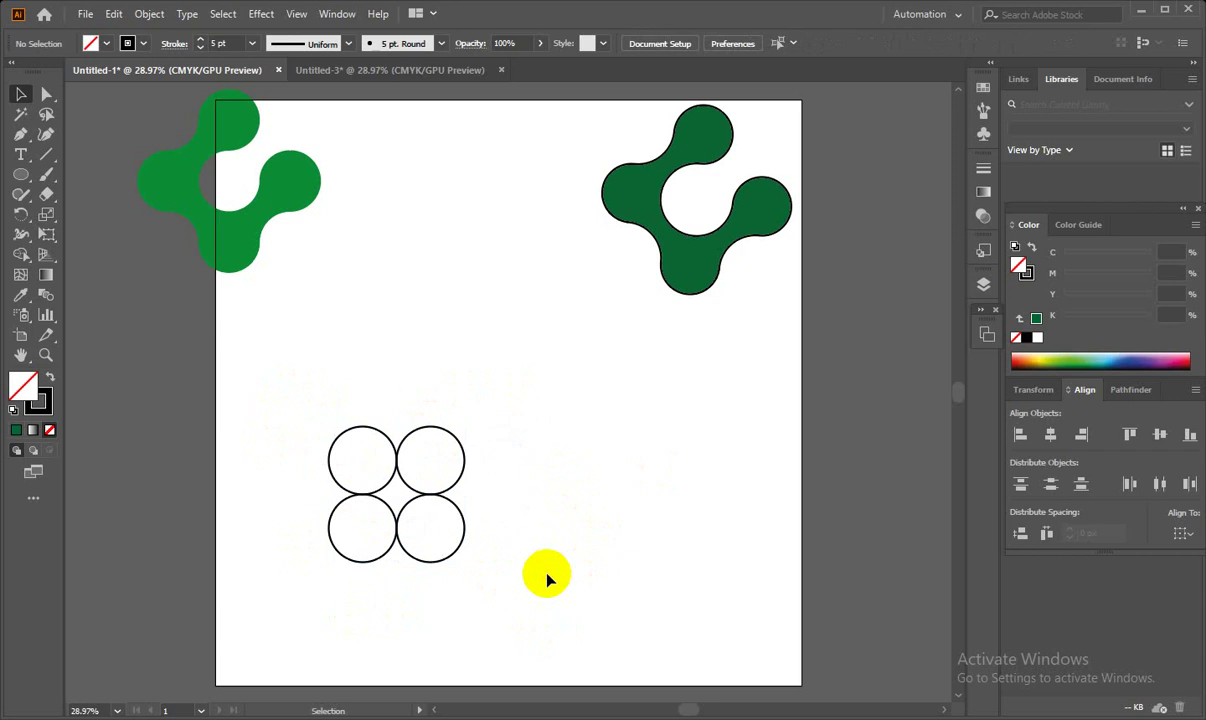
mouse_move(240, 388)
mouse_down()
mouse_move(404, 500)
mouse_move(493, 509)
mouse_up()
- With Shape Builder, join the diagonal circles and connectors, removing the bottom-right circle
click(20, 254)
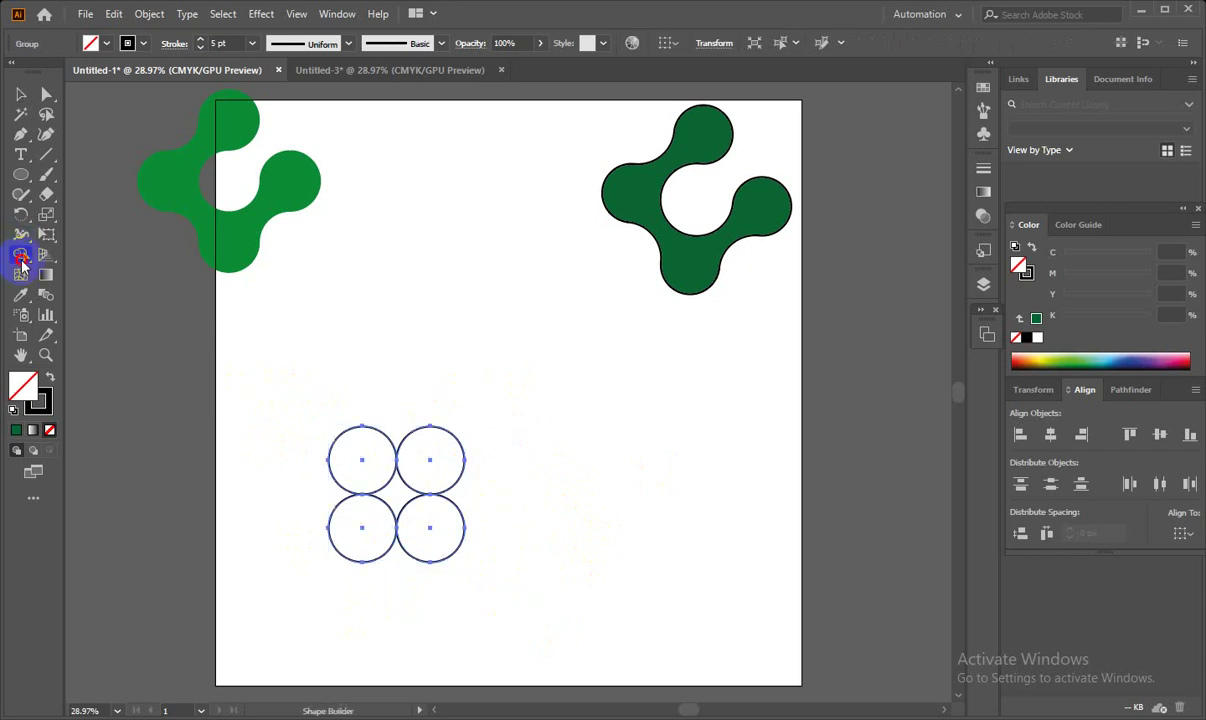
drag(382, 471, 407, 482)
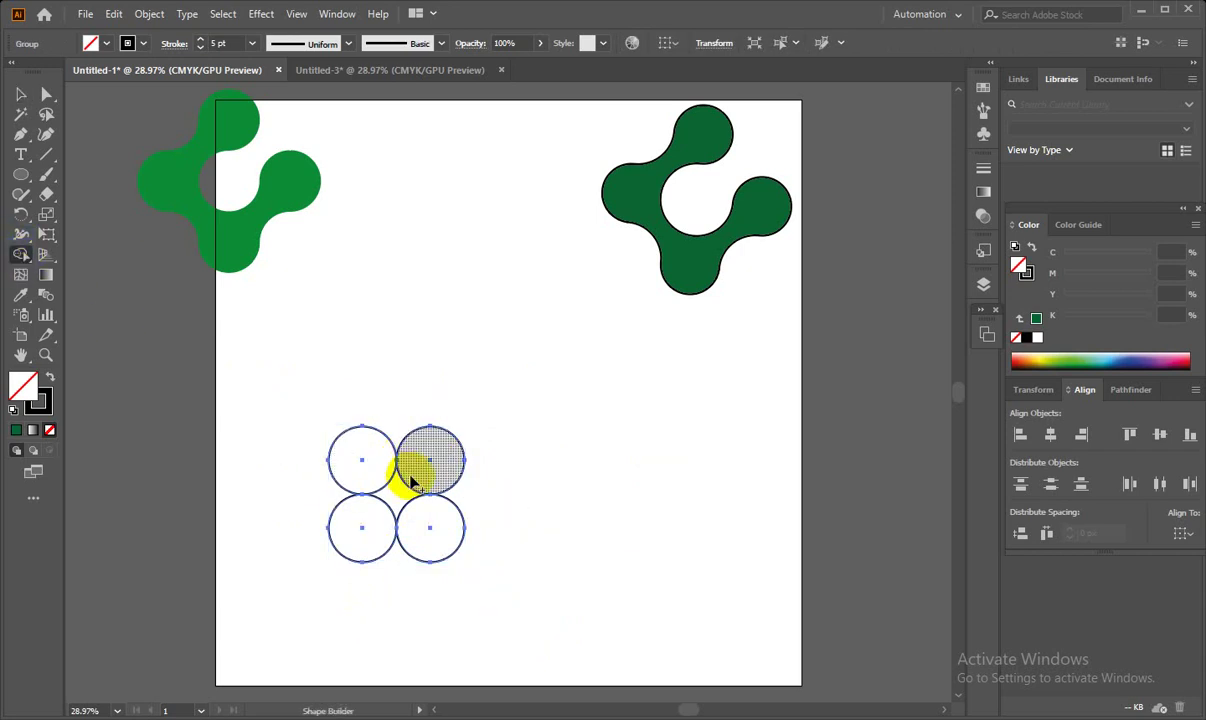
drag(411, 481, 390, 512)
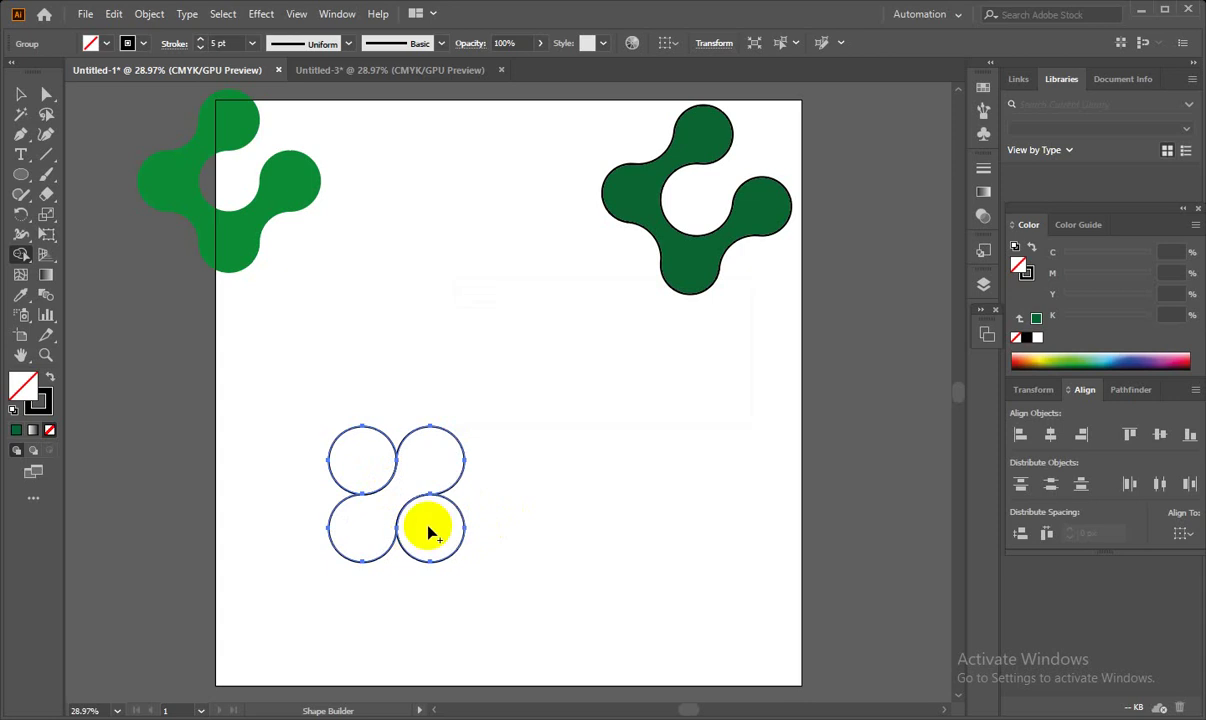
drag(462, 512, 410, 563)
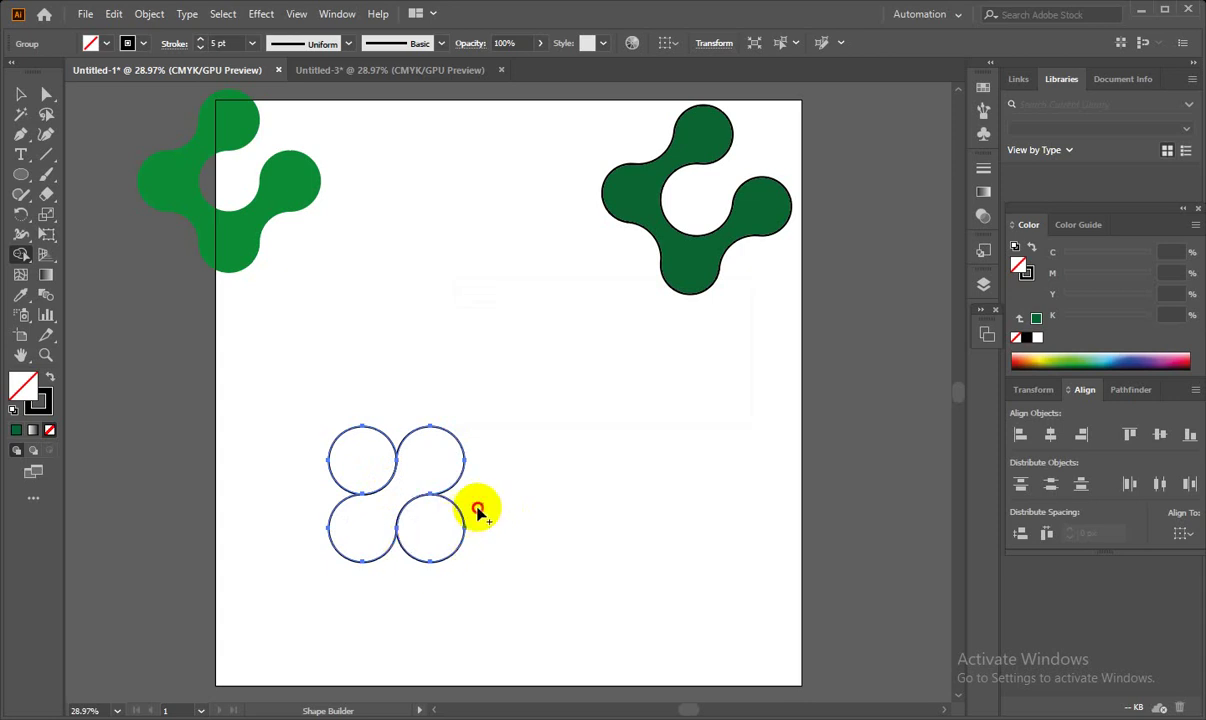
drag(477, 506, 417, 558)
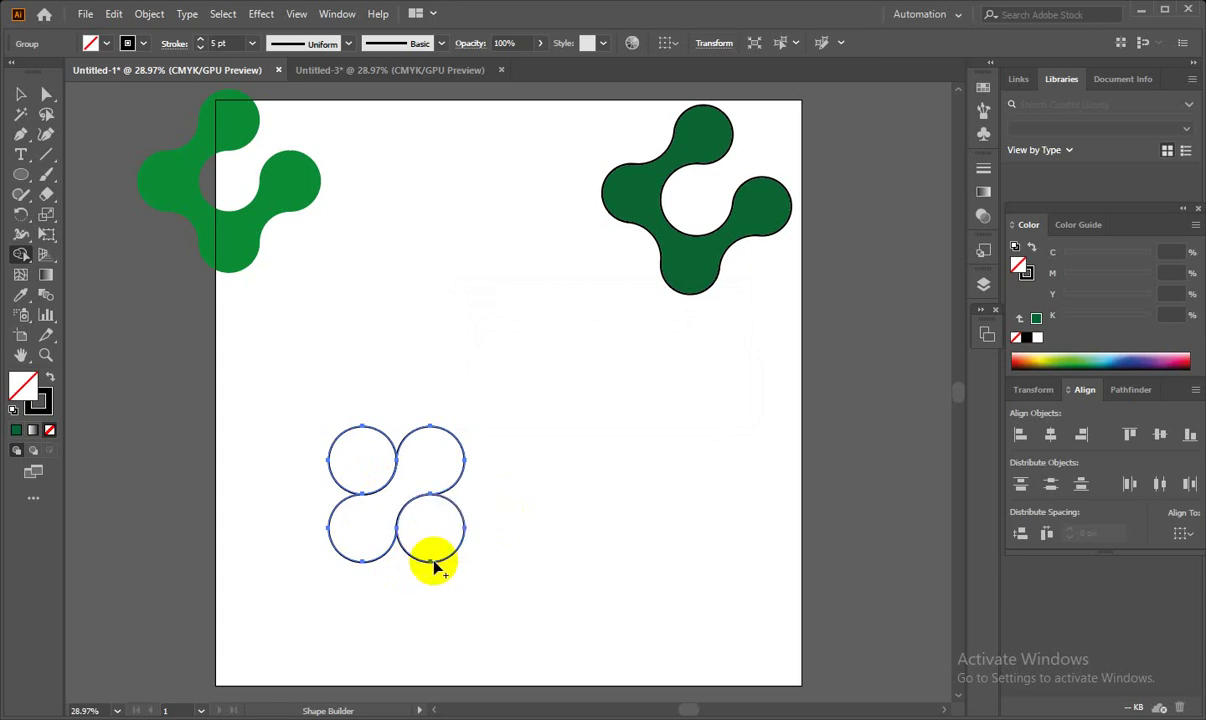
drag(452, 535, 424, 562)
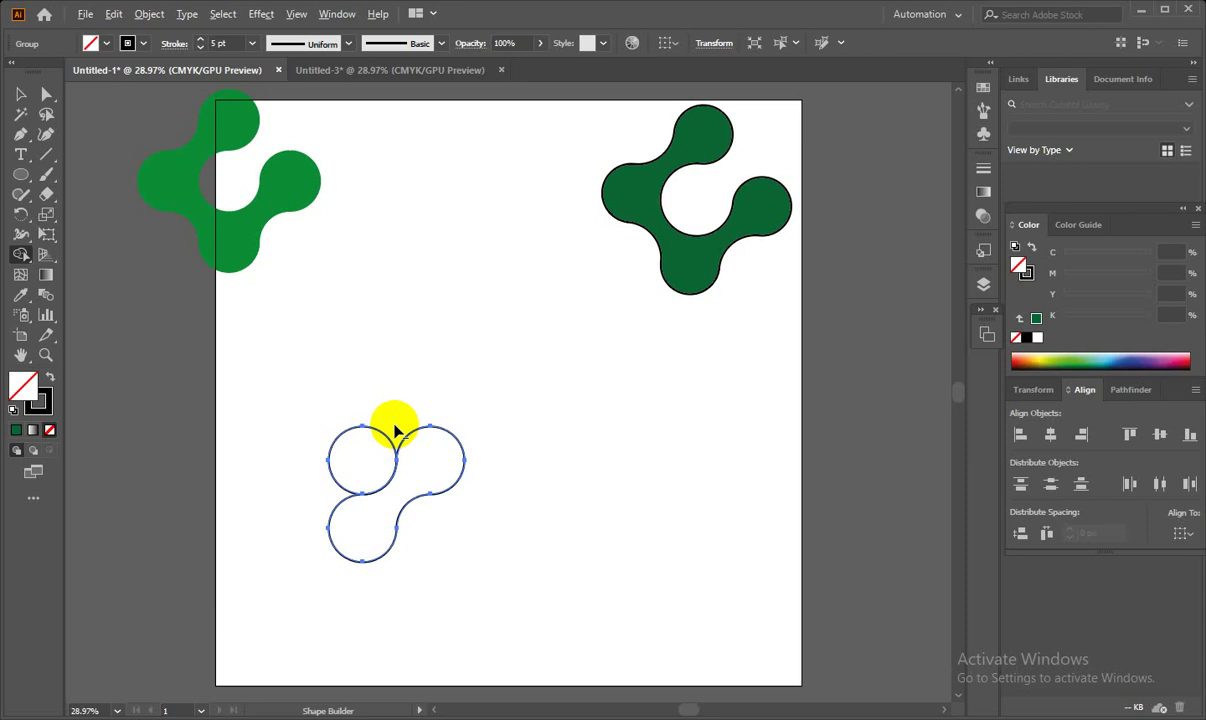
drag(342, 482, 323, 487)
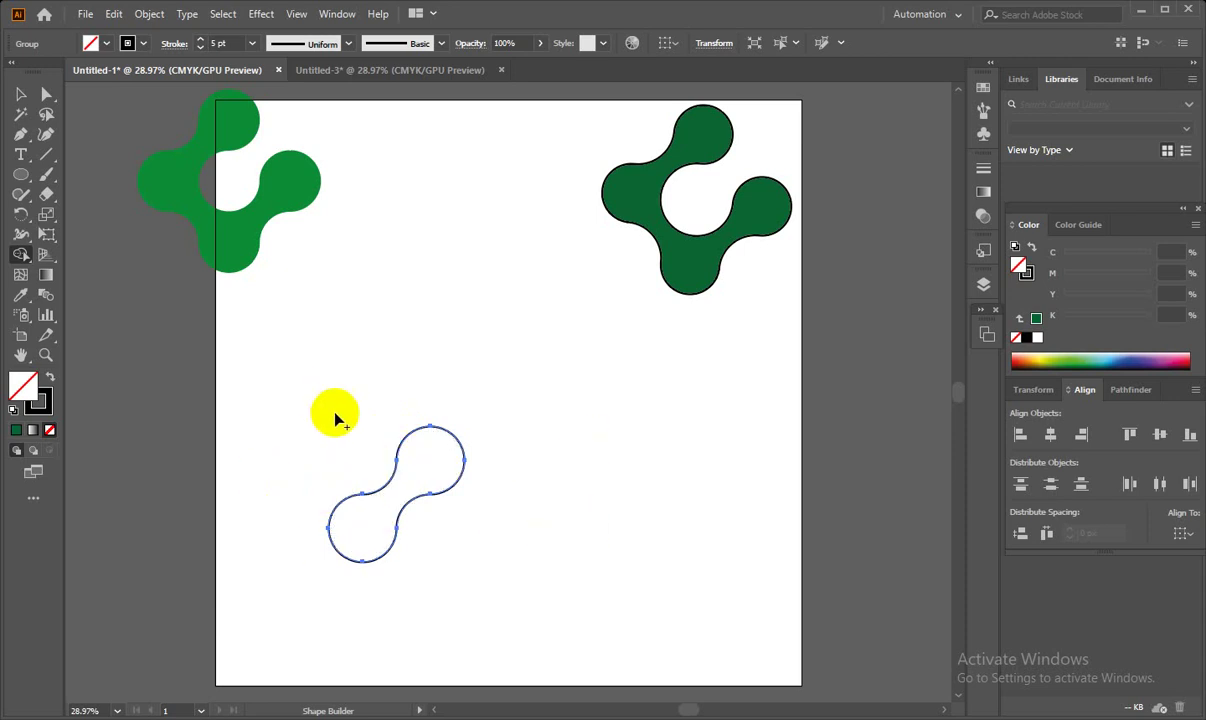
click(20, 95)
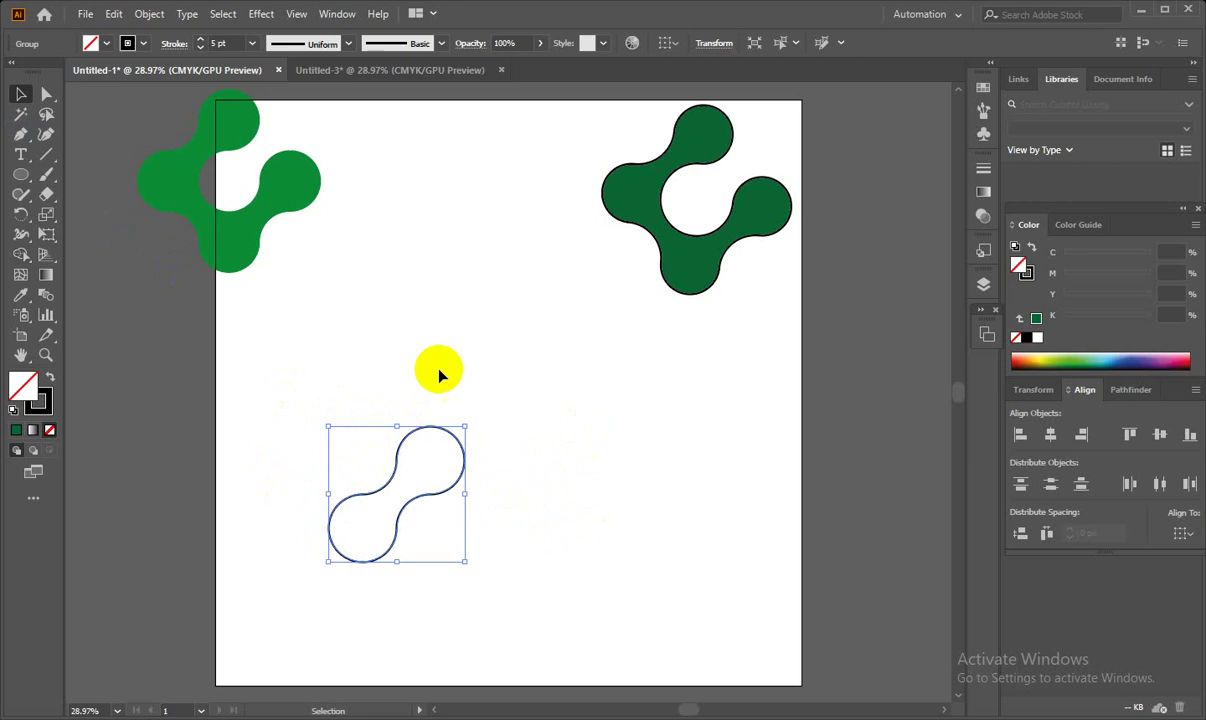
- Add a vertically reflected copy of the S-shaped outline via Object > Transform > Reflect
click(152, 15)
mouse_move(180, 33)
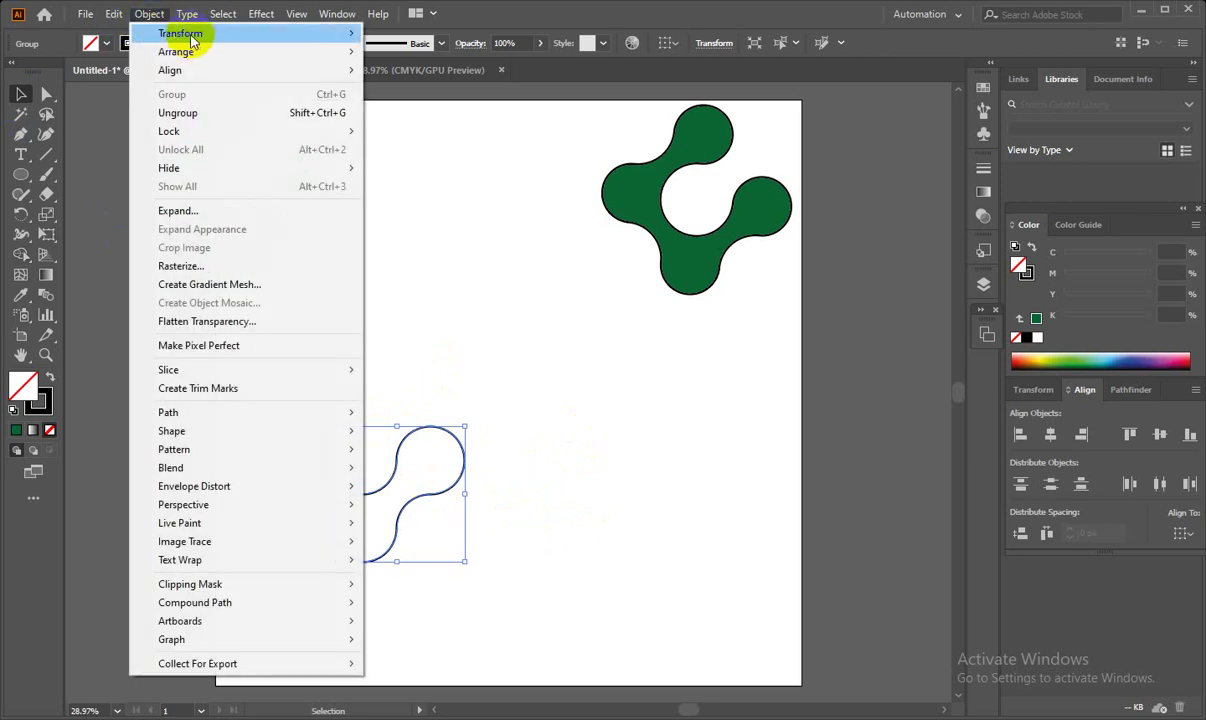
click(405, 95)
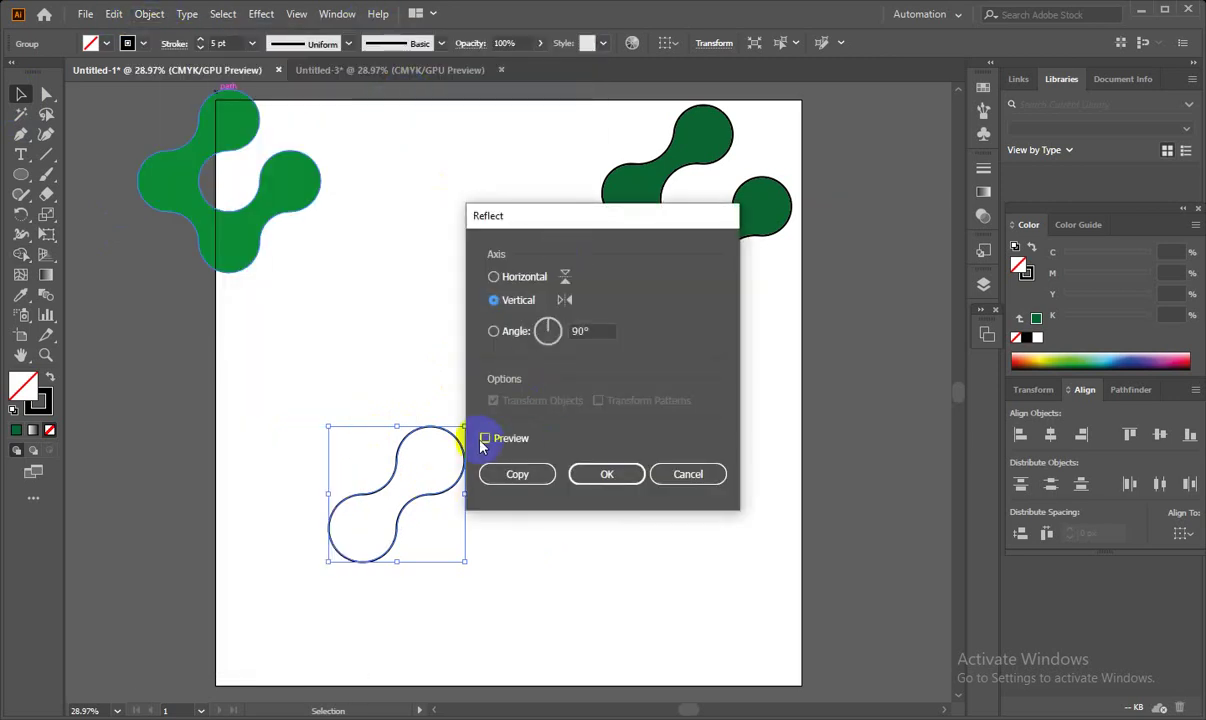
click(485, 439)
click(485, 439)
click(517, 474)
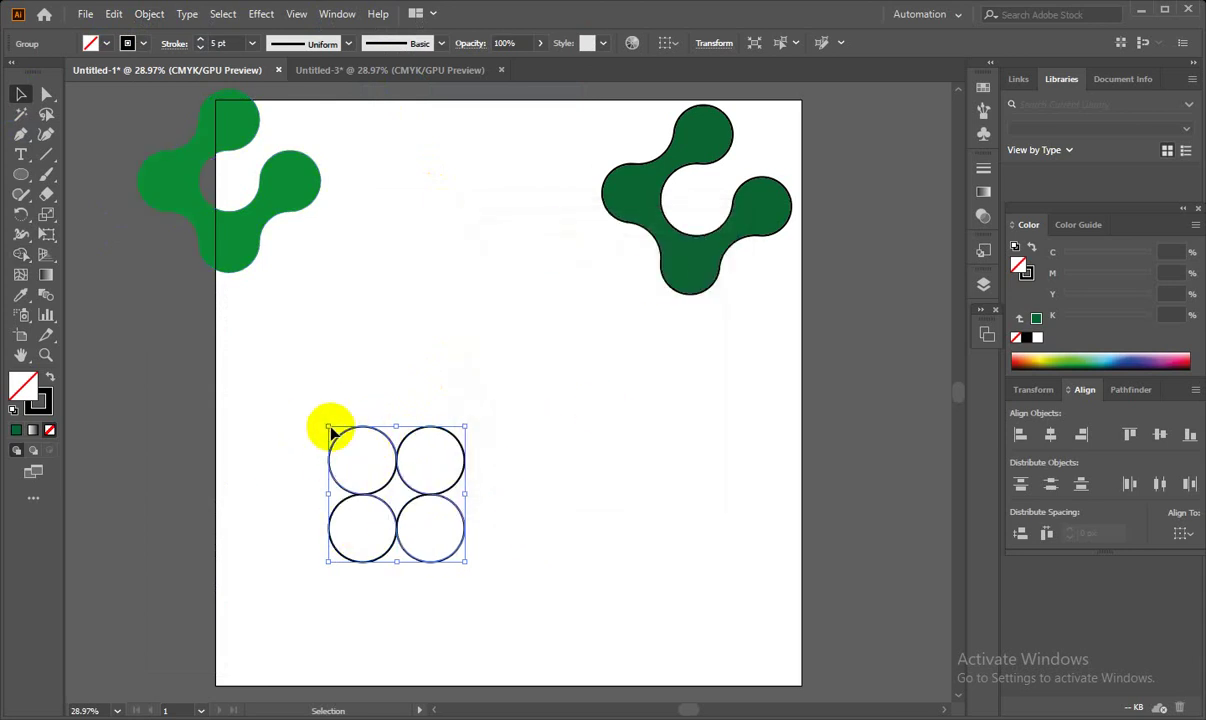
- Shift two circle pairs up-left and the top pair down-right
click(530, 560)
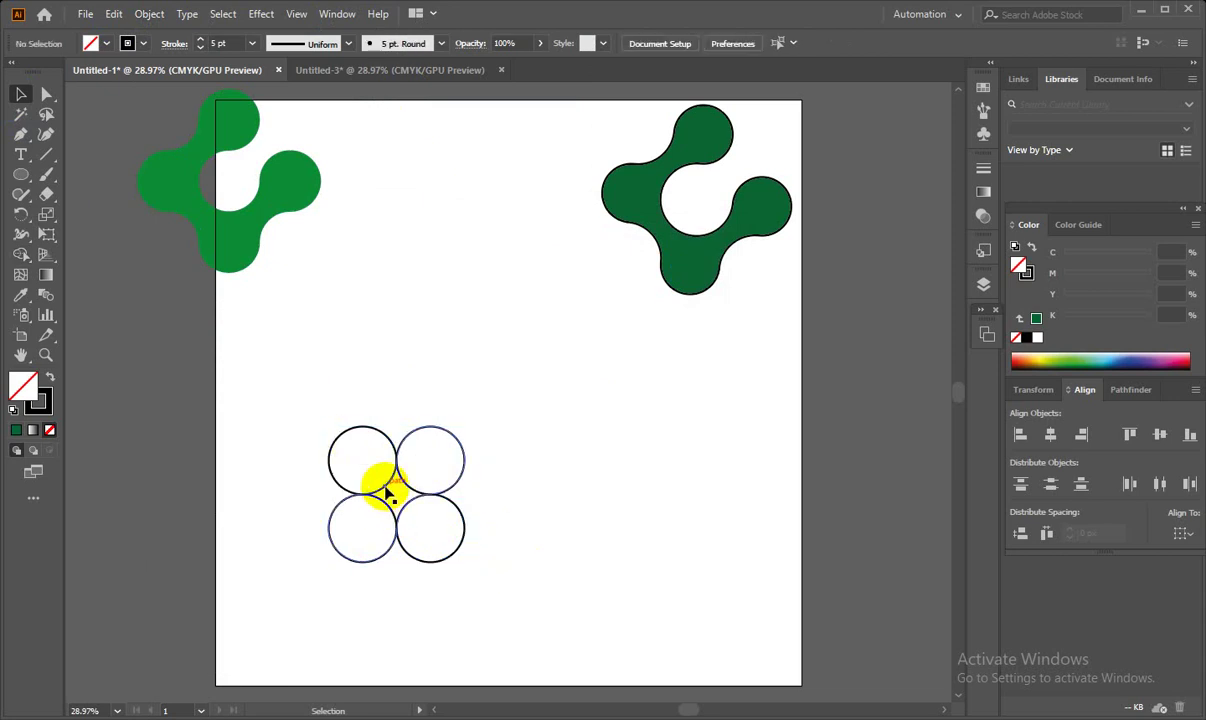
drag(388, 490, 340, 385)
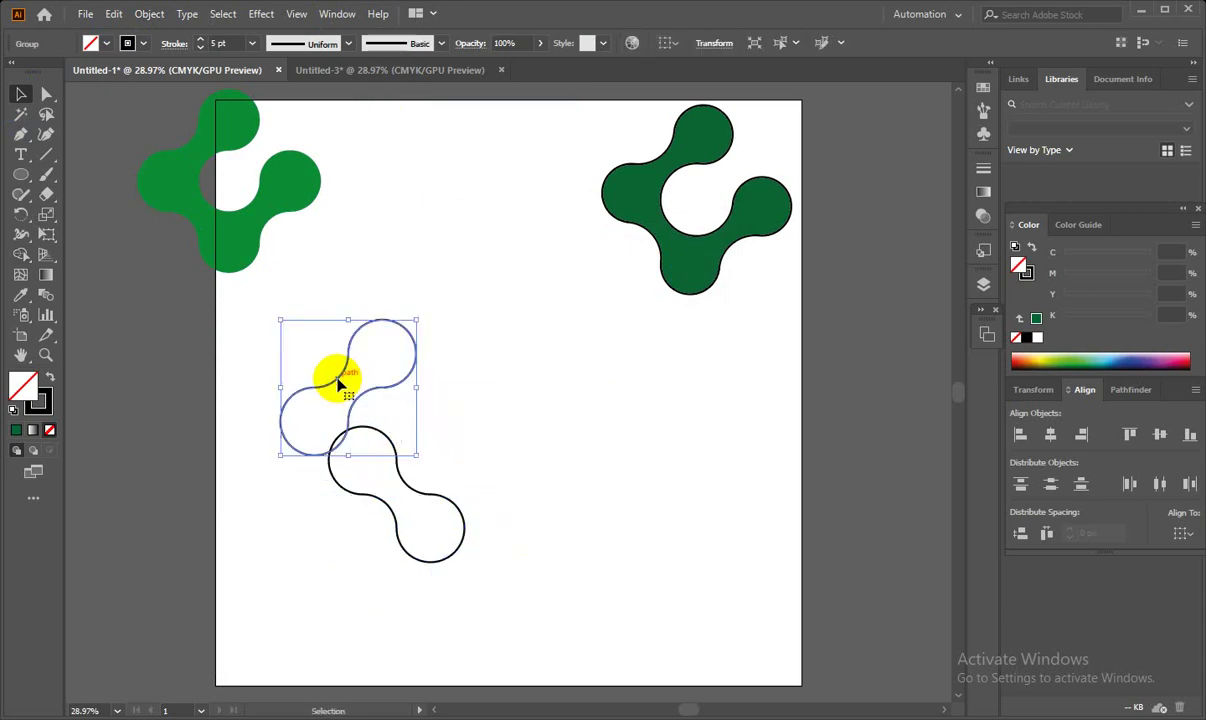
drag(402, 484, 354, 445)
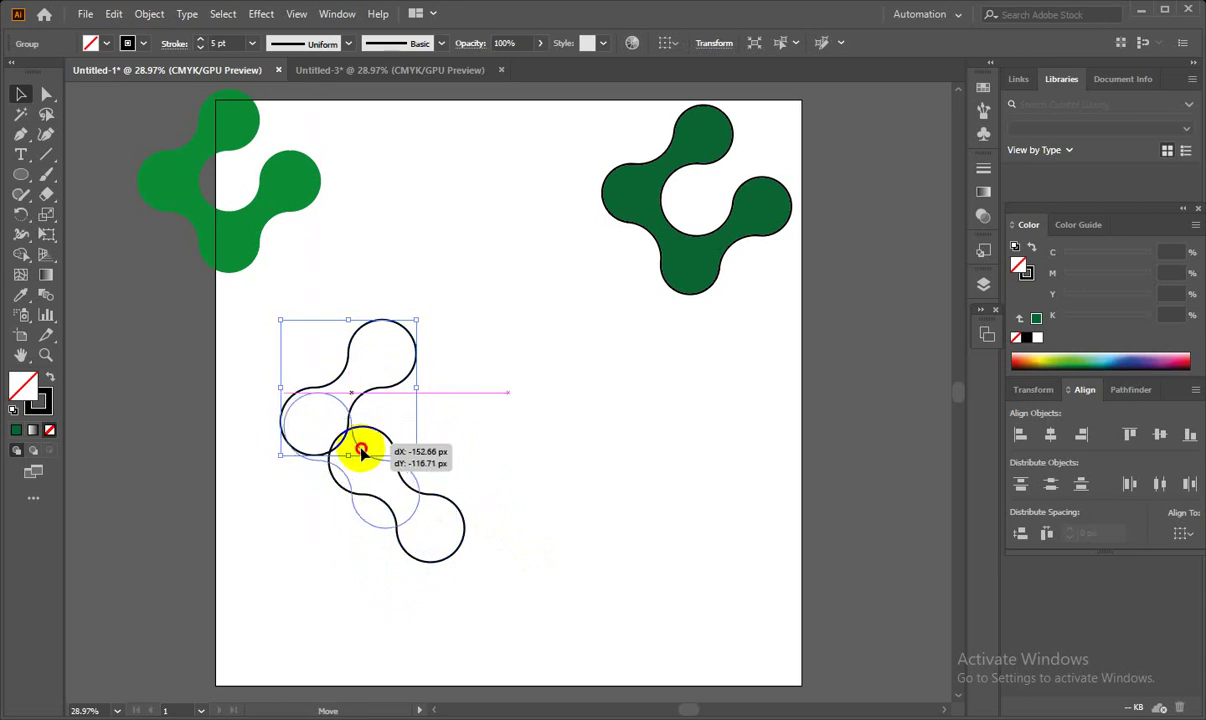
click(557, 545)
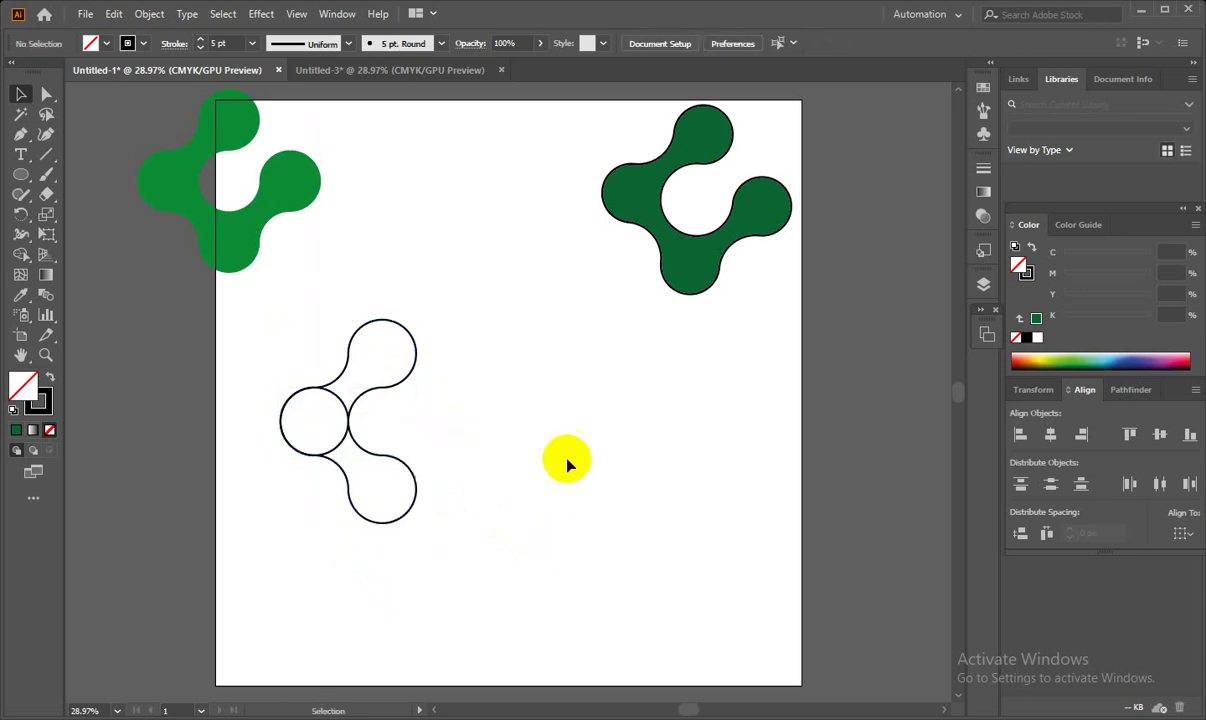
drag(418, 375, 482, 442)
click(549, 468)
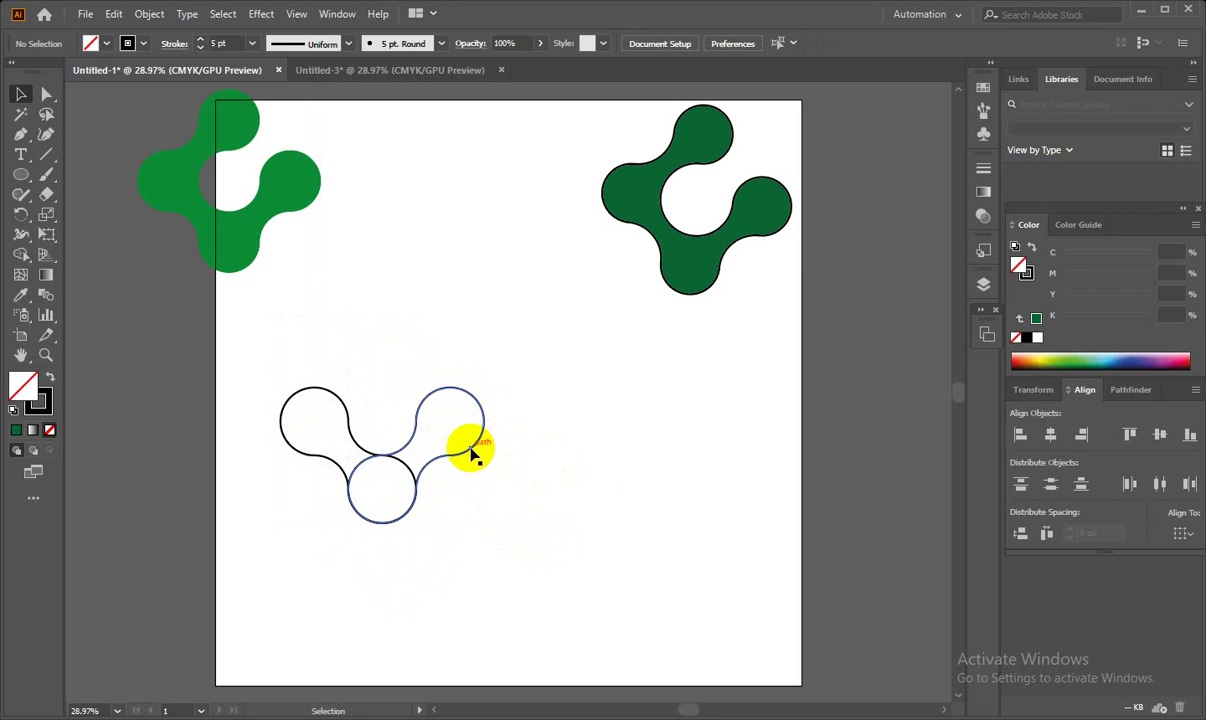
- Place another circle pair at the upper left to complete the cross, then select the cluster
drag(474, 452, 547, 515)
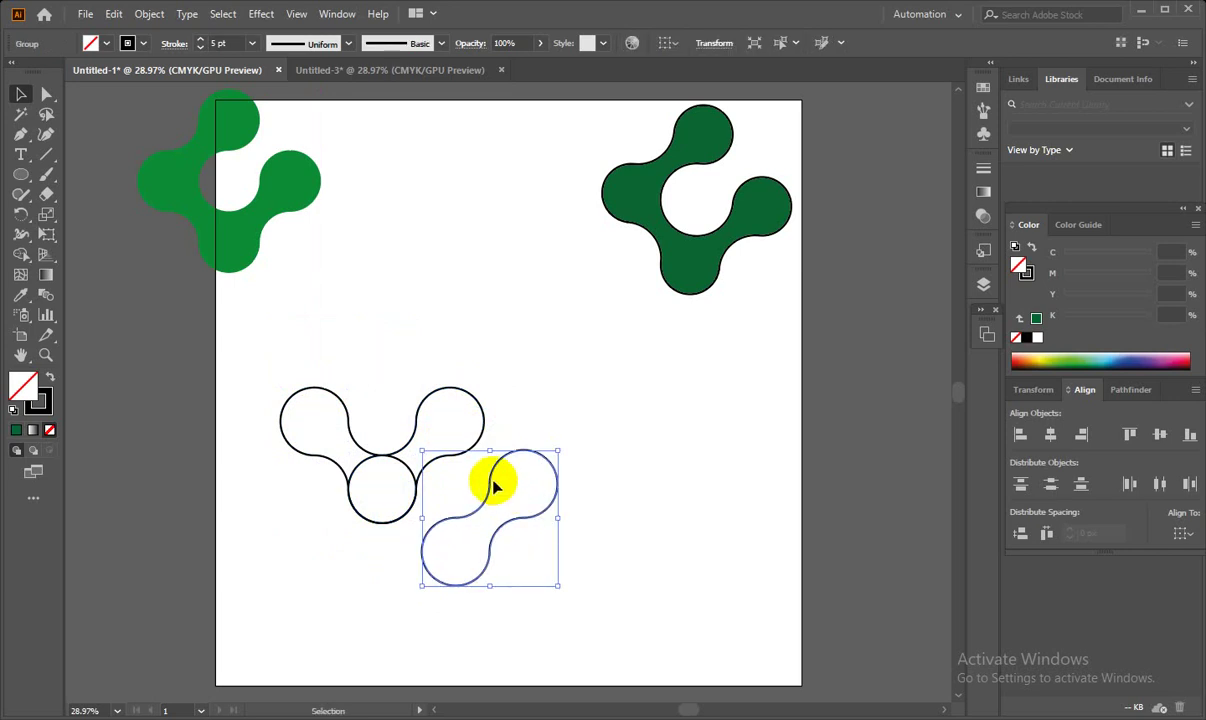
drag(490, 483, 349, 353)
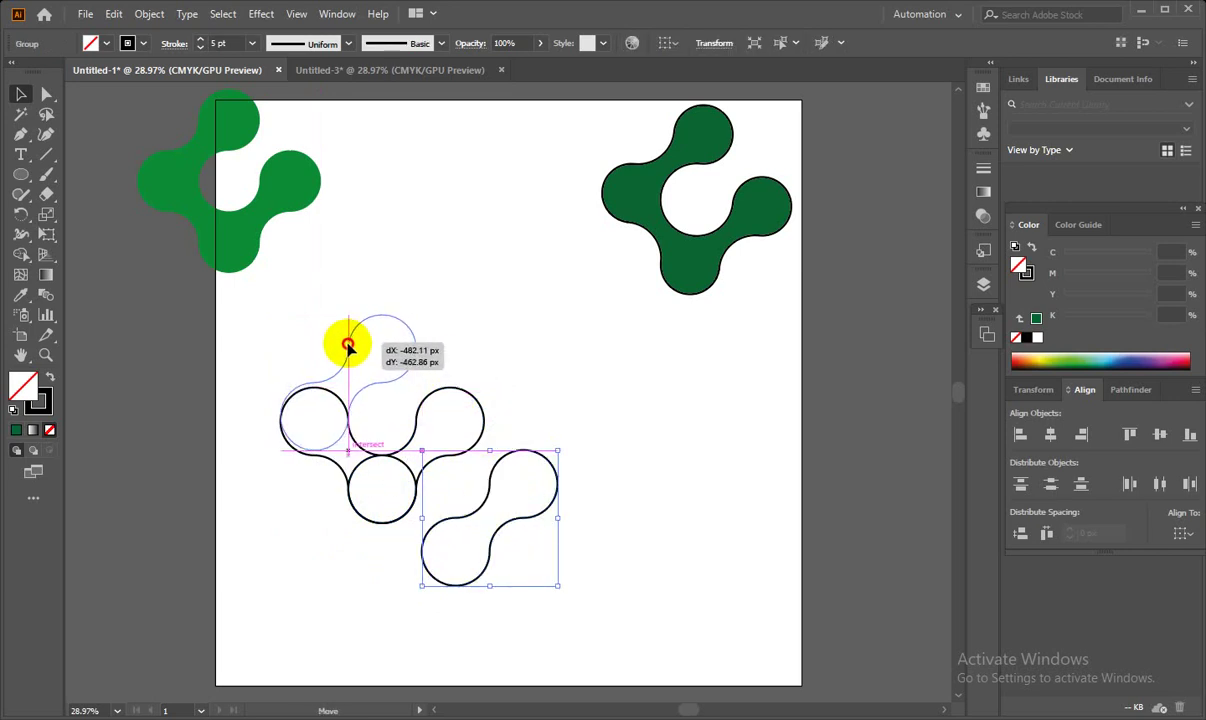
drag(349, 353, 348, 350)
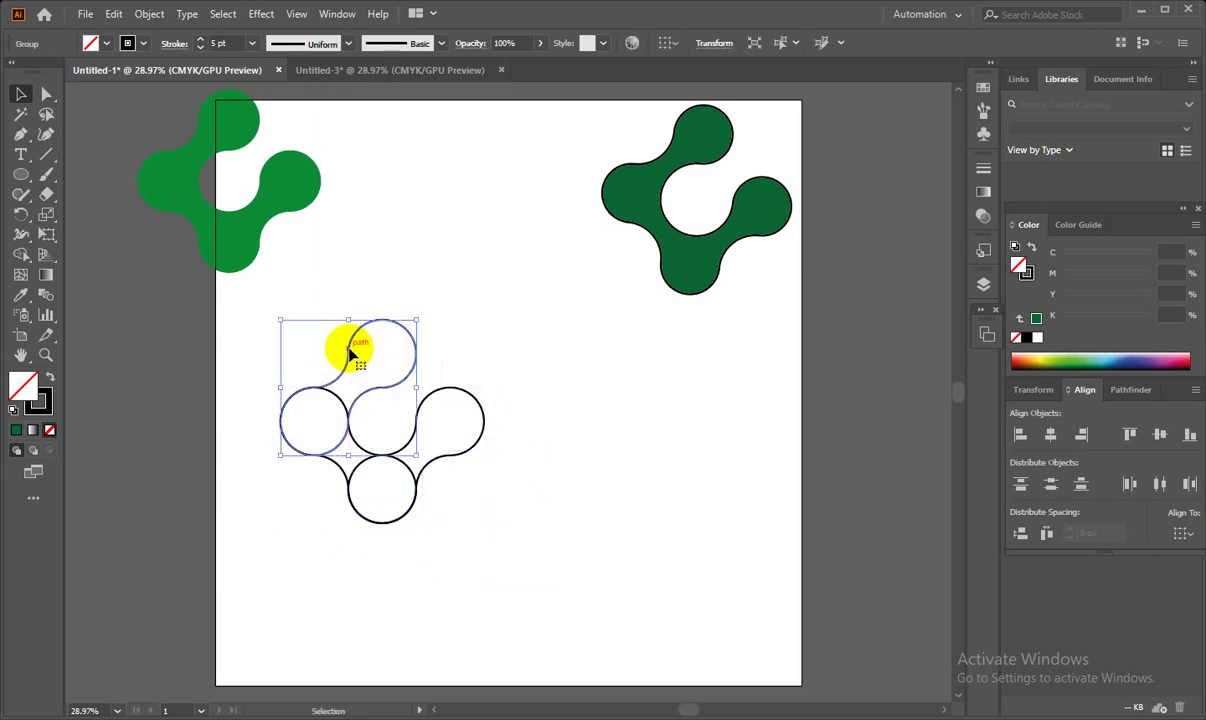
click(596, 464)
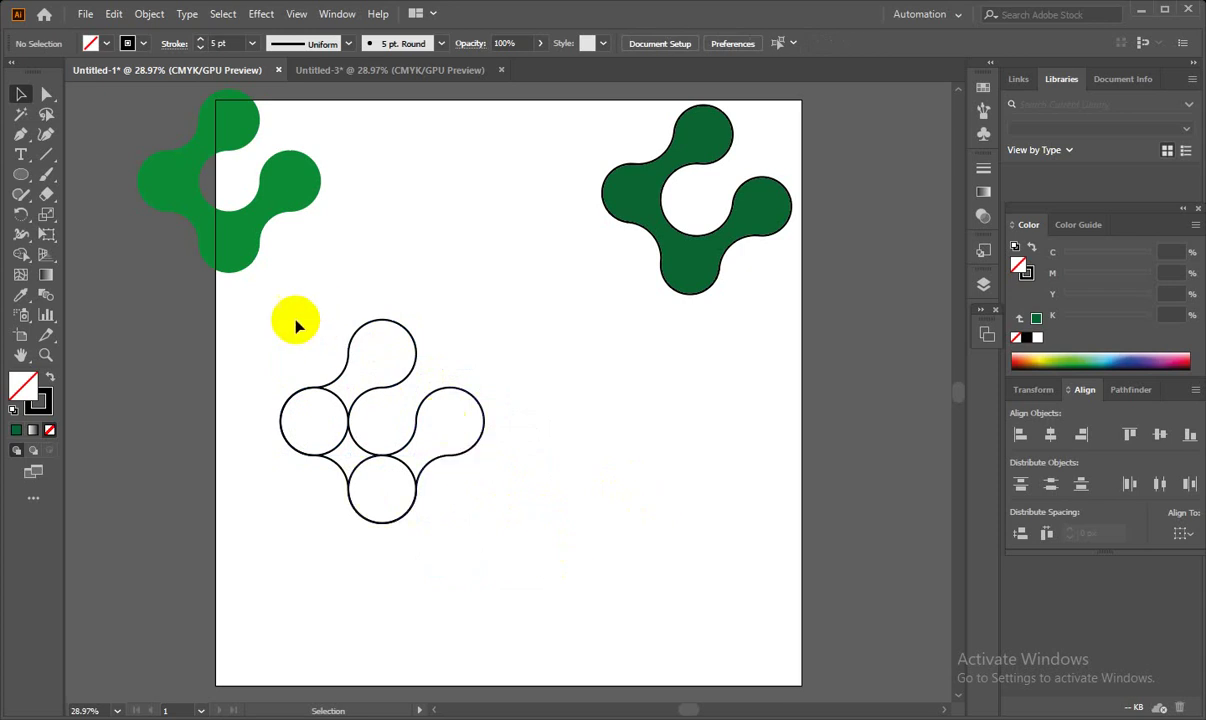
drag(292, 318, 510, 548)
key(a)
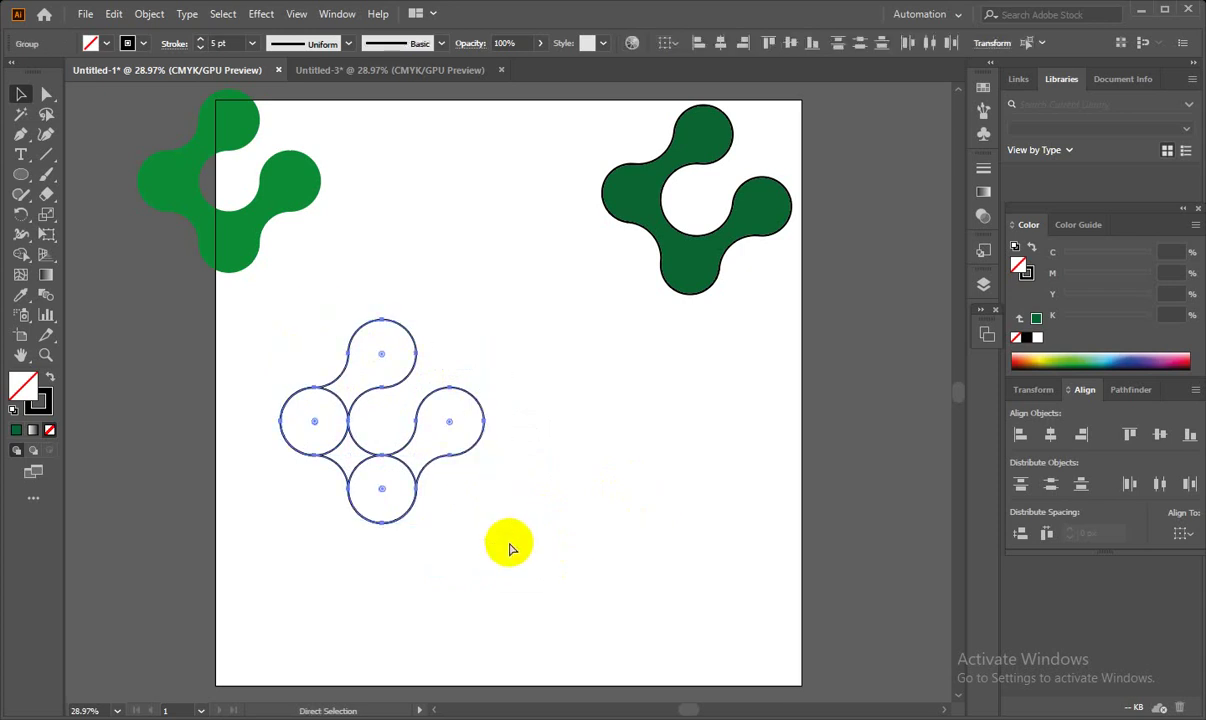
key(v)
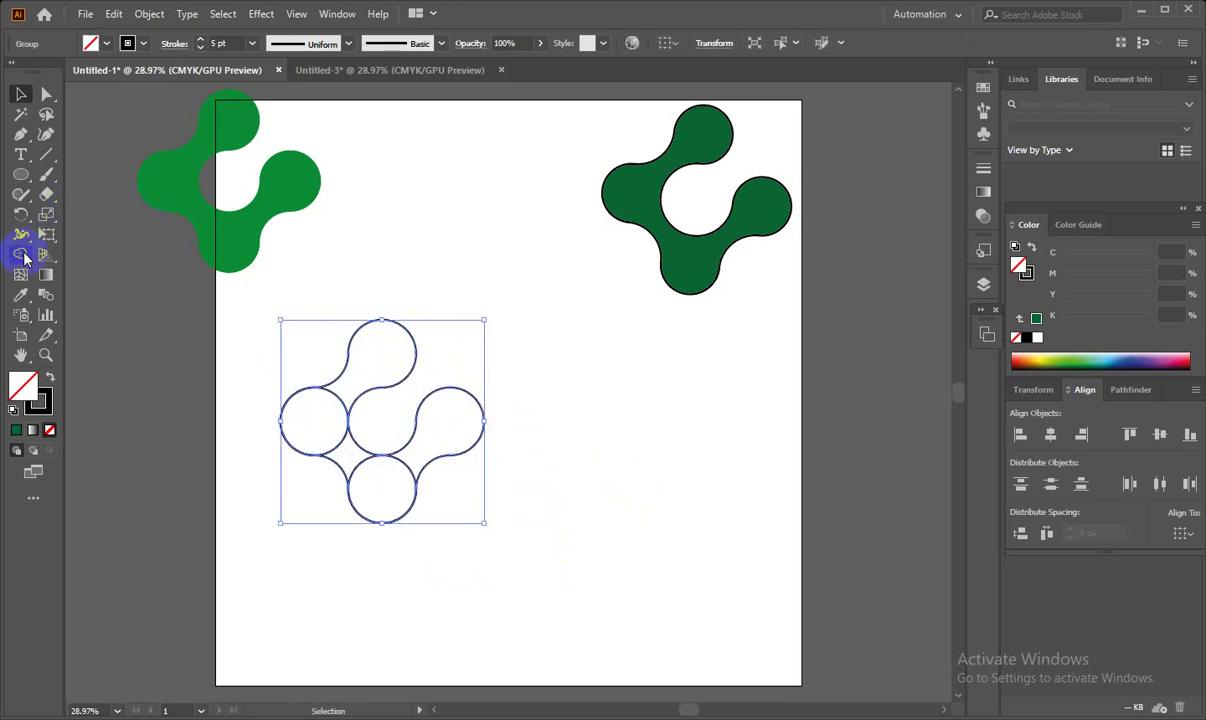
- Shape-Build the circles and connectors into one metaball, filling it yellow-green instead of cyan
click(21, 256)
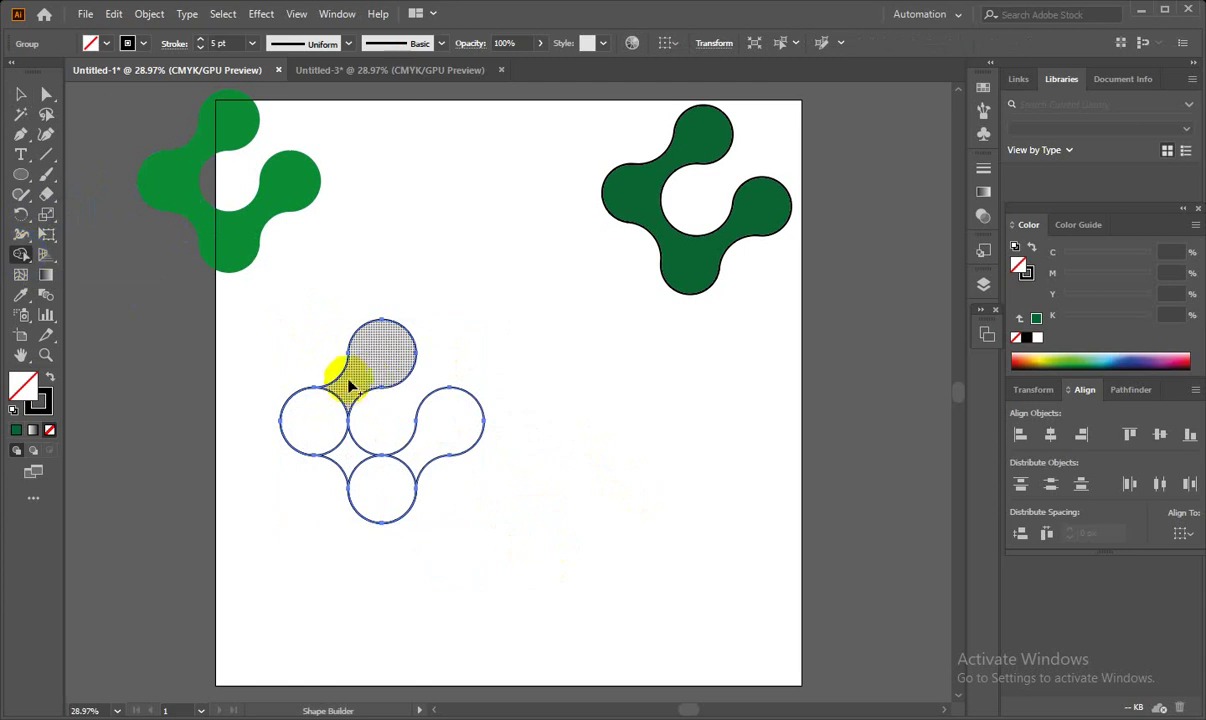
mouse_move(348, 390)
mouse_down()
mouse_move(327, 412)
mouse_move(340, 448)
mouse_move(418, 464)
mouse_up()
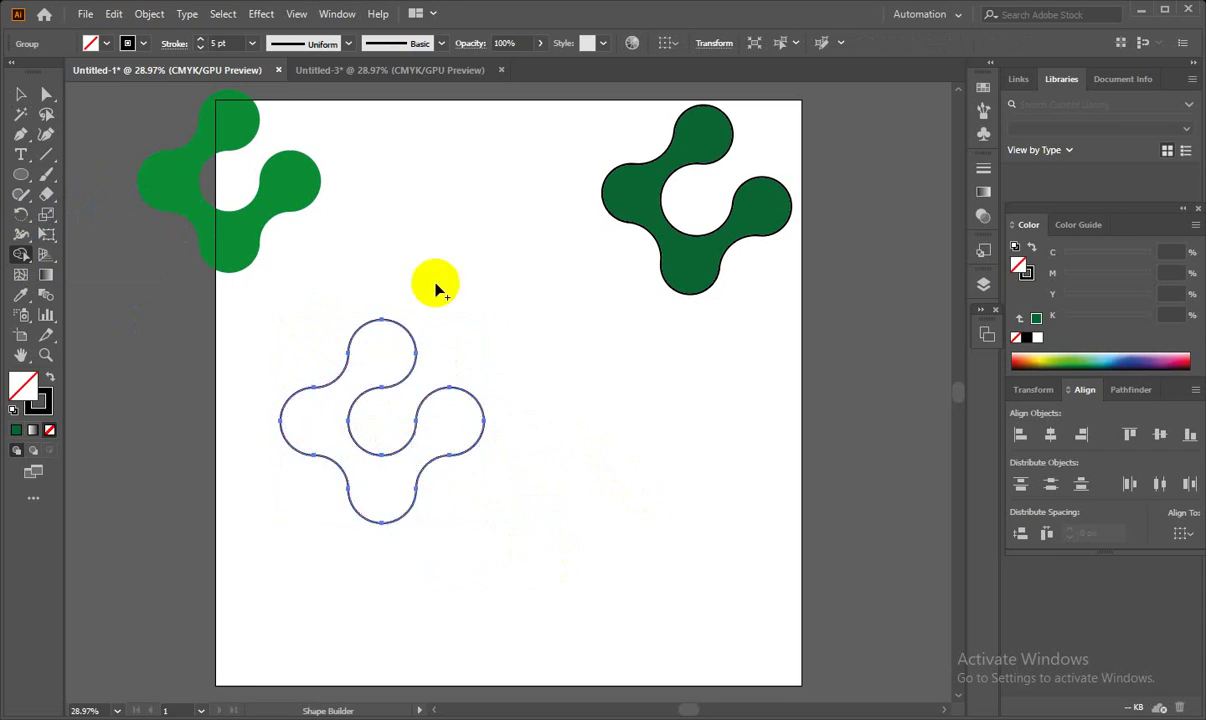
click(104, 46)
click(90, 70)
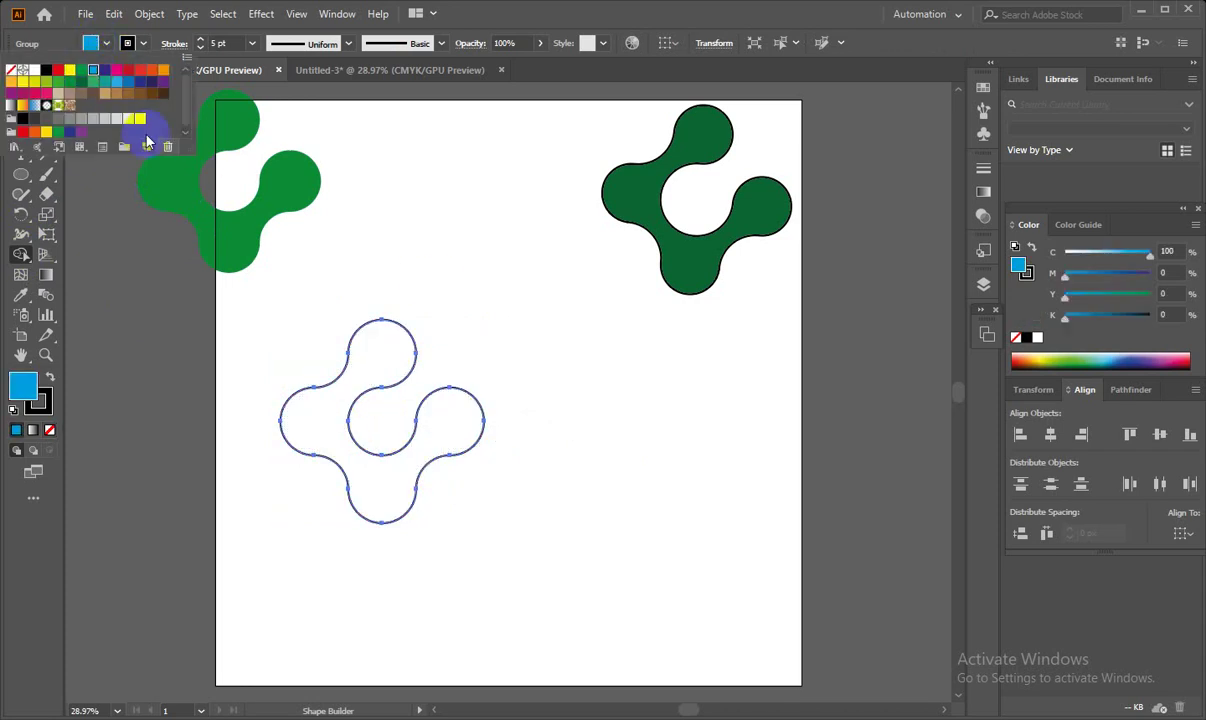
click(157, 305)
click(20, 93)
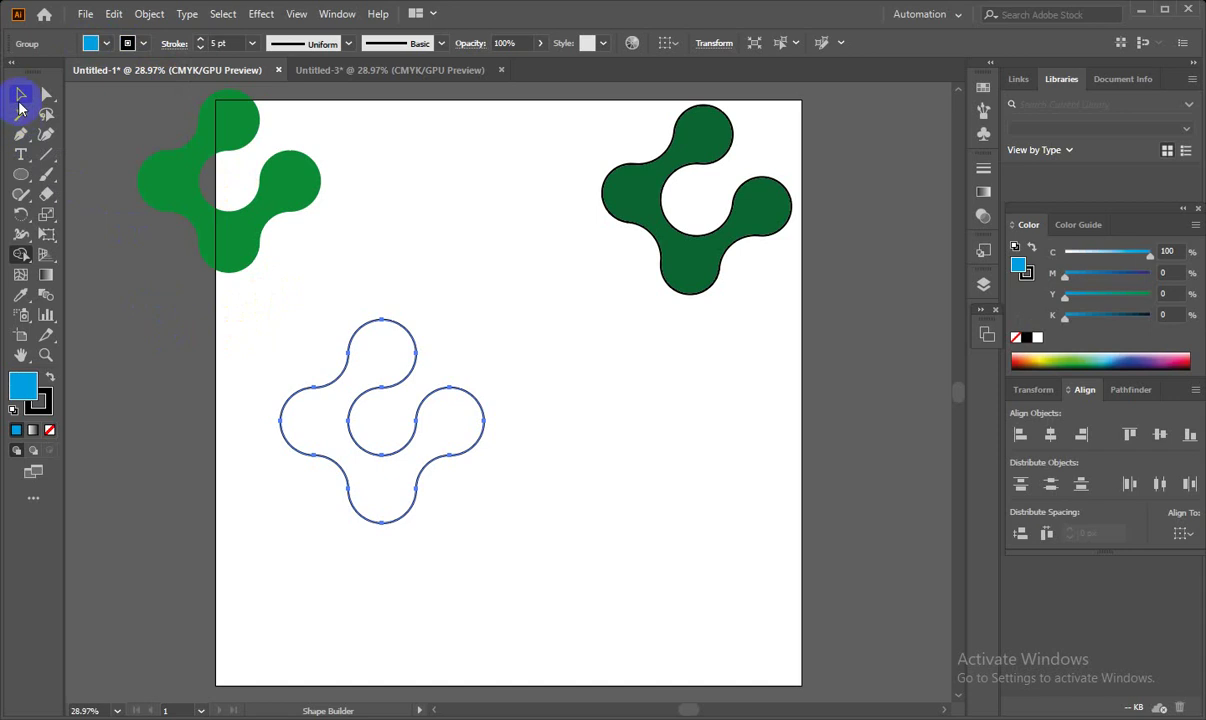
click(89, 48)
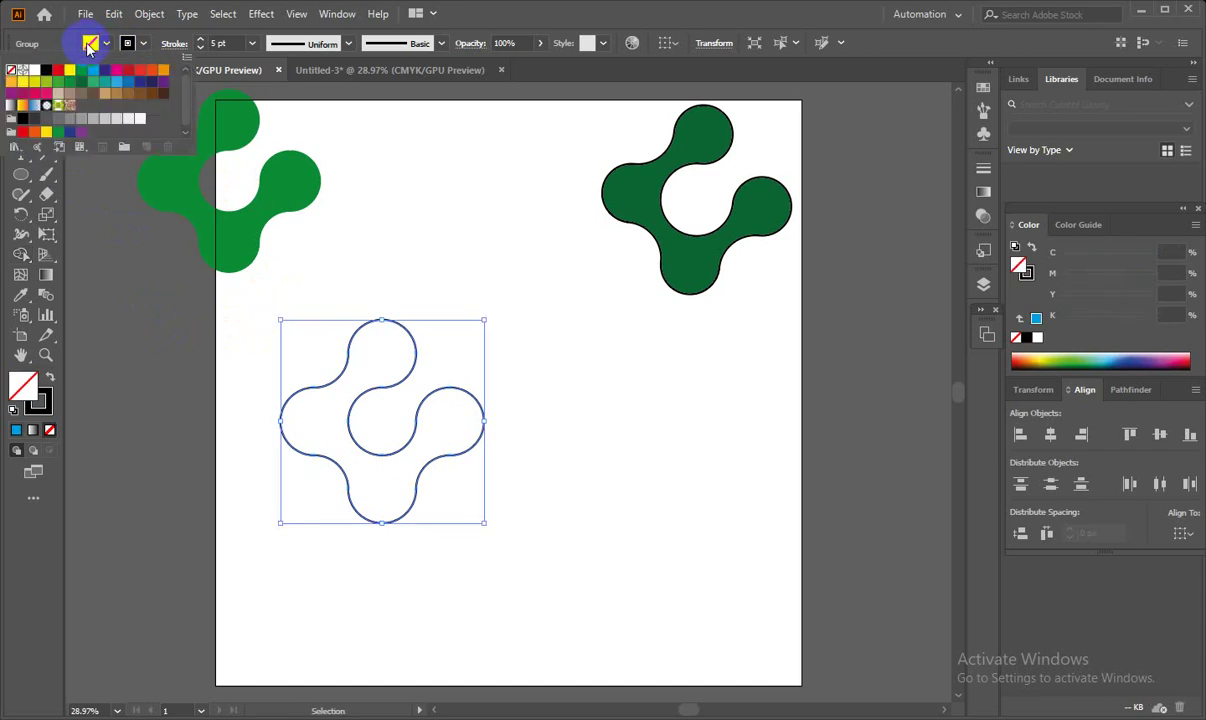
click(42, 85)
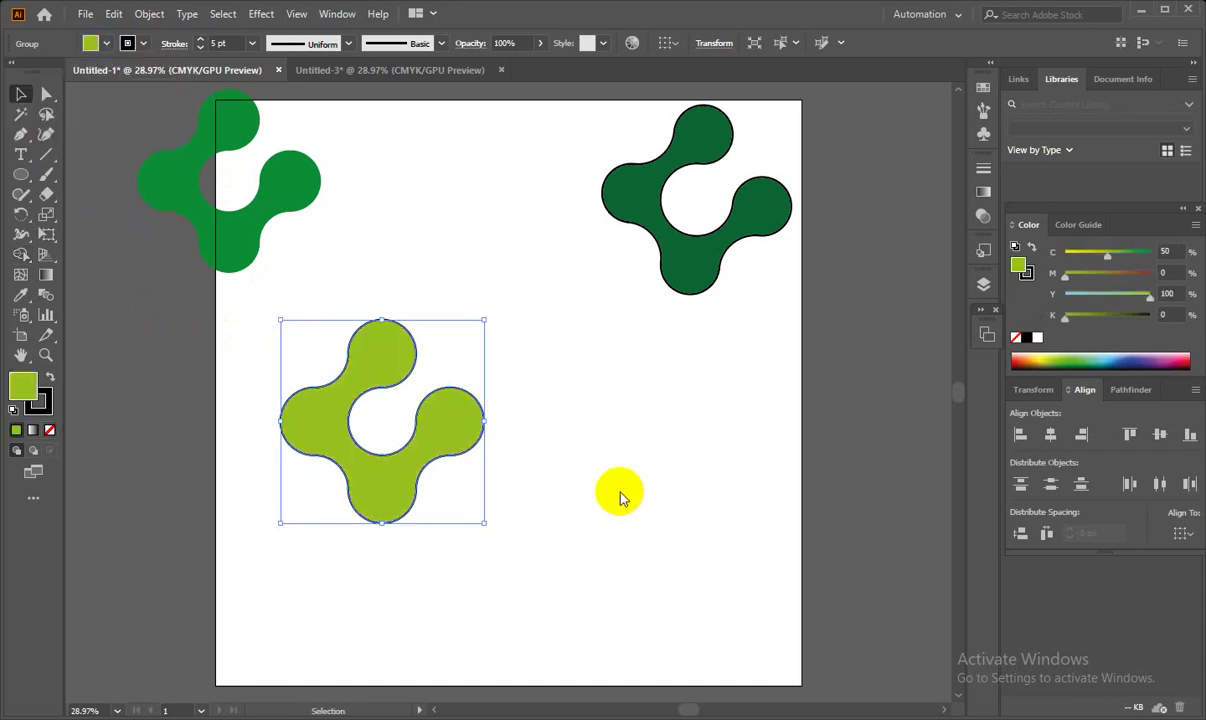
key(shift+m)
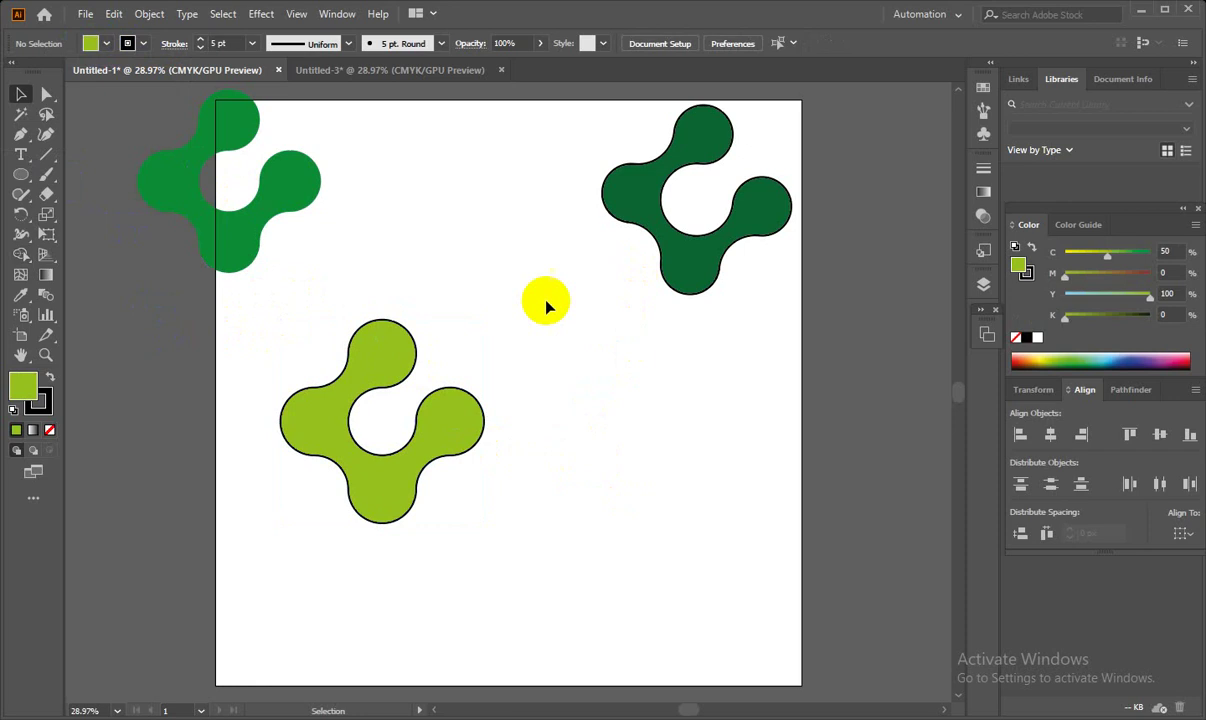
- Arrange the bright green, yellow-green and dark green logos left to right along the artboard top
click(458, 402)
drag(700, 261, 700, 288)
mouse_move(297, 350)
mouse_down()
mouse_move(335, 383)
mouse_move(430, 138)
mouse_up()
click(586, 365)
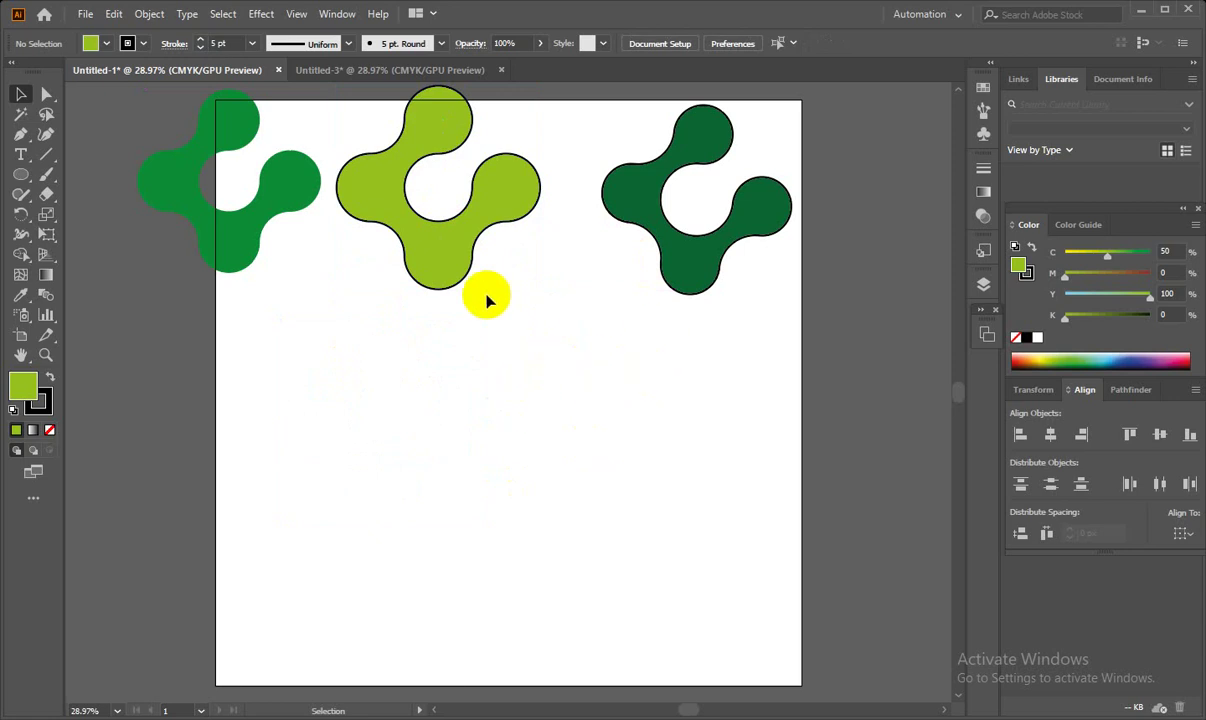
click(441, 230)
drag(630, 194, 654, 189)
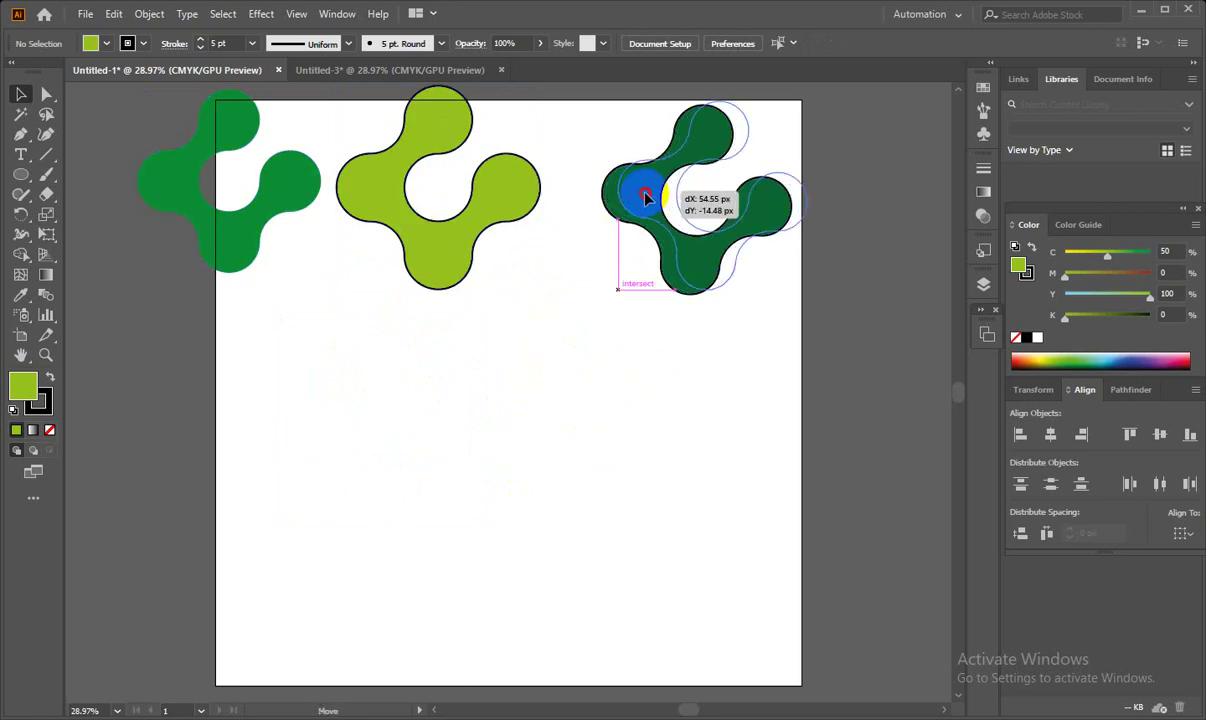
drag(473, 232, 530, 250)
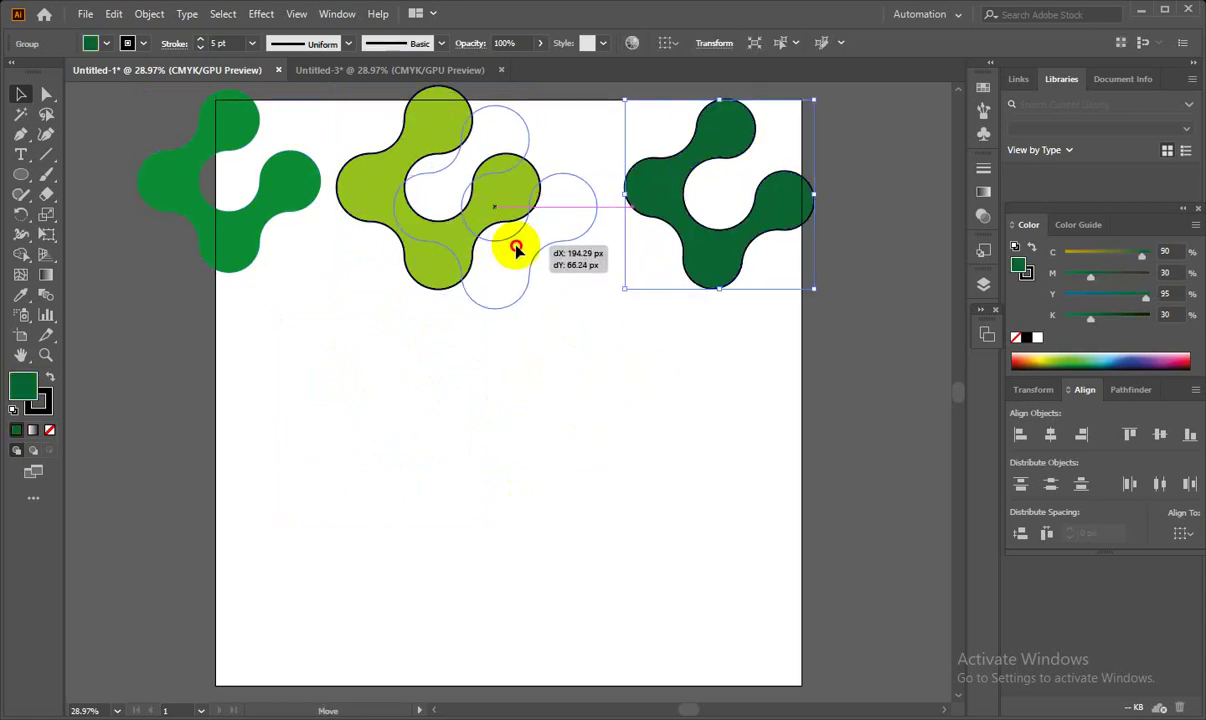
mouse_move(262, 212)
mouse_down()
mouse_move(292, 232)
mouse_move(350, 230)
mouse_up()
click(455, 408)
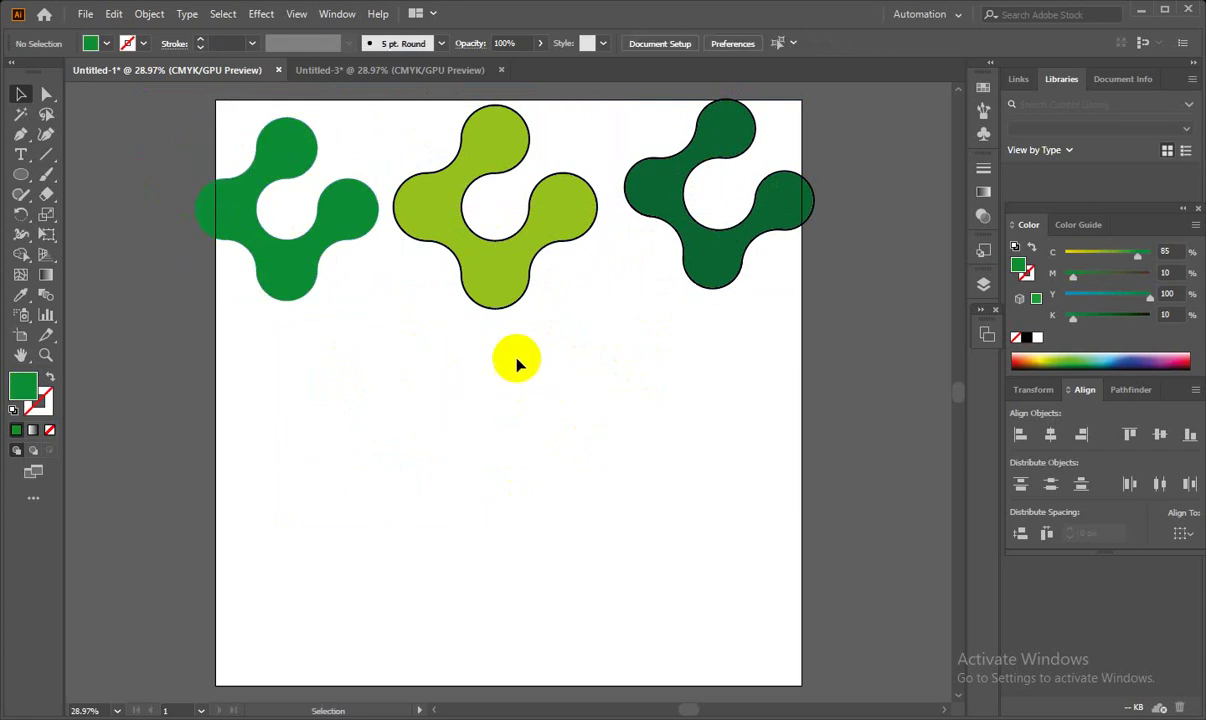
click(21, 174)
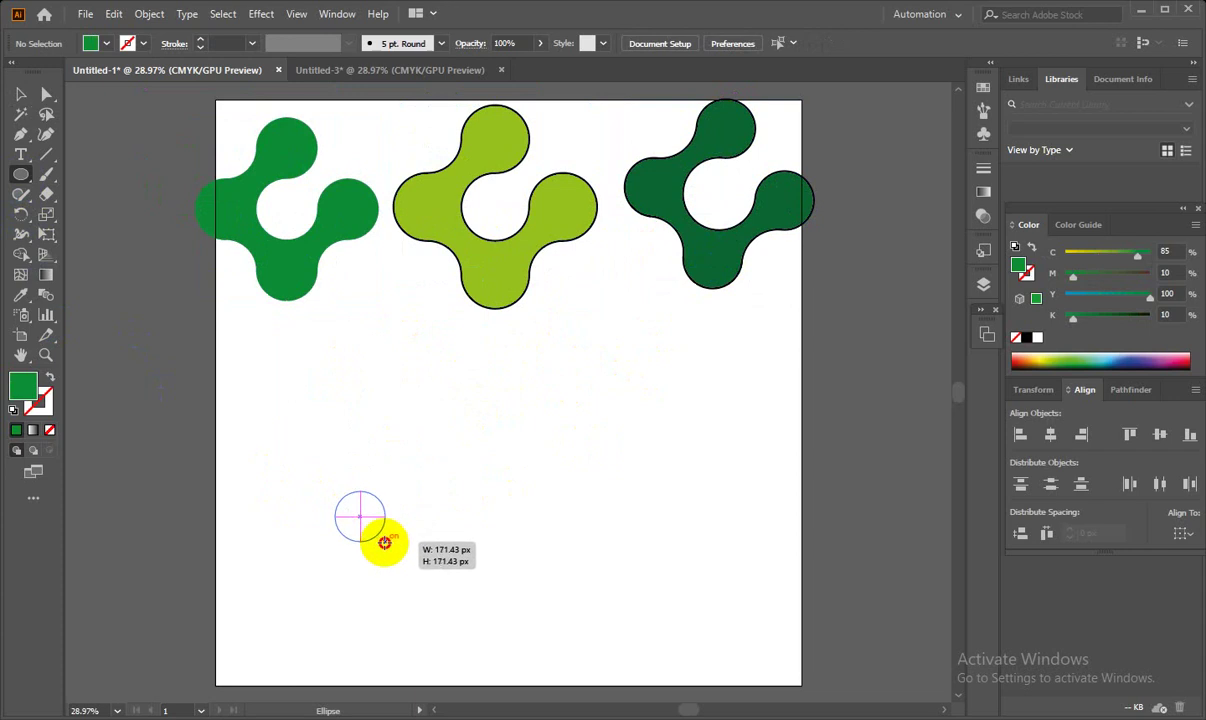
- Draw a small lower-left circle with no fill and a black 15 pt stroke
drag(360, 516, 390, 546)
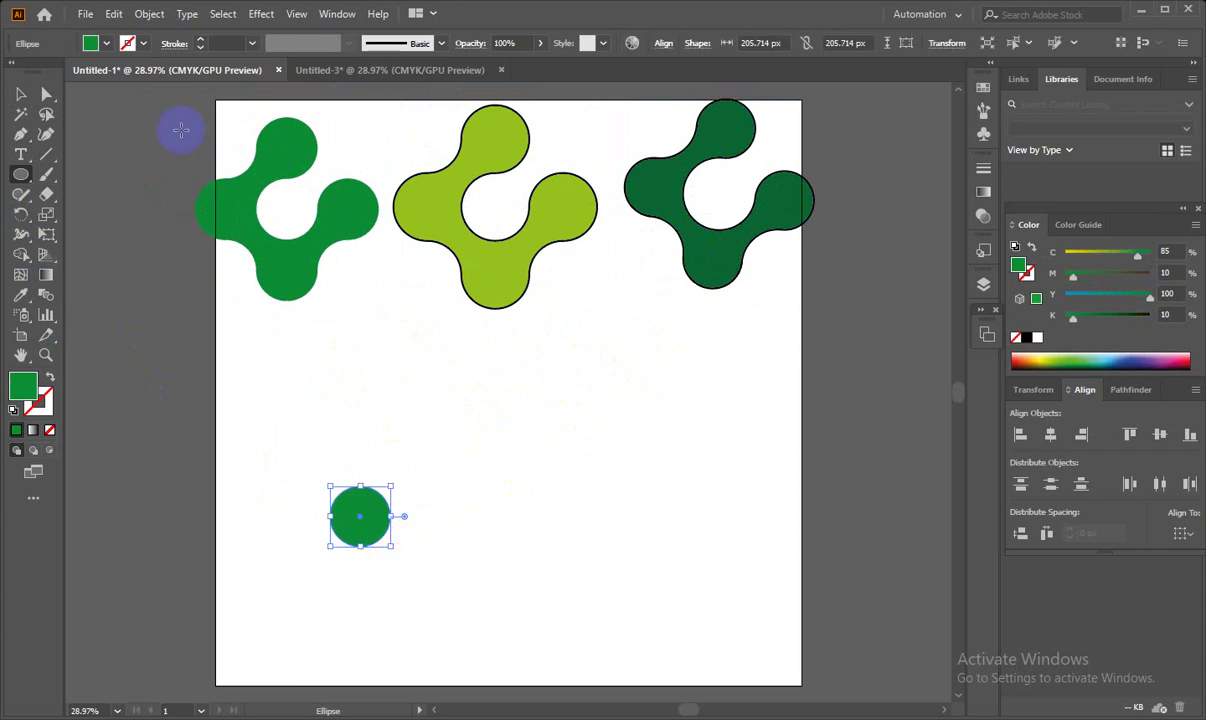
click(89, 45)
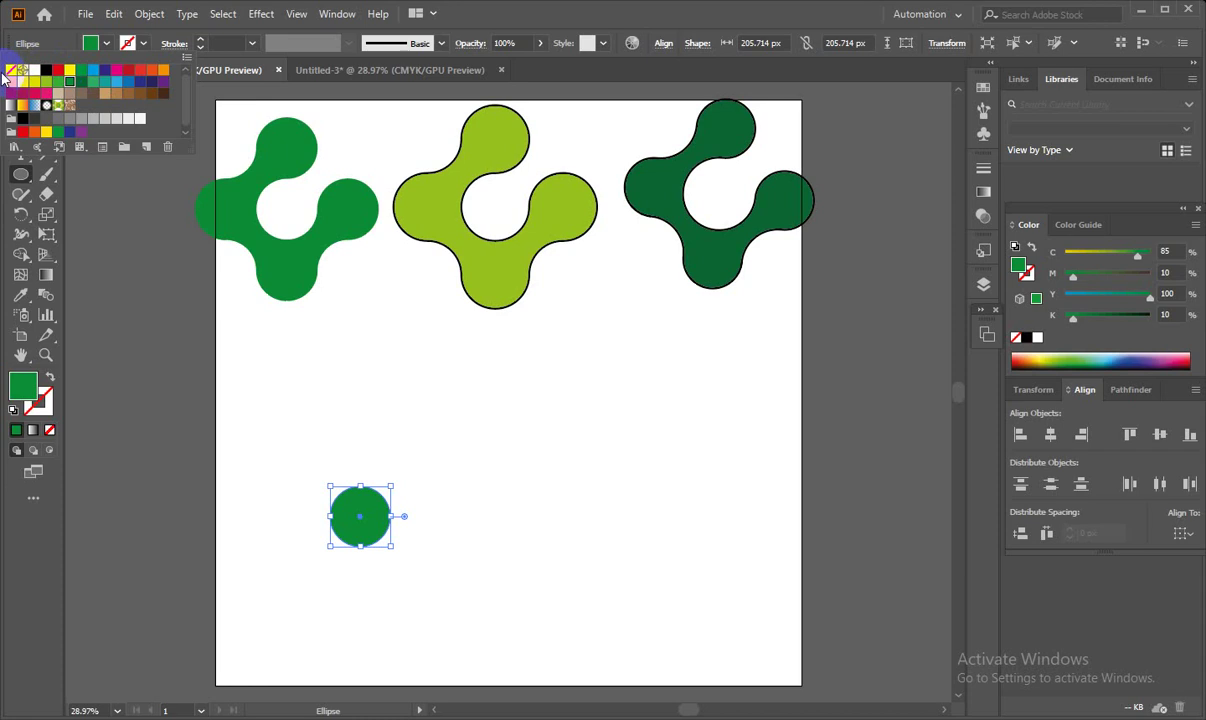
click(12, 72)
click(128, 46)
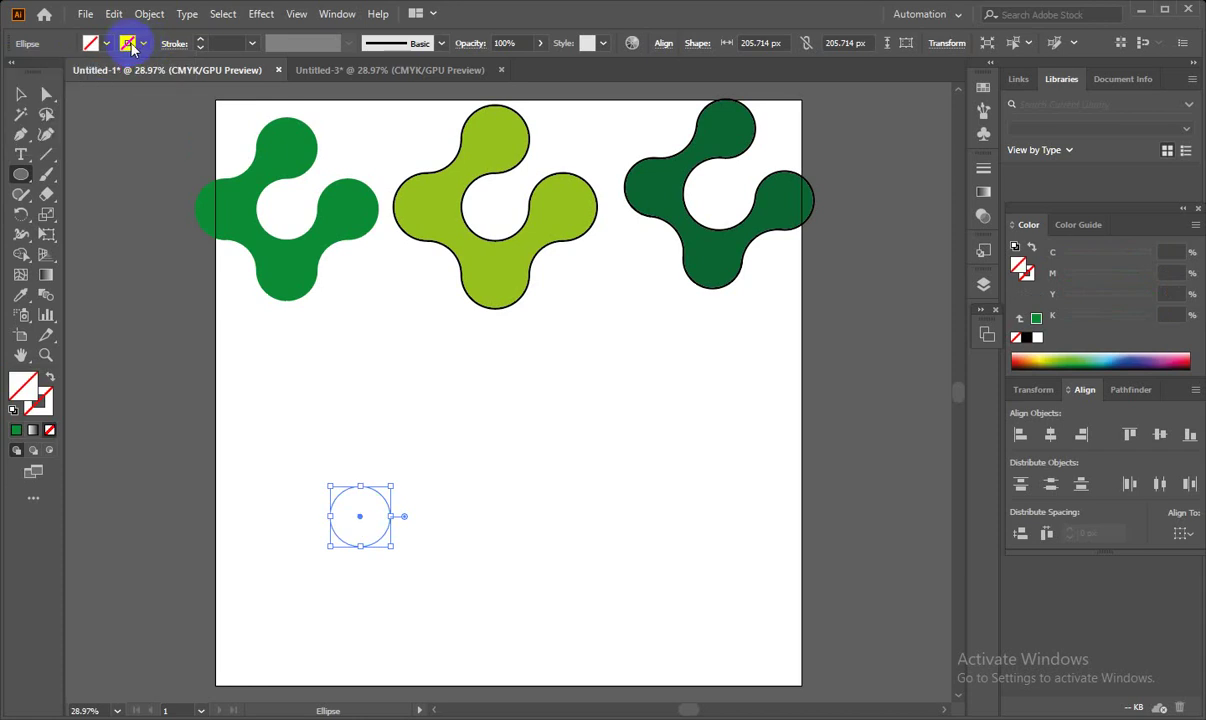
click(136, 46)
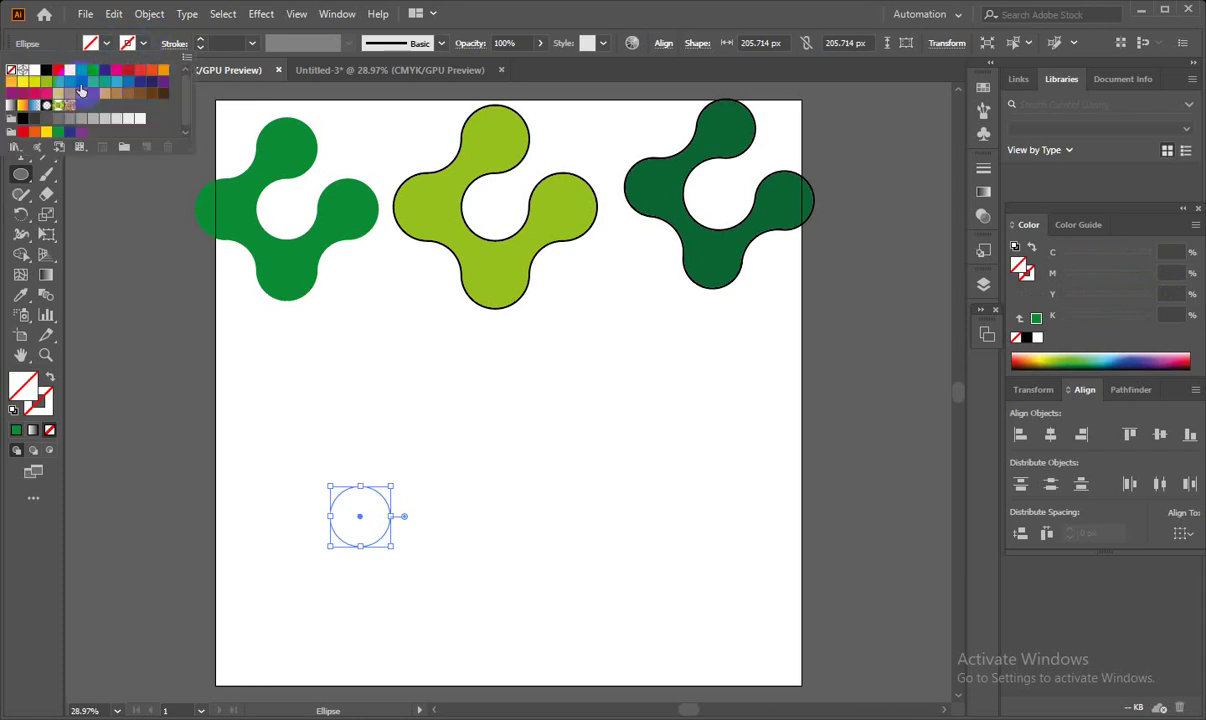
click(46, 72)
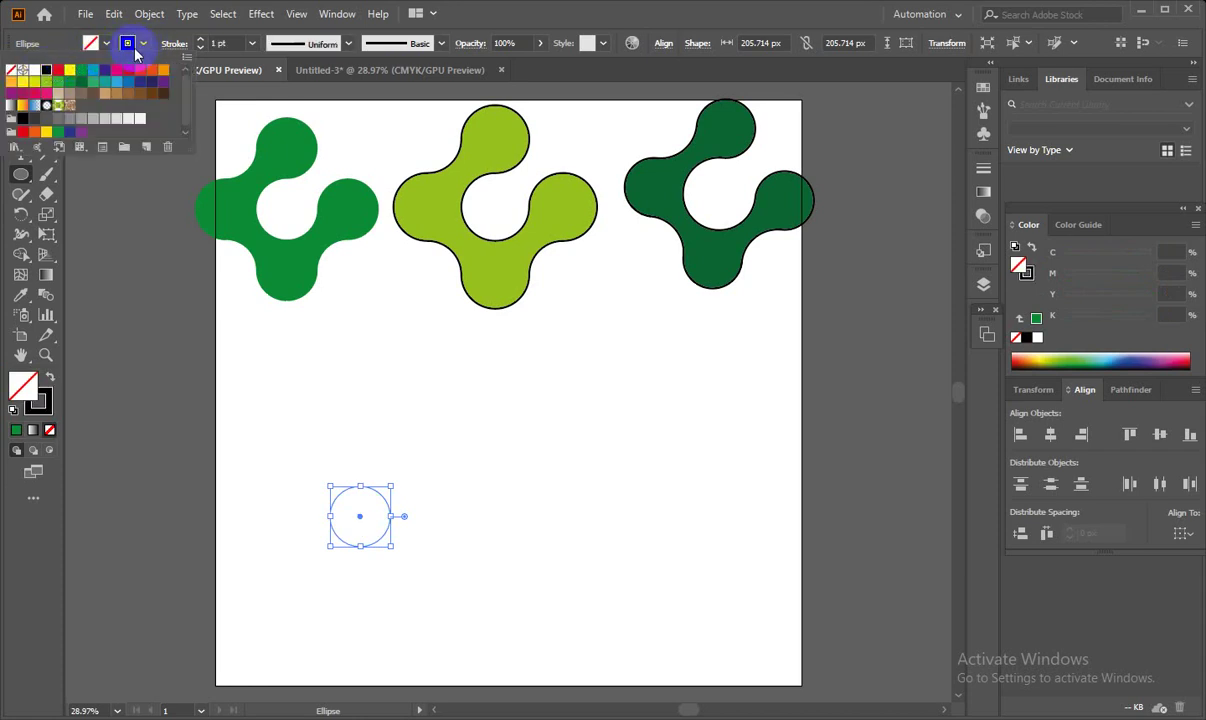
click(198, 44)
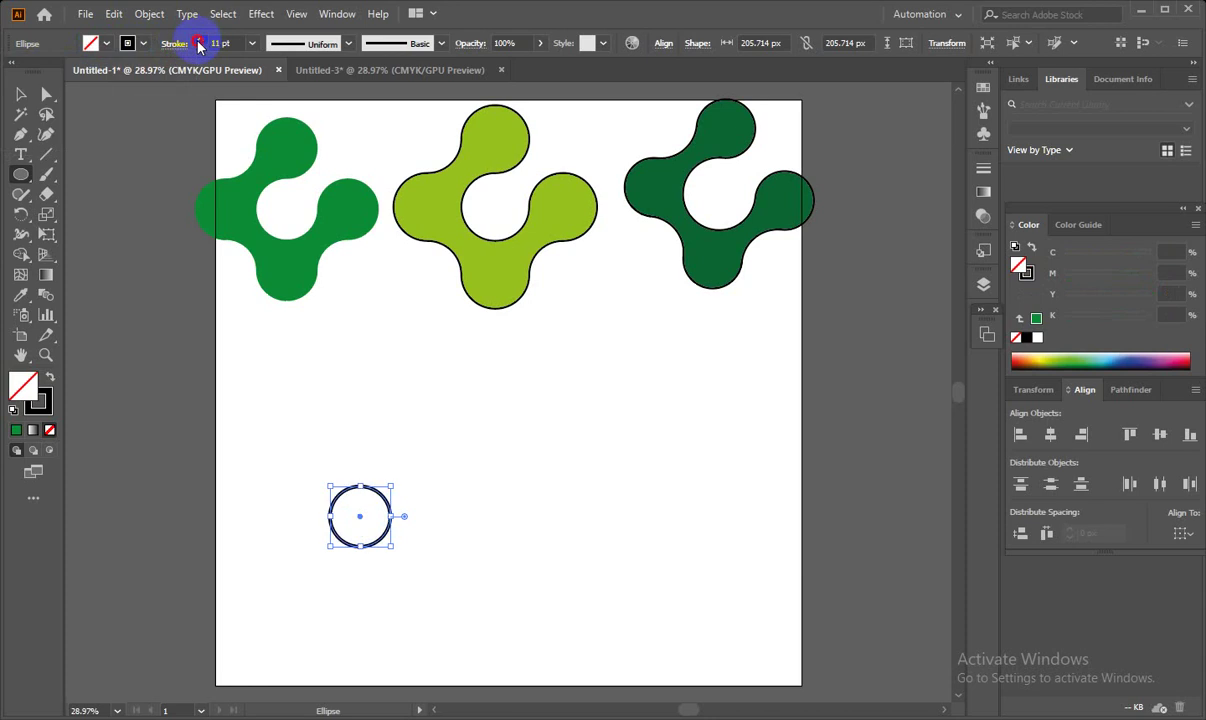
click(198, 44)
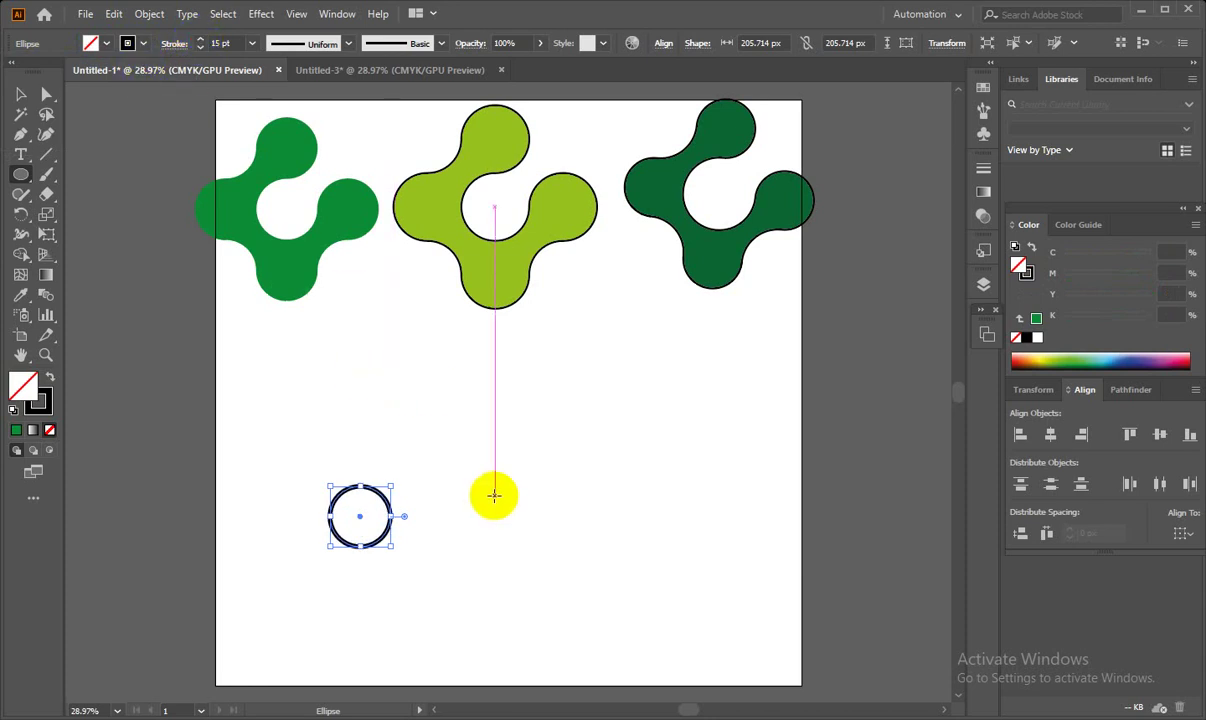
- Draw a larger outlined circle above-right of the small one
click(21, 95)
click(16, 175)
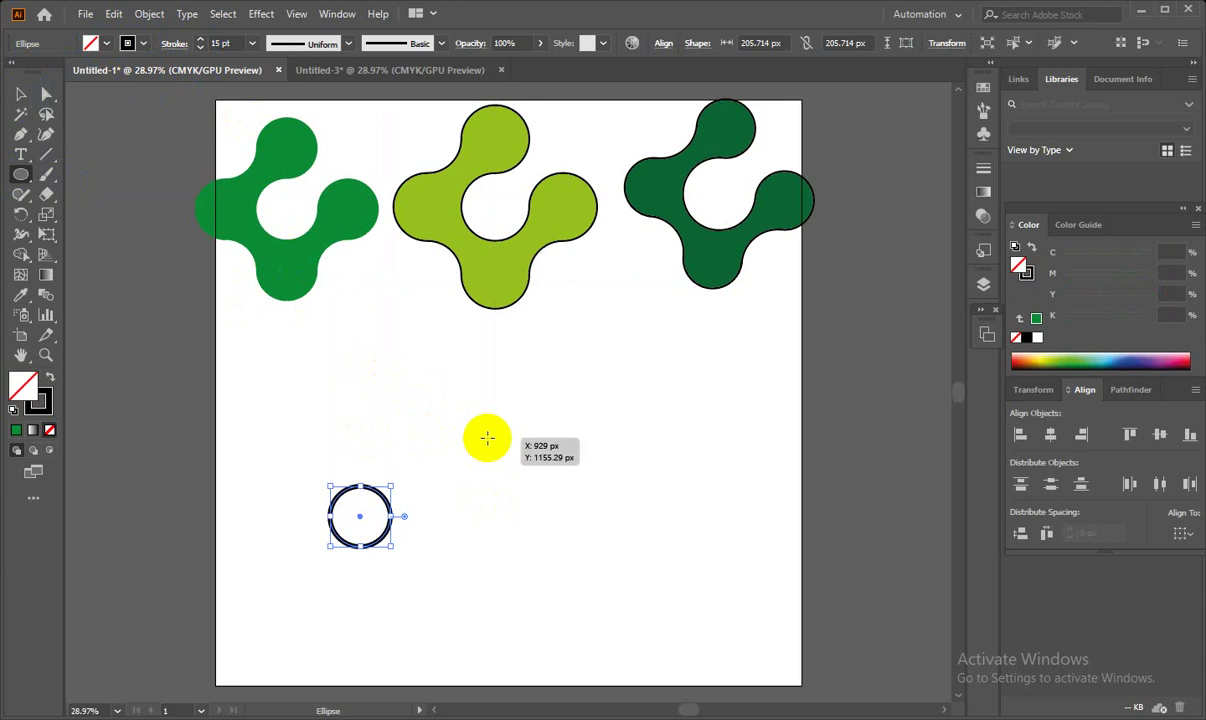
drag(487, 437, 548, 487)
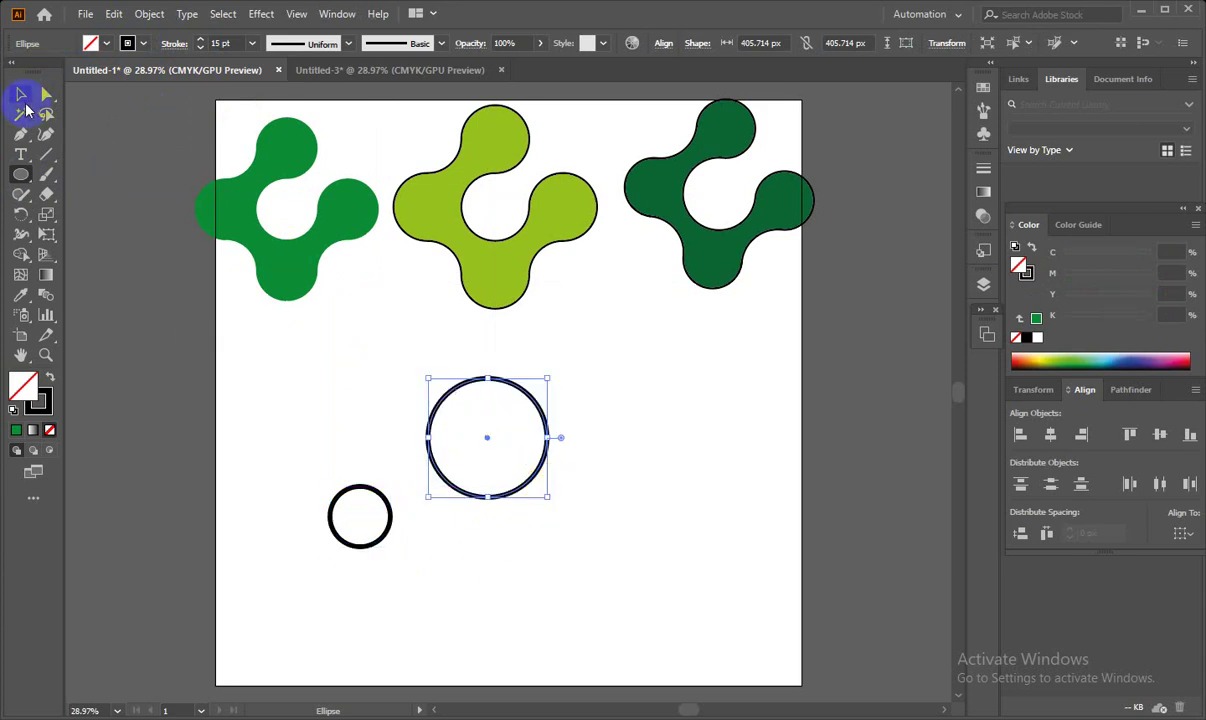
click(21, 96)
click(466, 607)
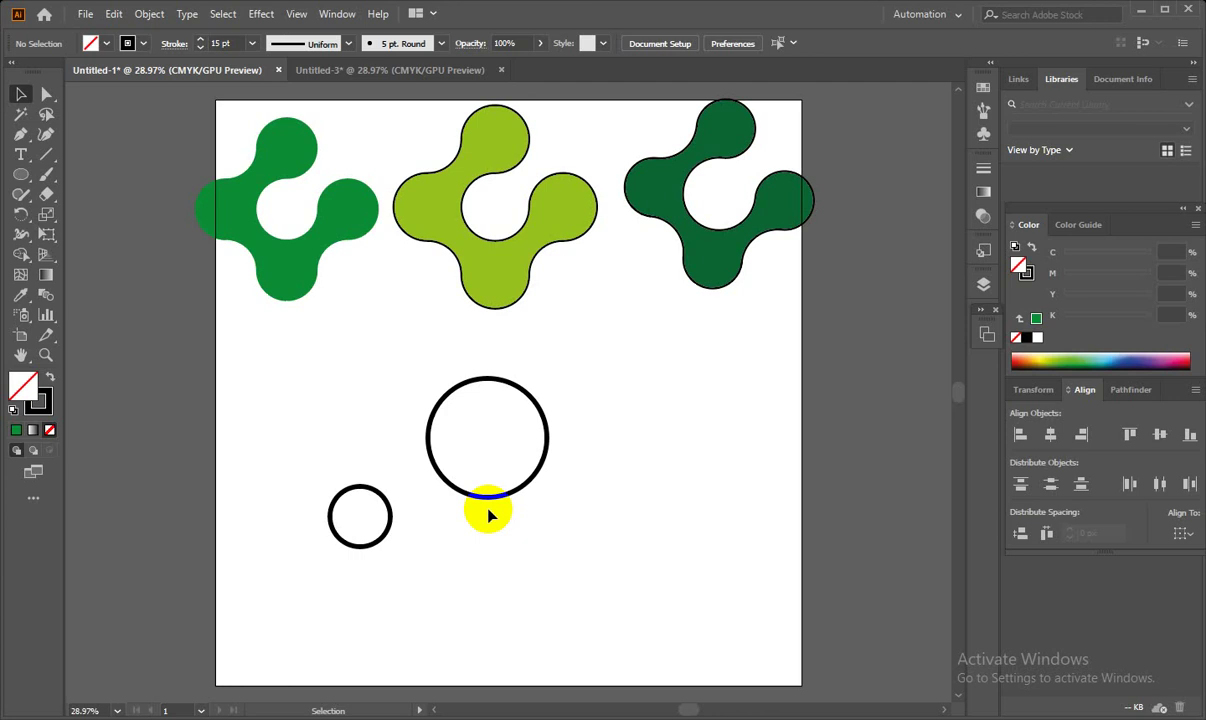
- Select both circles and run Metaball (Arc).jsx from Desktop\gdscripts\aics_scripts_en
drag(263, 389, 556, 570)
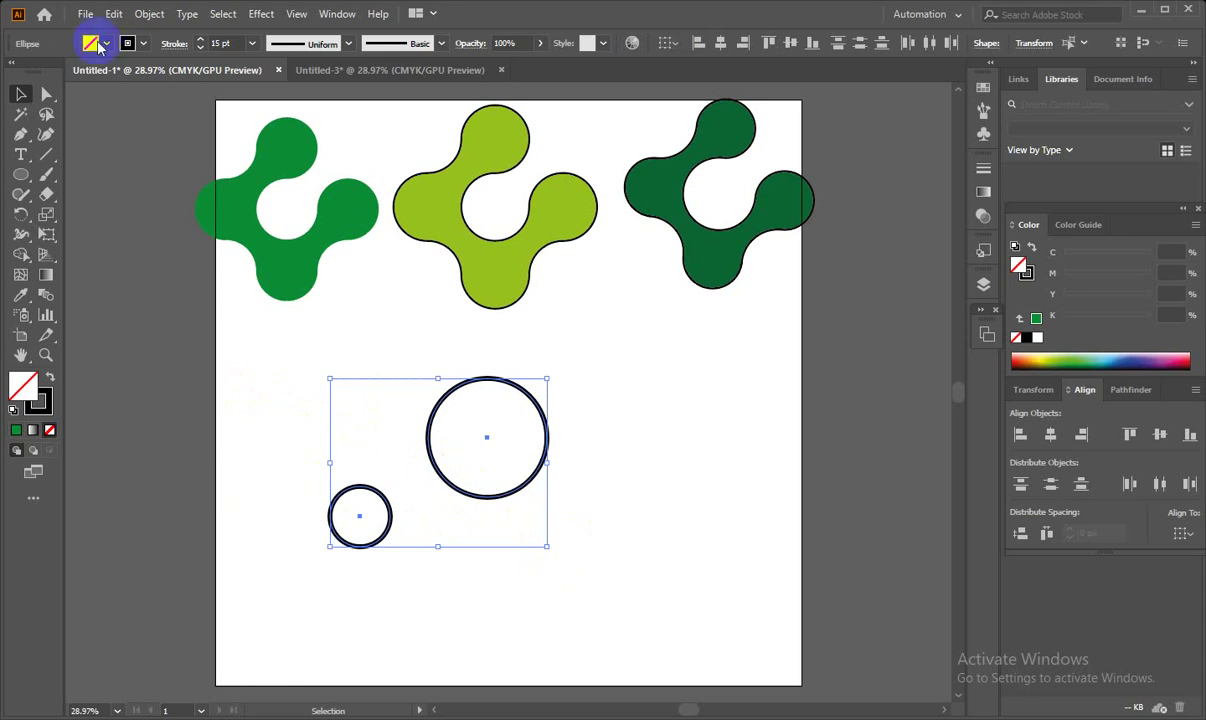
click(85, 14)
mouse_move(116, 370)
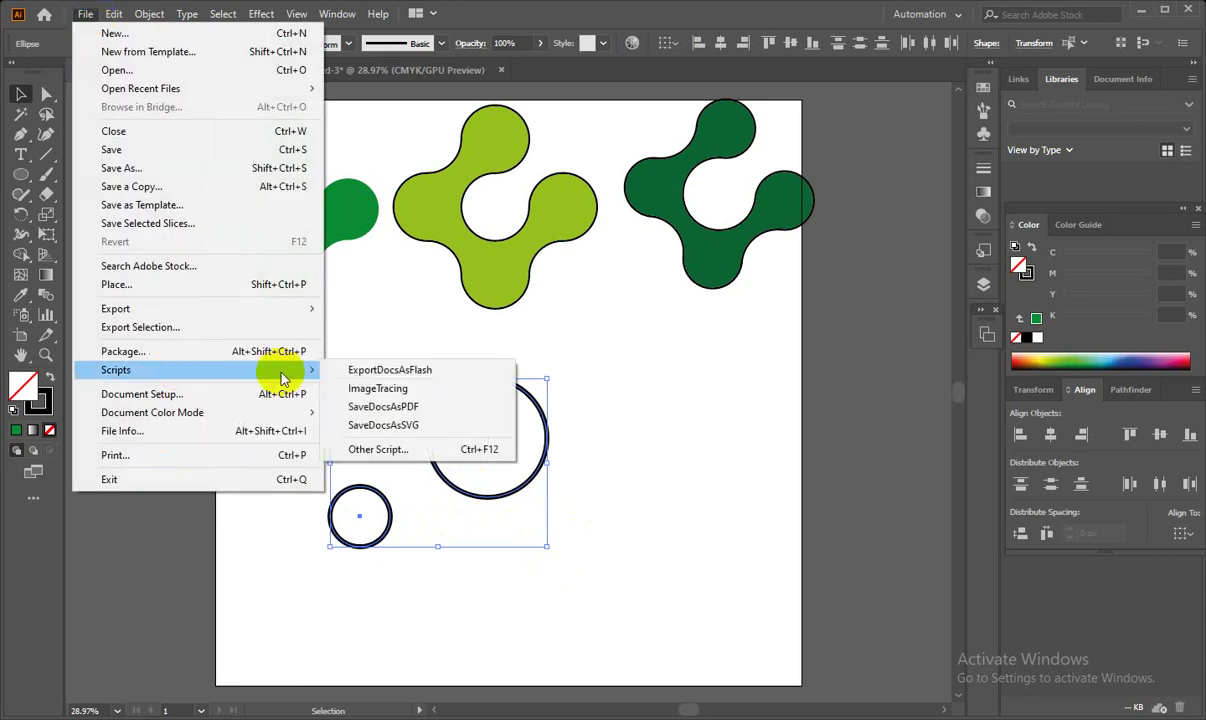
click(370, 449)
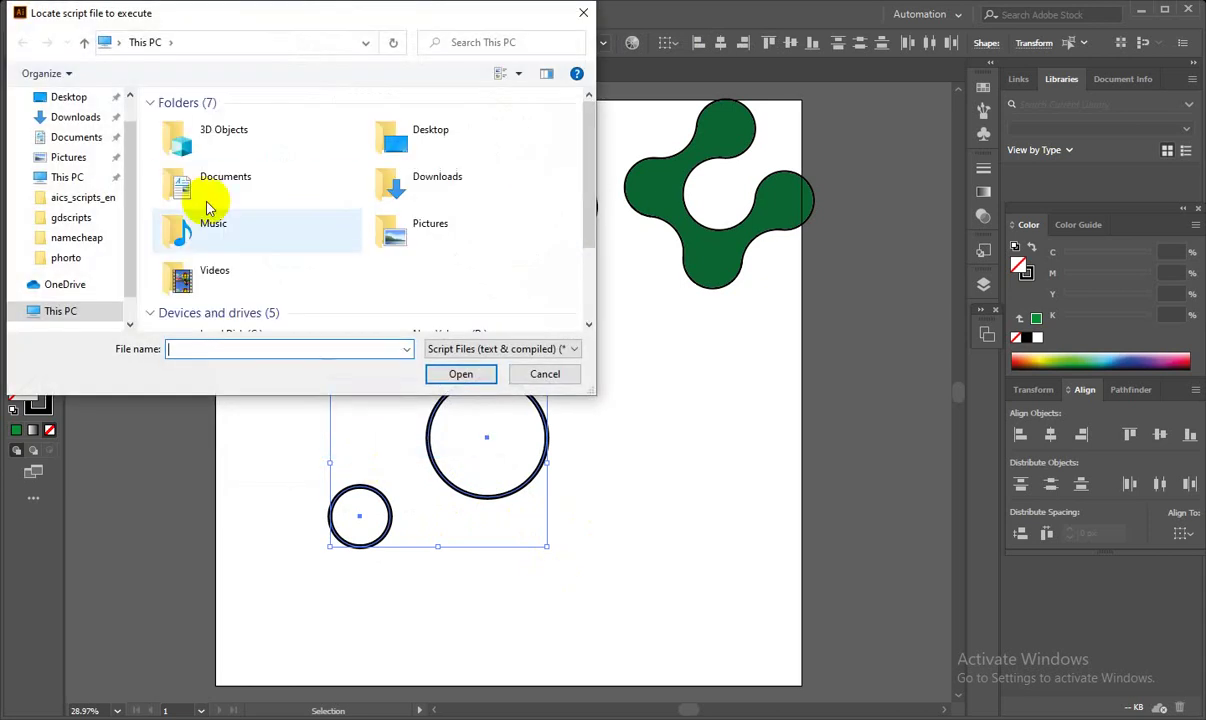
click(70, 97)
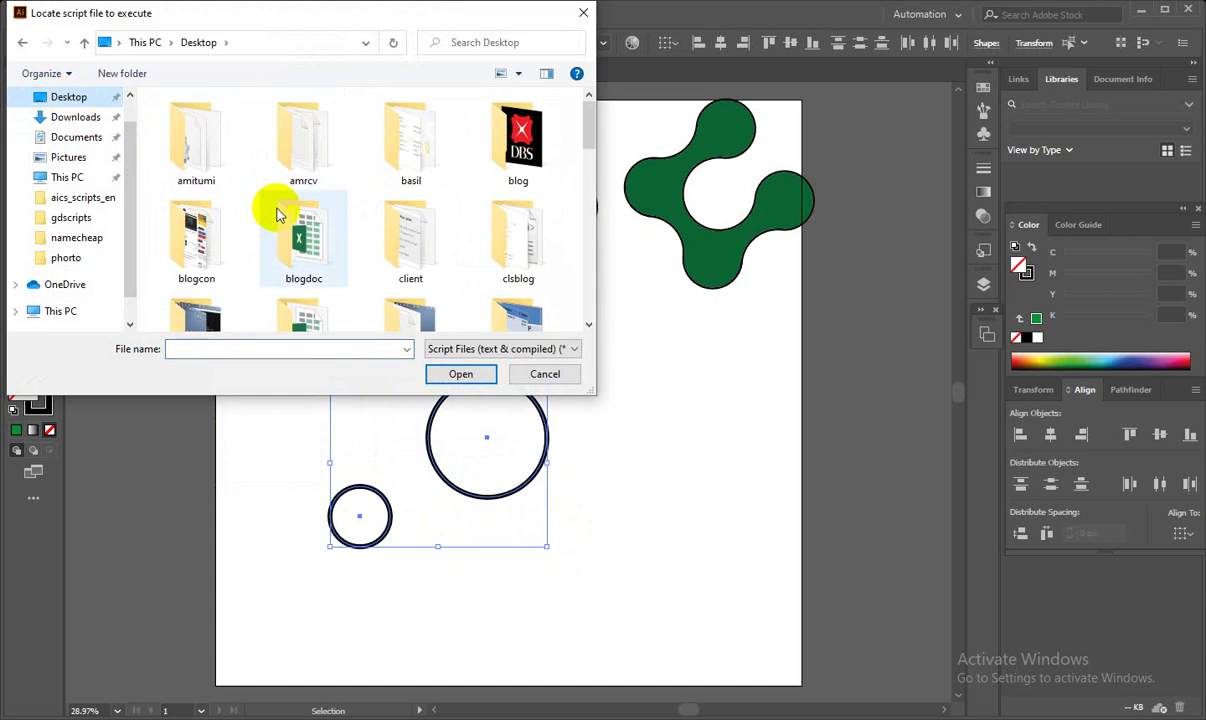
scroll(280, 215, down, 1)
scroll(320, 268, down, 2)
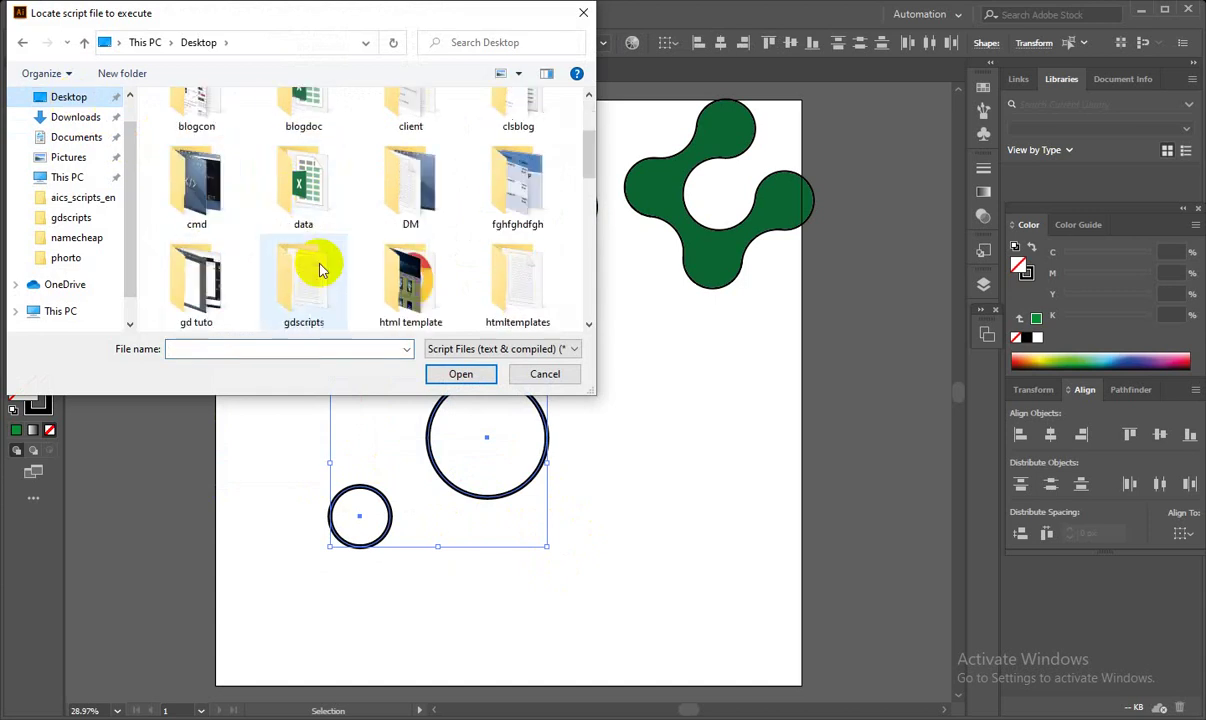
double_click(312, 264)
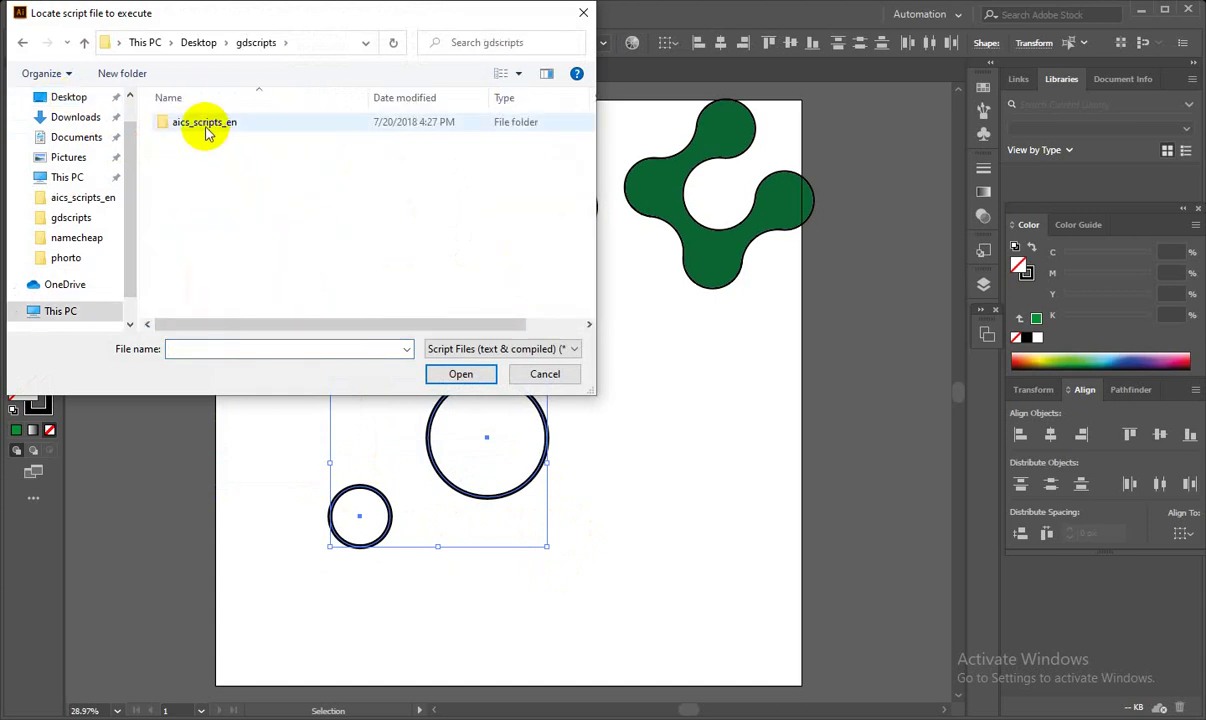
double_click(206, 128)
scroll(270, 200, down, 3)
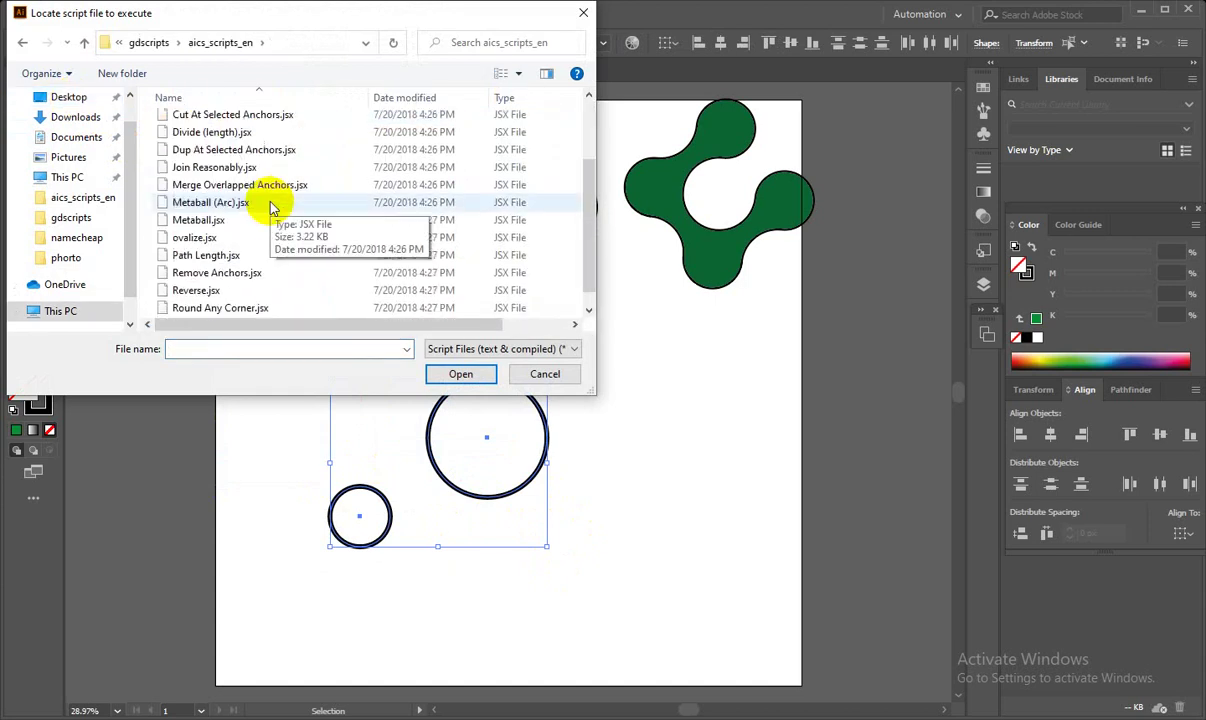
click(215, 203)
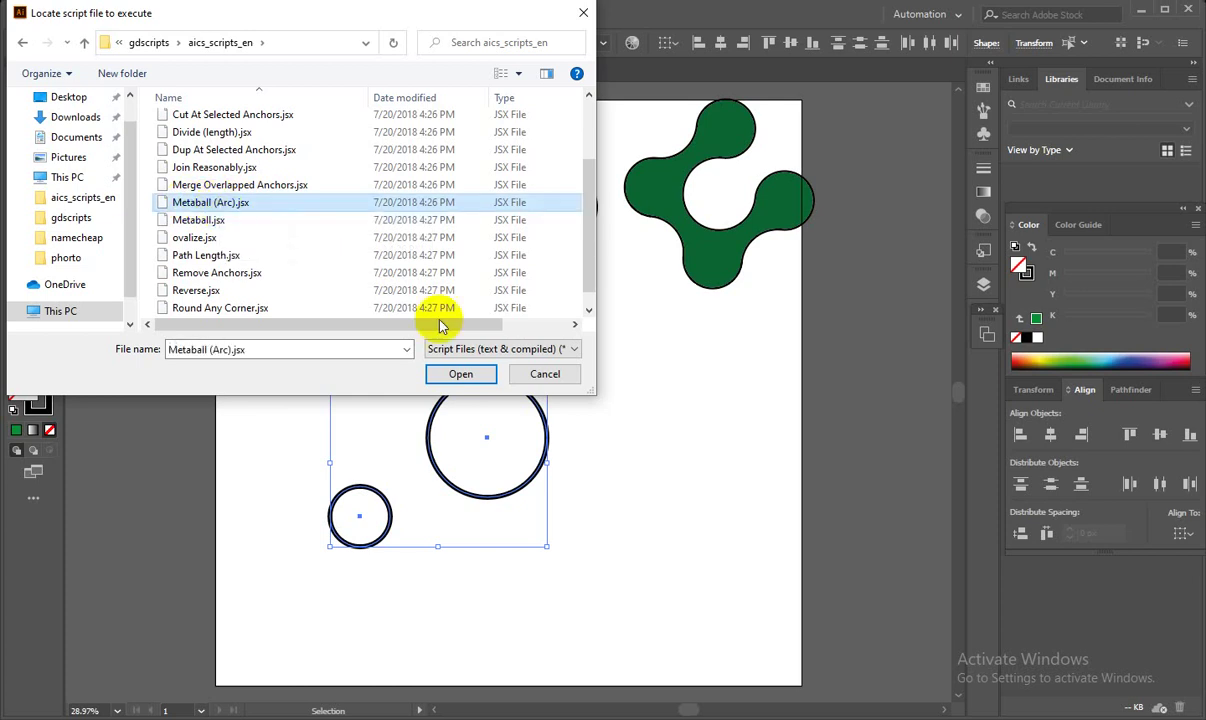
click(457, 378)
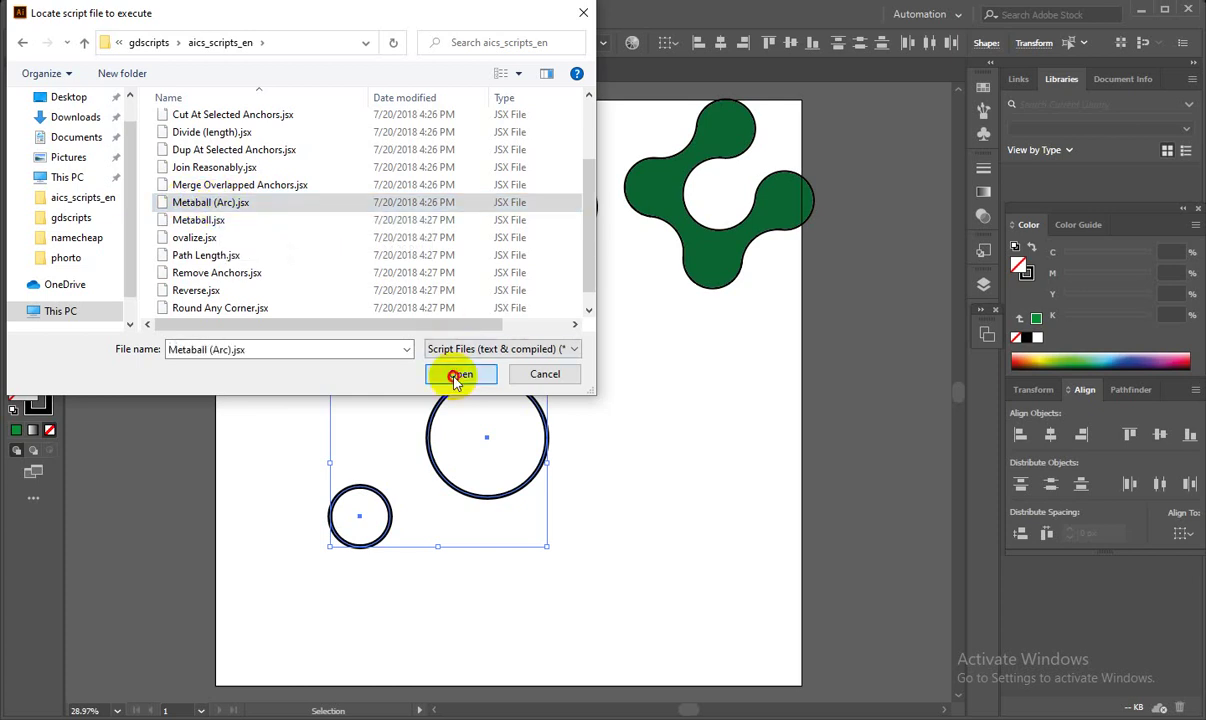
- Turn on the metaball preview and try wider centre-angle values
drag(573, 324, 560, 337)
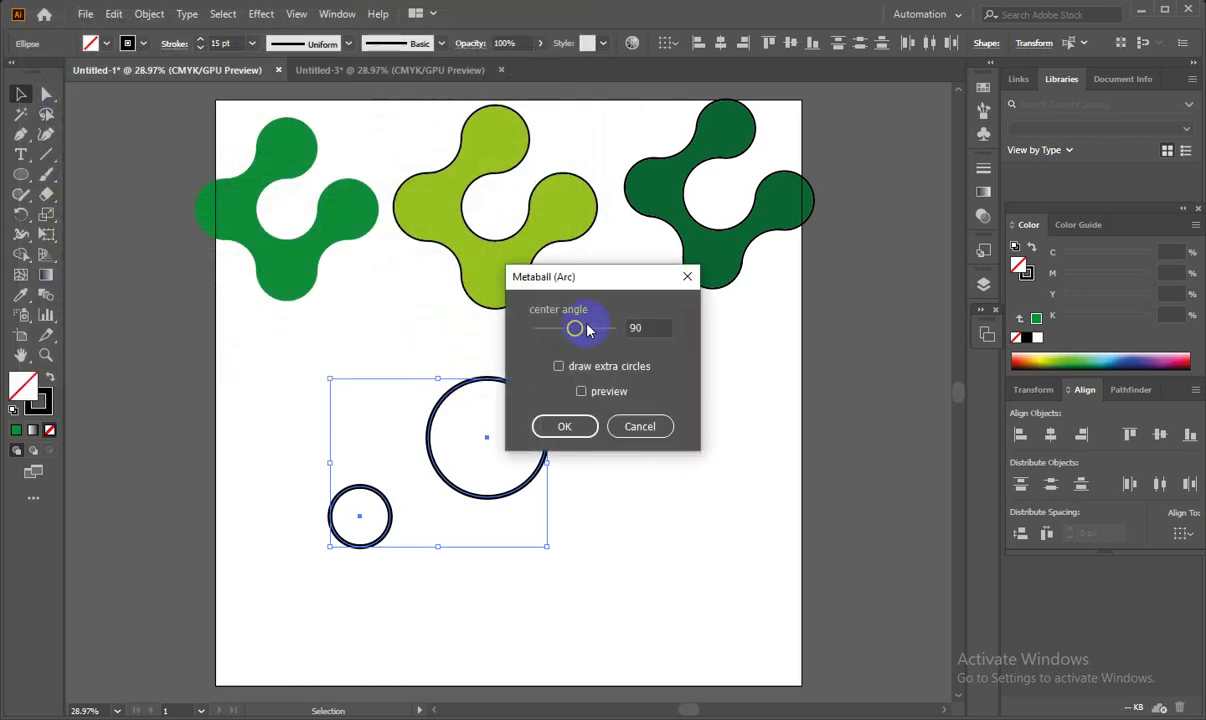
click(582, 392)
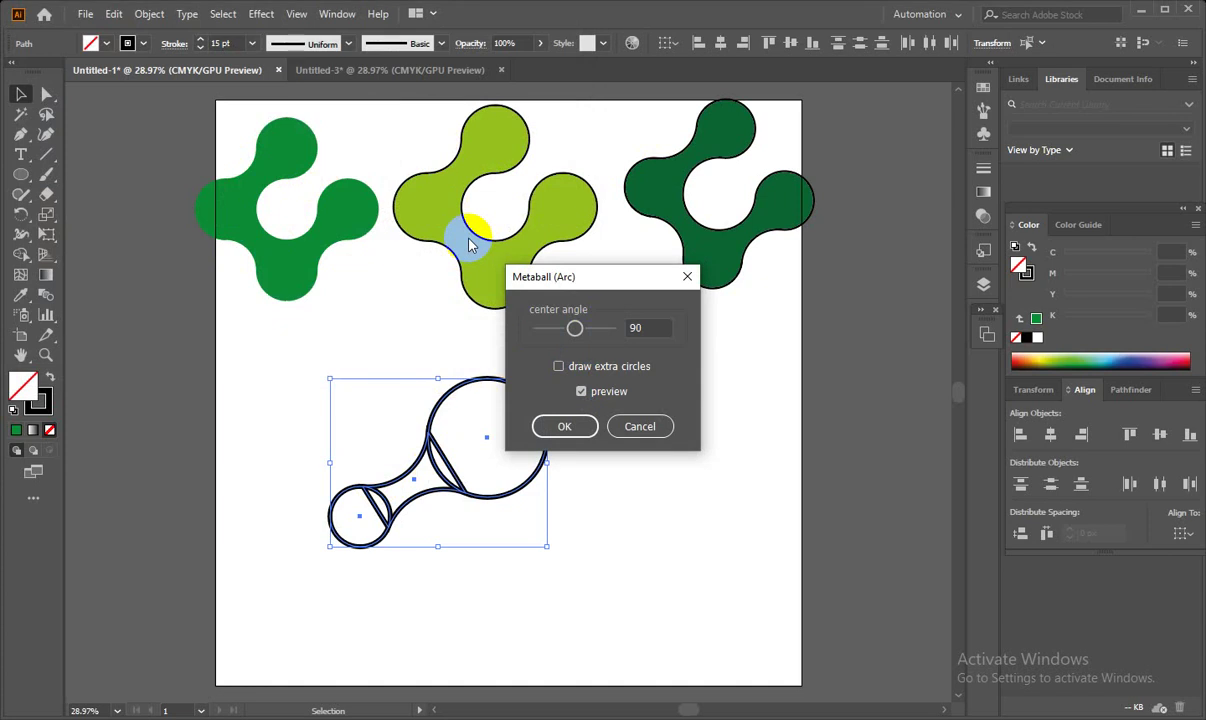
click(575, 330)
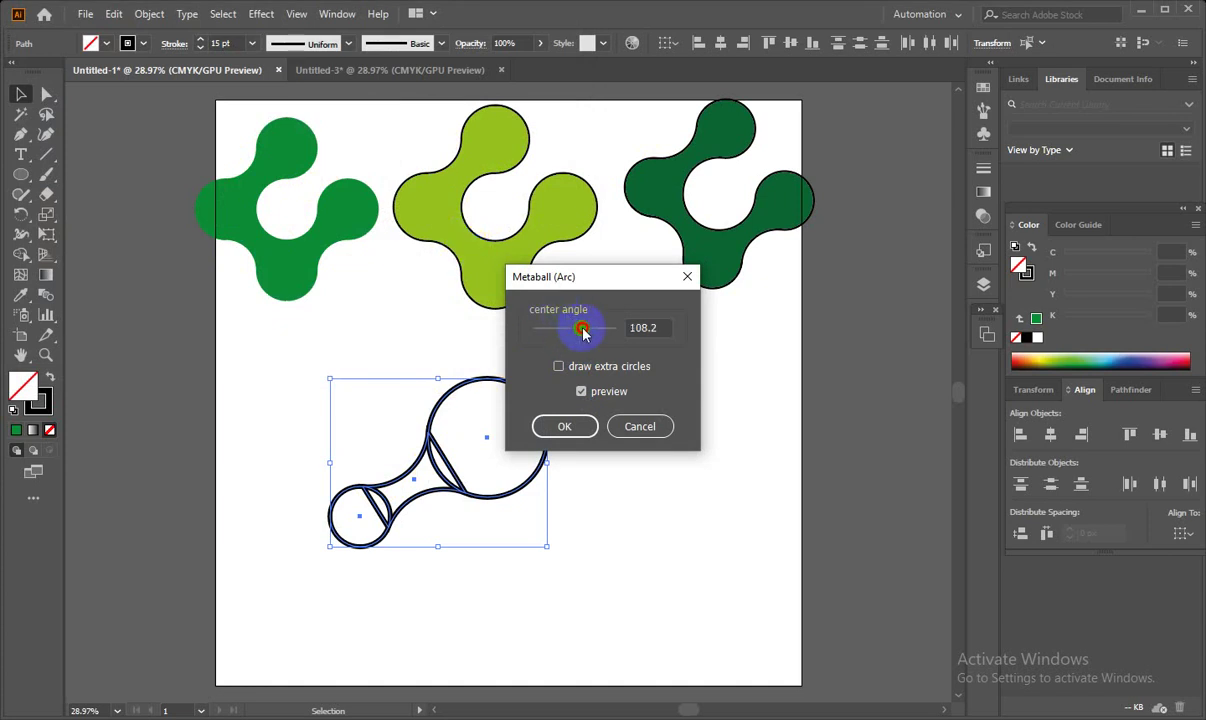
drag(584, 333, 585, 333)
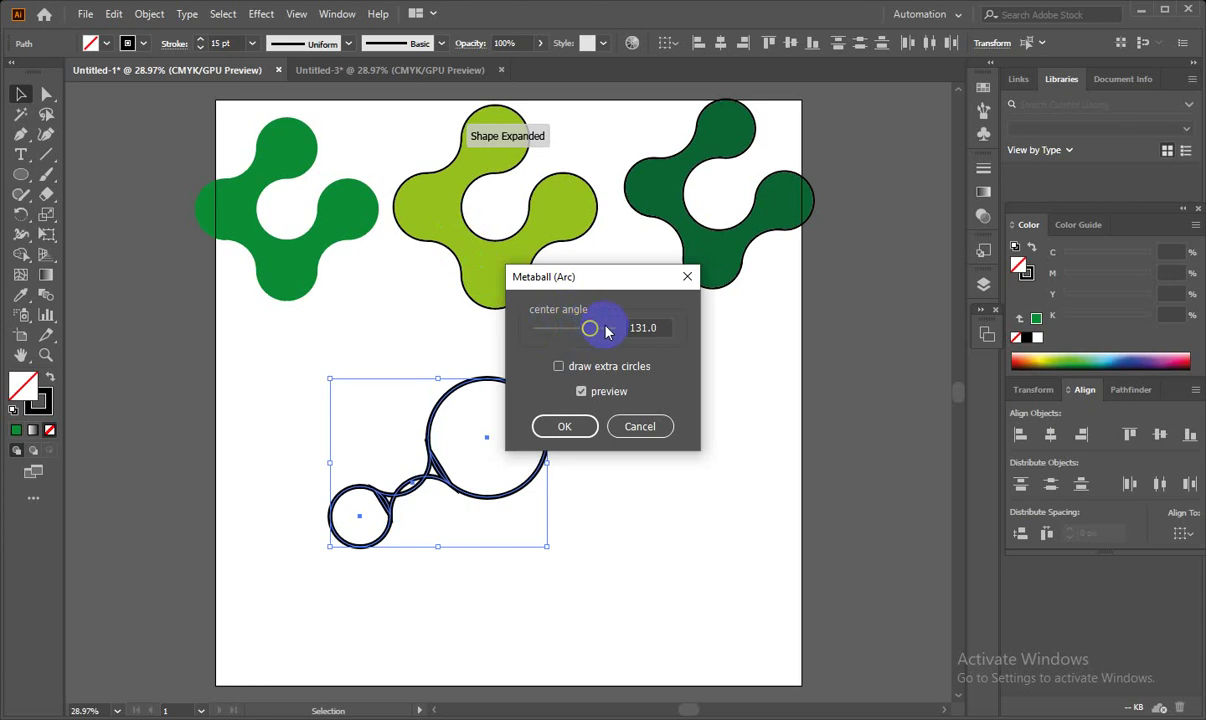
click(646, 328)
drag(588, 333, 592, 334)
click(640, 328)
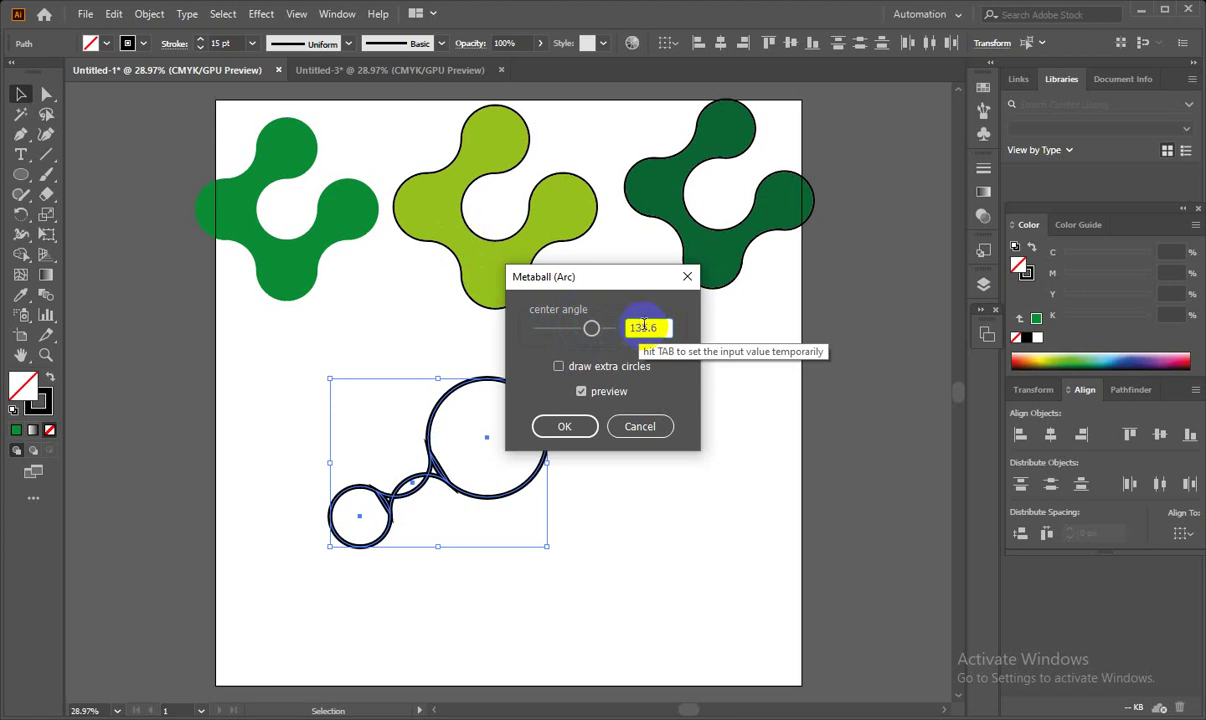
click(591, 330)
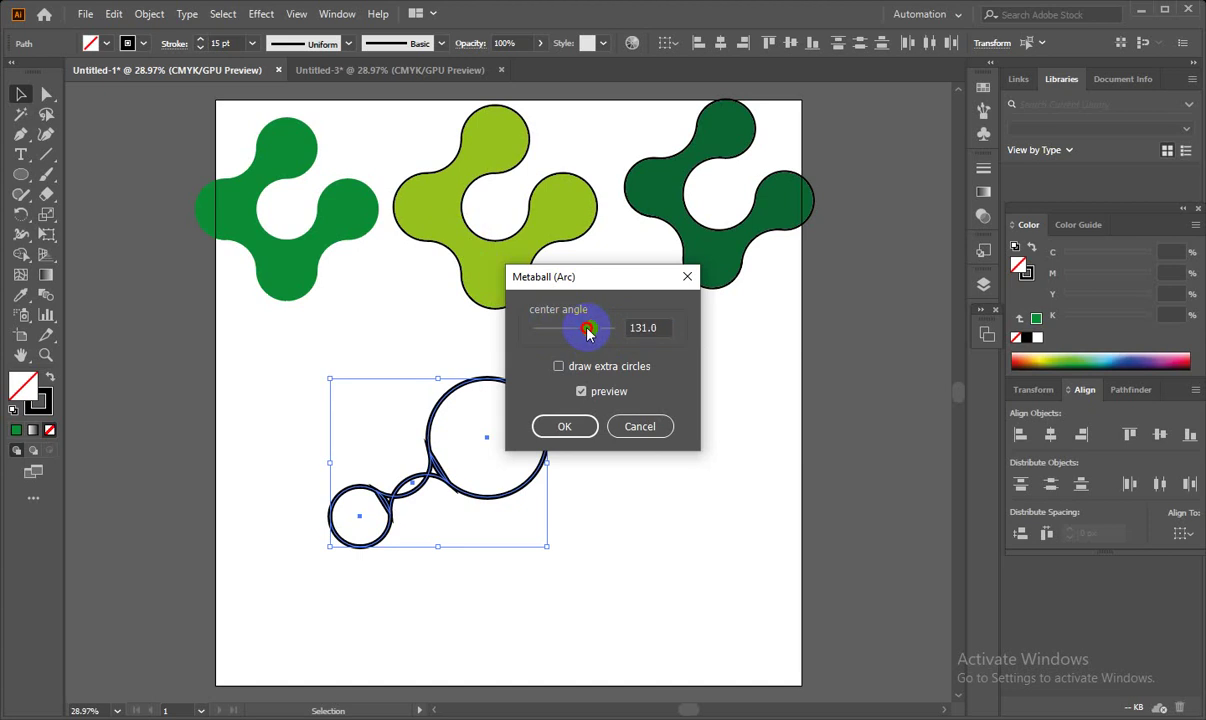
- Set the metaball bridge centre angle to exactly 100
drag(583, 330, 534, 334)
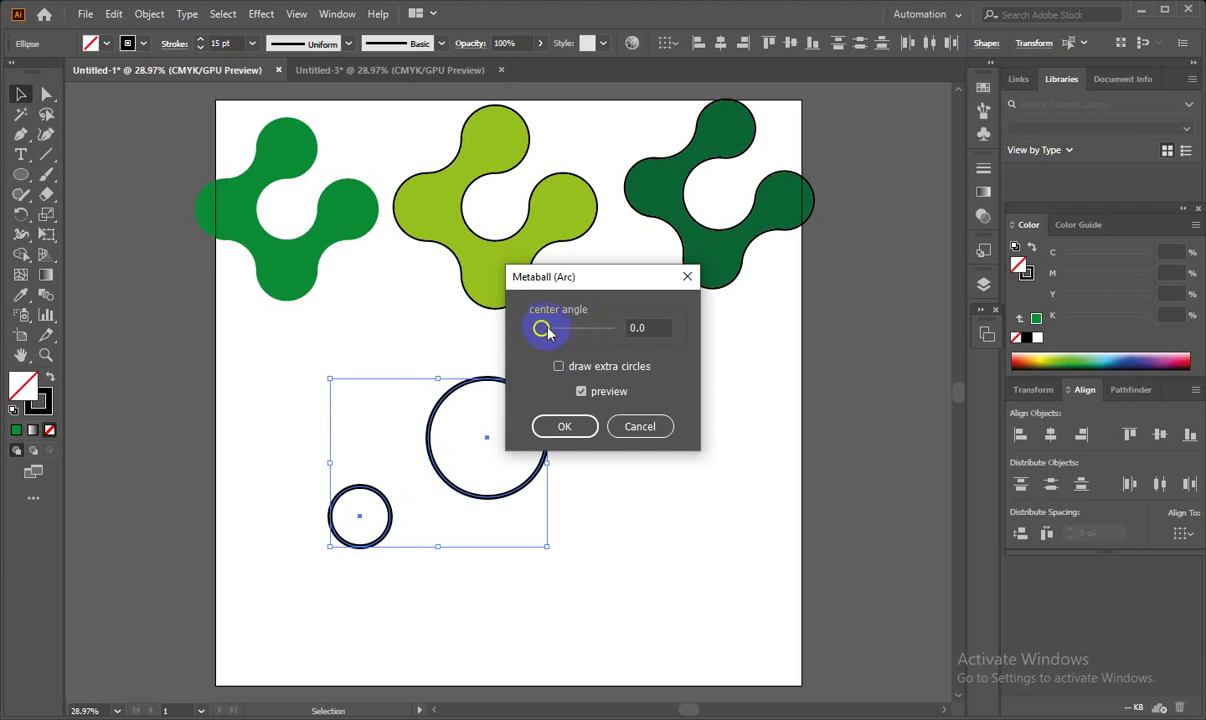
drag(543, 330, 546, 331)
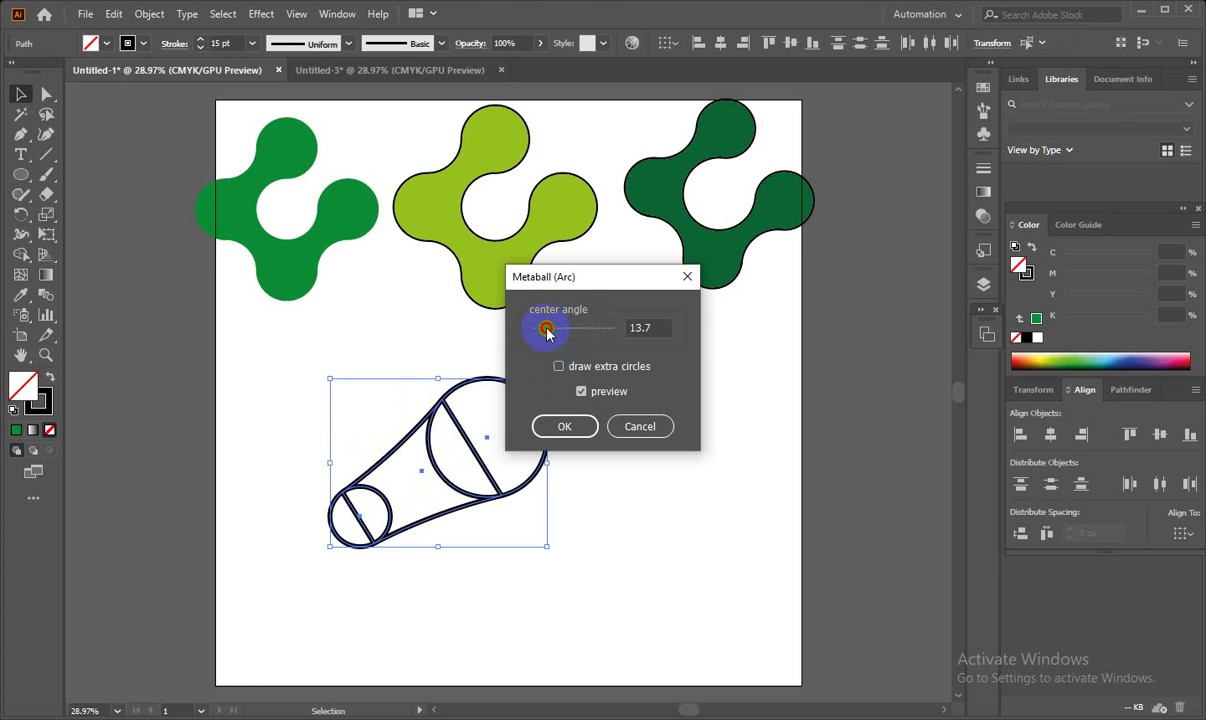
mouse_move(551, 333)
mouse_down()
mouse_move(584, 336)
mouse_move(569, 336)
mouse_up()
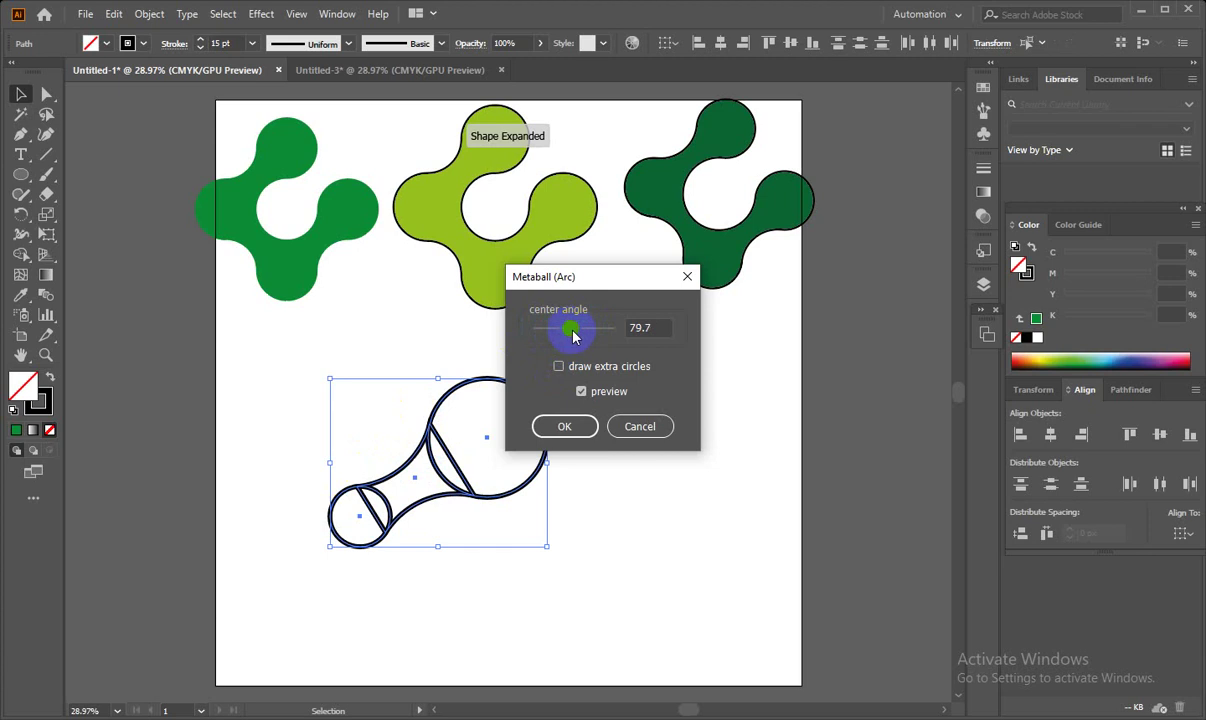
click(641, 328)
text(90)
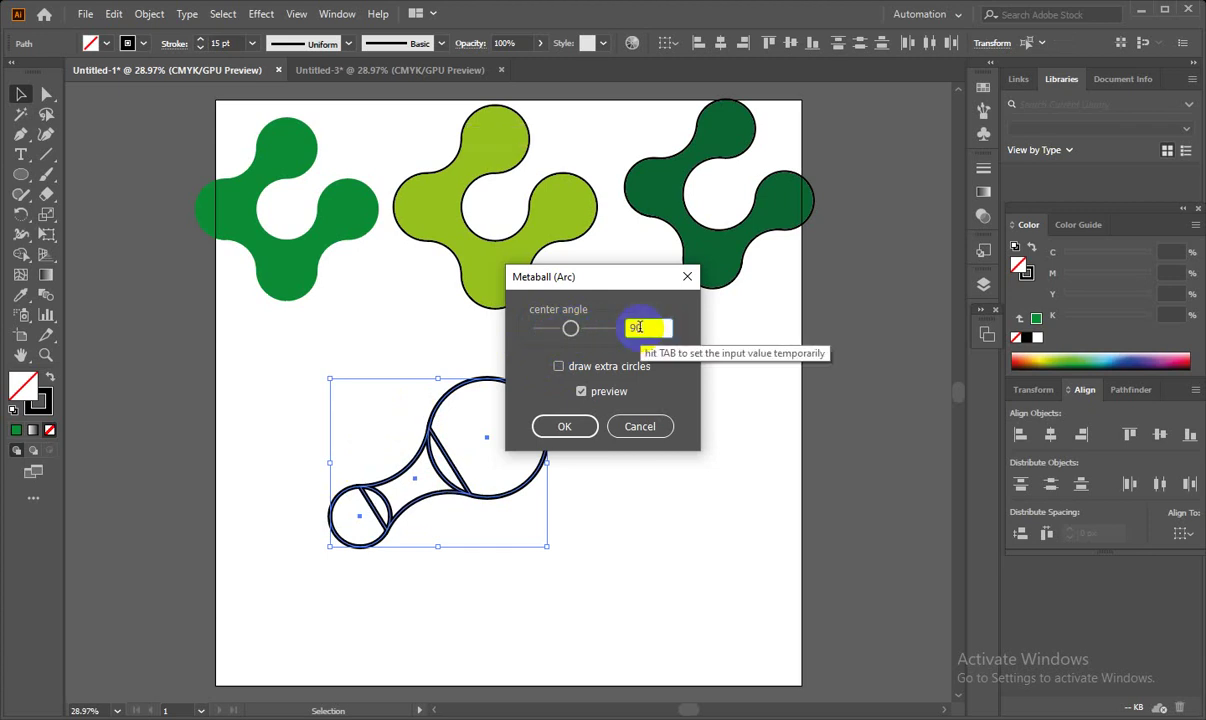
double_click(634, 329)
text(100)
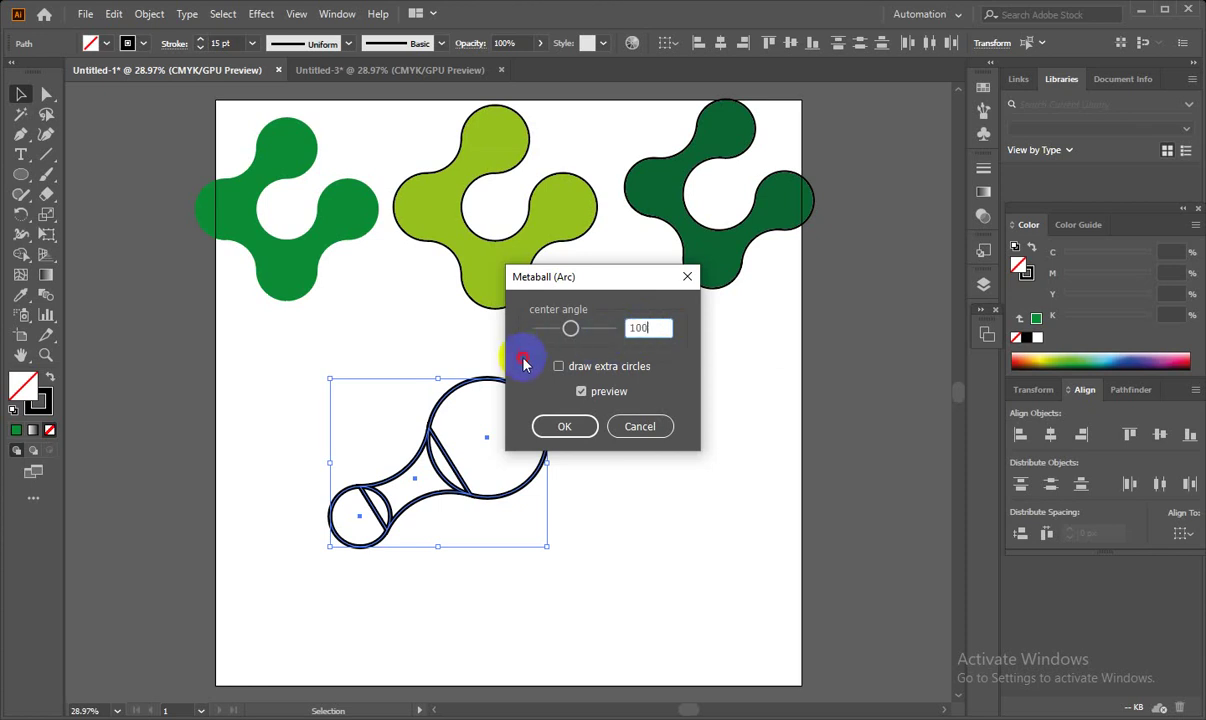
click(578, 330)
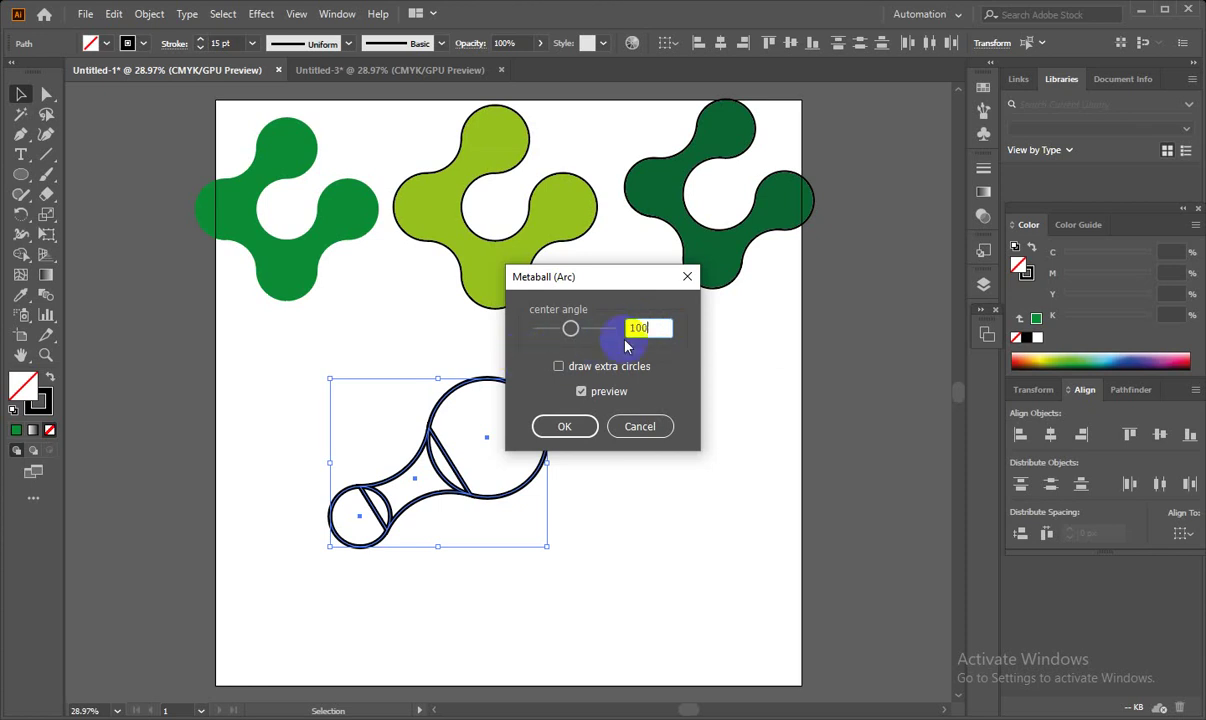
click(571, 332)
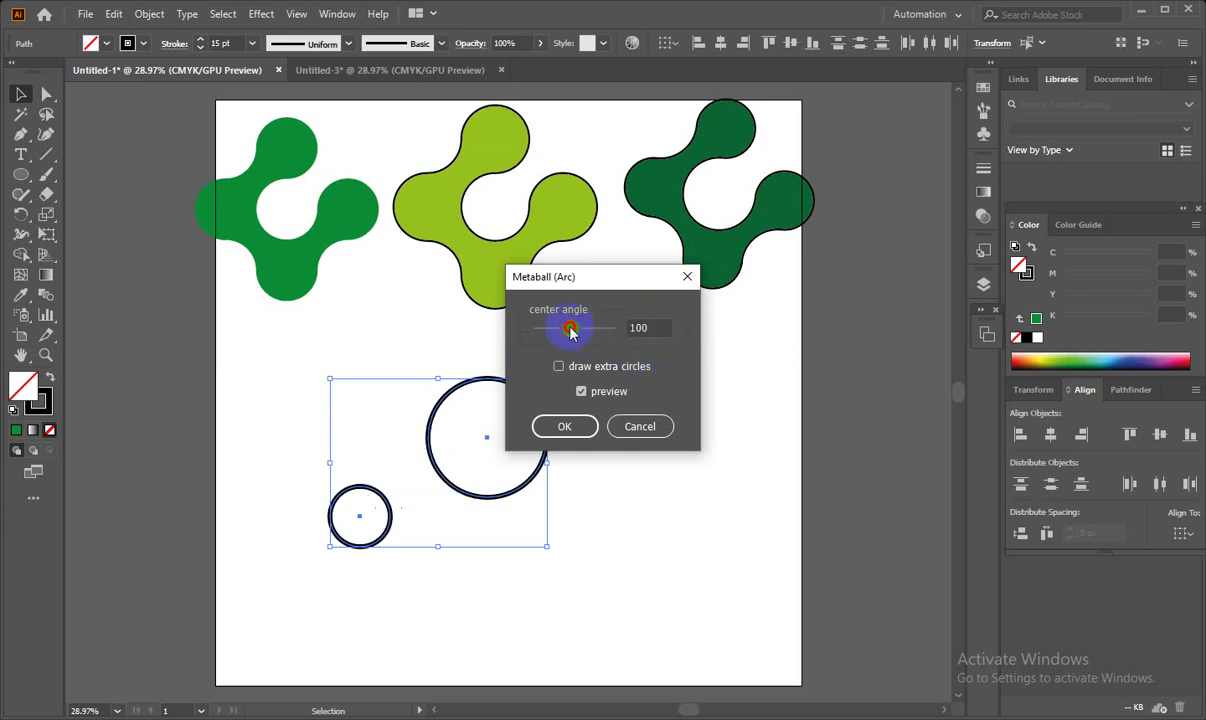
drag(571, 332, 578, 330)
click(666, 369)
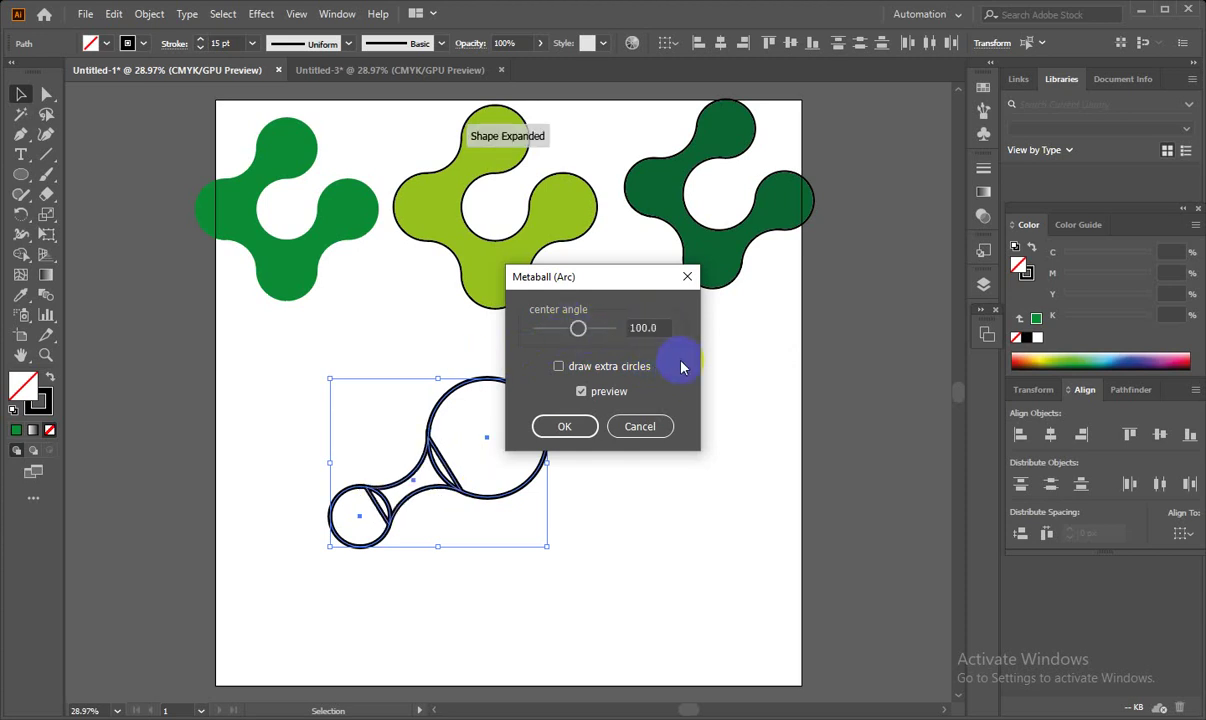
- Leave 'draw extra circles' unchecked and apply the metaball bridge
click(586, 376)
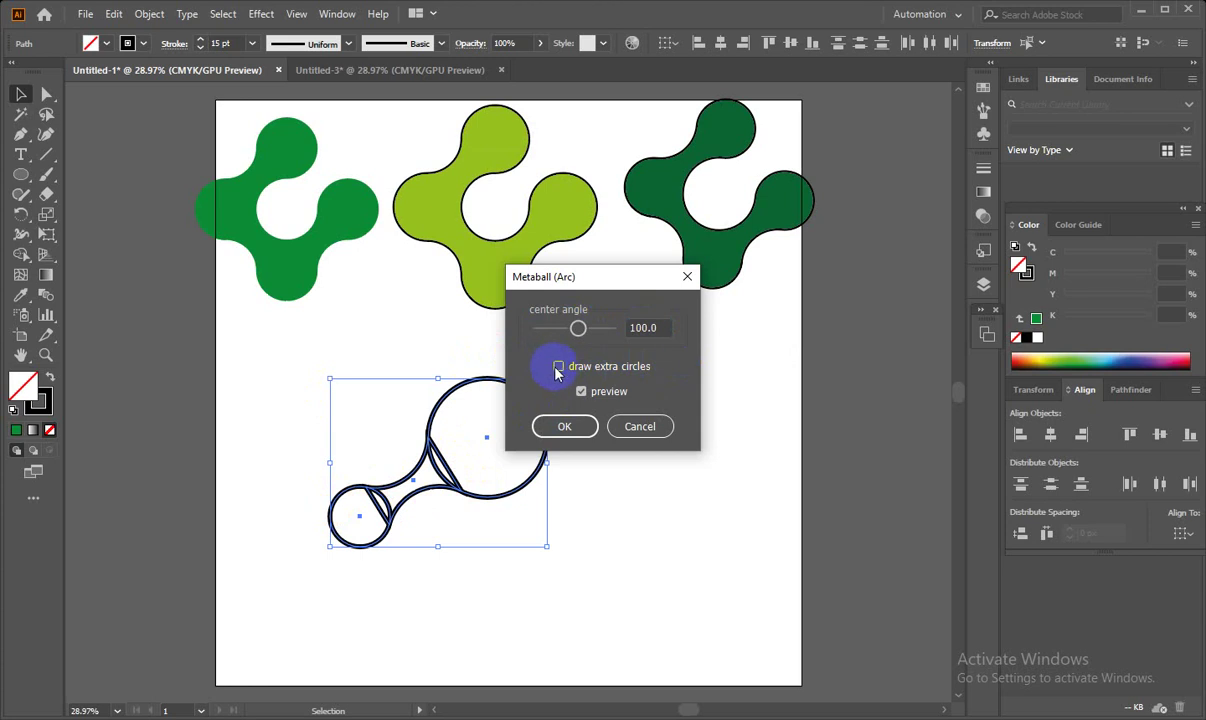
click(559, 367)
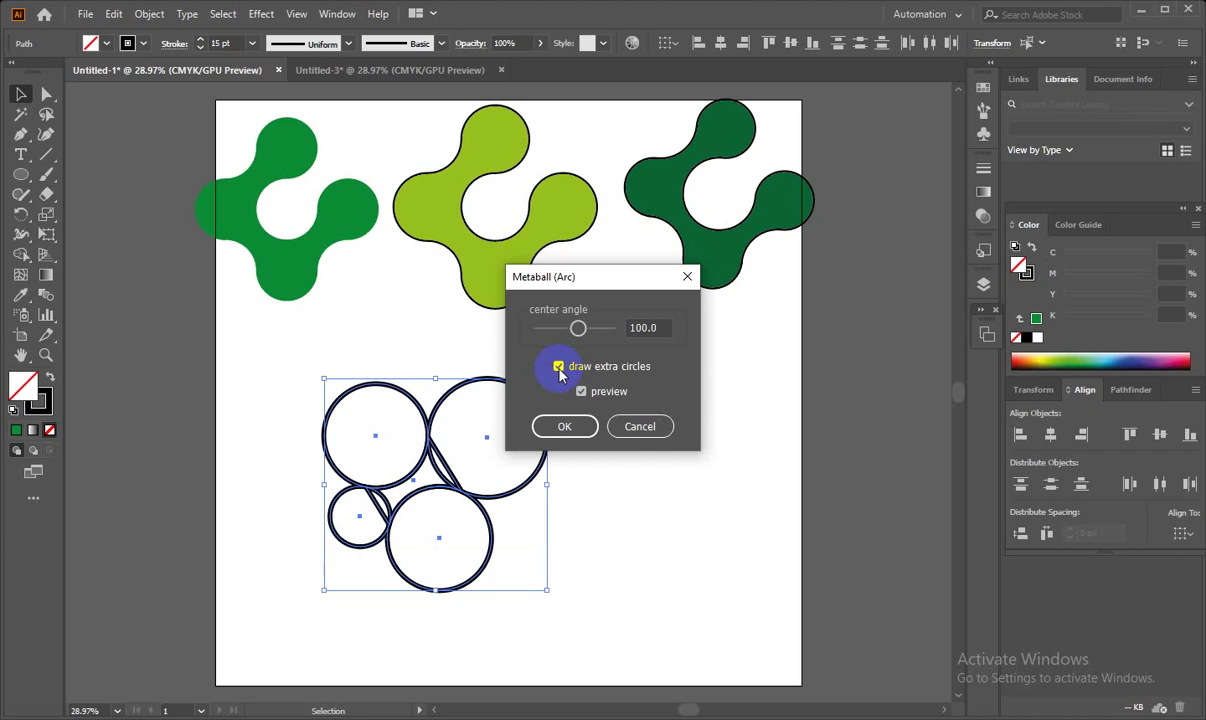
click(559, 367)
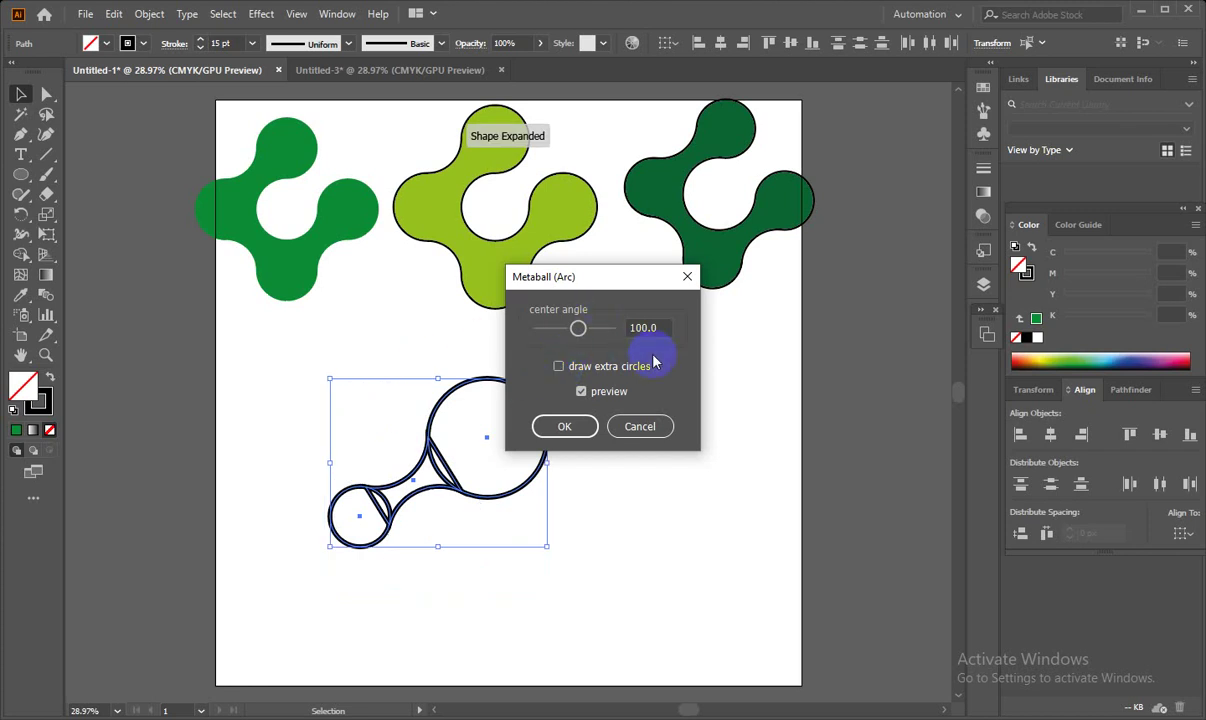
click(559, 367)
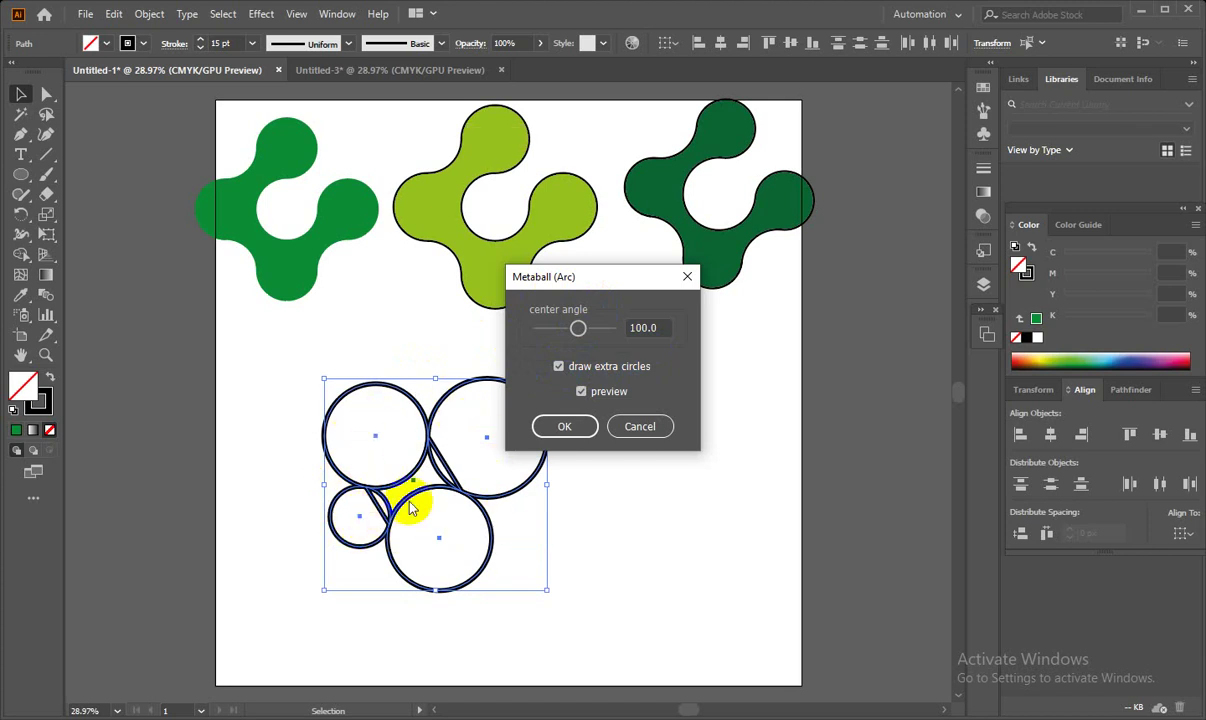
click(558, 366)
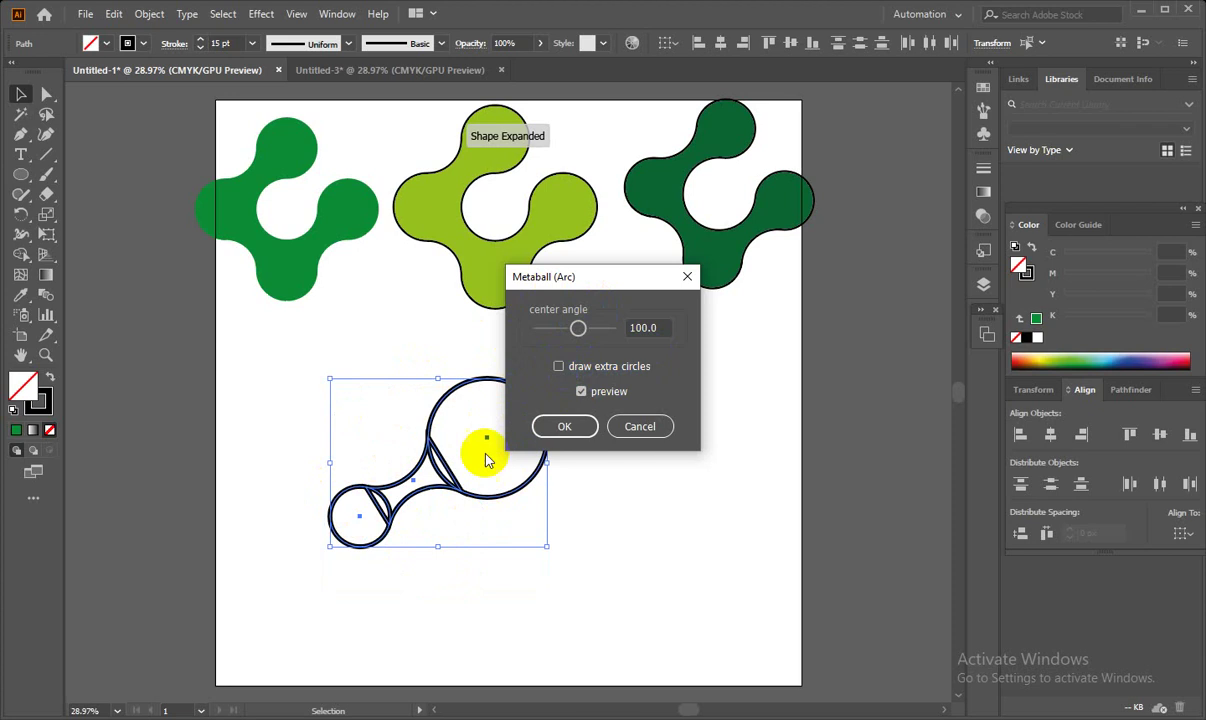
click(566, 427)
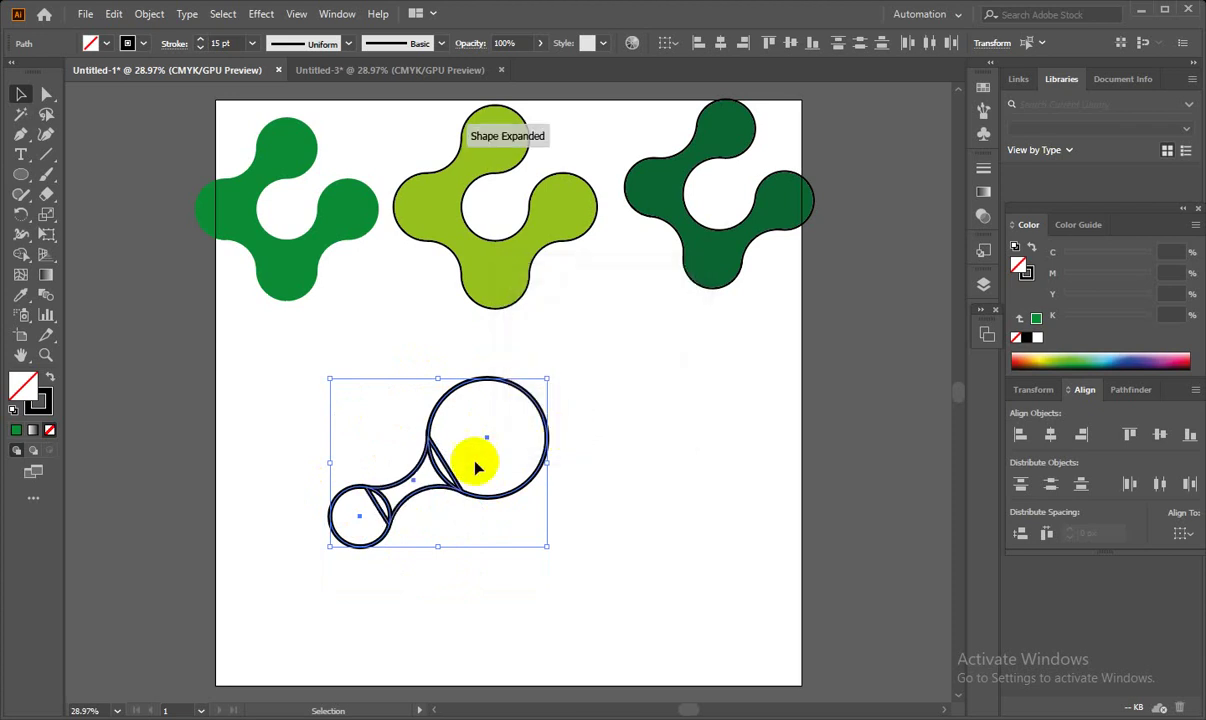
- Select the metaball outline and merge both circles and the bridge with Shape Builder
click(600, 485)
drag(320, 385, 552, 538)
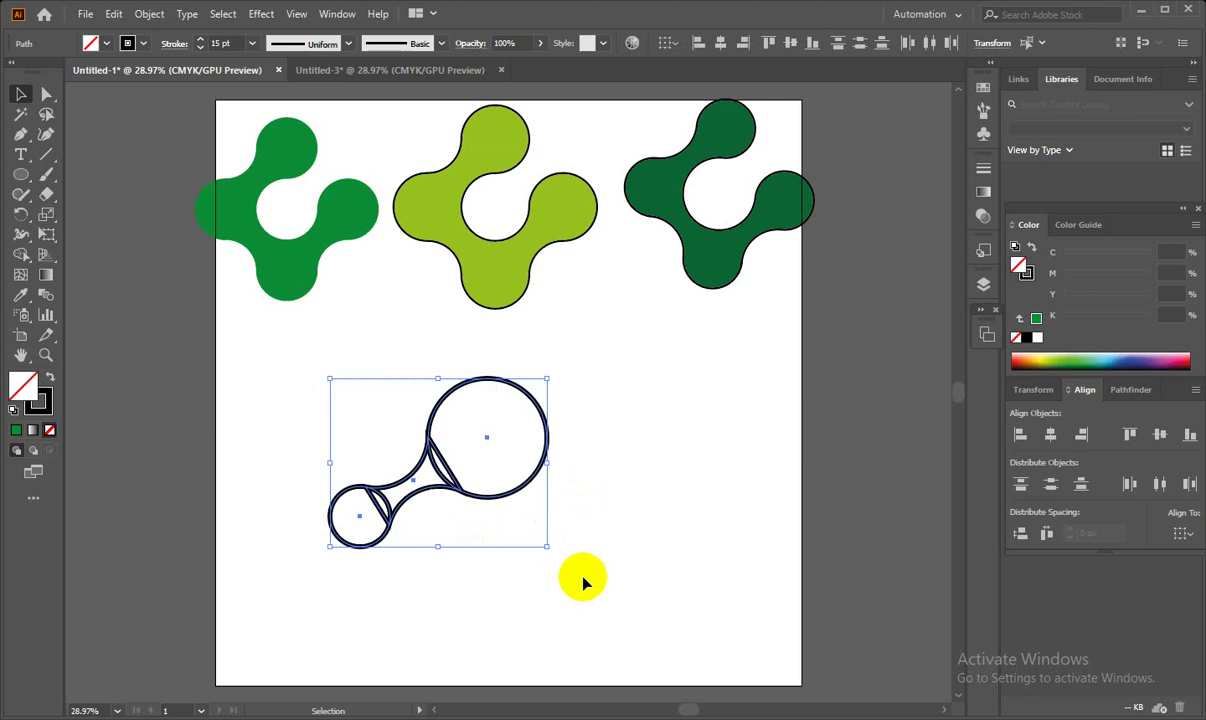
key(a)
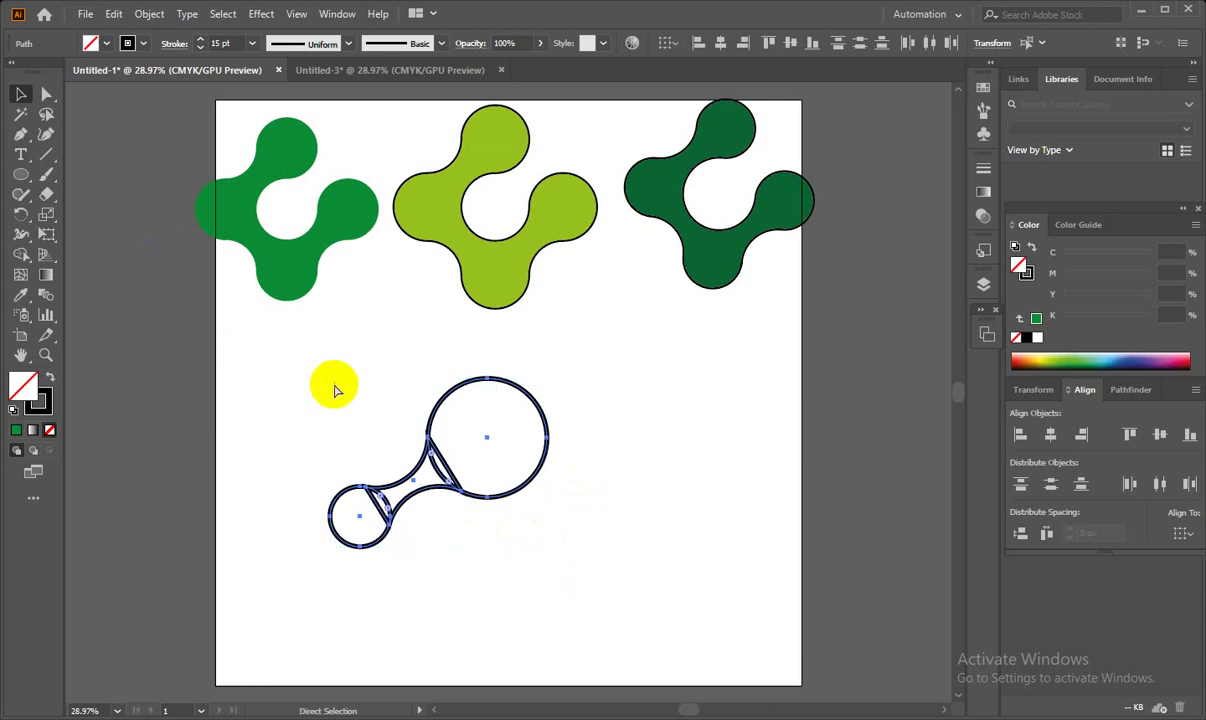
key(v)
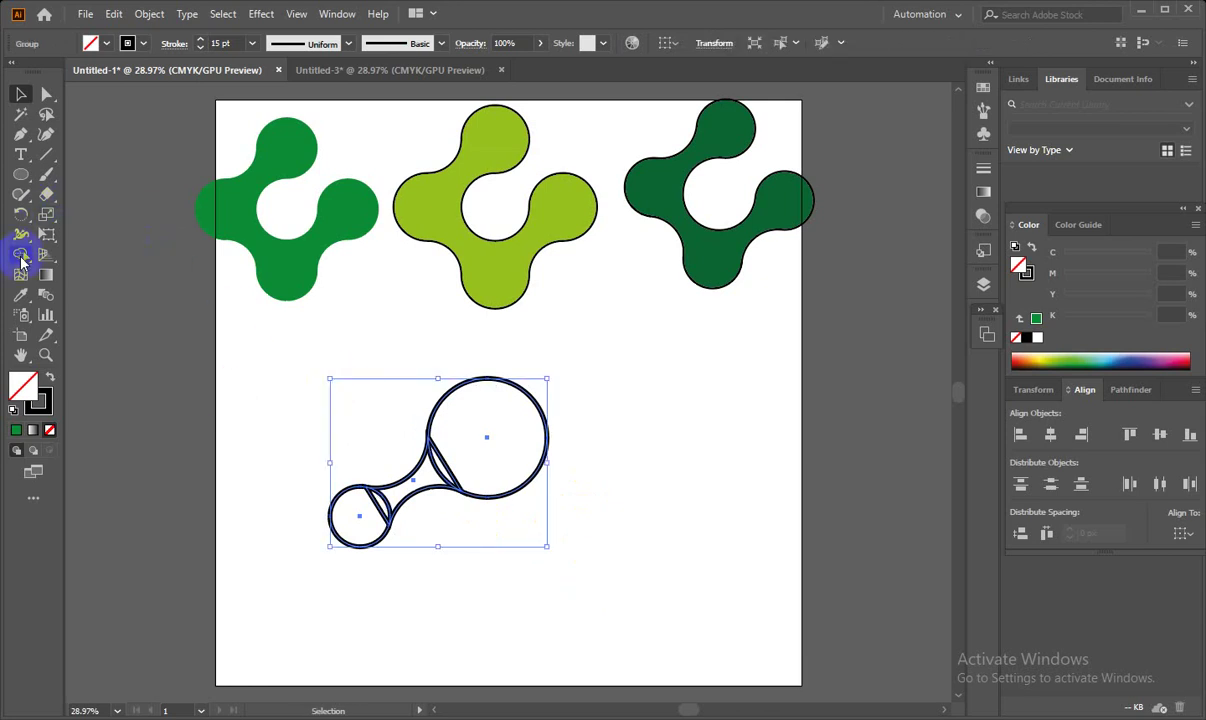
click(21, 254)
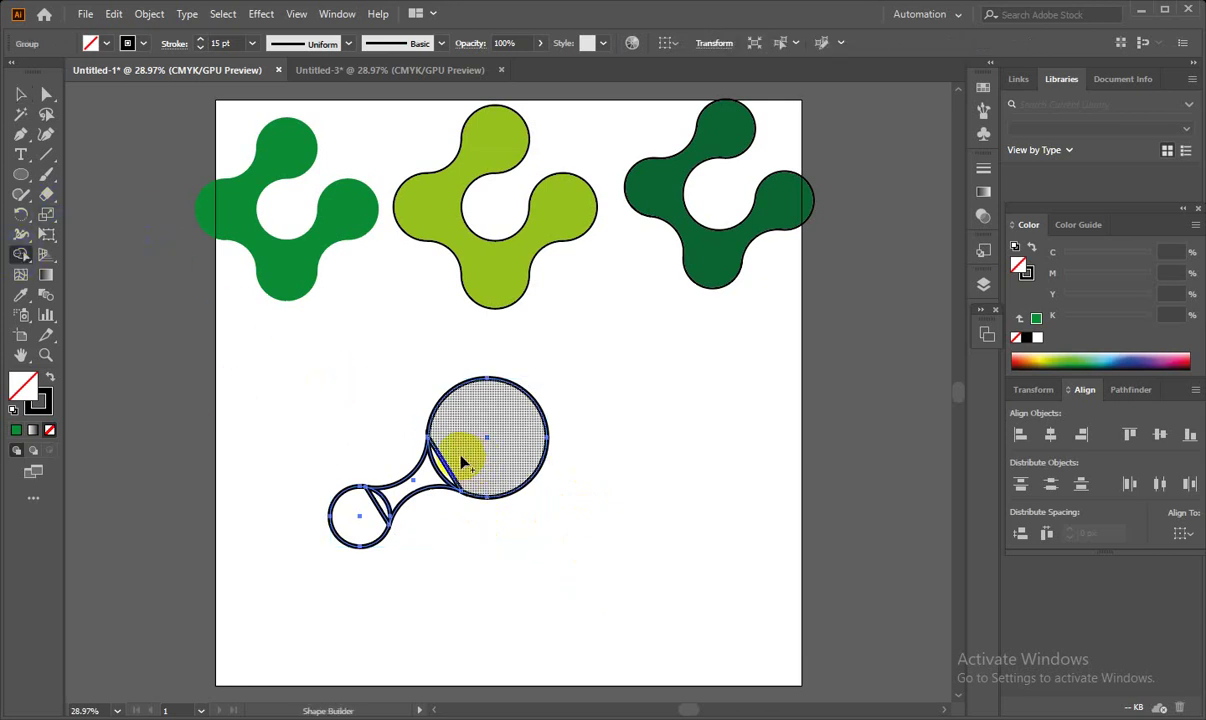
drag(463, 461, 358, 506)
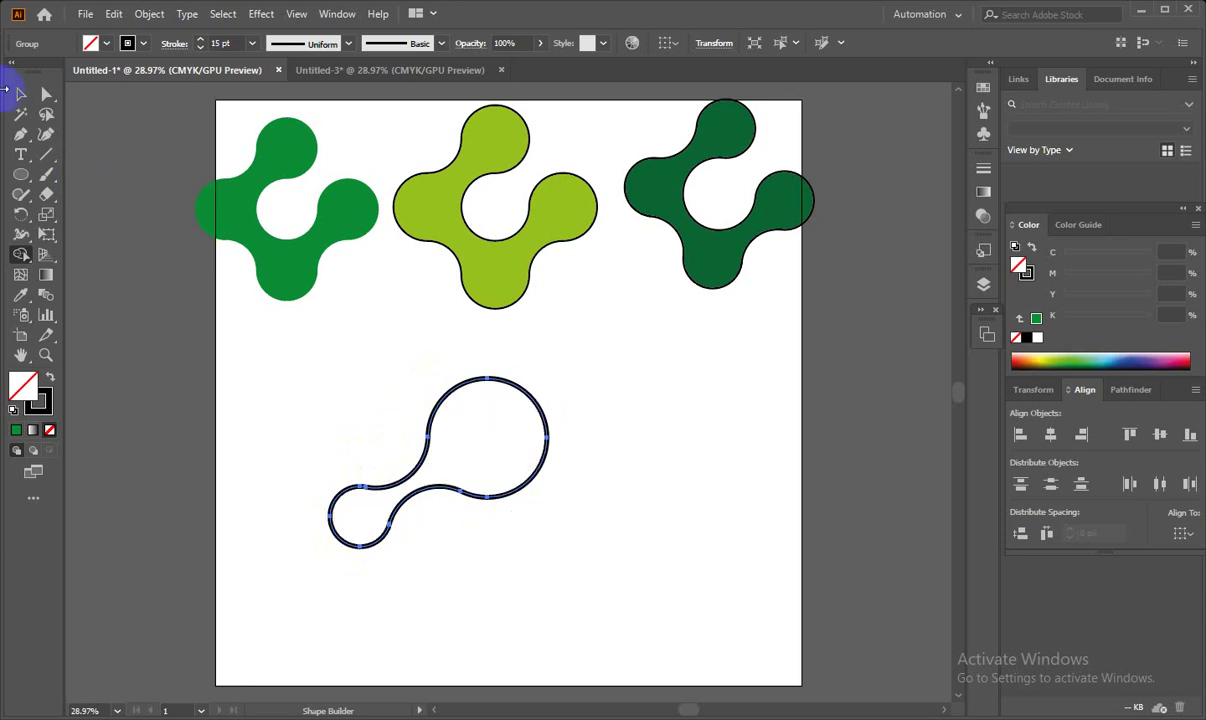
- Give the merged shape a red fill and no stroke
click(19, 96)
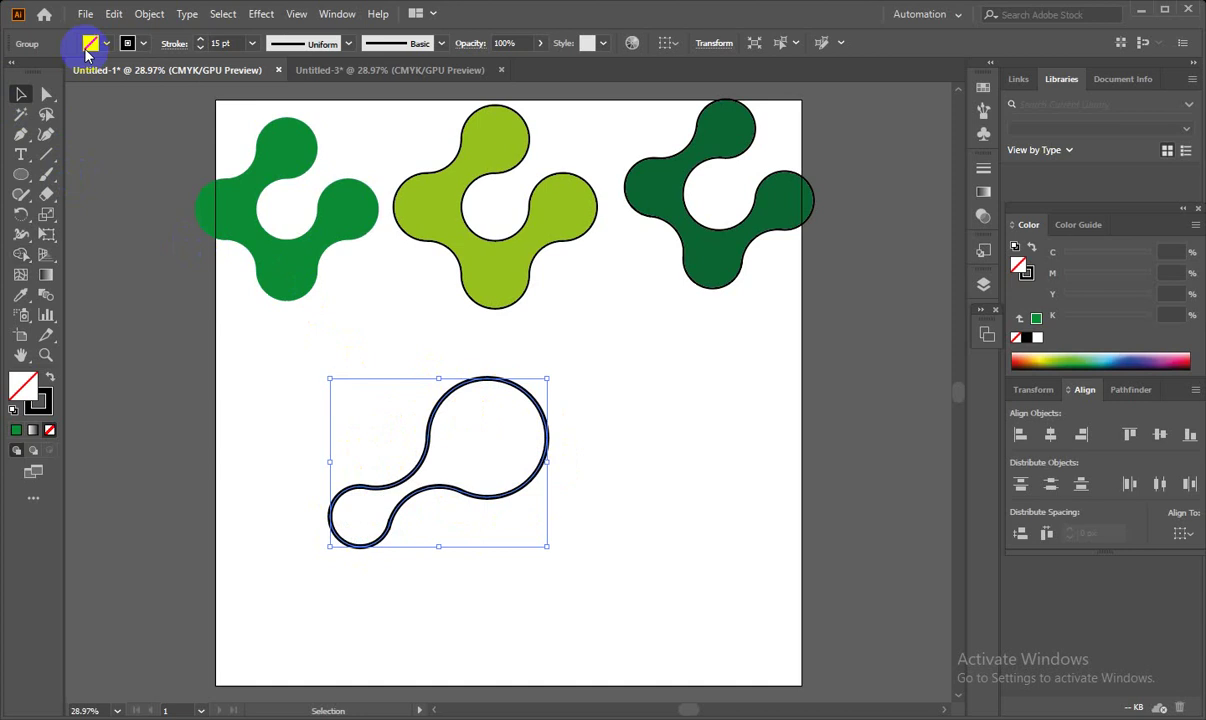
click(91, 44)
click(57, 72)
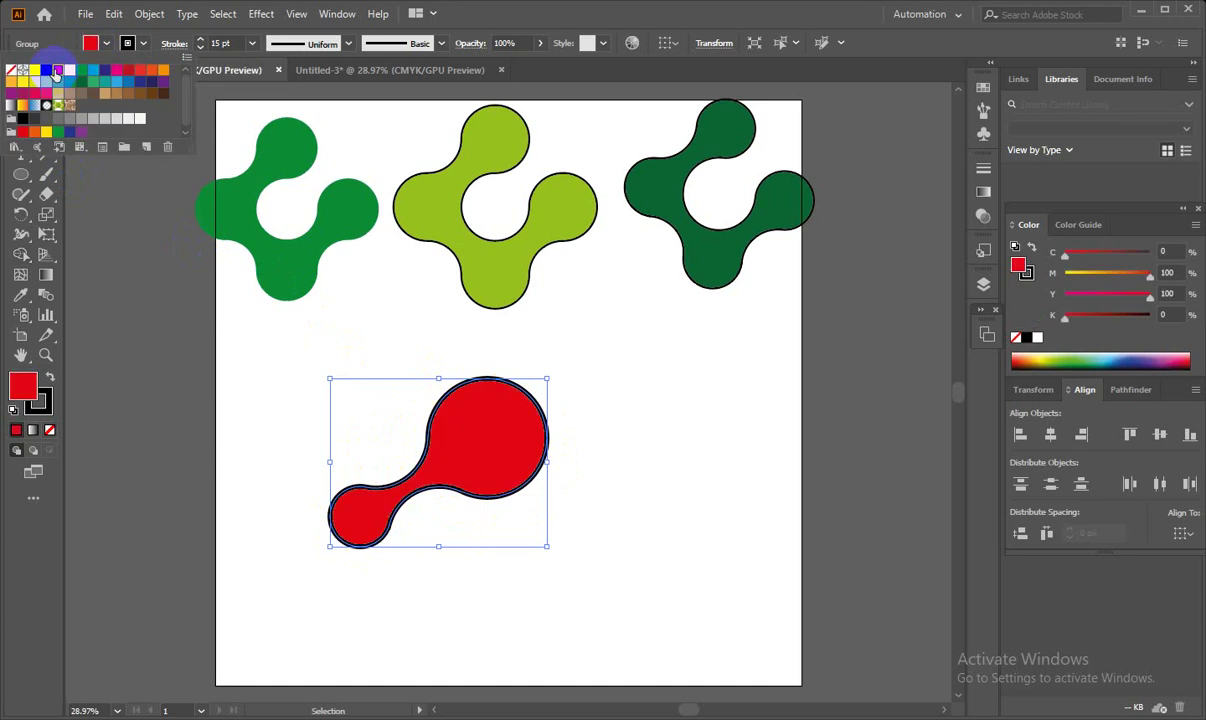
click(127, 44)
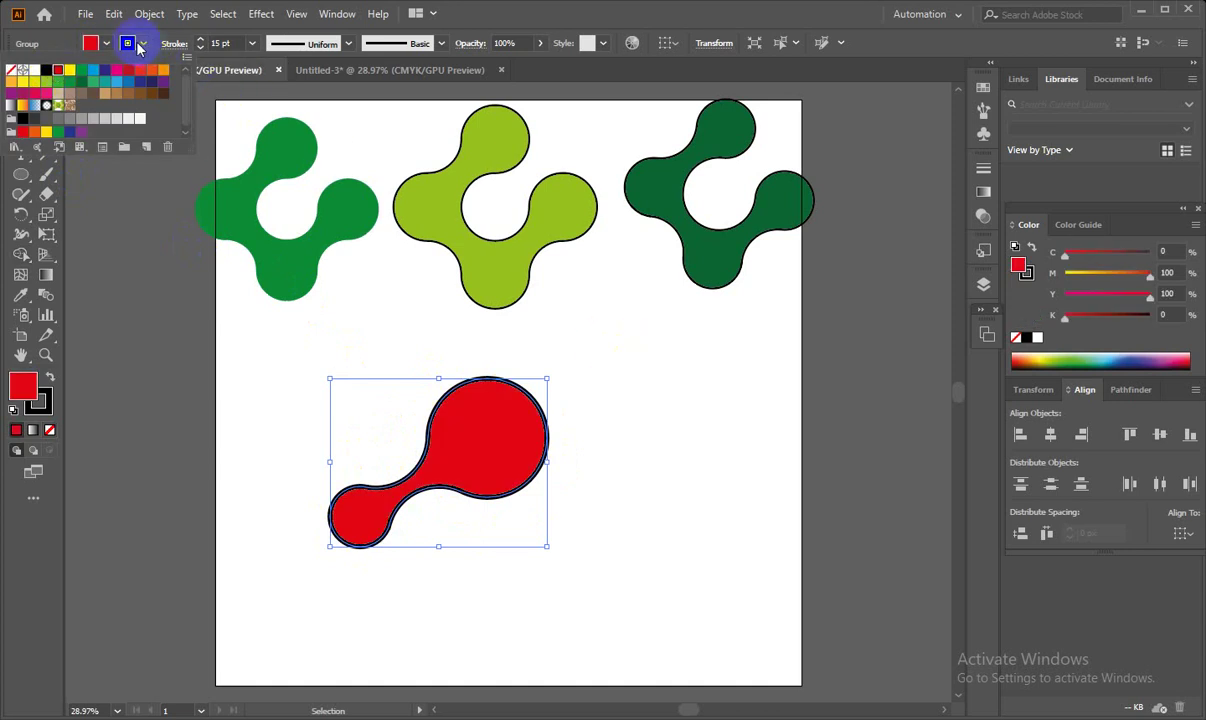
click(127, 44)
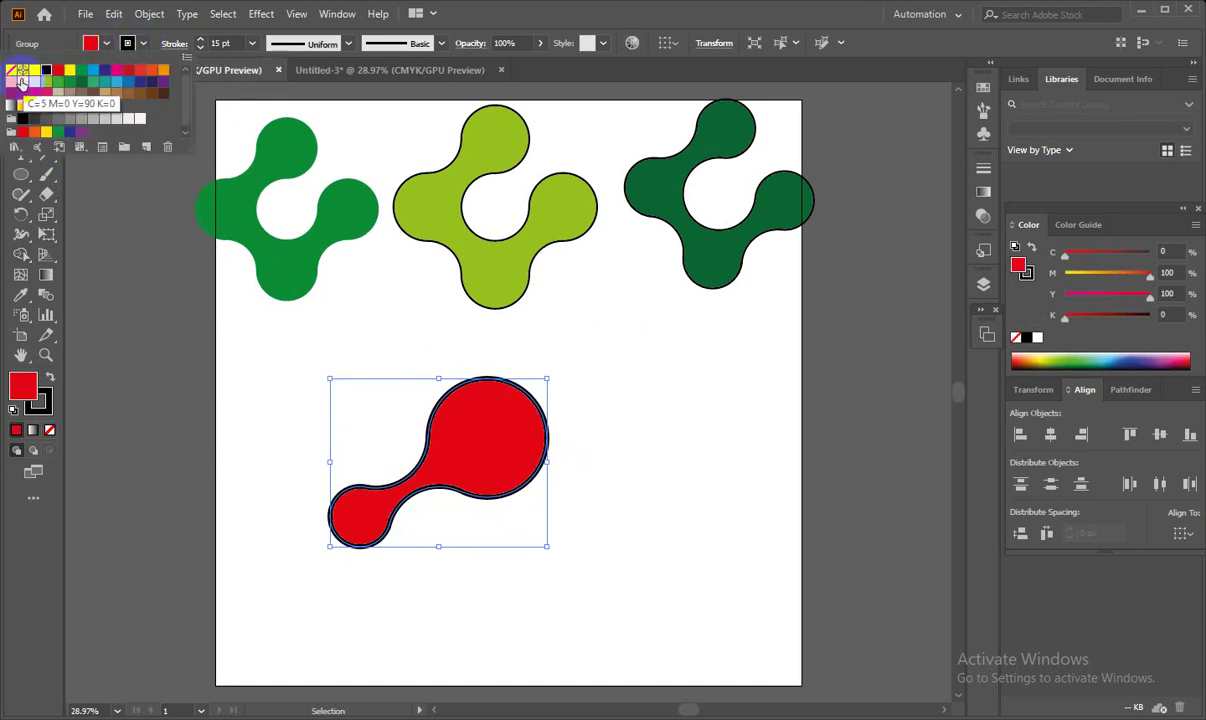
click(12, 77)
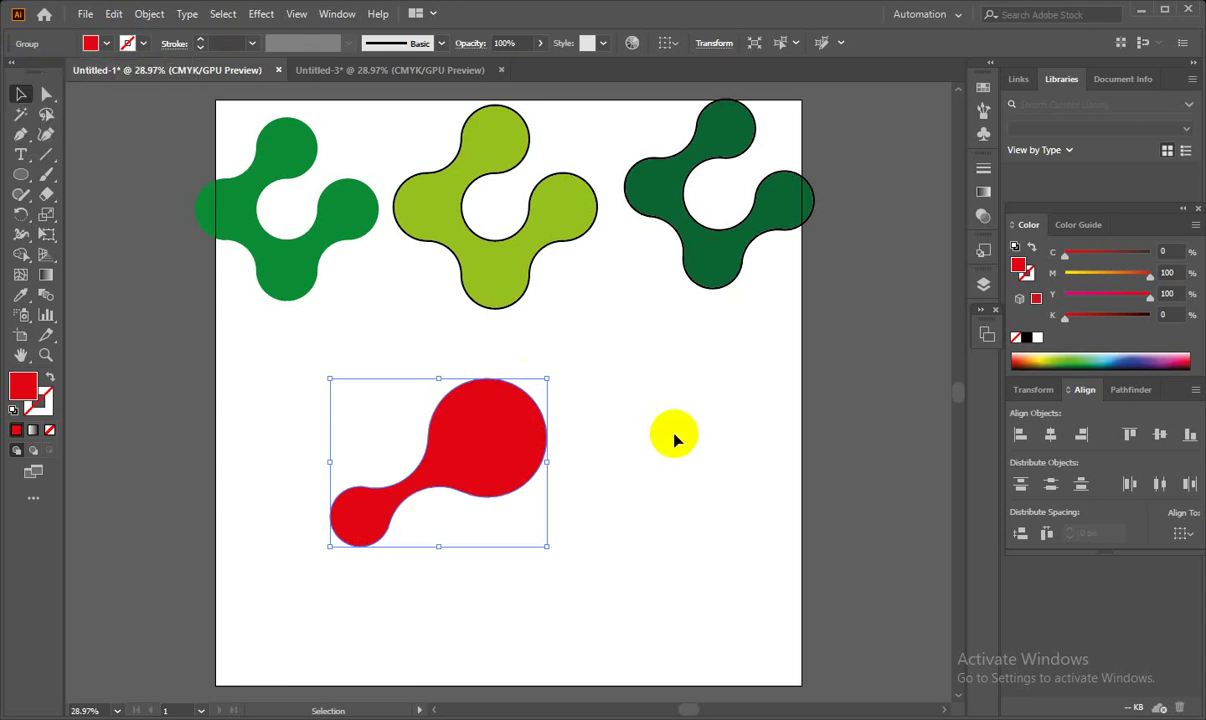
- Move the red shape up and right, just below the green logos
click(683, 525)
mouse_move(505, 442)
mouse_down()
mouse_move(715, 375)
mouse_move(593, 338)
mouse_up()
click(550, 465)
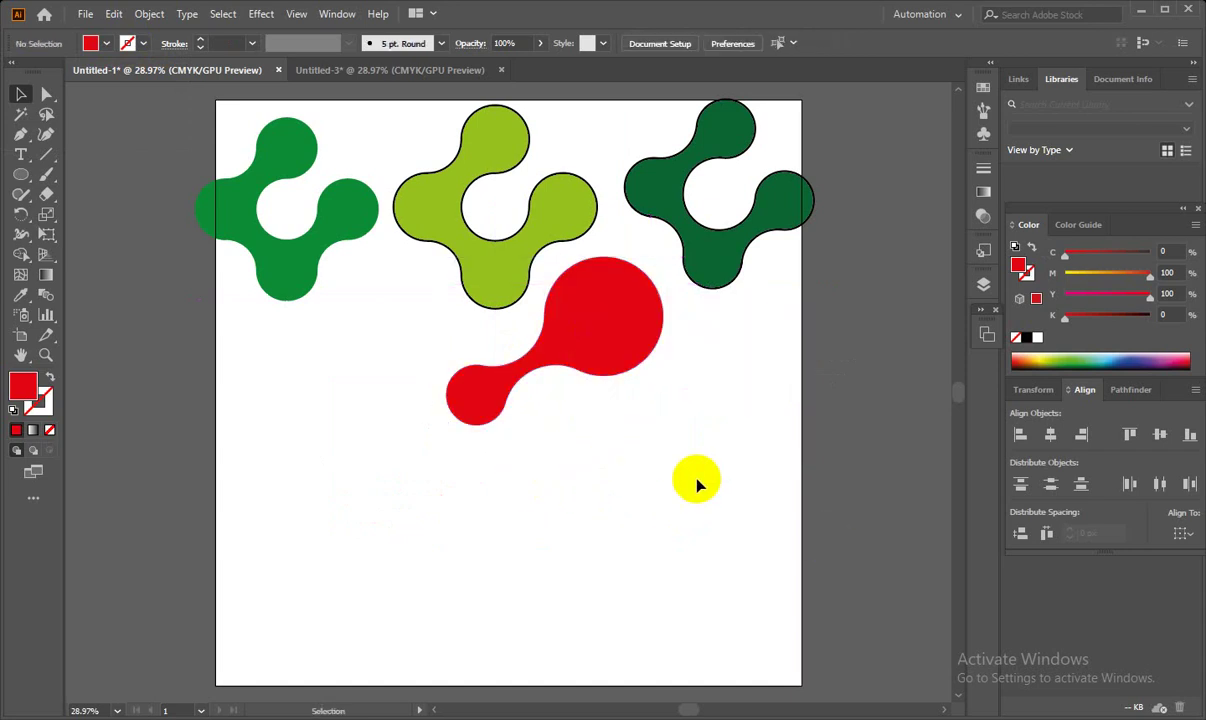
- Roughly place the logos: greens lowered to the sides, red shape below
drag(585, 340, 532, 476)
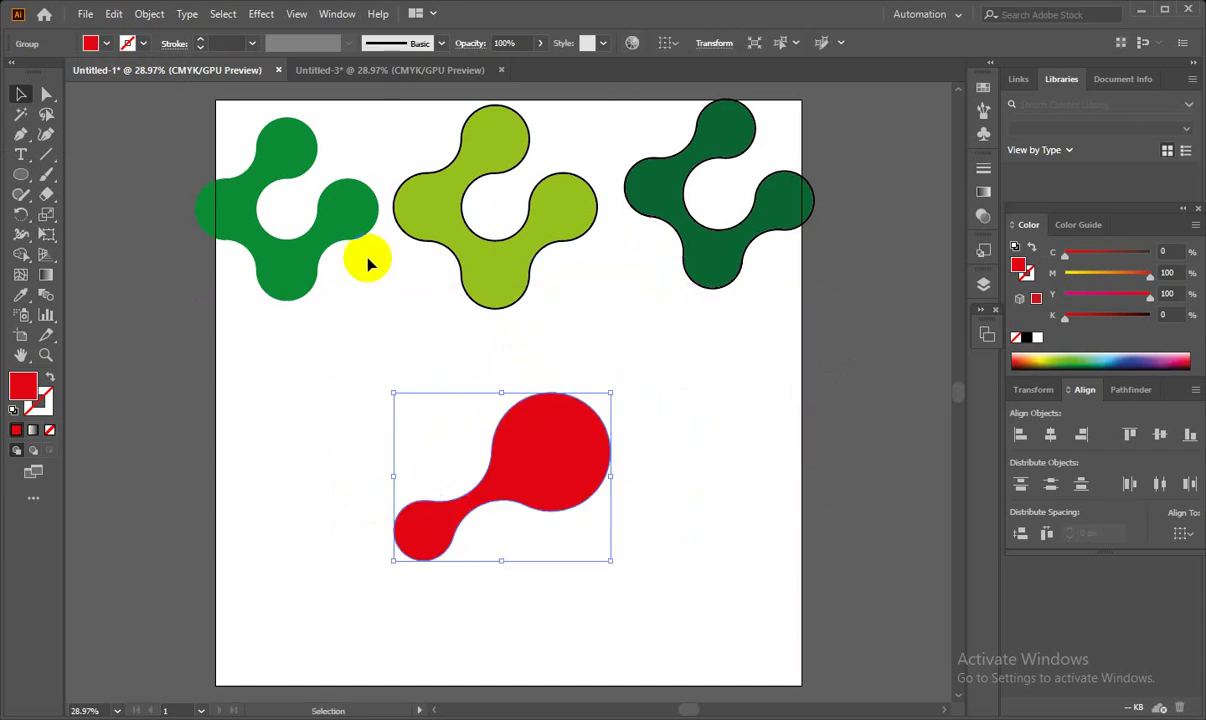
drag(337, 236, 380, 335)
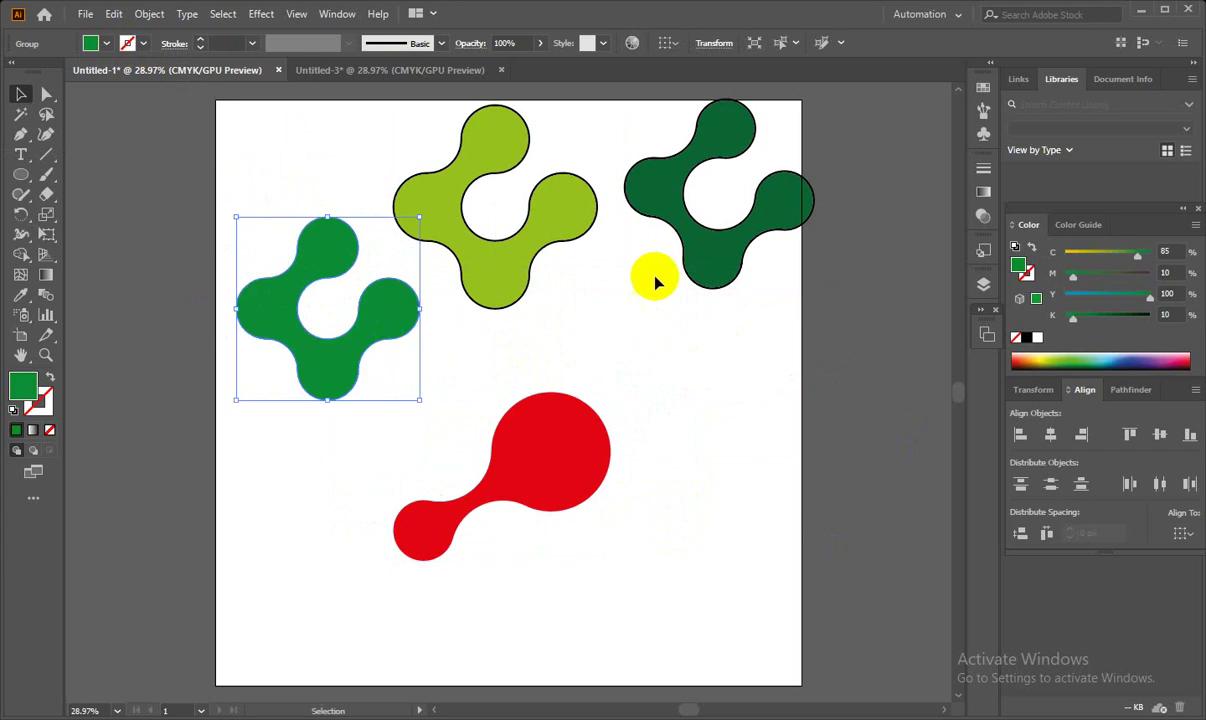
drag(686, 242, 673, 366)
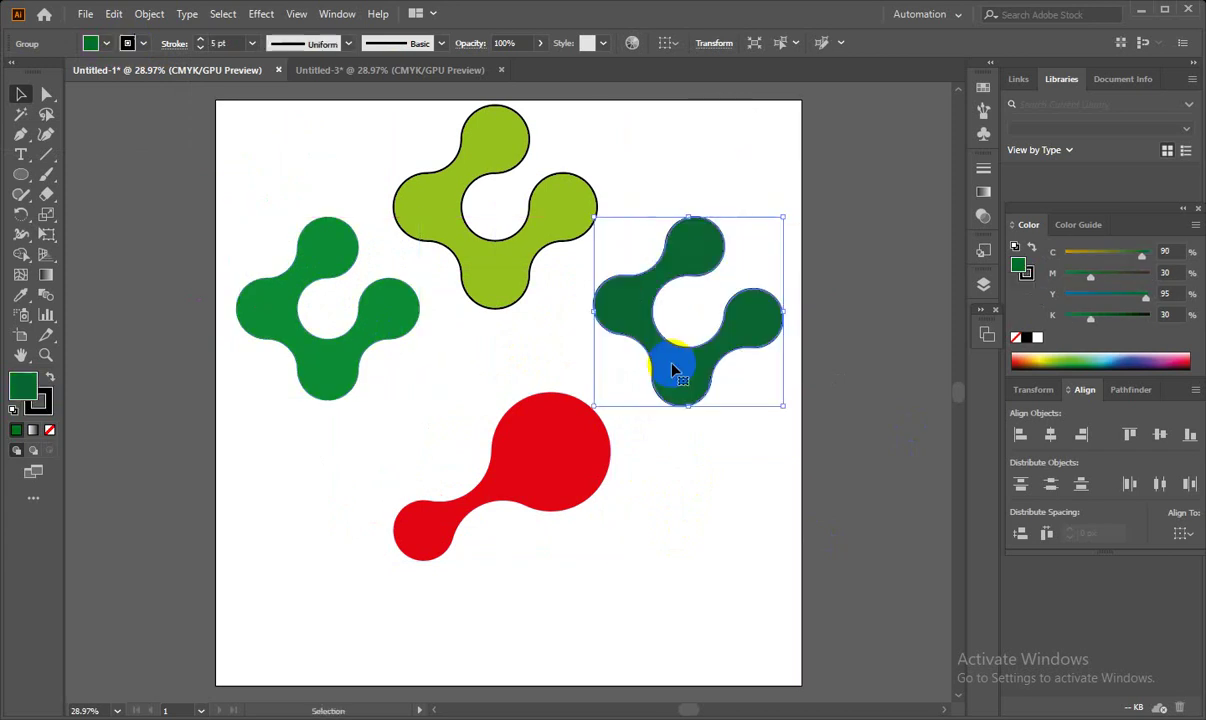
drag(511, 264, 518, 272)
drag(541, 395, 536, 461)
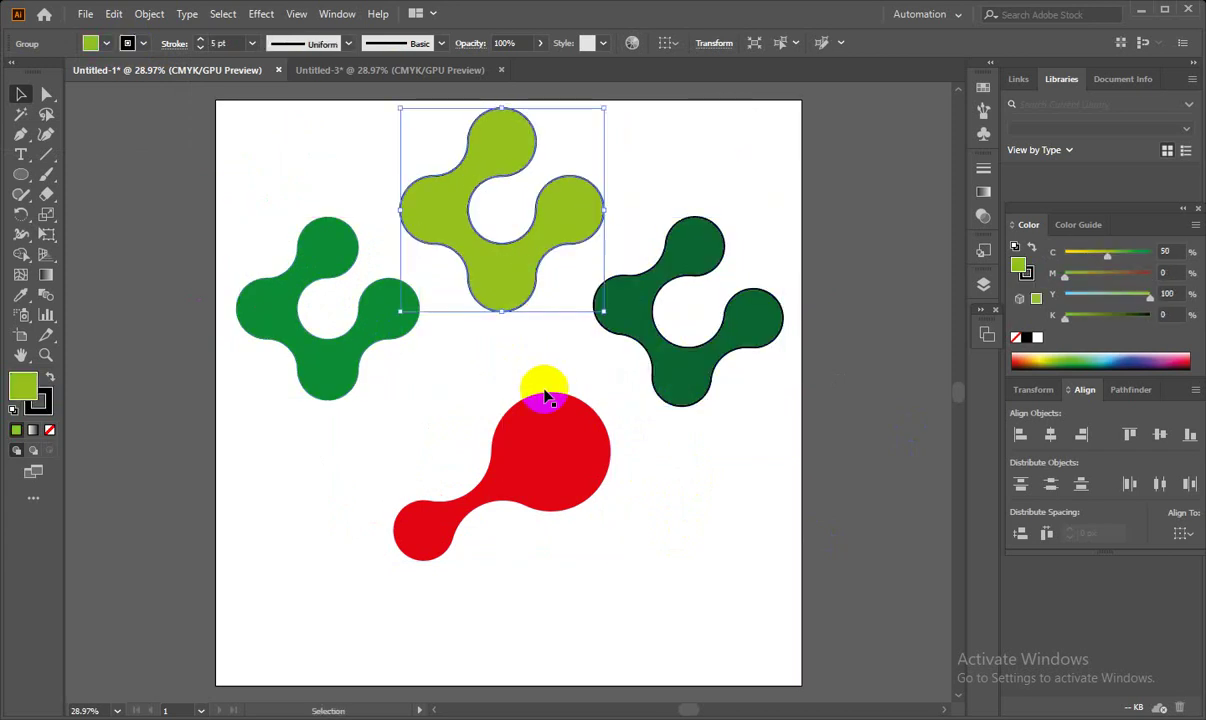
drag(534, 451, 534, 451)
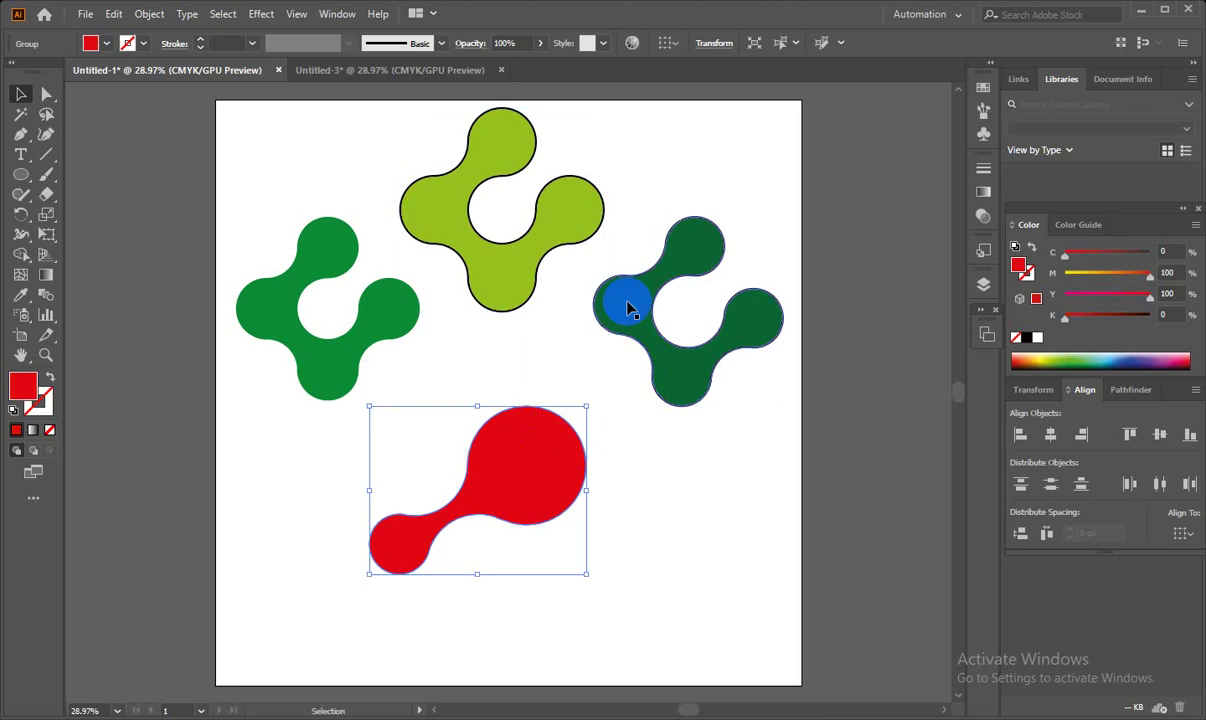
- Fine-tune the cluster with light green on top and red centred below
drag(627, 304, 627, 330)
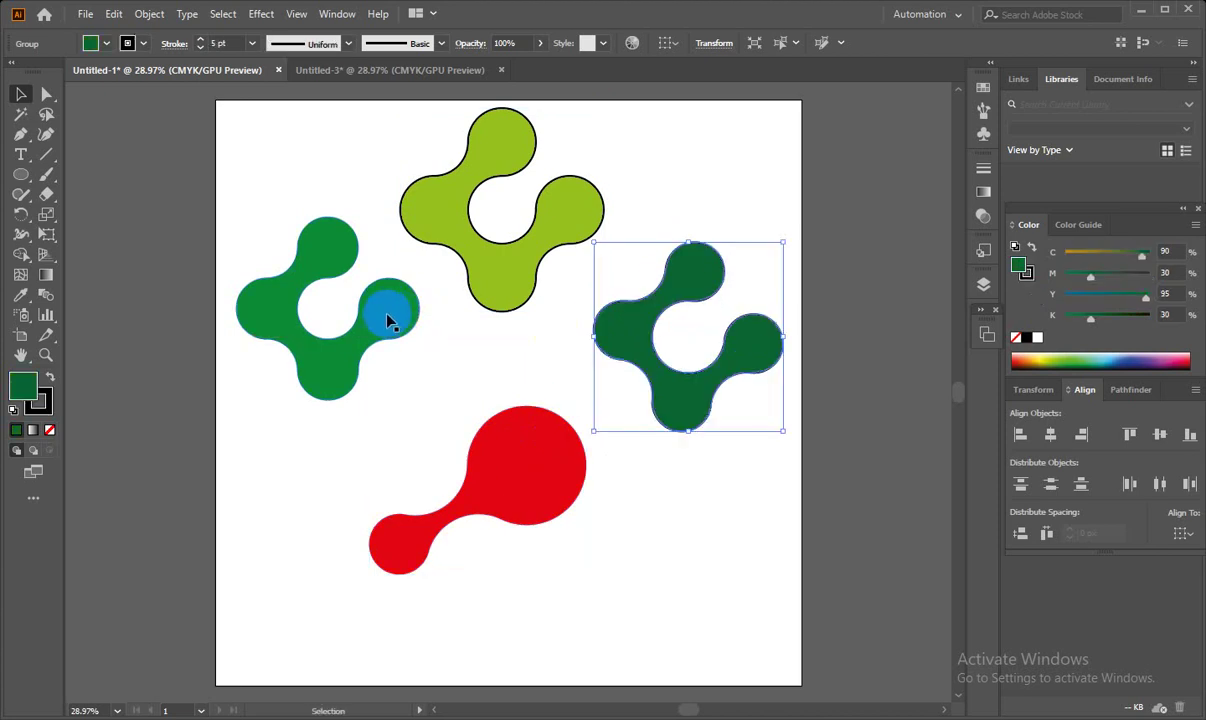
drag(520, 452, 513, 389)
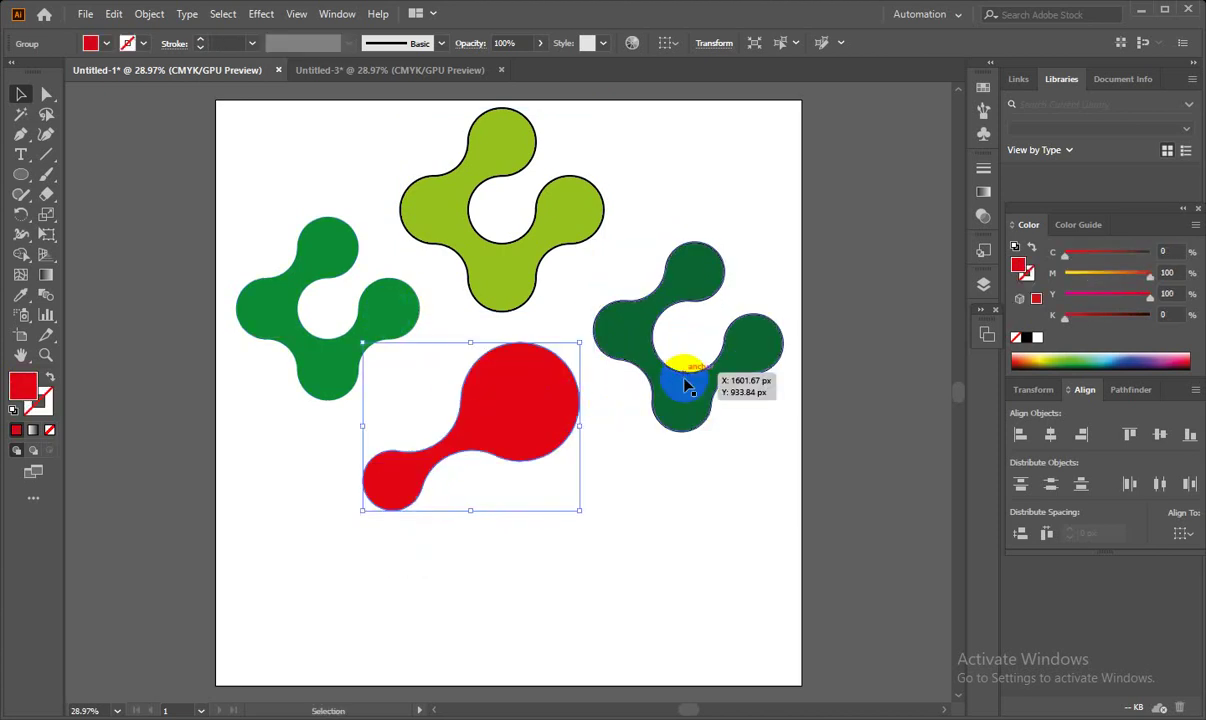
drag(688, 383, 709, 386)
drag(527, 211, 585, 211)
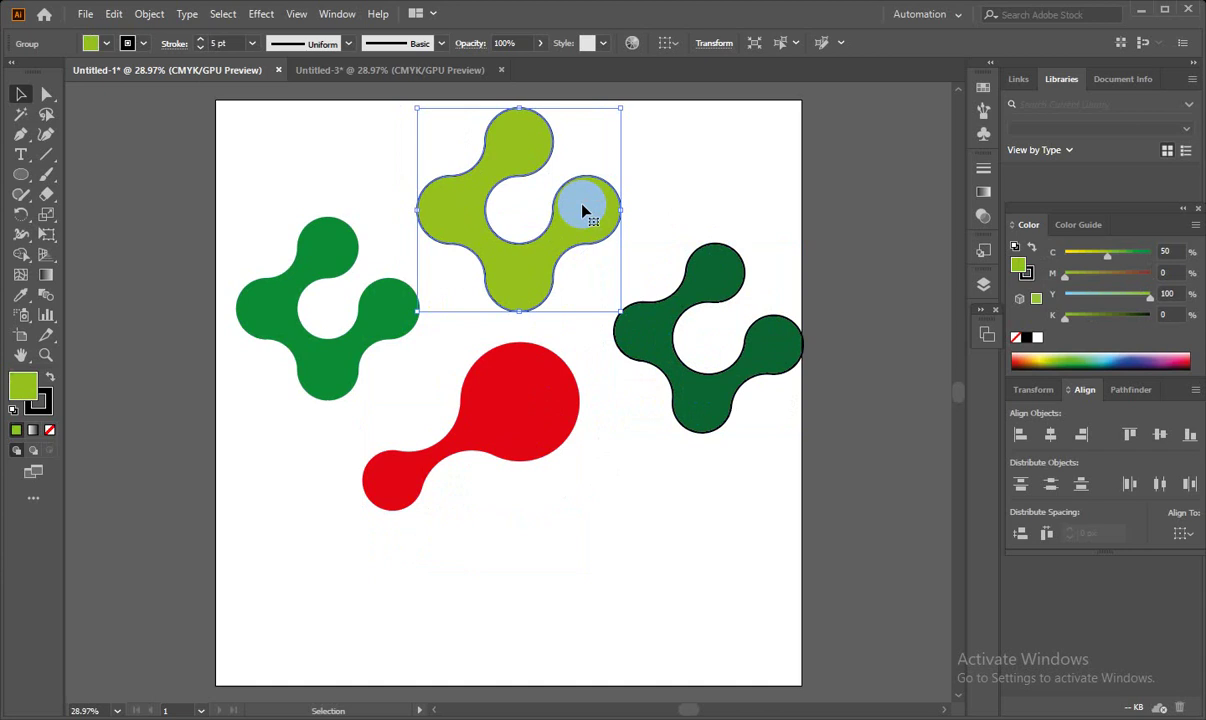
mouse_move(515, 400)
mouse_down()
mouse_move(530, 402)
mouse_move(530, 380)
mouse_up()
drag(638, 339, 647, 299)
drag(396, 328, 380, 312)
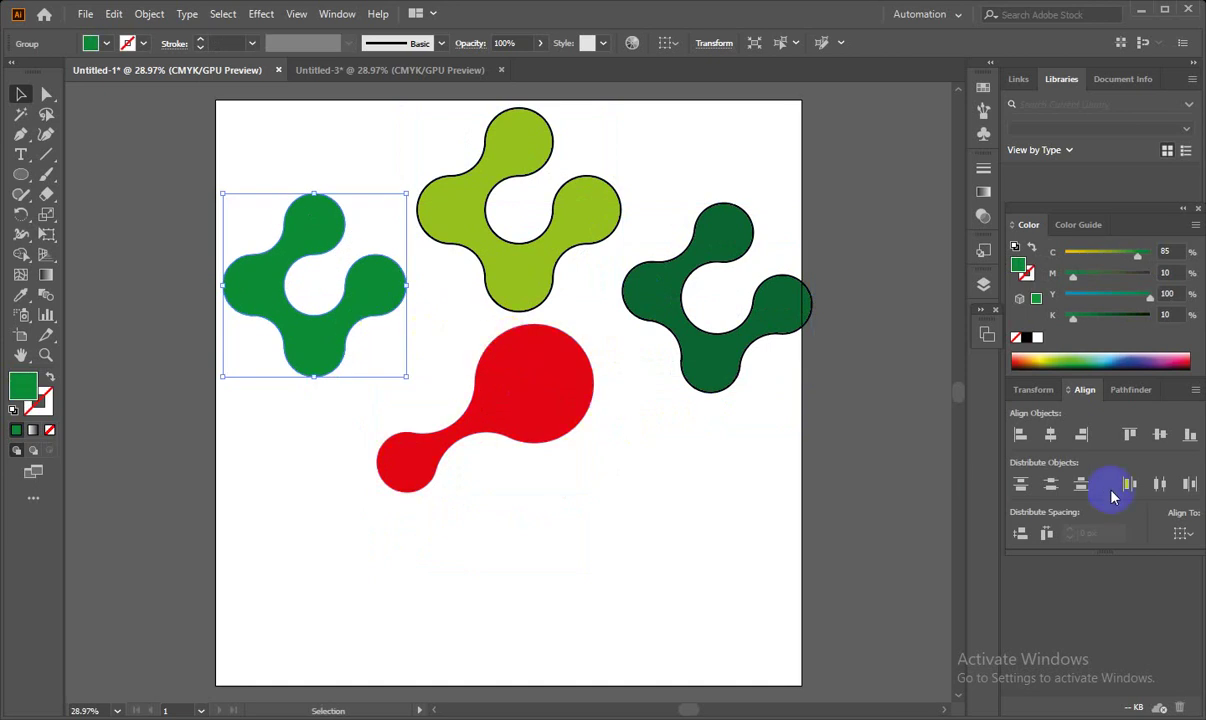
- Align to the artboard and place the medium-green logo left, vertically centred
click(1182, 535)
click(1135, 585)
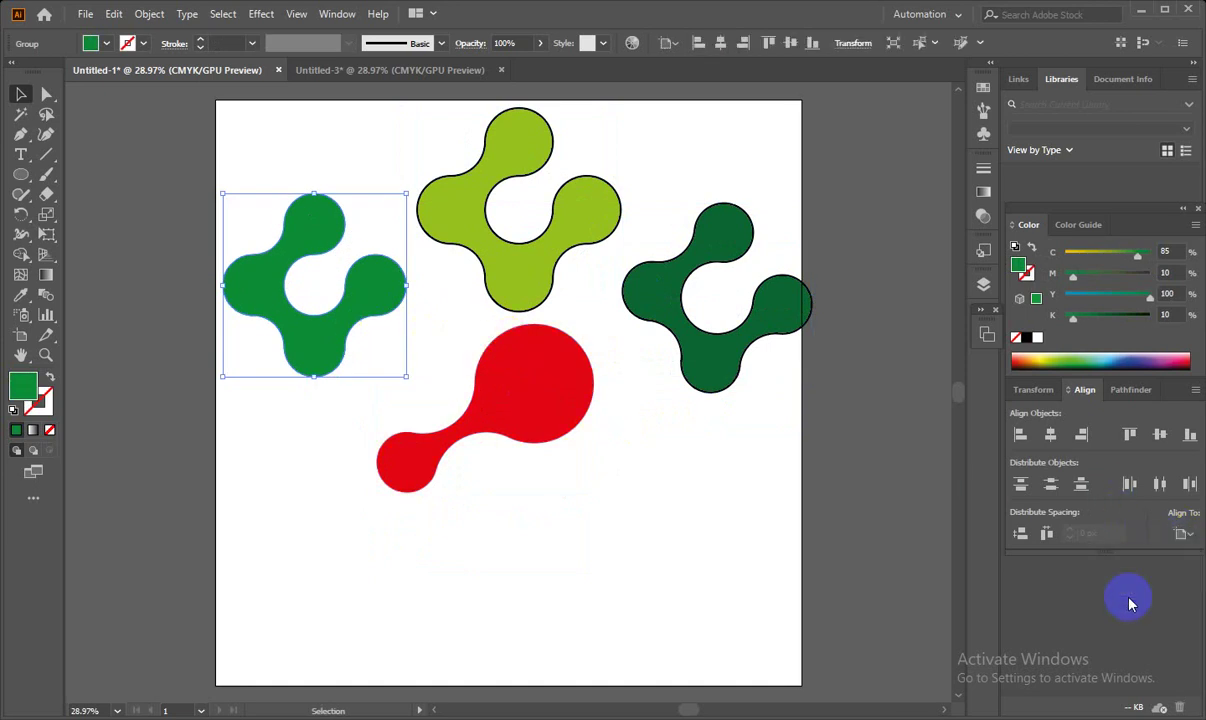
click(1020, 435)
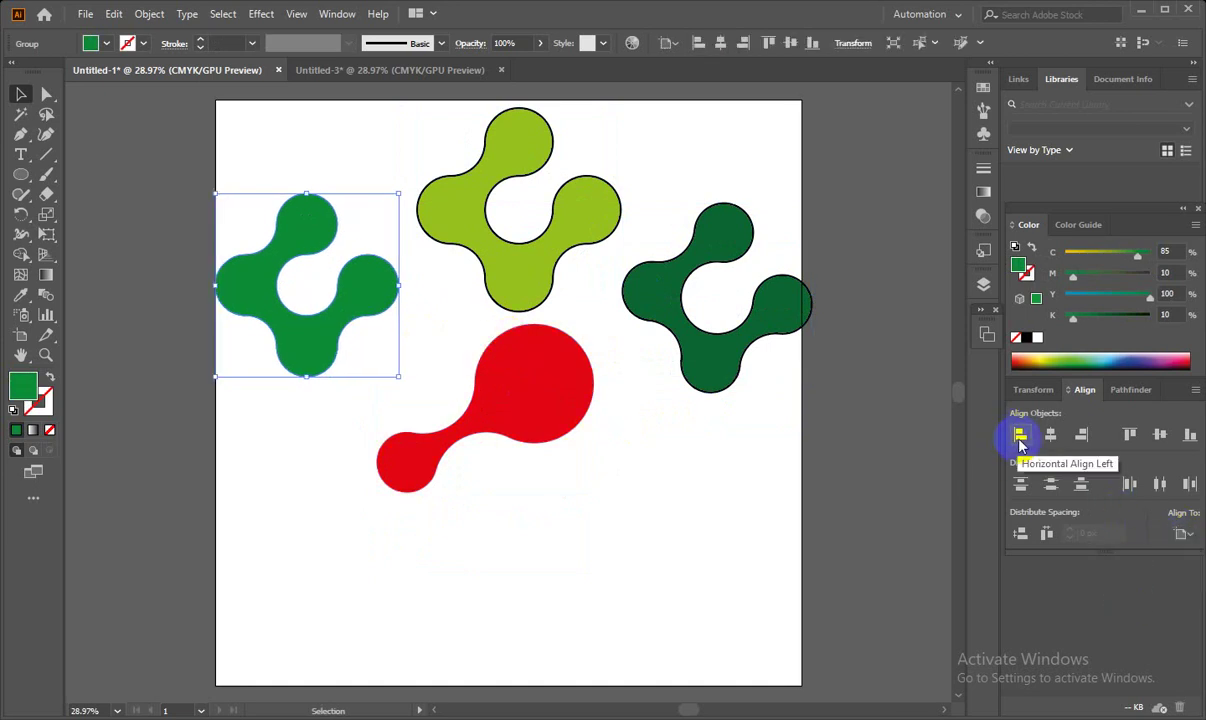
click(1158, 437)
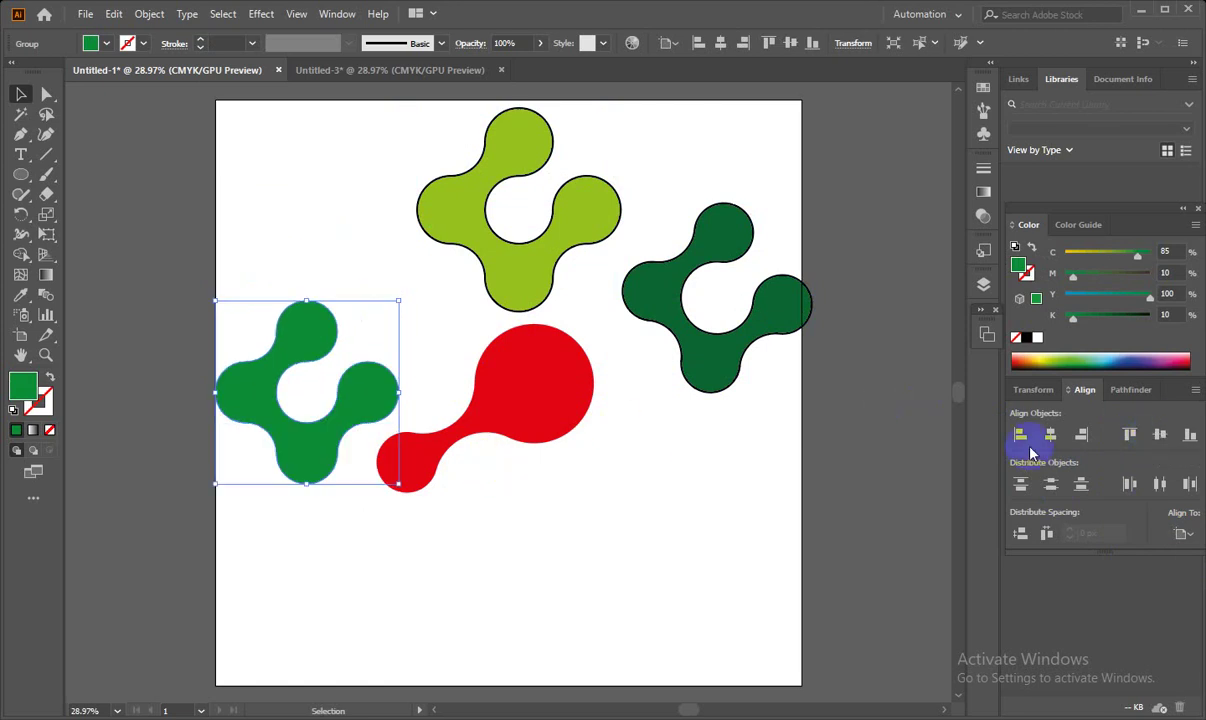
- Align the lime logo top-centre and the red shape bottom-centre on the artboard
click(520, 256)
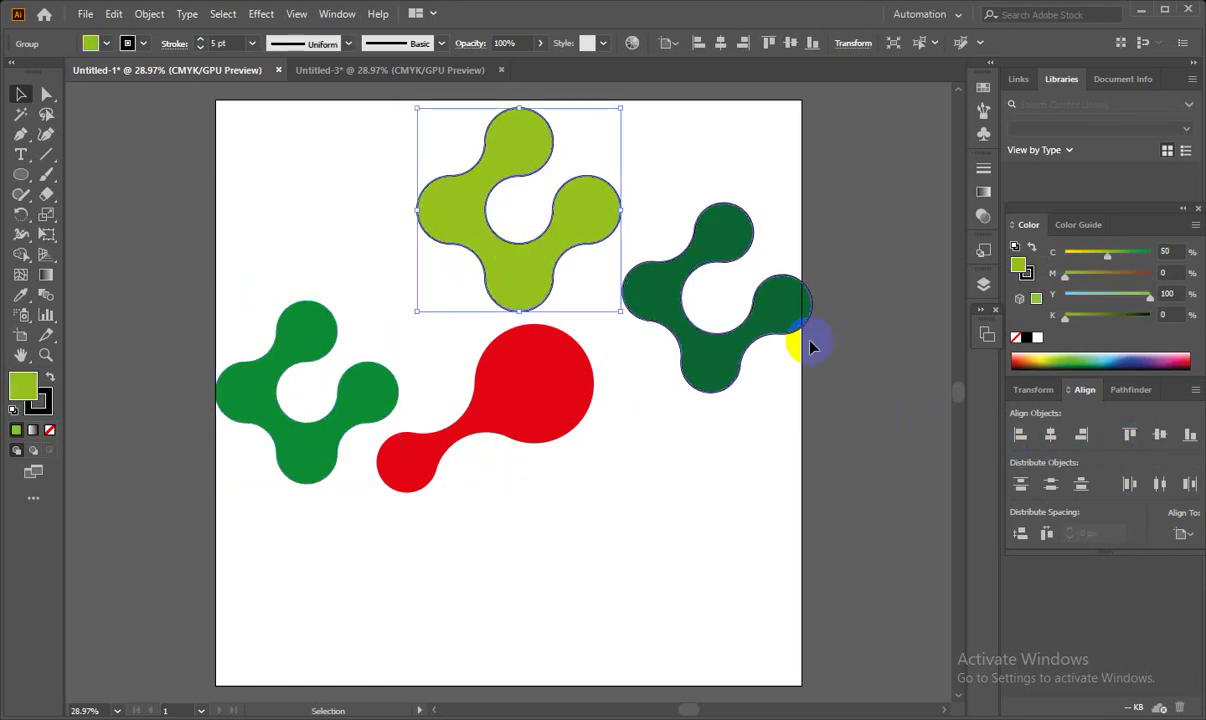
click(1051, 436)
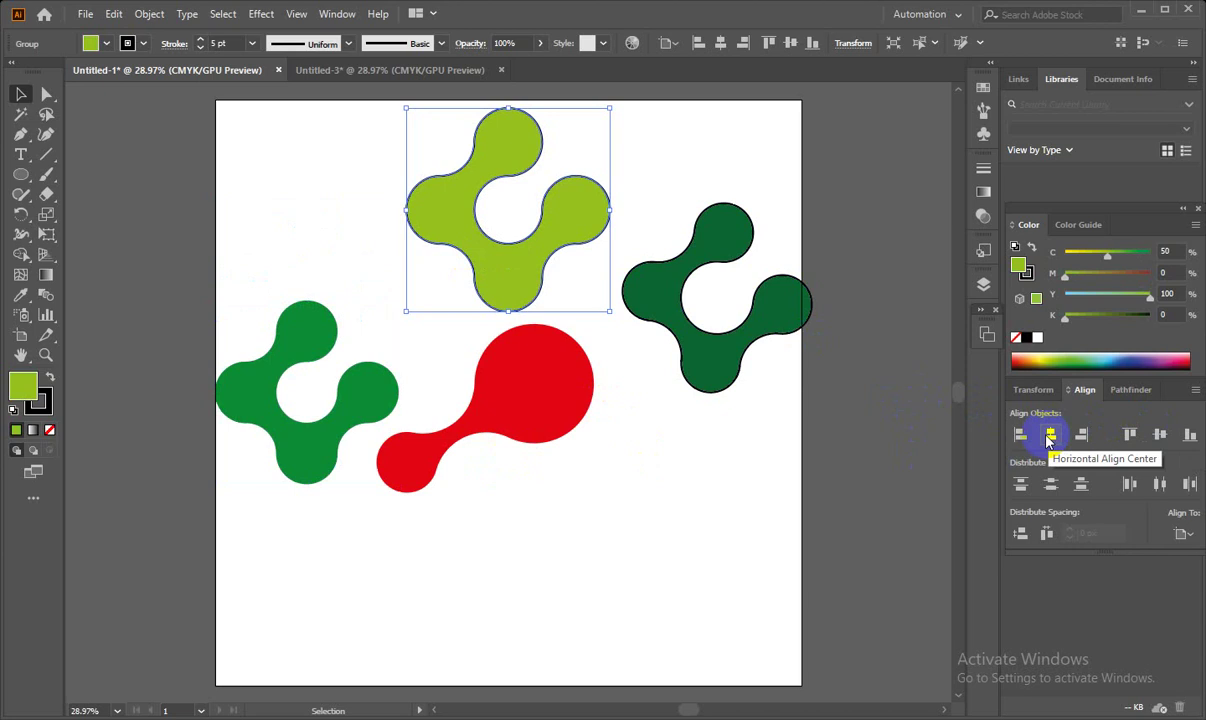
click(1130, 434)
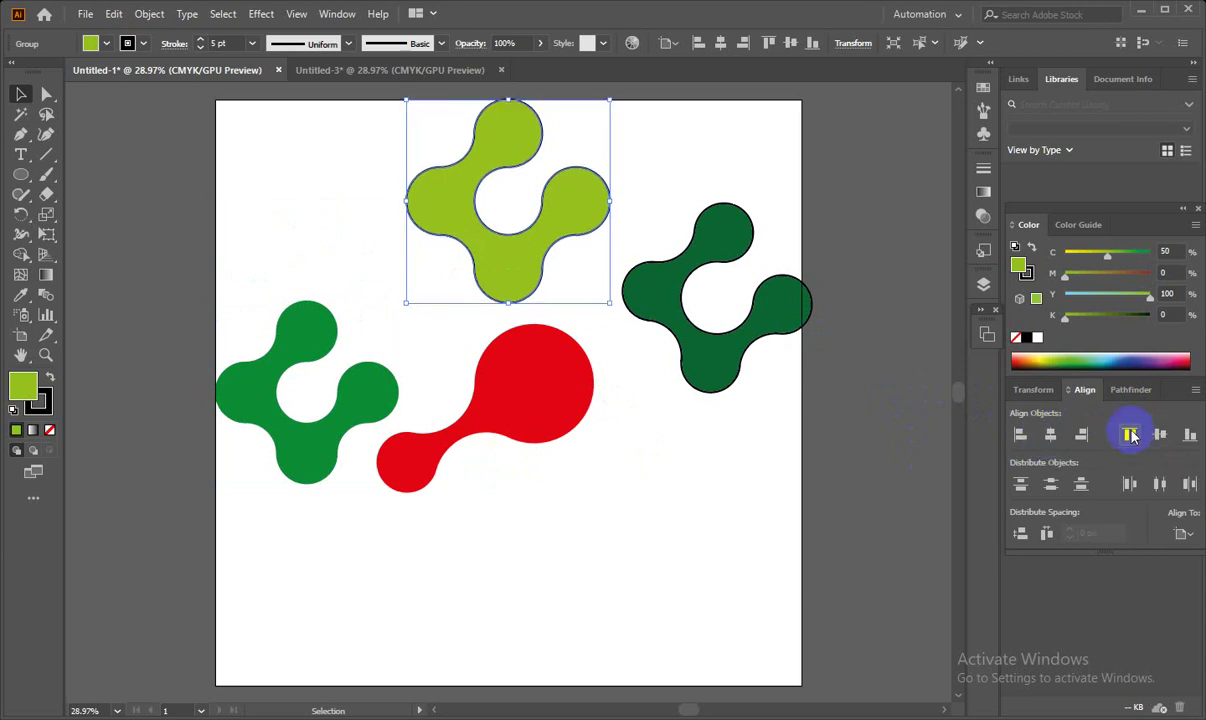
click(512, 402)
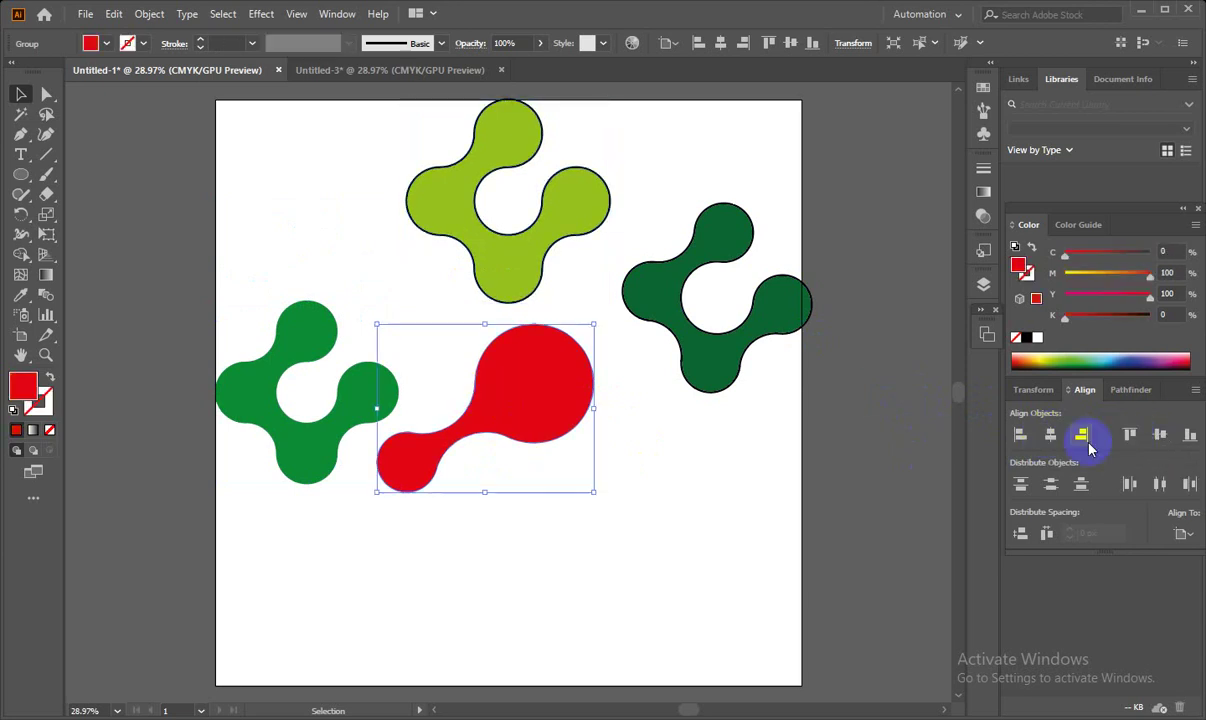
click(1191, 438)
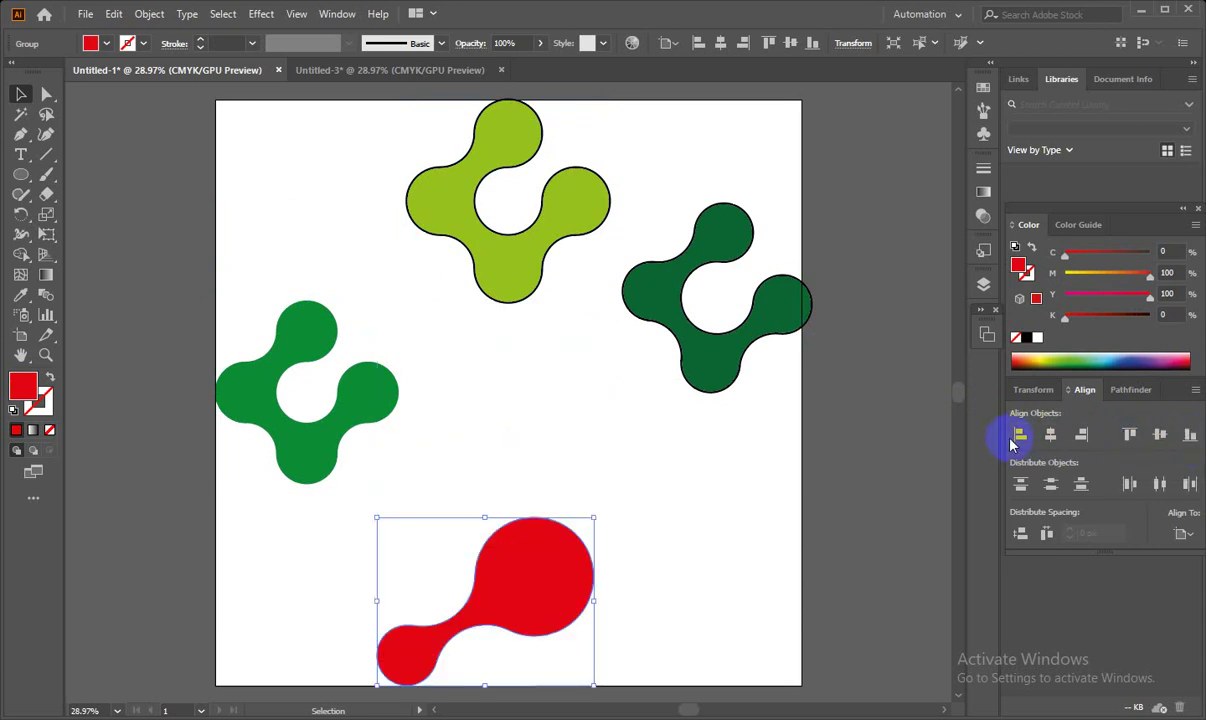
click(1050, 436)
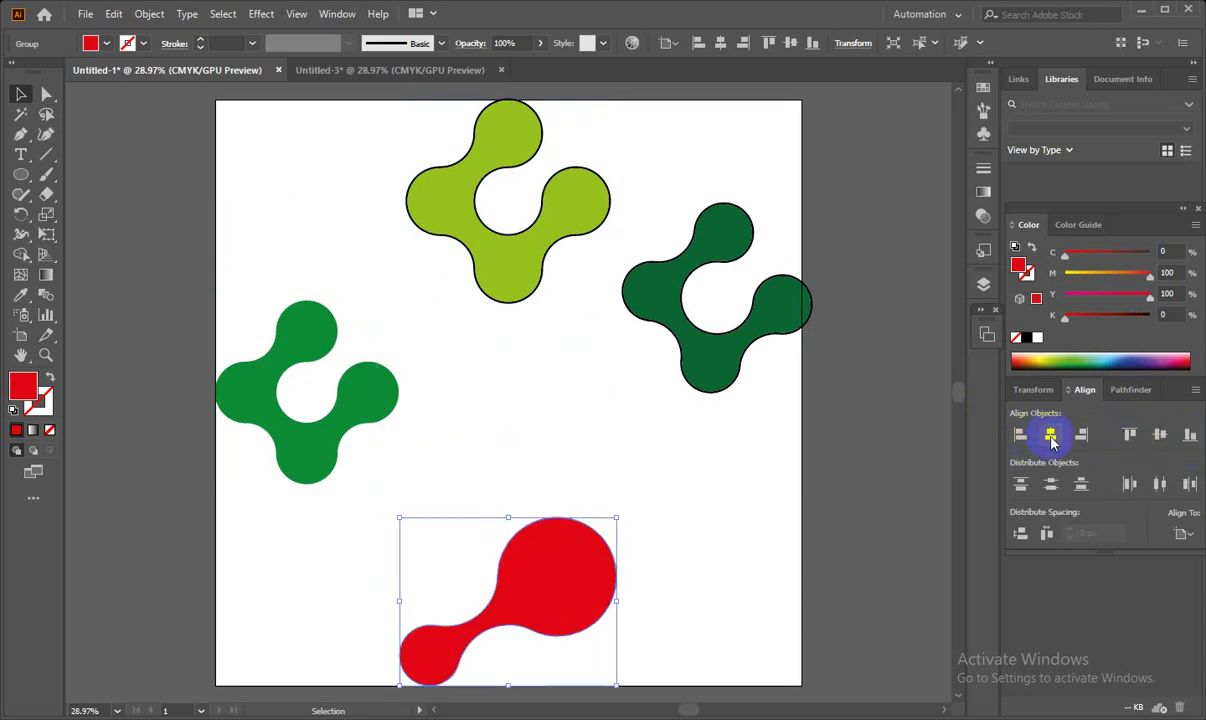
- Align the dark green logo to the artboard's right edge, vertically centred
click(712, 360)
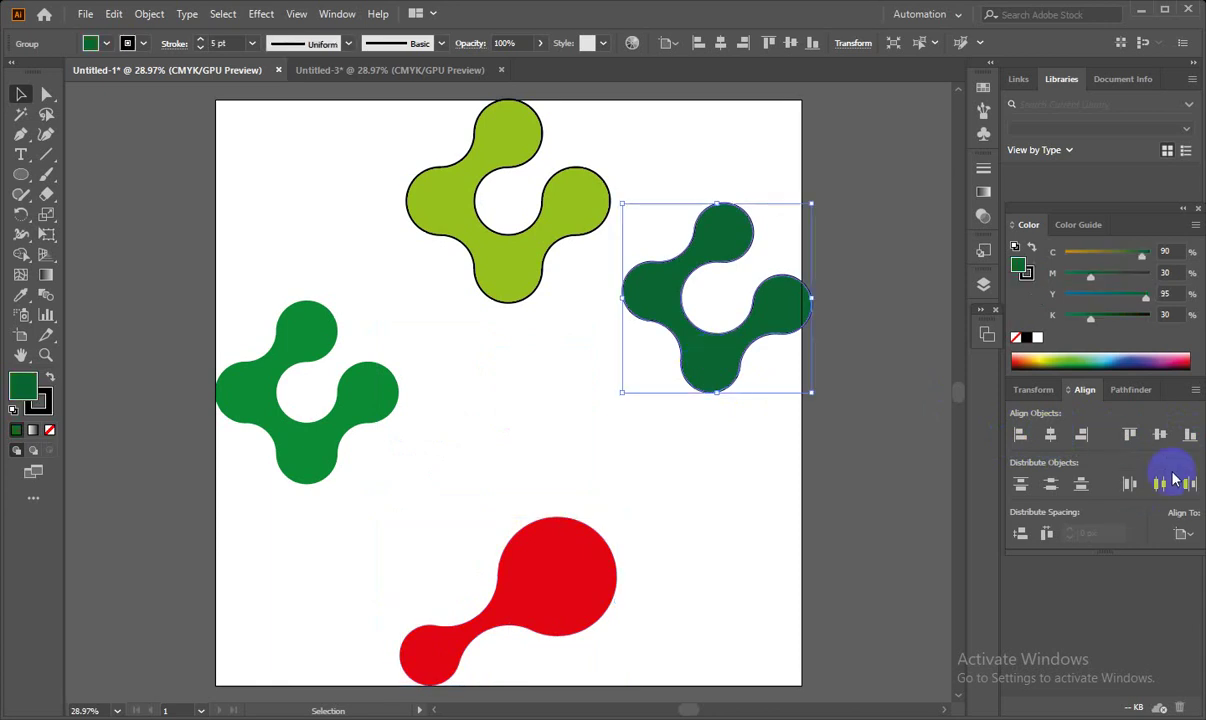
click(1183, 533)
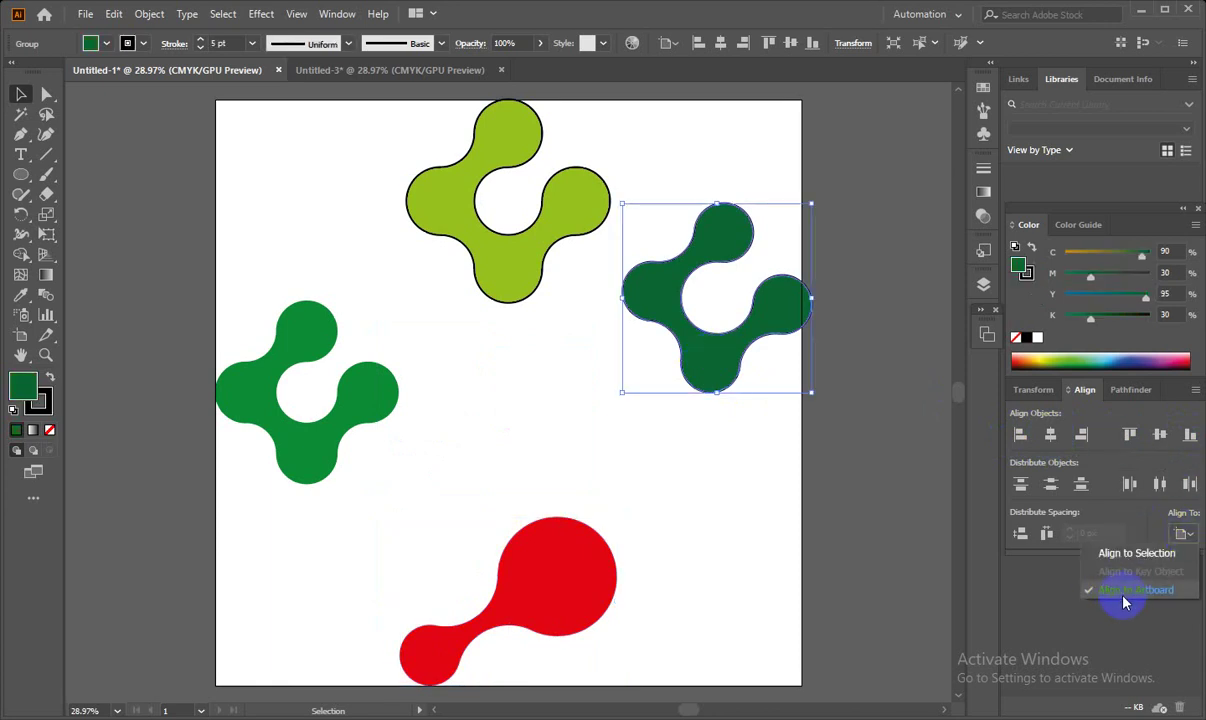
click(770, 333)
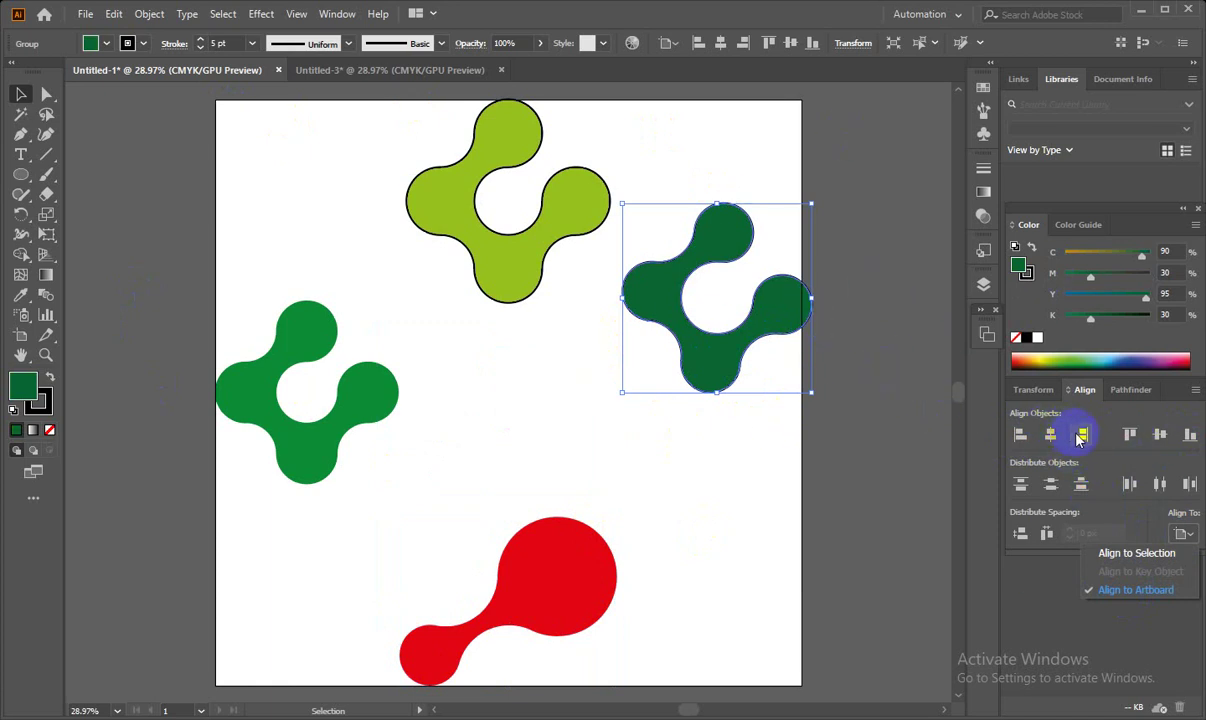
click(1080, 433)
click(1080, 435)
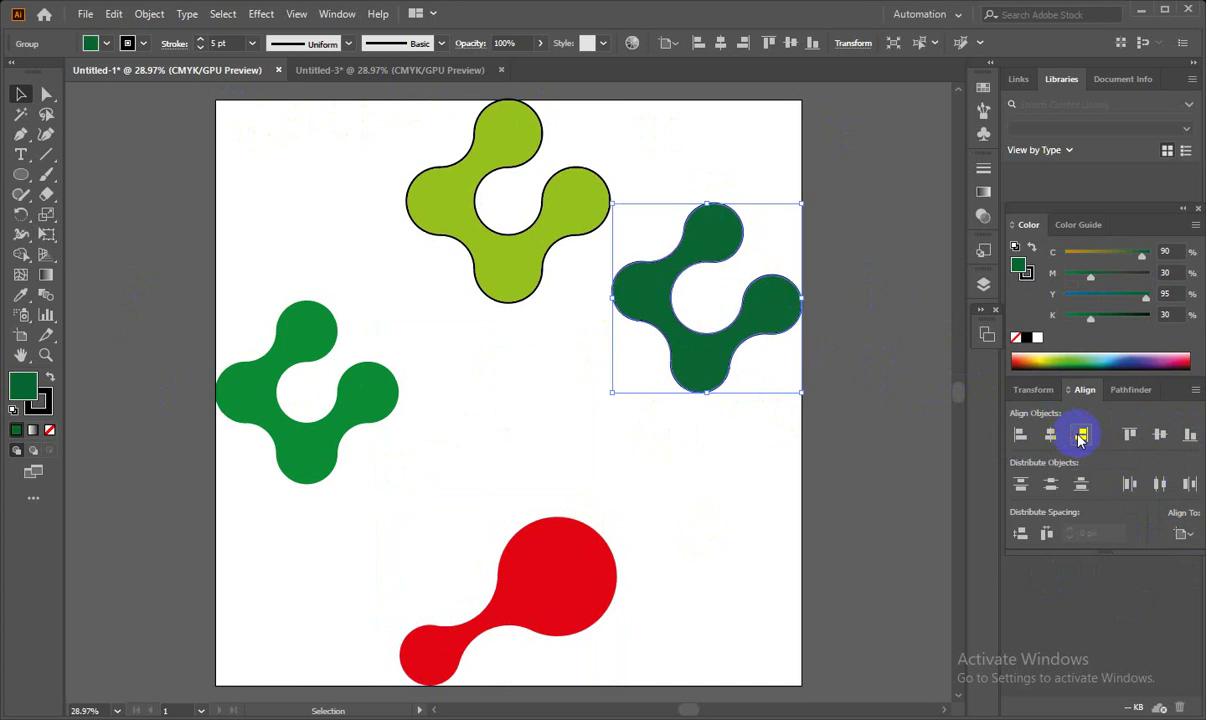
click(1158, 437)
click(512, 407)
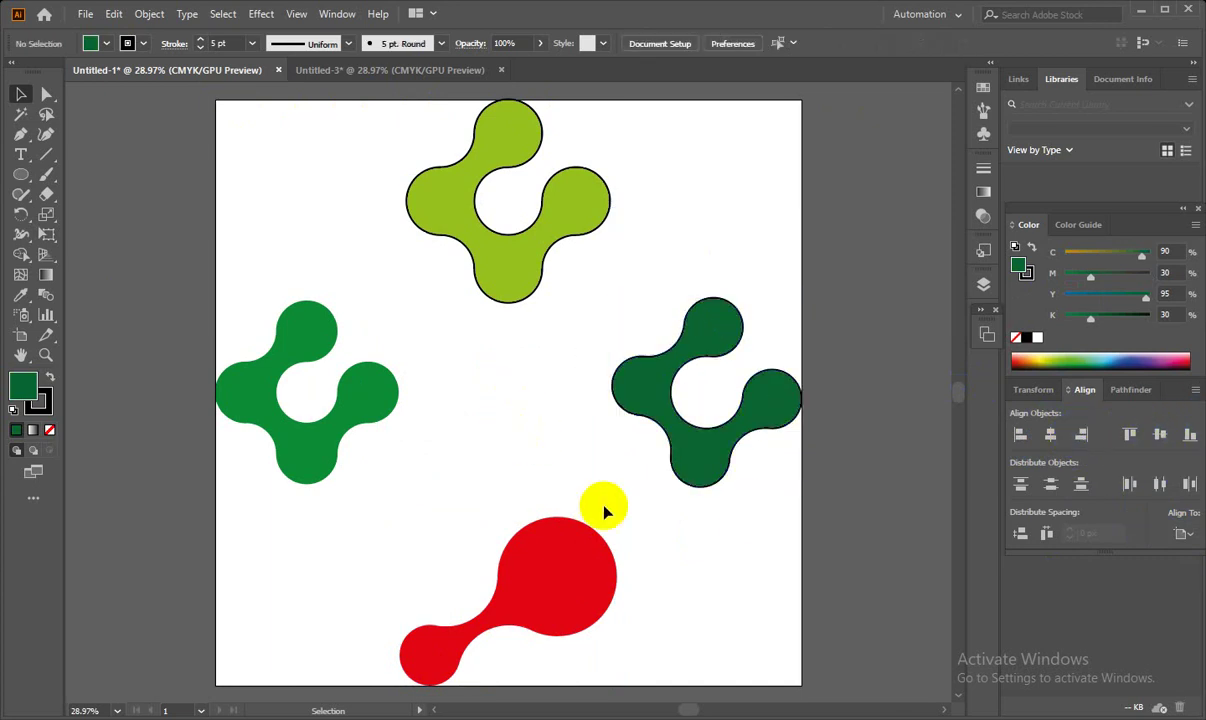
- Shrink the red shape, move it between the green logos, and centre it horizontally
click(564, 553)
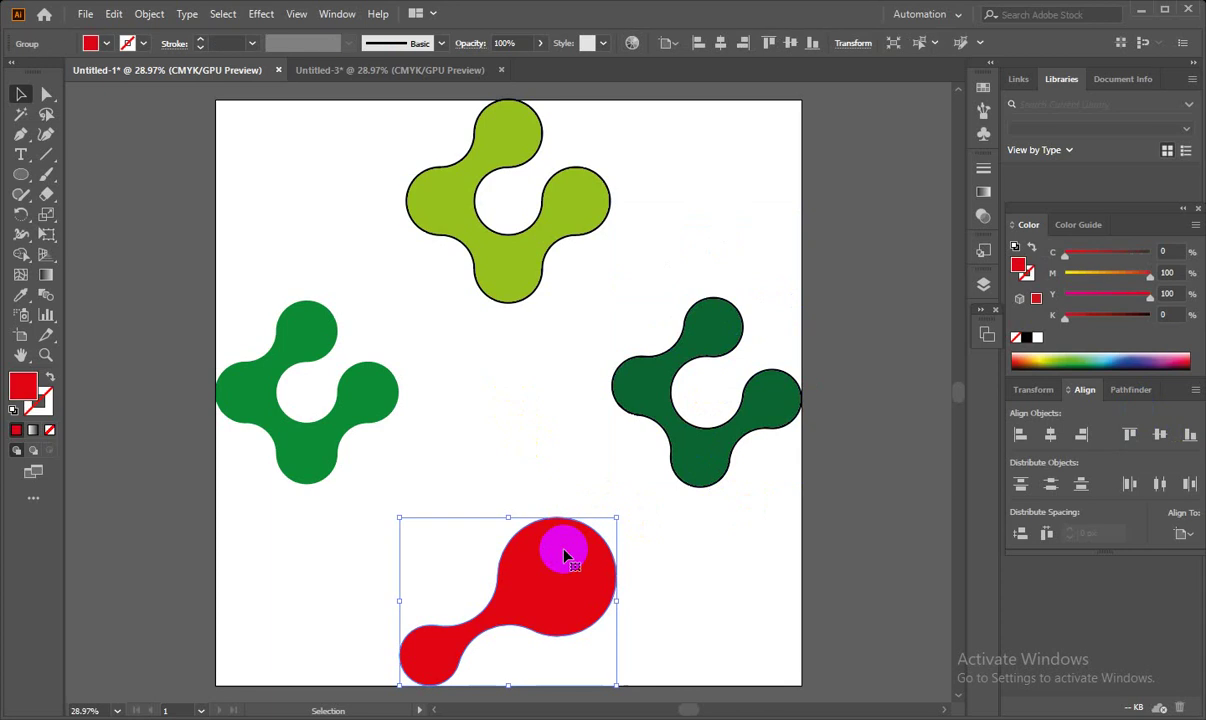
key(Up)
key(Up)
key(Up)
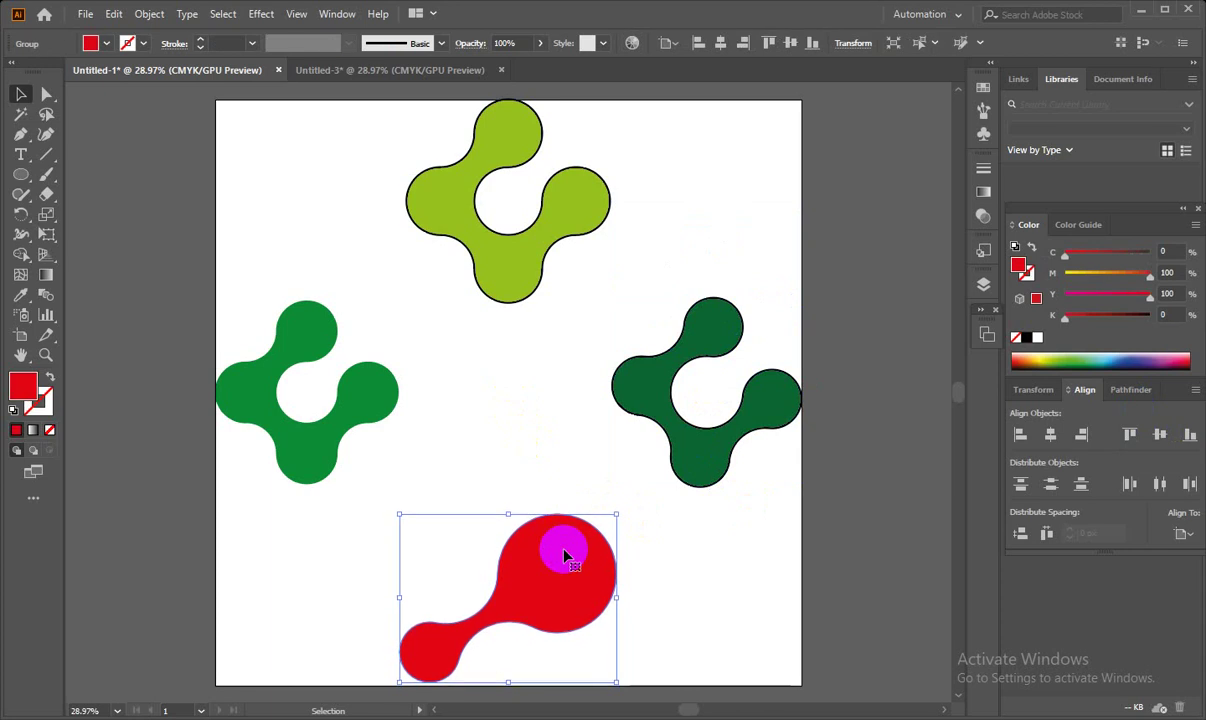
key(Up)
key(Up)
key(Up)
key(Up)
key(Up)
key(Up)
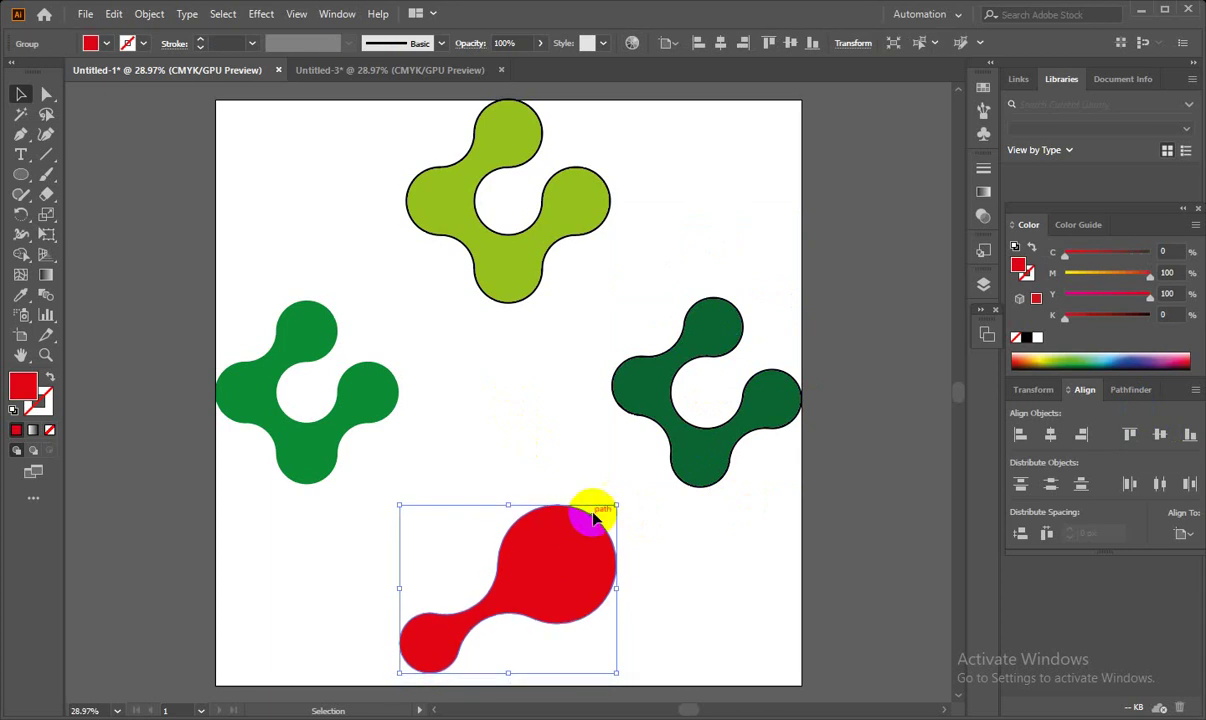
drag(617, 506, 596, 522)
key(Up)
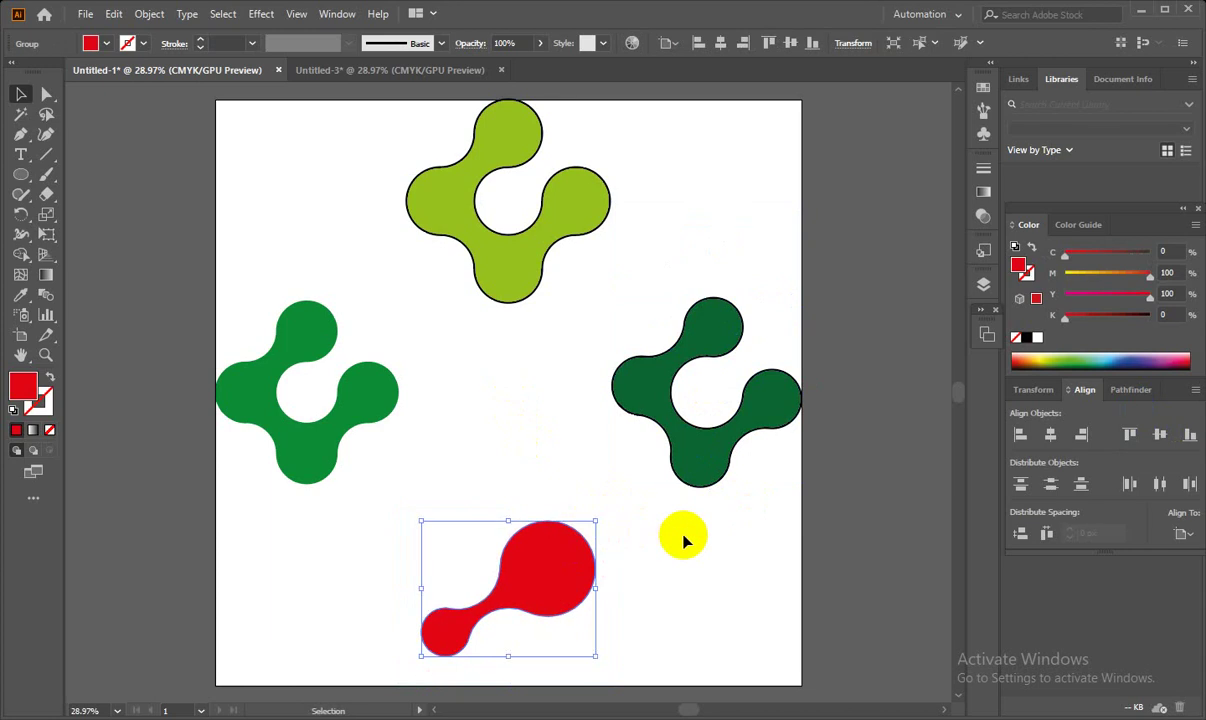
key(Up)
key(Up)
key(Up)
key(Up)
key(Up)
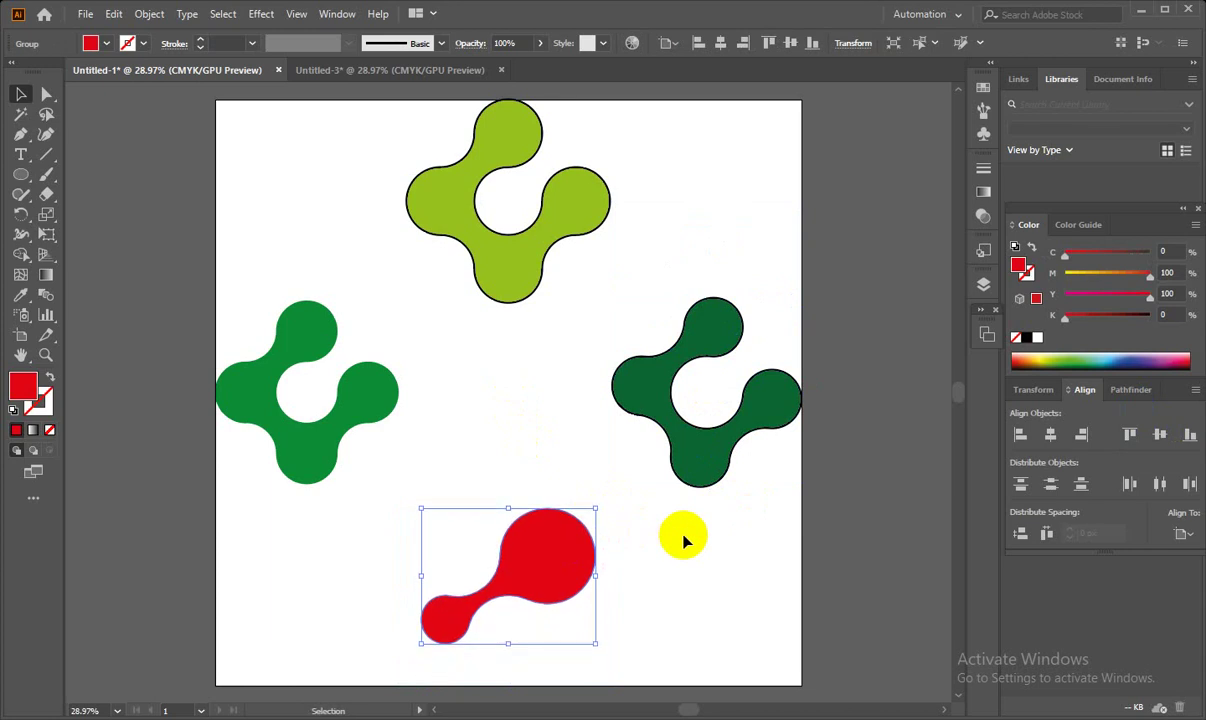
mouse_move(552, 550)
mouse_down()
mouse_move(537, 378)
mouse_move(545, 384)
mouse_up()
click(550, 535)
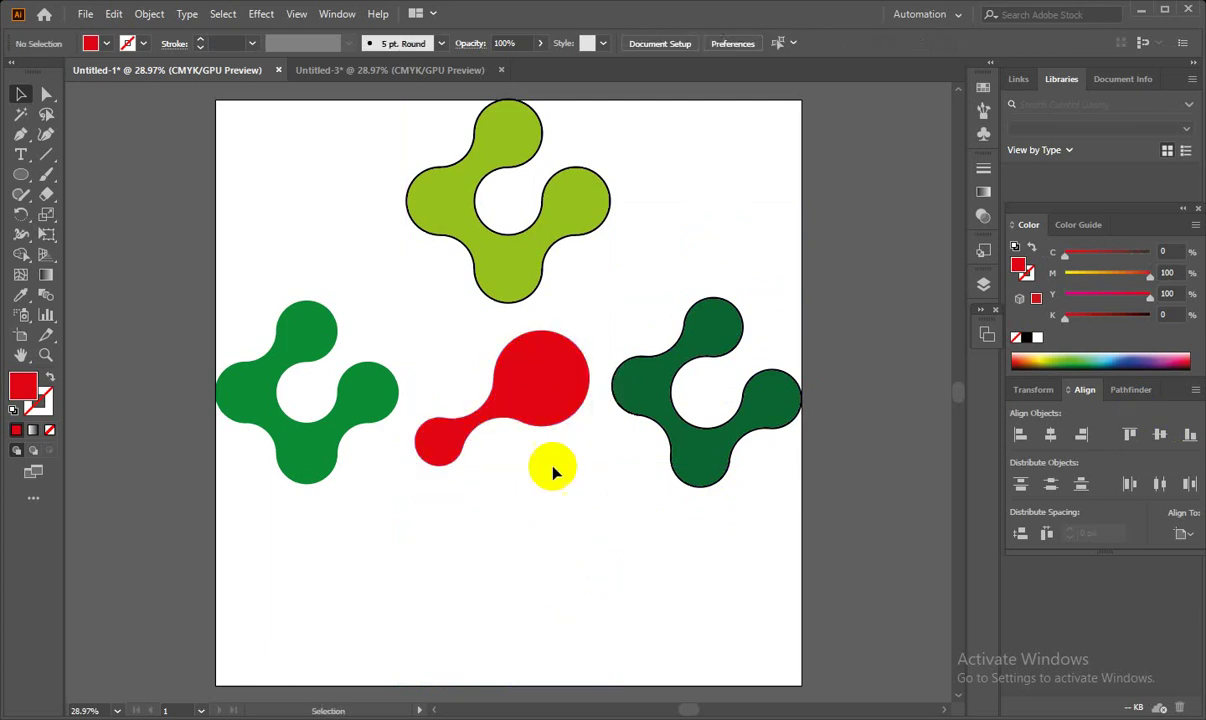
click(537, 394)
click(1050, 436)
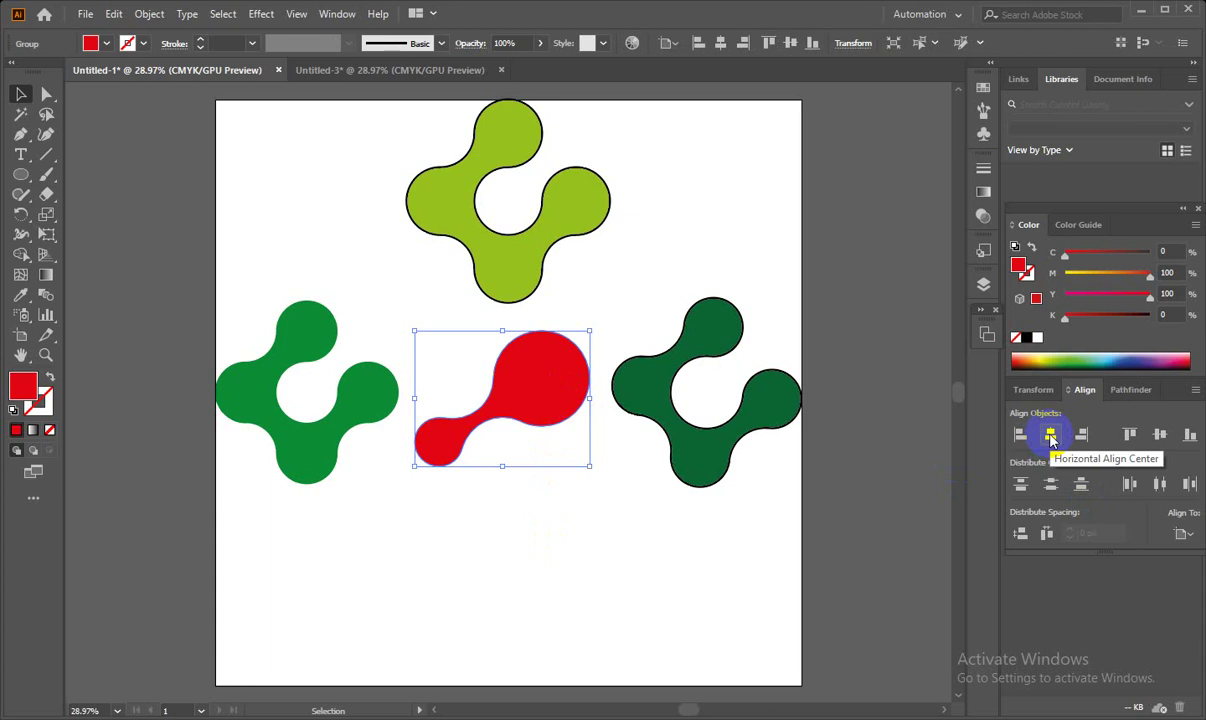
click(1050, 436)
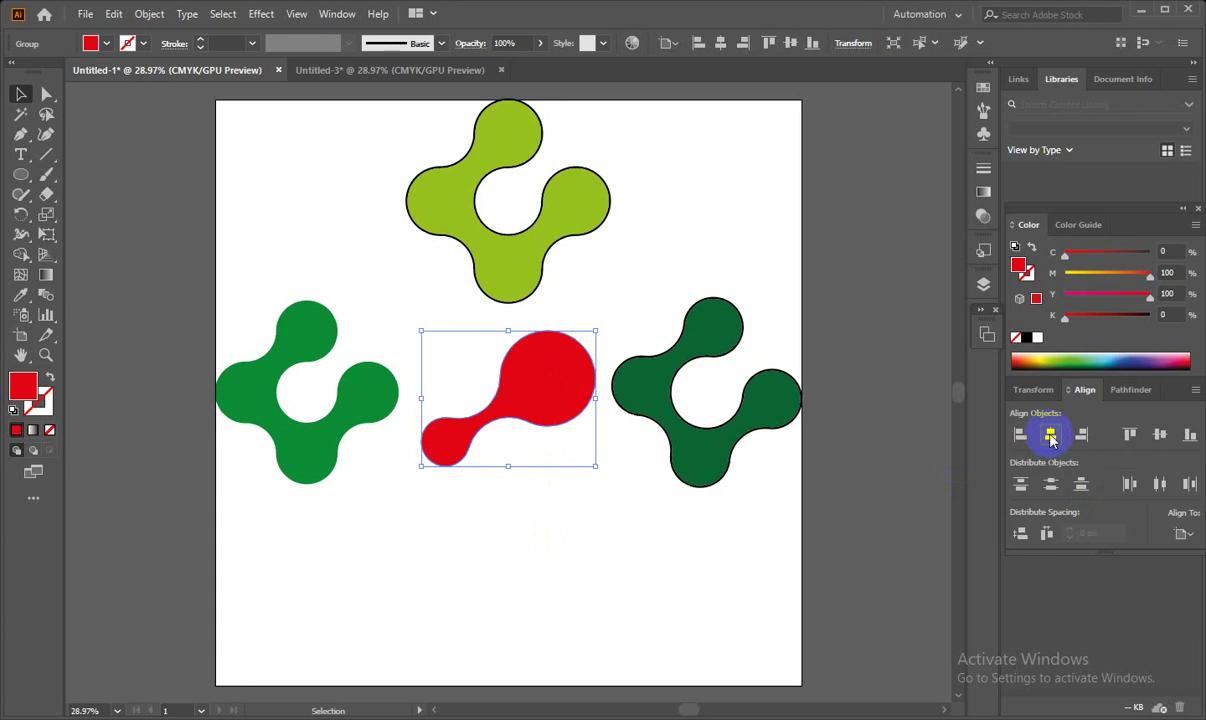
click(553, 551)
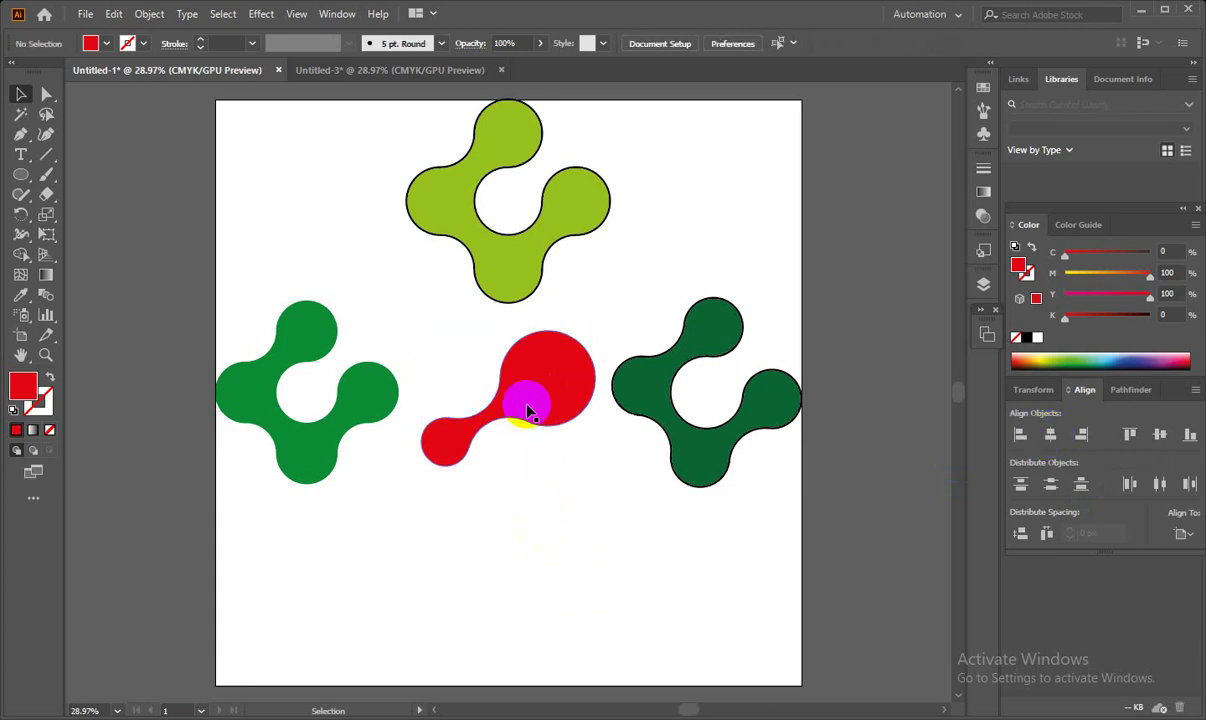
- Nudge the lime logo down and the side logos slightly inward with arrow keys
click(482, 167)
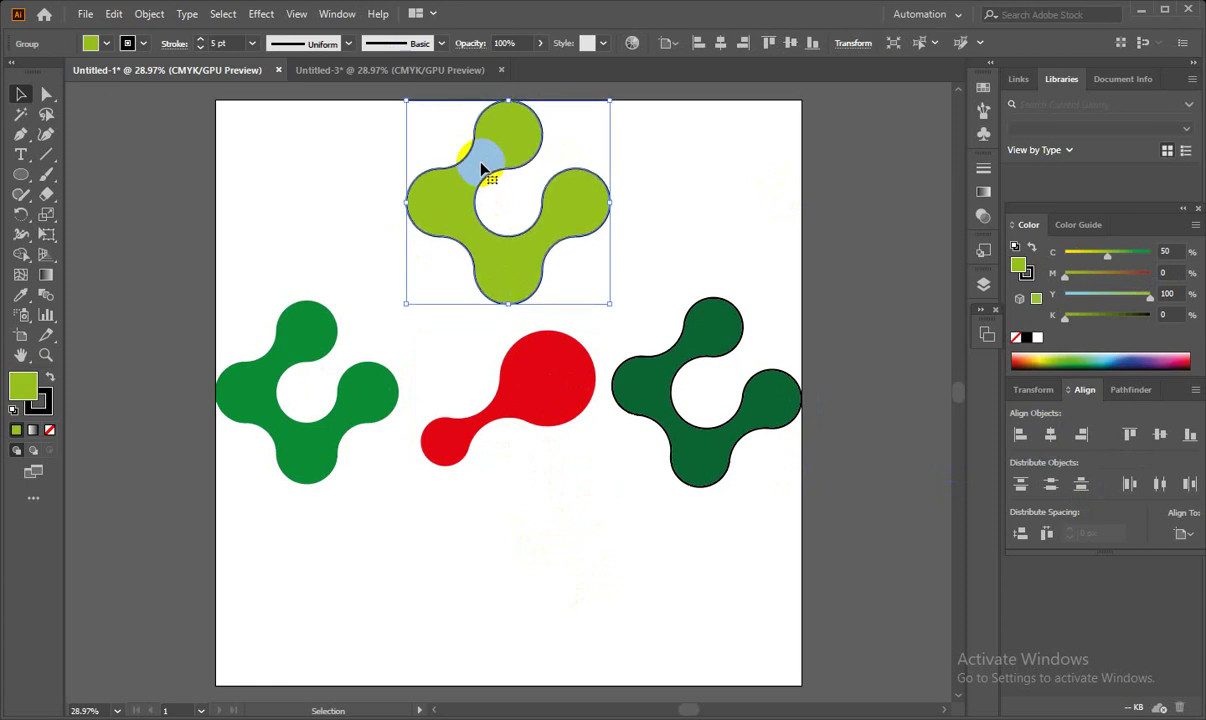
key(Down)
key(Down)
key(Down)
key(Down)
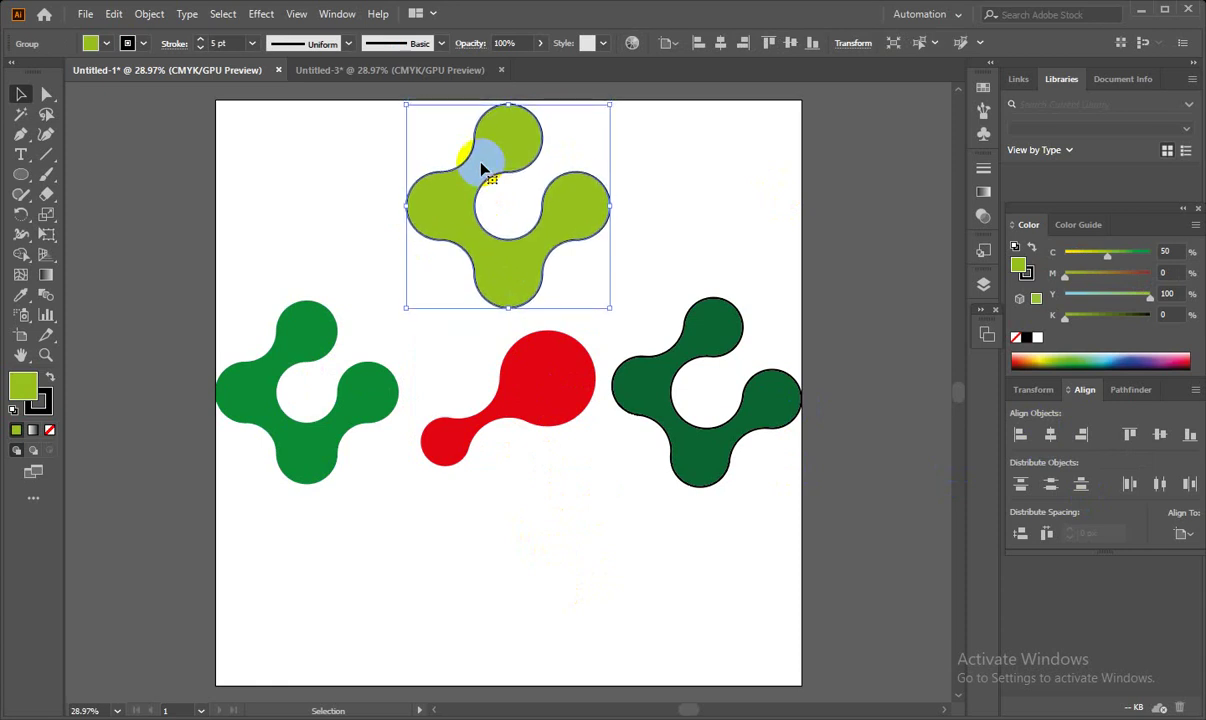
key(Down)
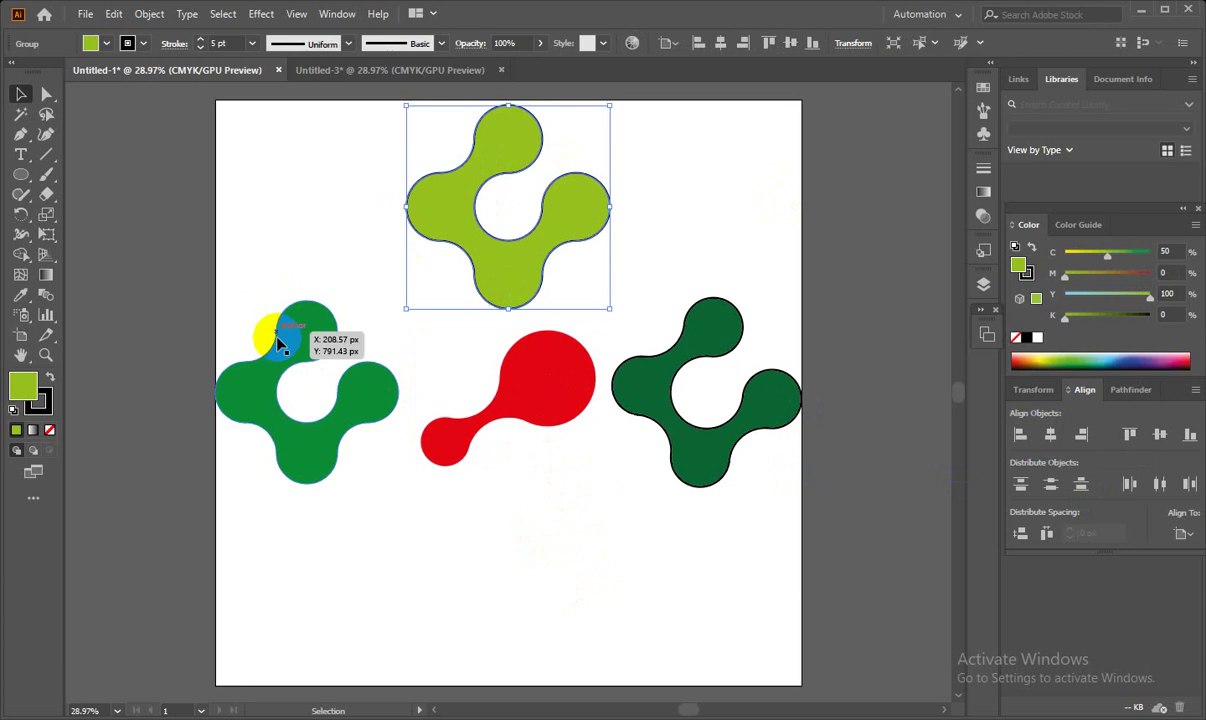
click(291, 353)
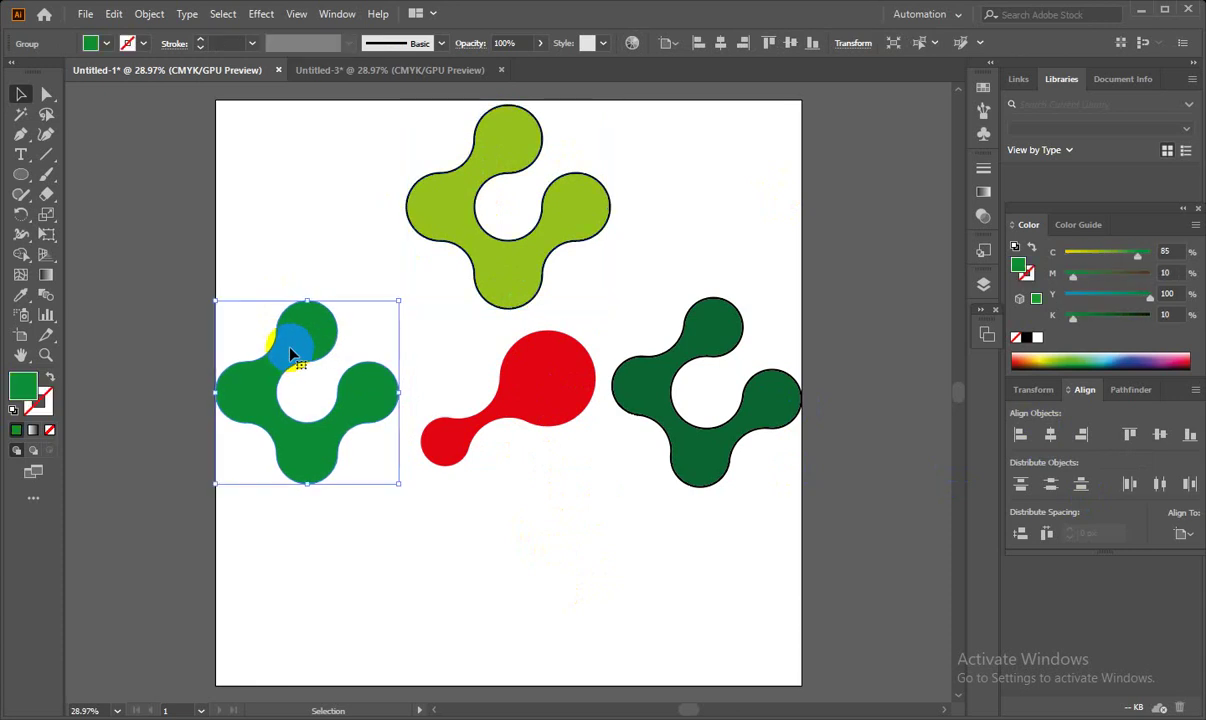
key(Right)
key(Right)
key(Right)
key(Right)
key(Right)
key(Right)
key(Right)
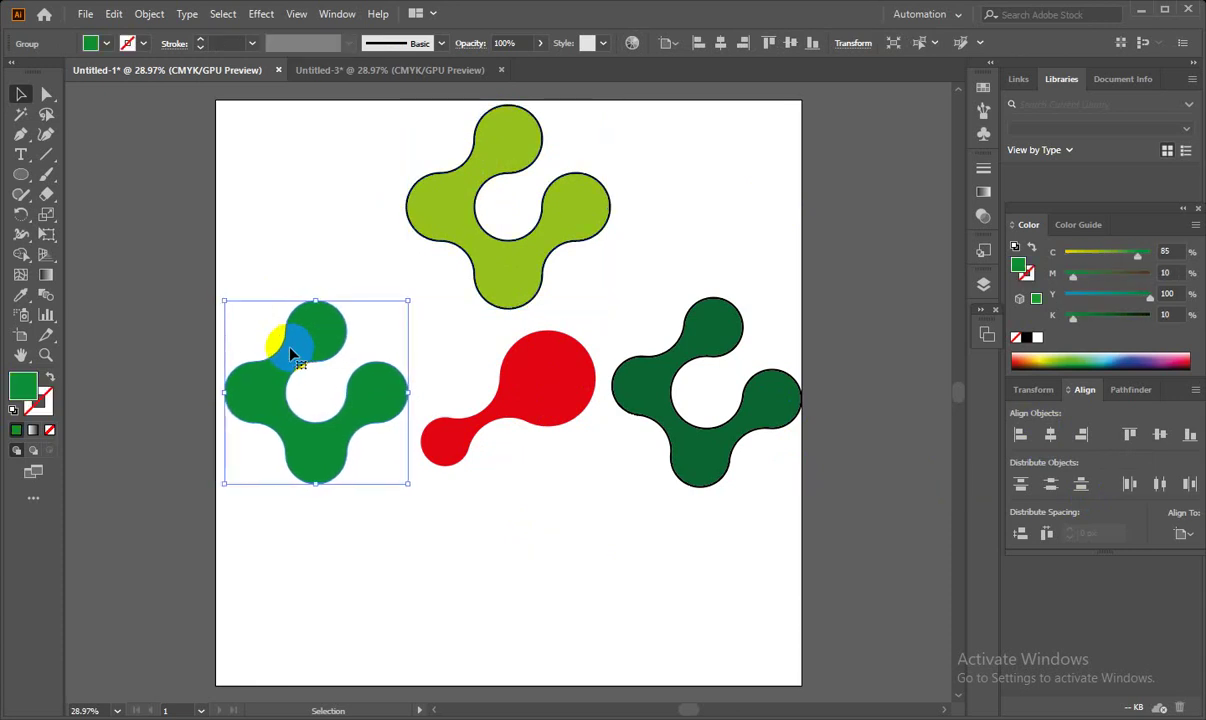
click(642, 383)
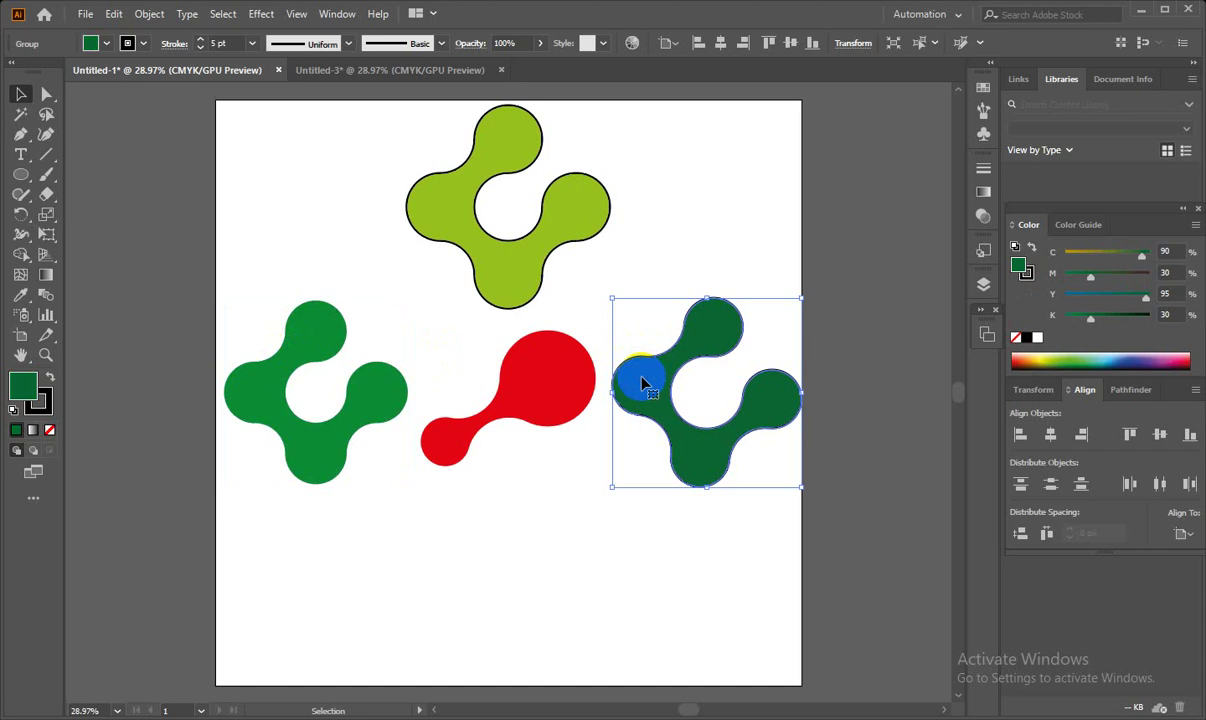
key(Left)
key(Left)
key(Left)
key(Left)
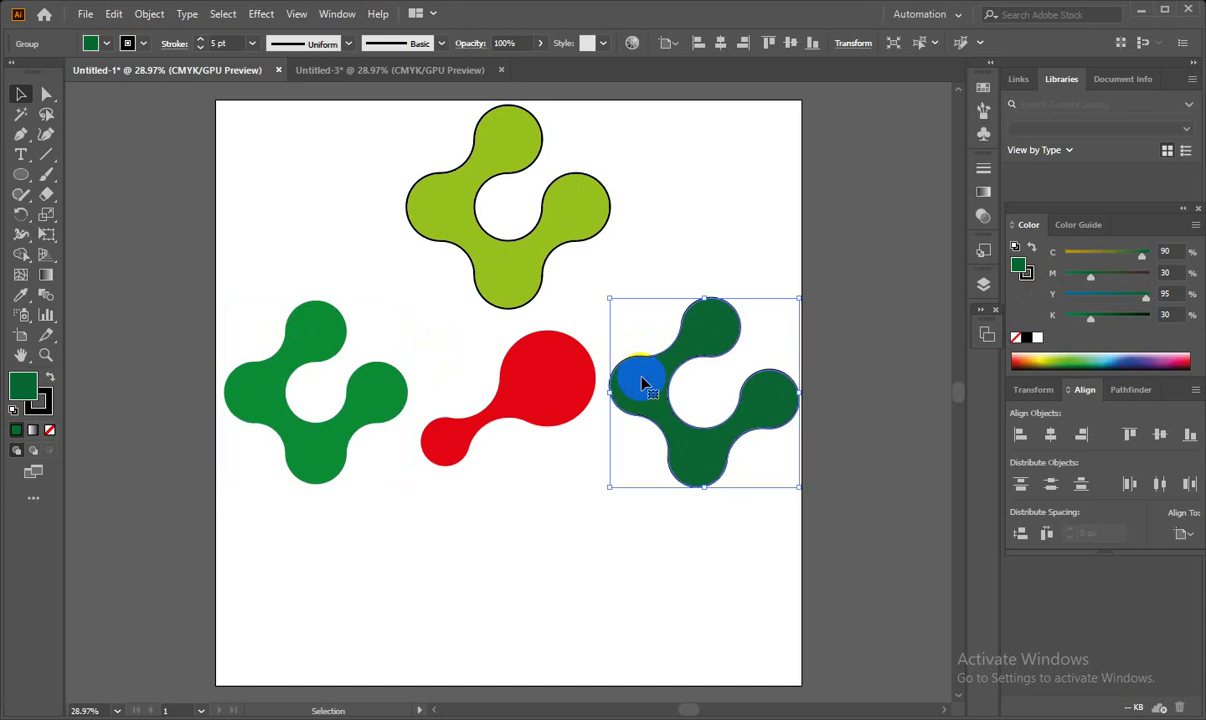
key(Left)
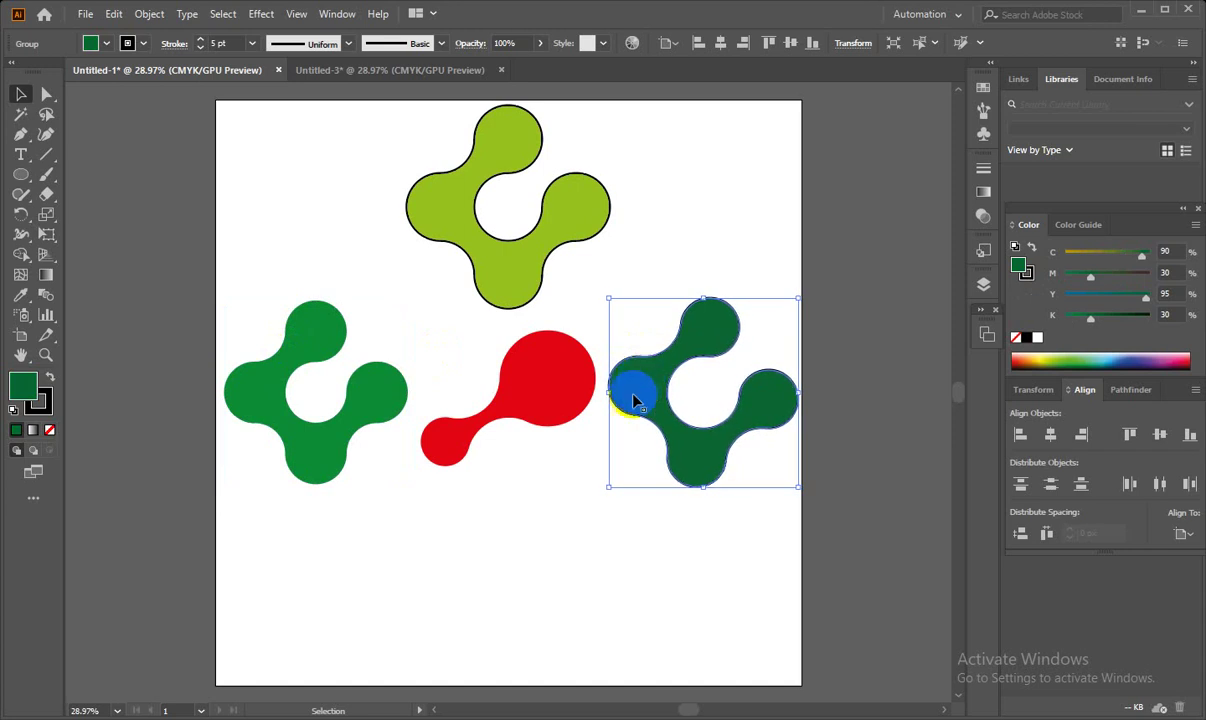
click(575, 460)
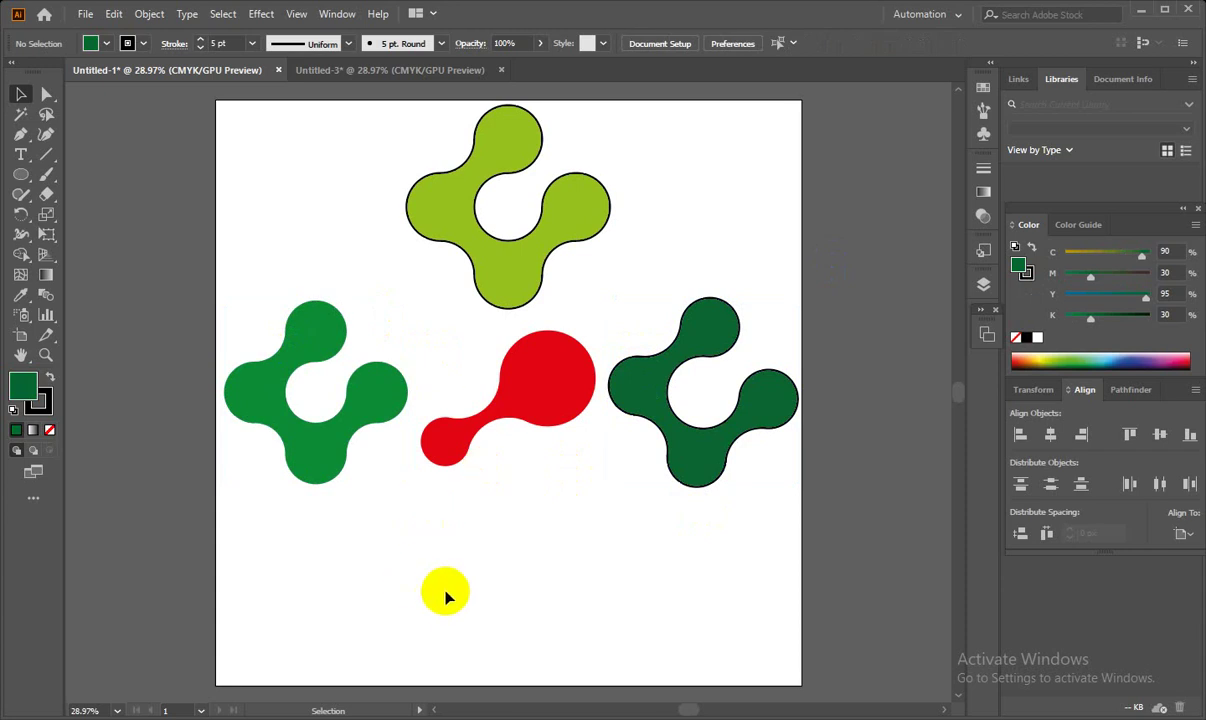
- Add a text object below the logos, enlarge it, and type 'metaball in illustrator'
click(21, 155)
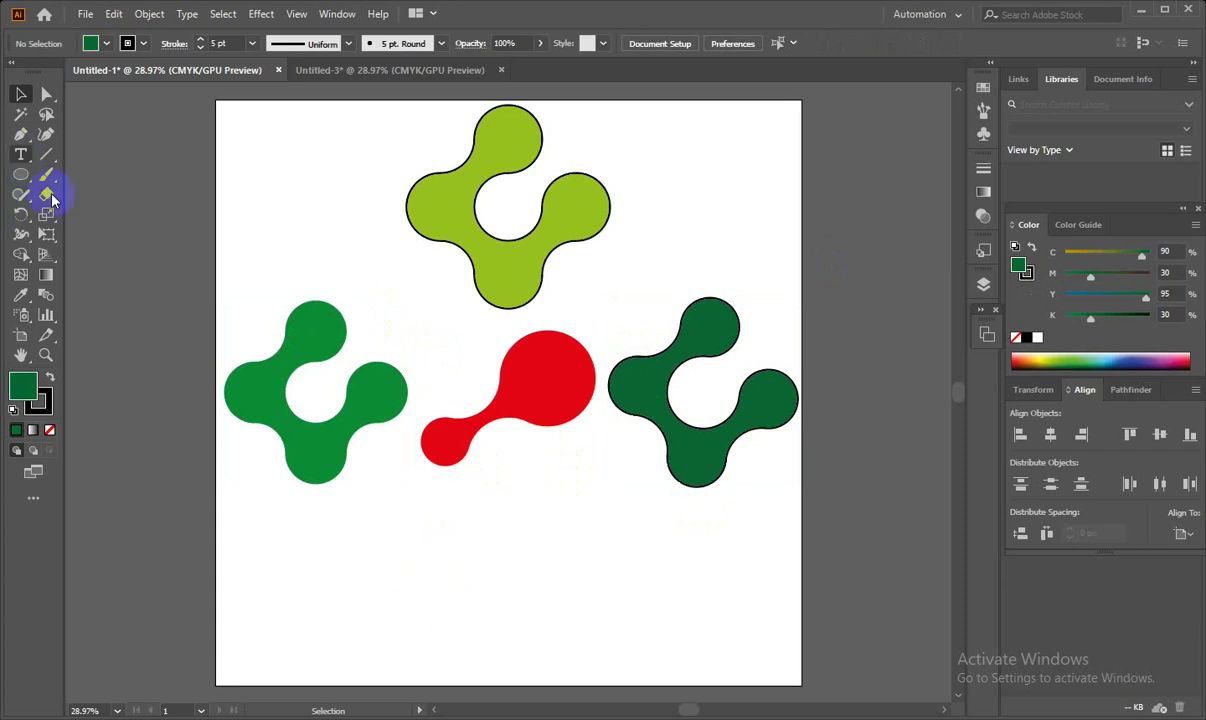
click(424, 554)
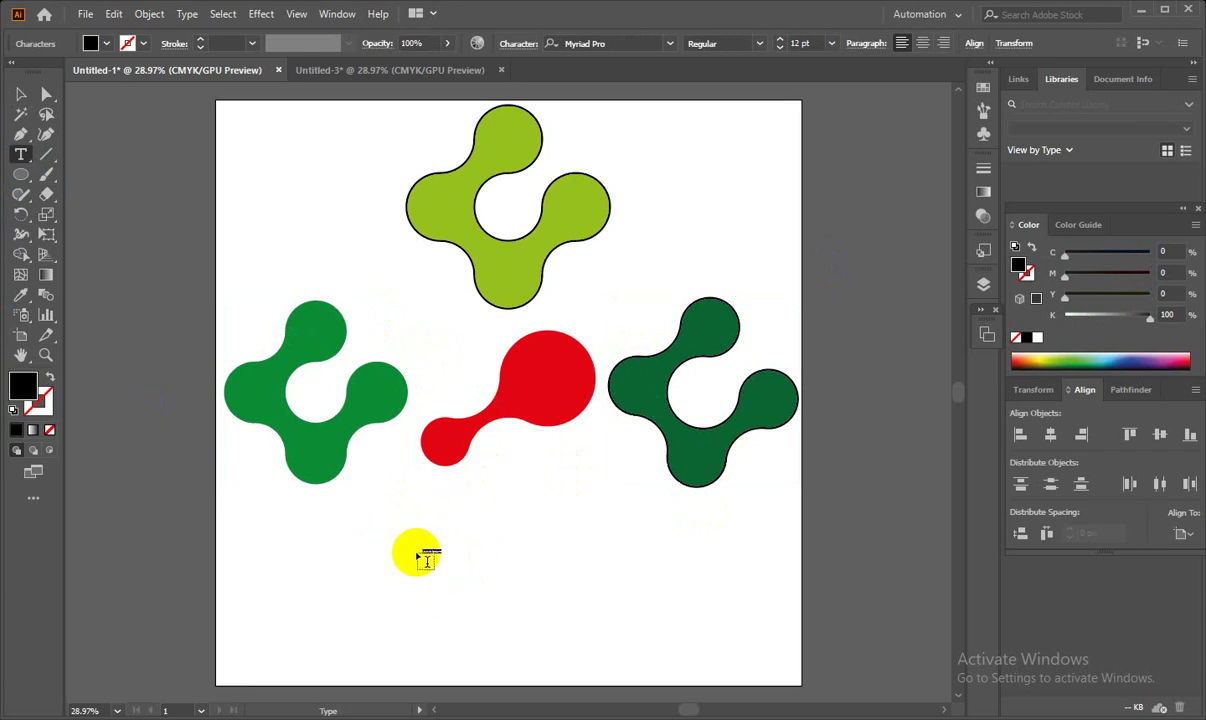
click(21, 94)
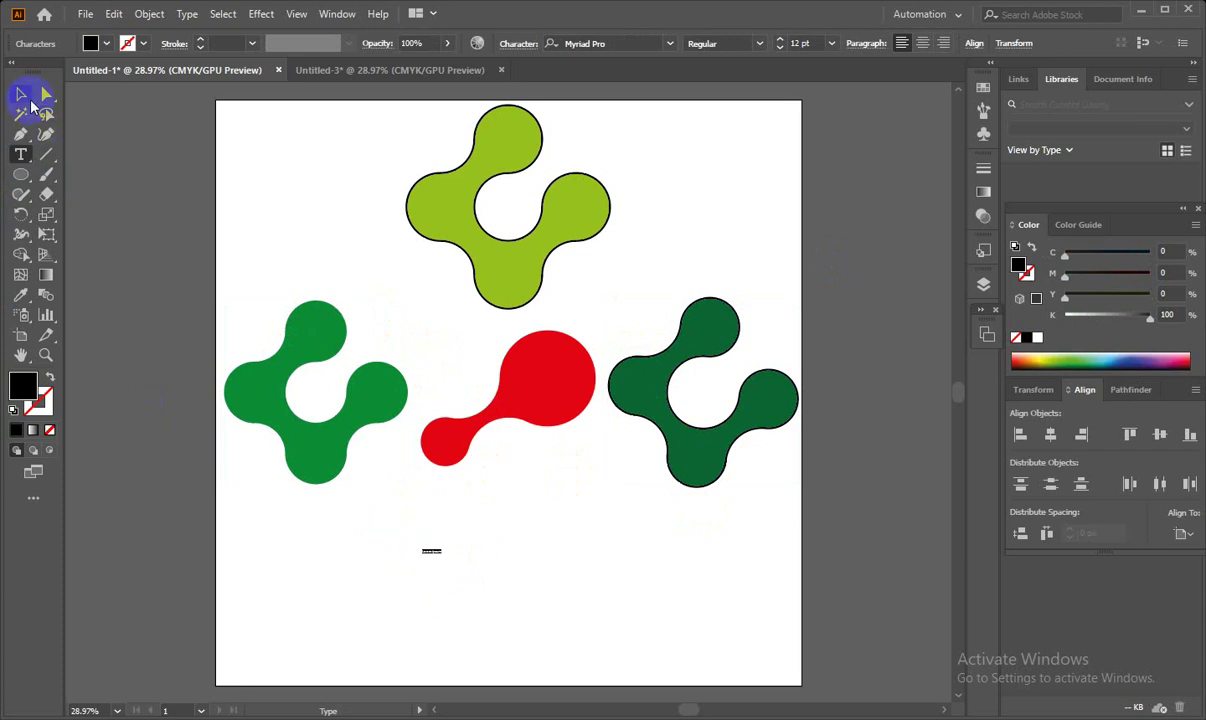
mouse_move(447, 563)
mouse_down()
mouse_move(592, 618)
mouse_move(632, 577)
mouse_up()
double_click(452, 560)
drag(452, 560, 467, 573)
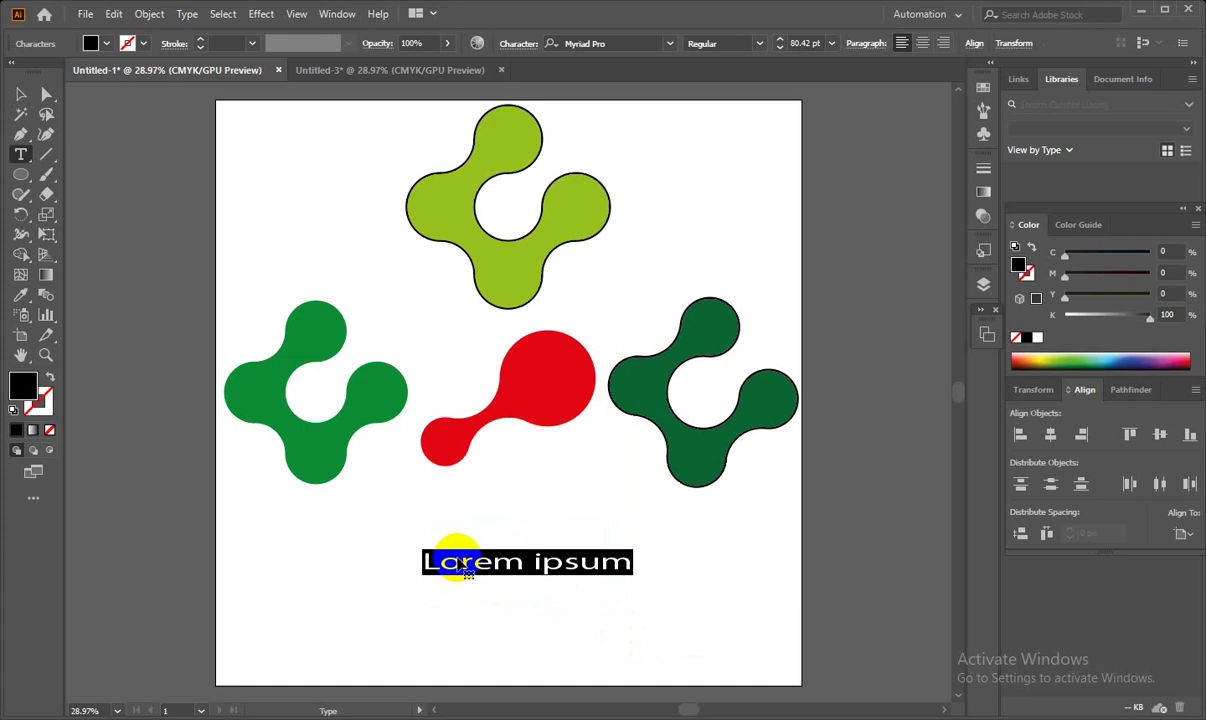
text(metaball in illustrator)
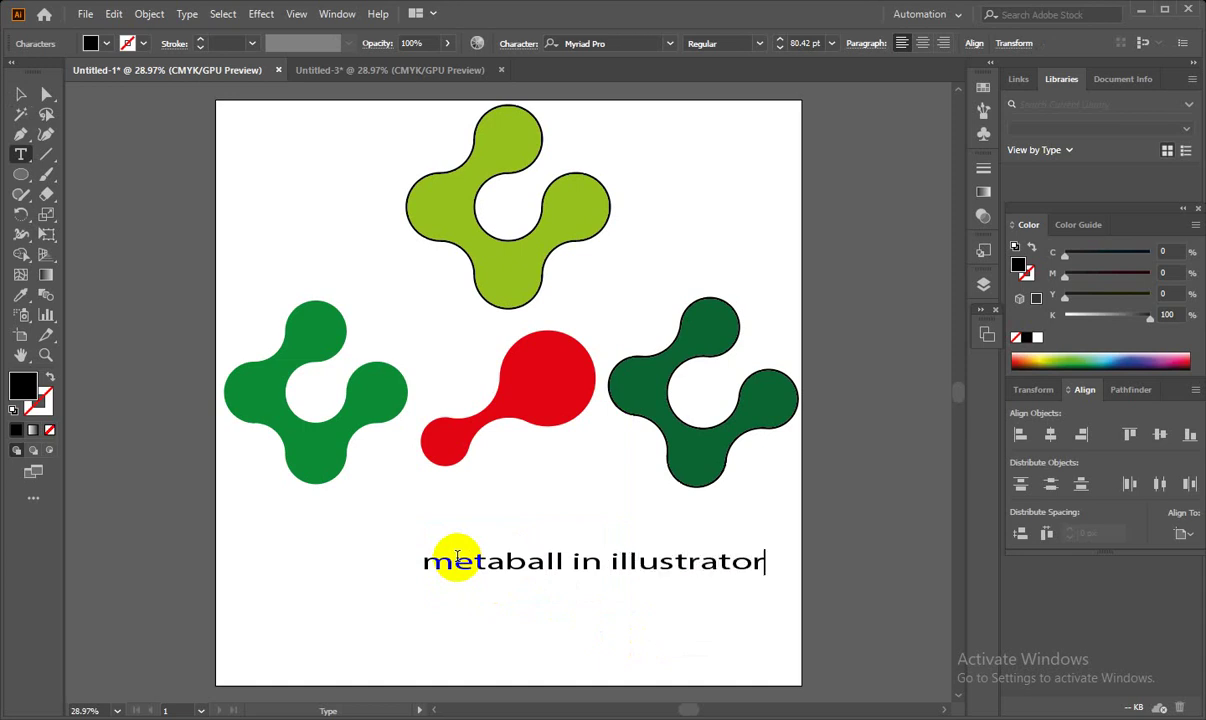
- Set the title font to EthnocentricRg-Regular
click(20, 94)
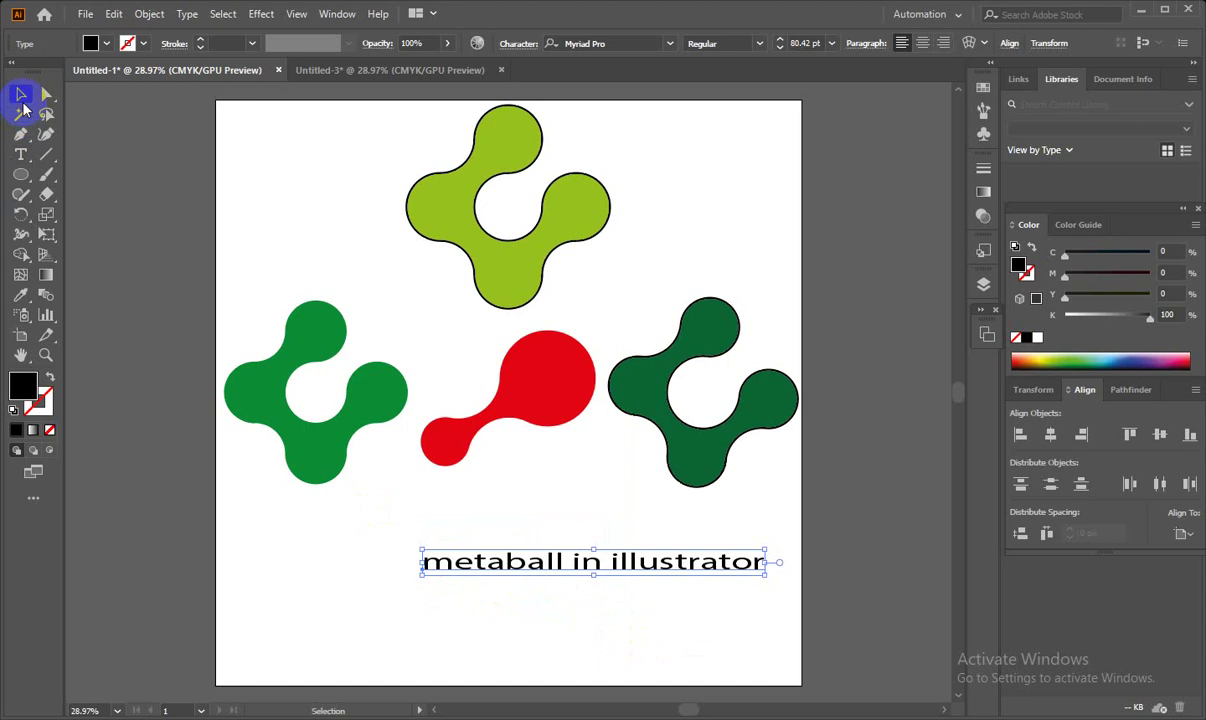
click(619, 44)
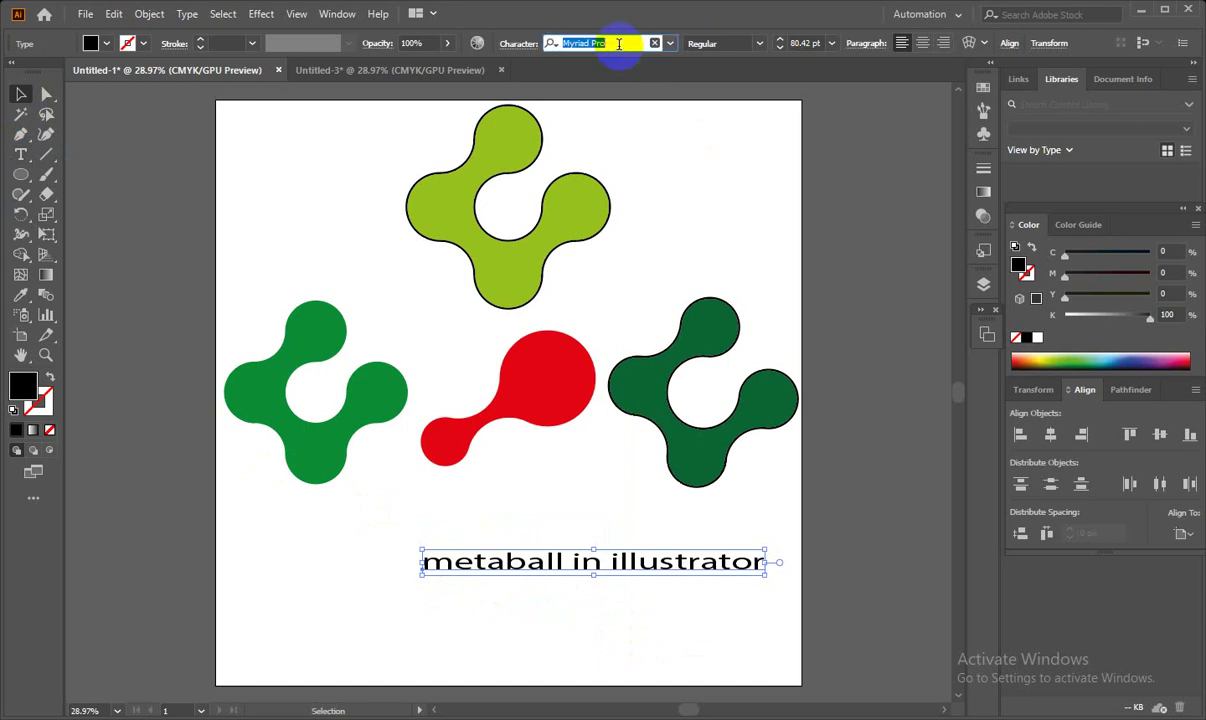
text(eth)
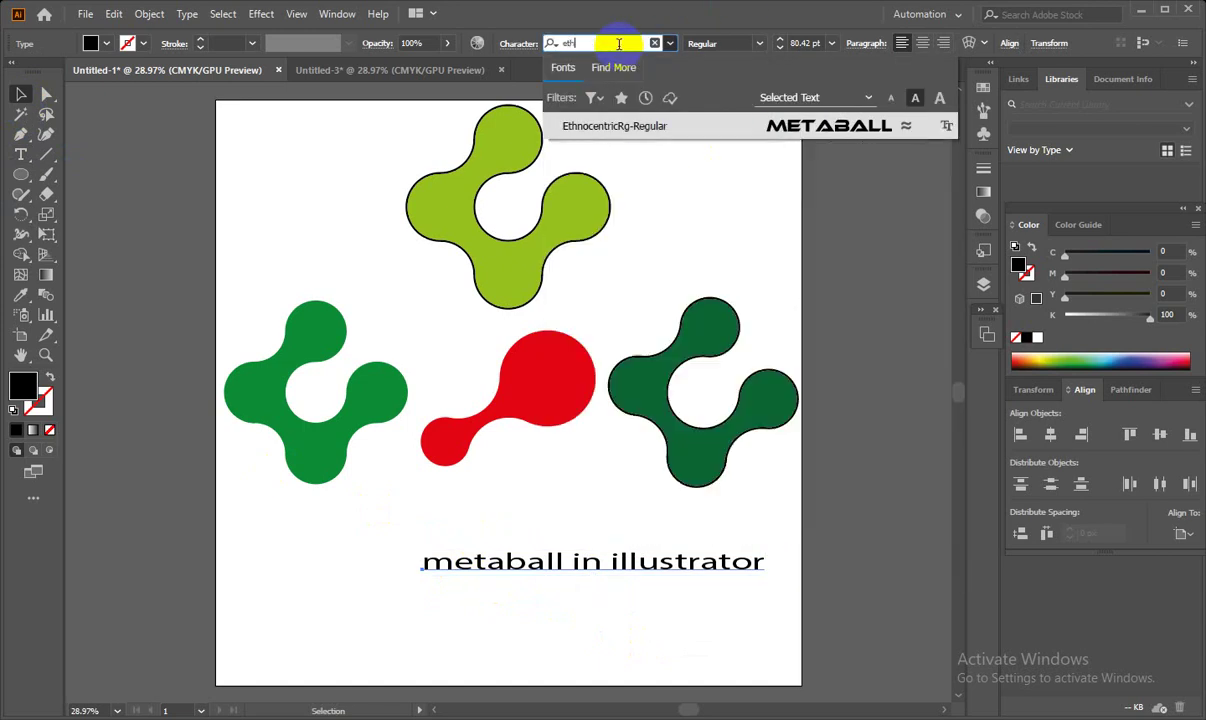
click(770, 126)
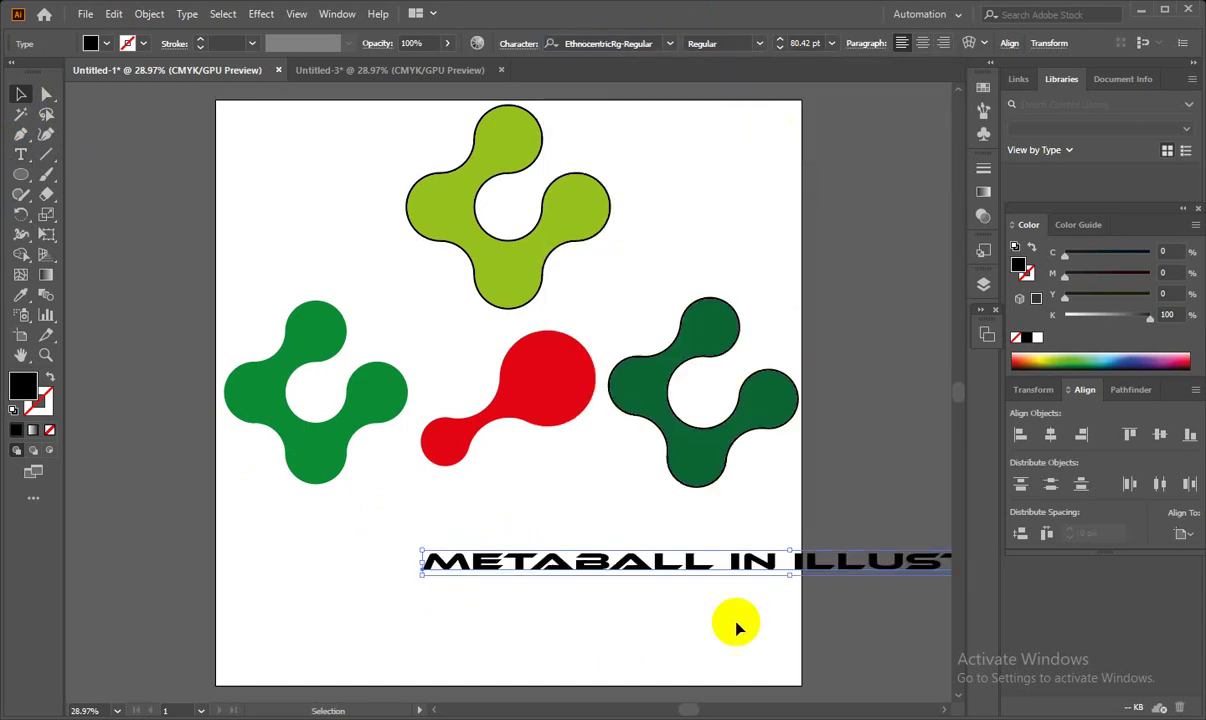
- Enlarge the title and centre it horizontally on the artboard under the logos
drag(597, 549, 396, 533)
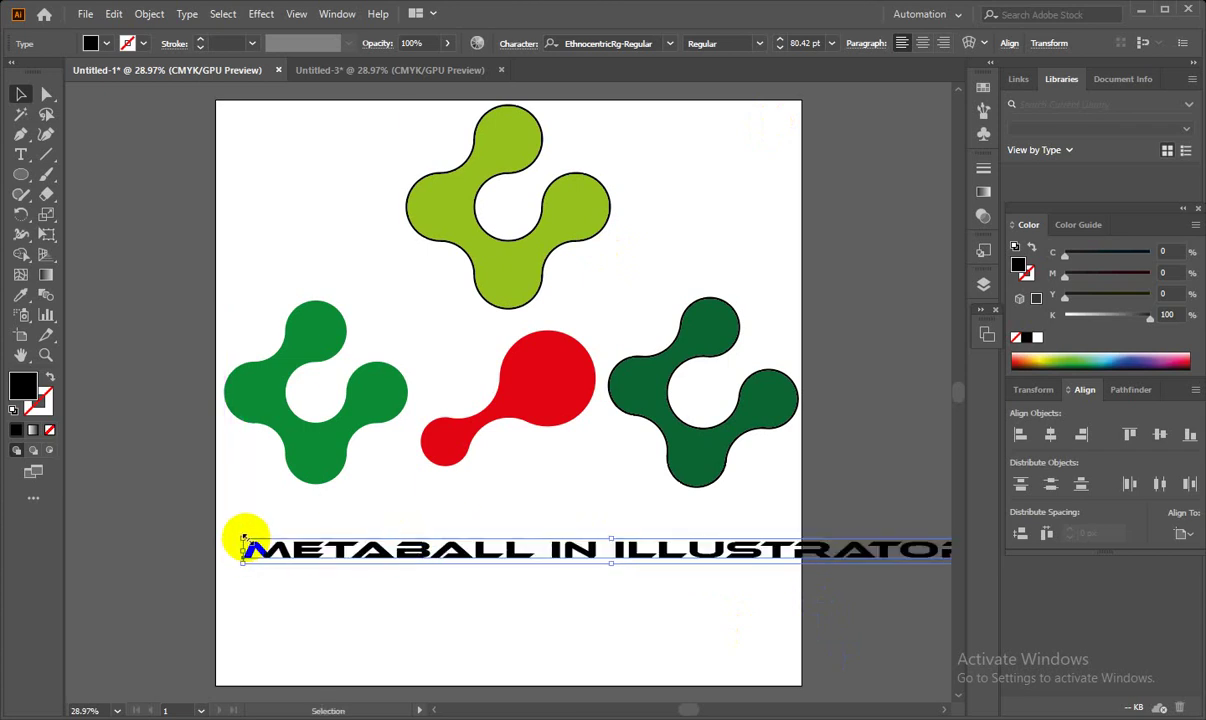
drag(242, 538, 446, 517)
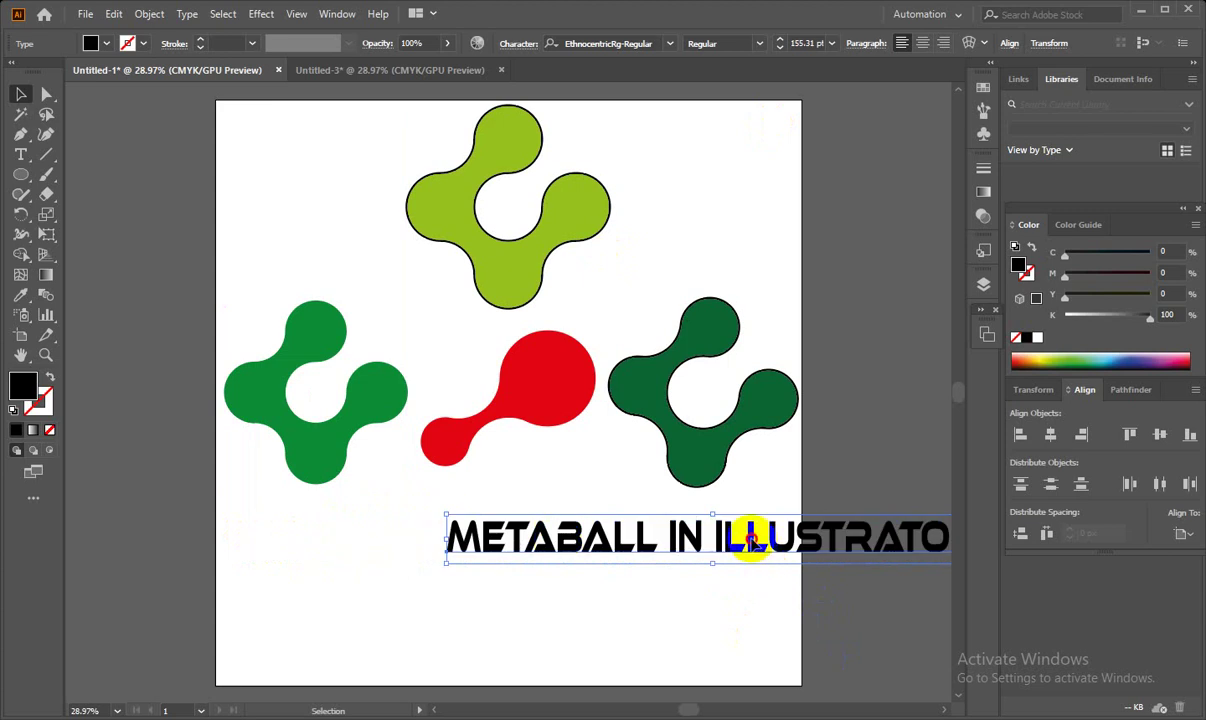
drag(754, 538, 511, 523)
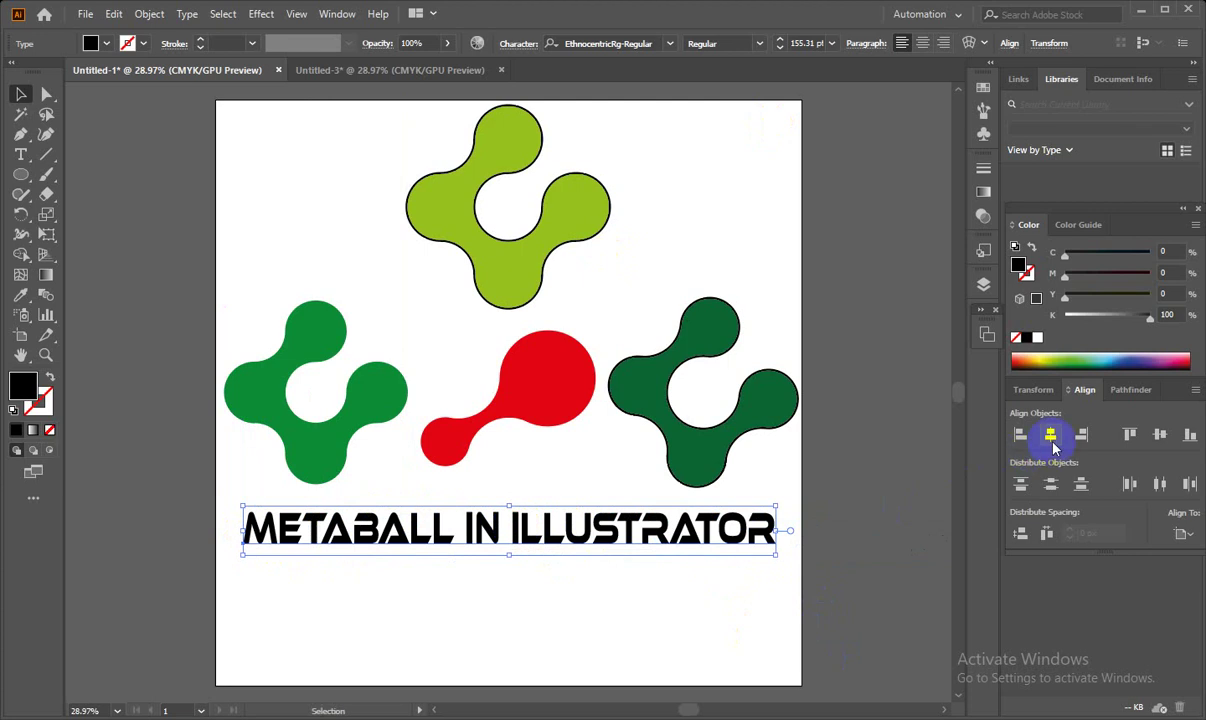
click(1050, 435)
click(538, 600)
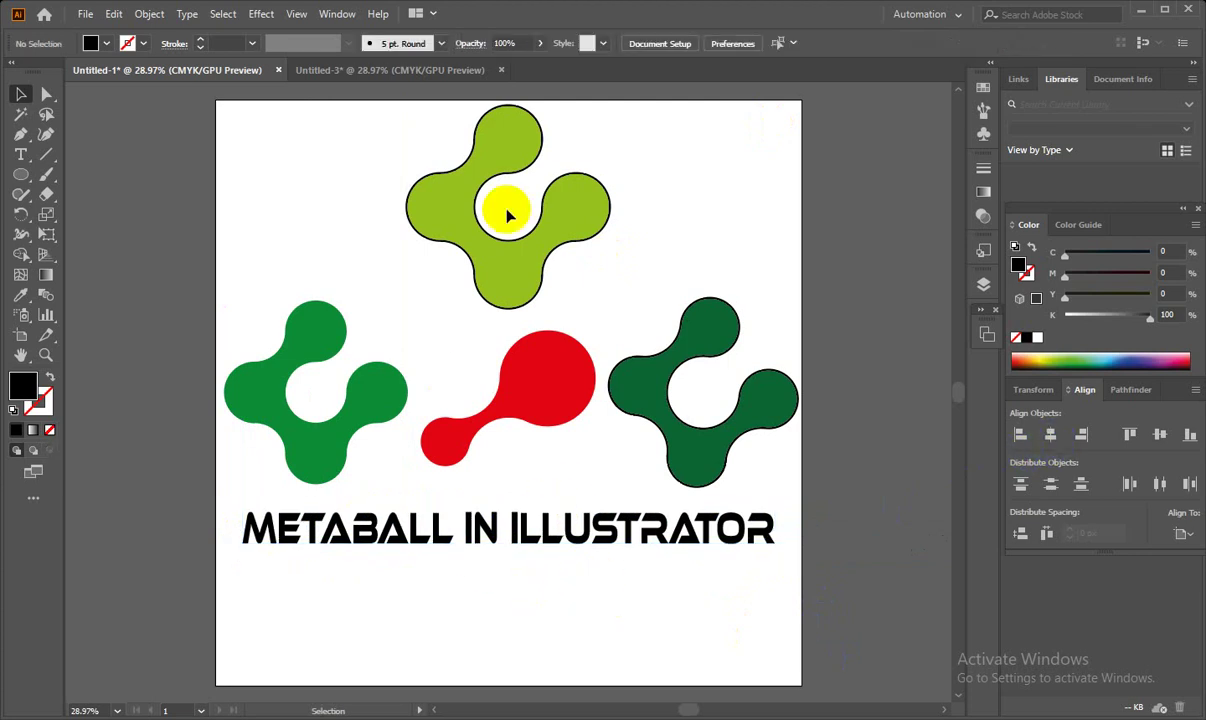
- Export the artwork as a JPEG named metaball.jpg in Downloads
click(85, 15)
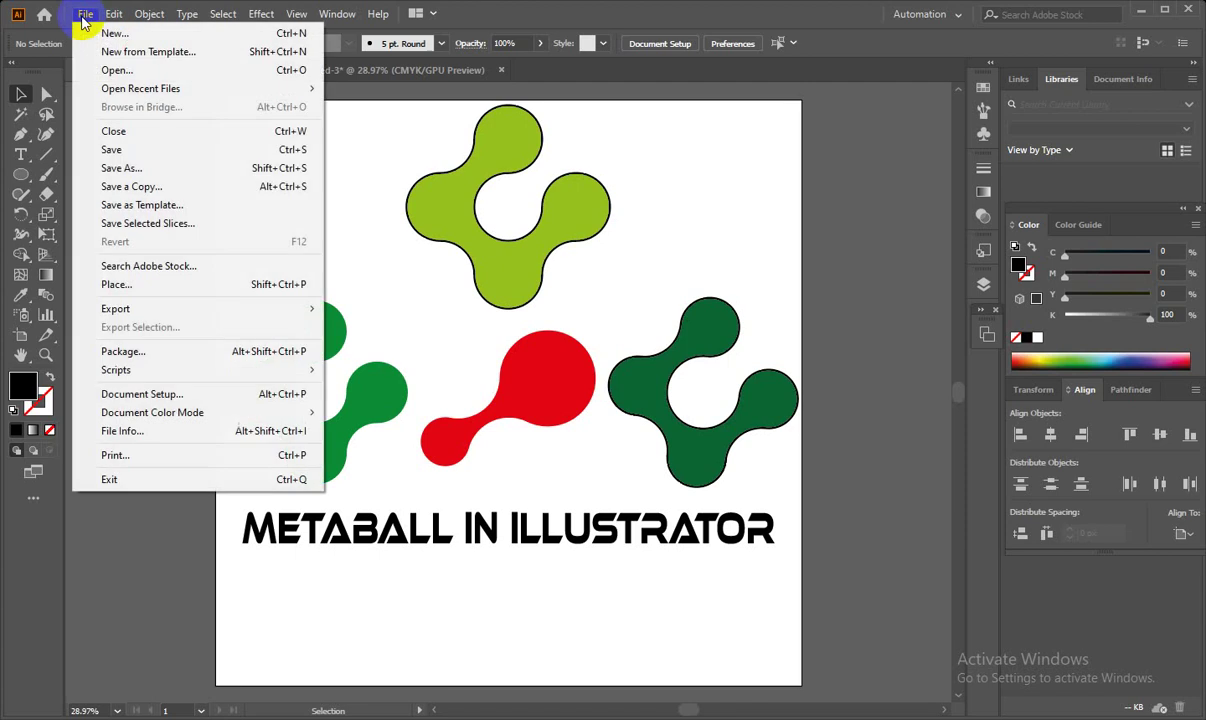
click(485, 592)
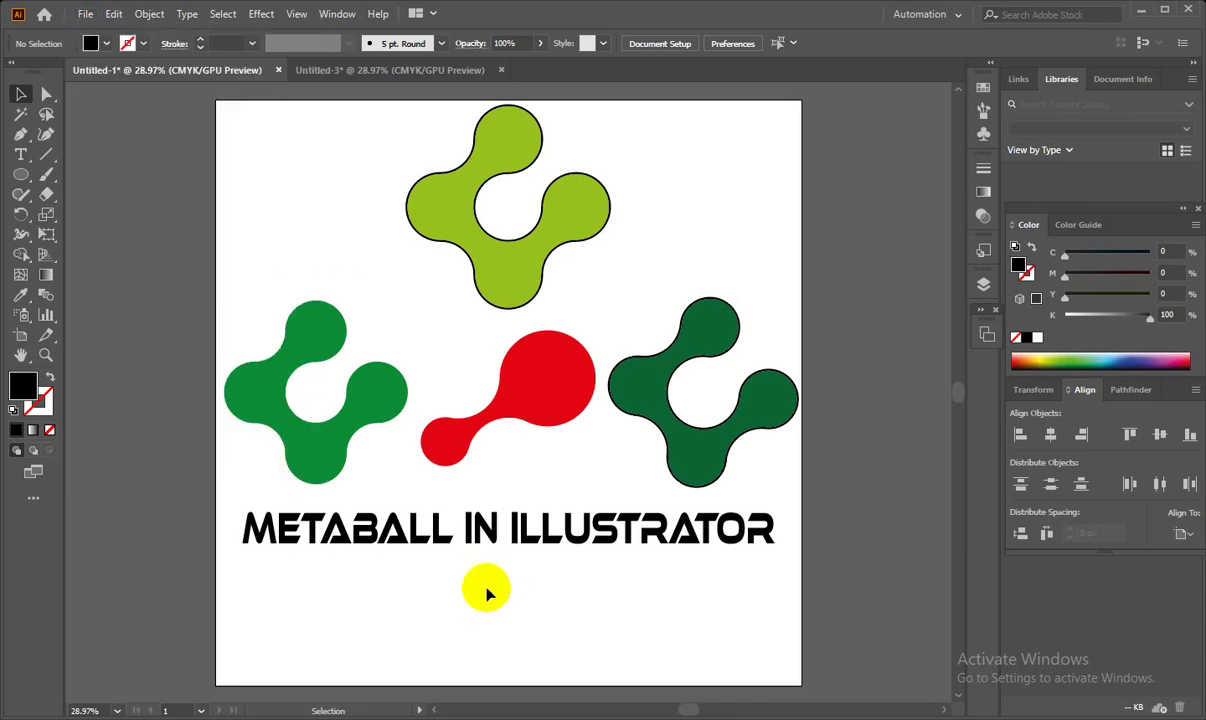
click(86, 15)
mouse_move(115, 308)
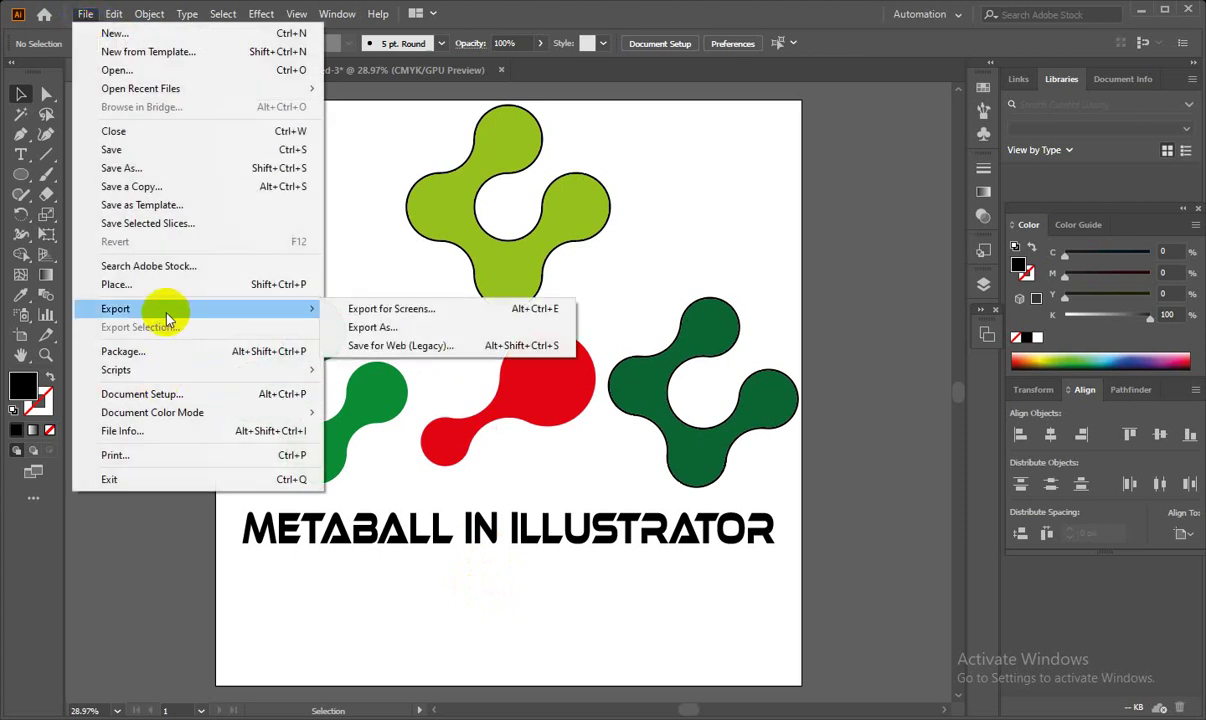
click(366, 326)
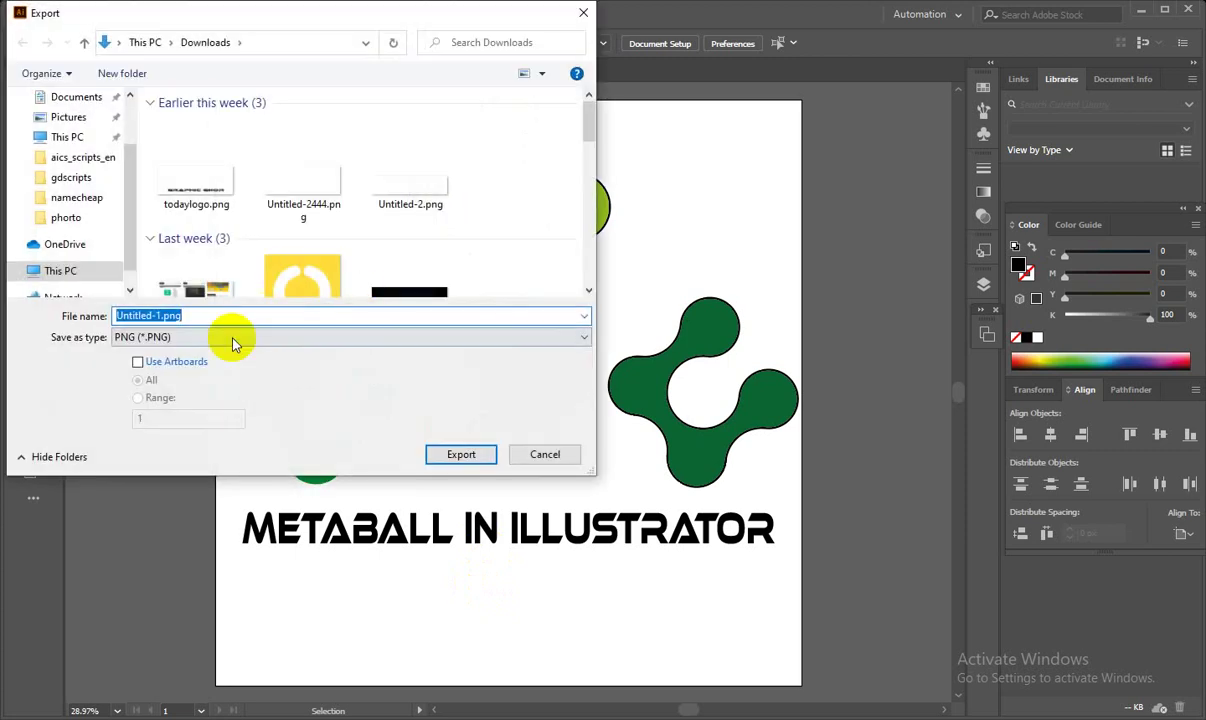
click(188, 337)
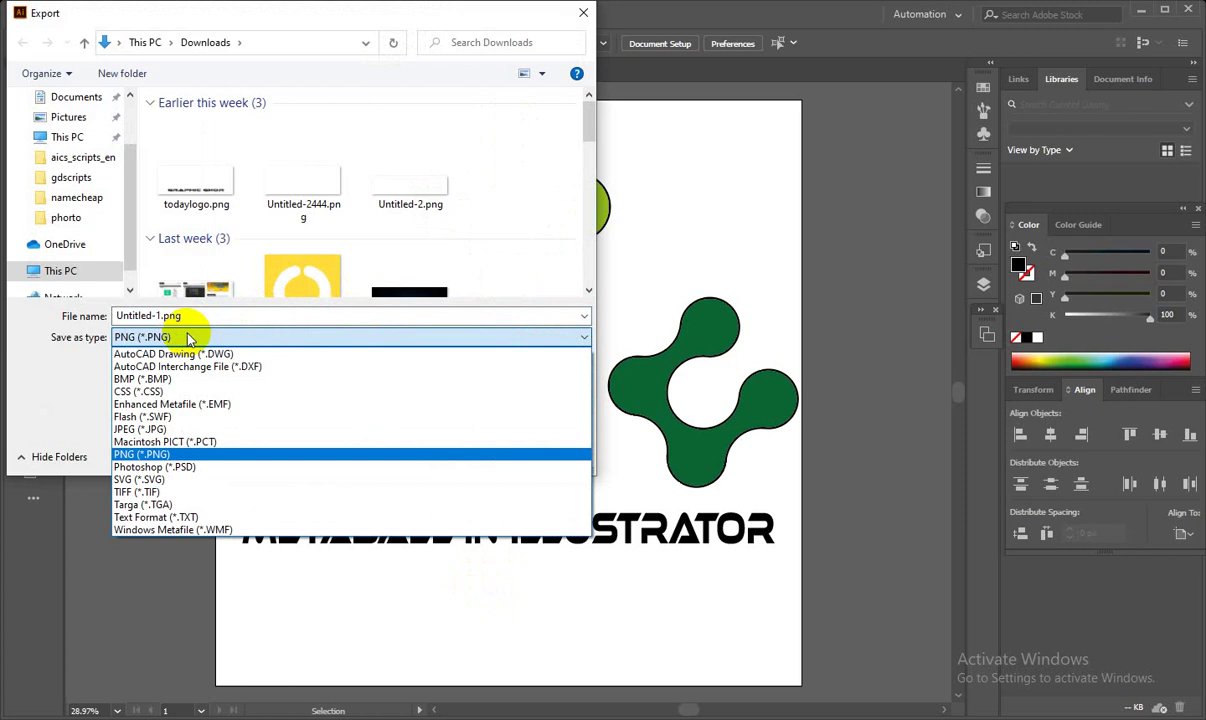
click(158, 428)
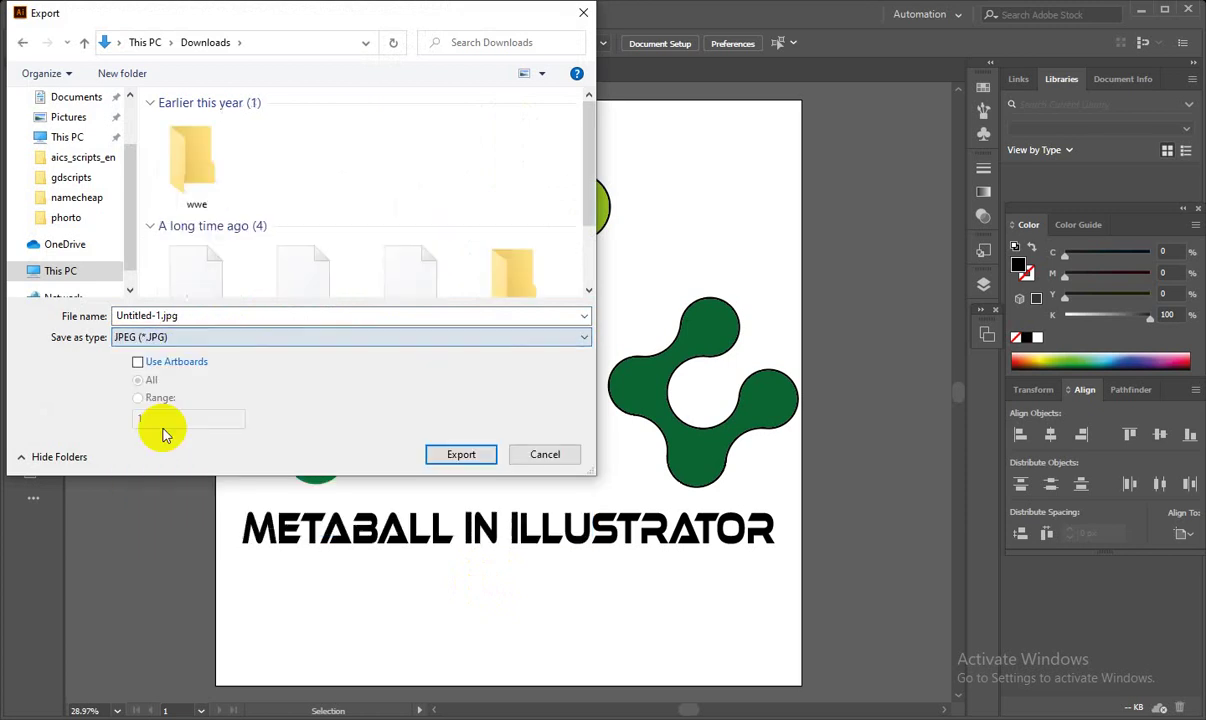
double_click(183, 316)
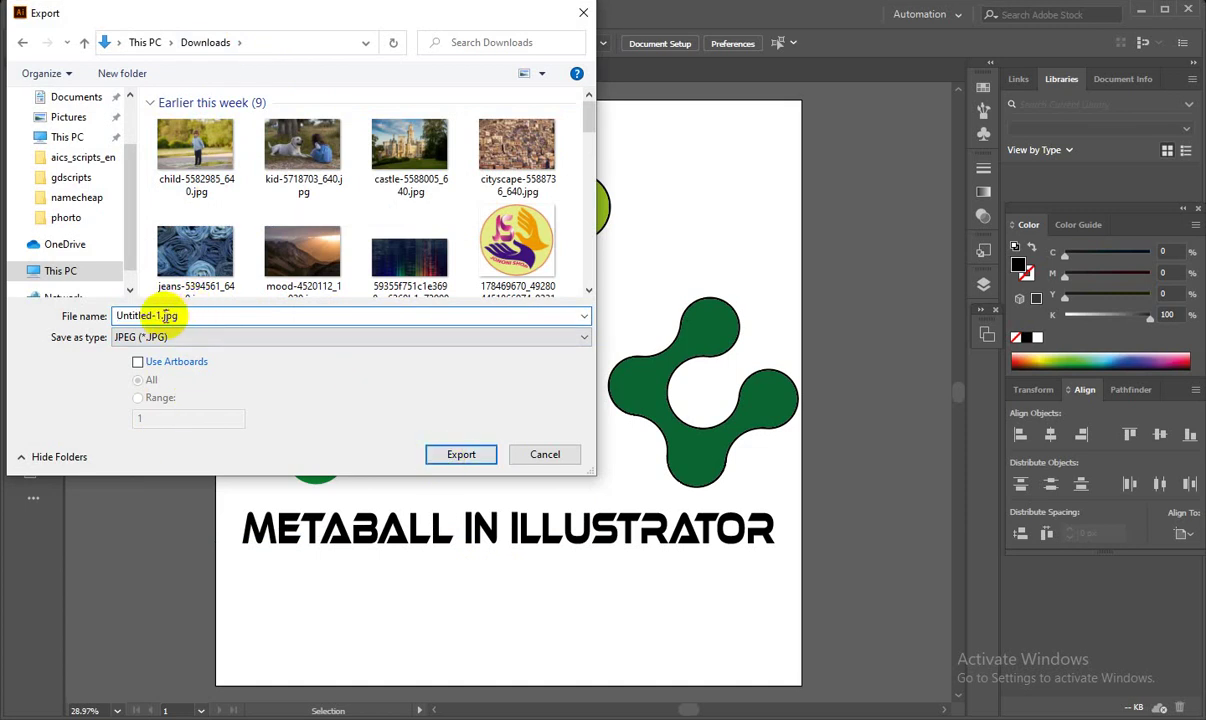
drag(162, 316, 110, 315)
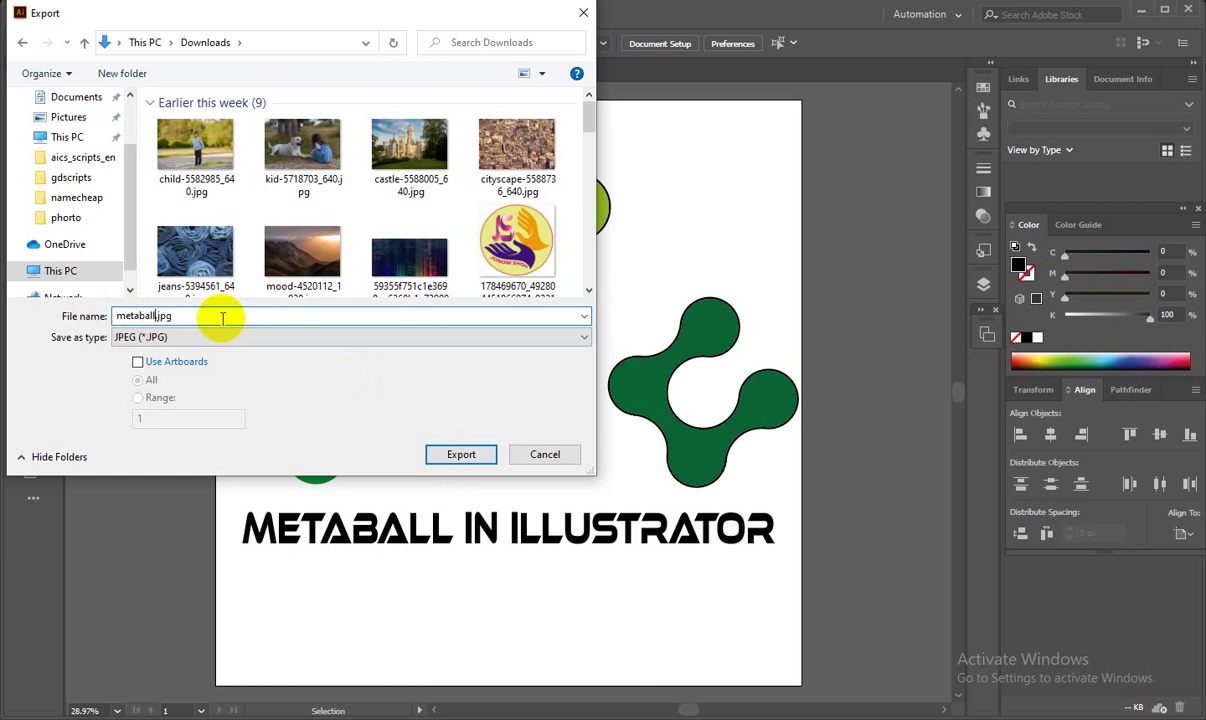
click(457, 453)
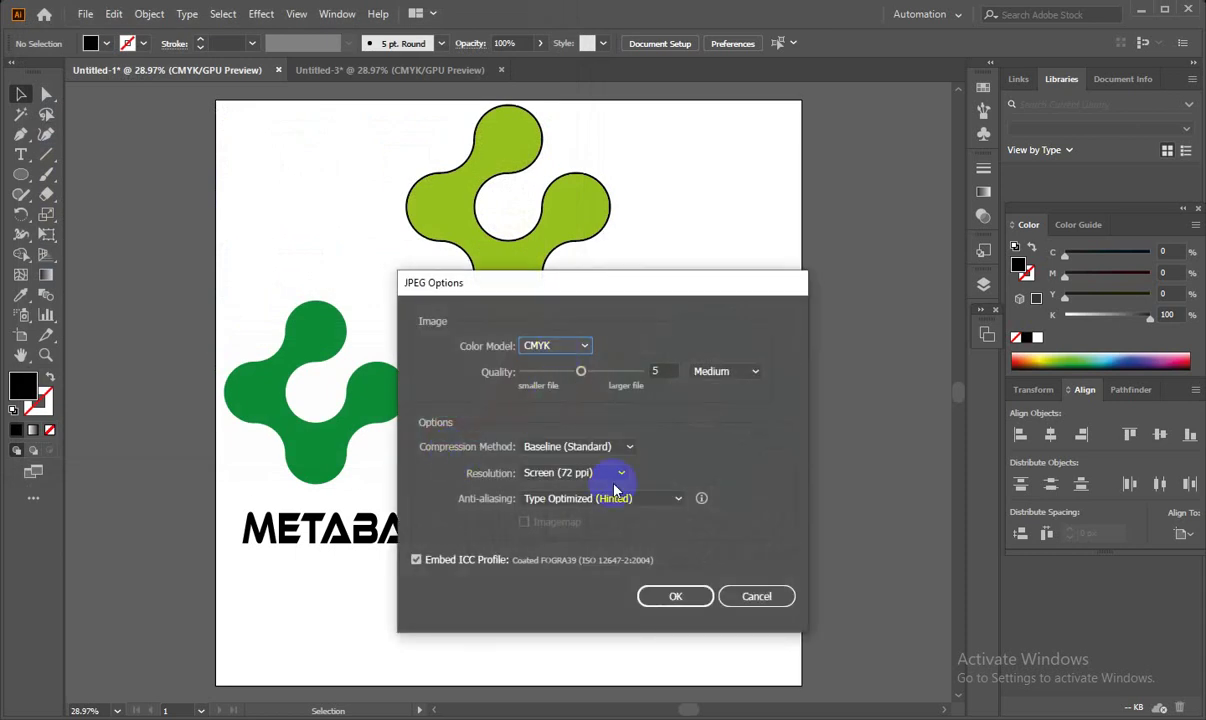
- Export metaball.jpg with RGB colour model, medium quality and 72 ppi
click(556, 345)
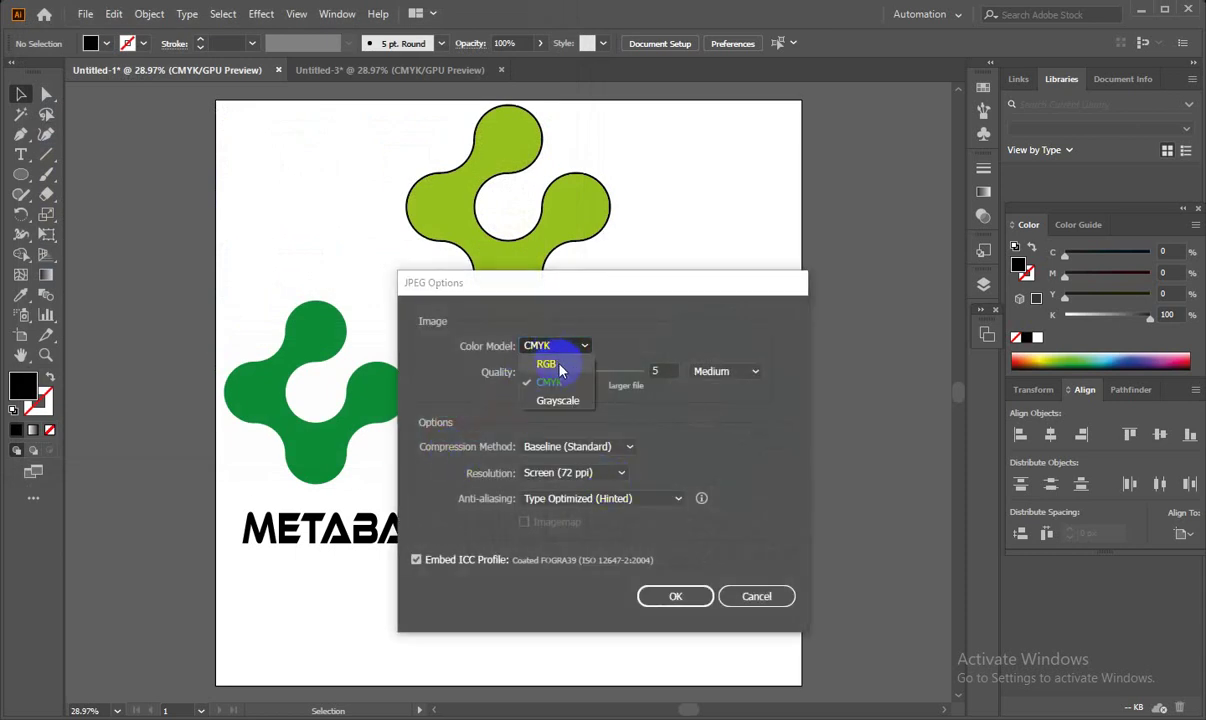
click(548, 364)
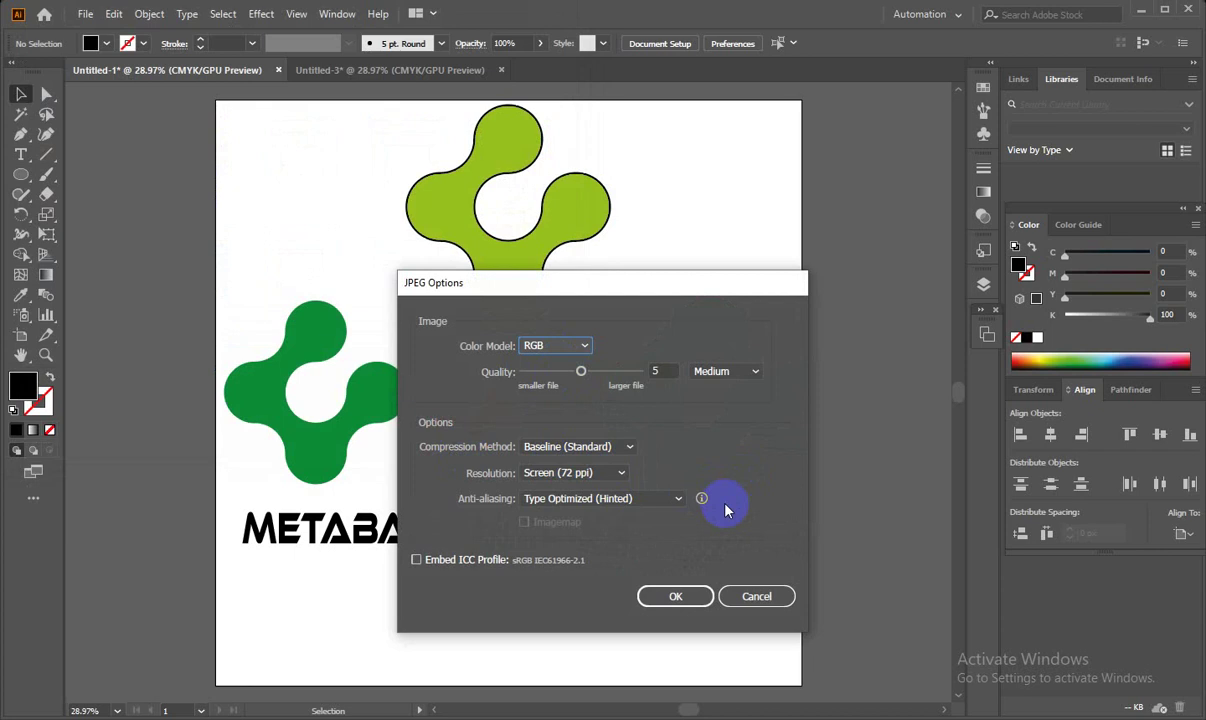
click(676, 600)
click(676, 600)
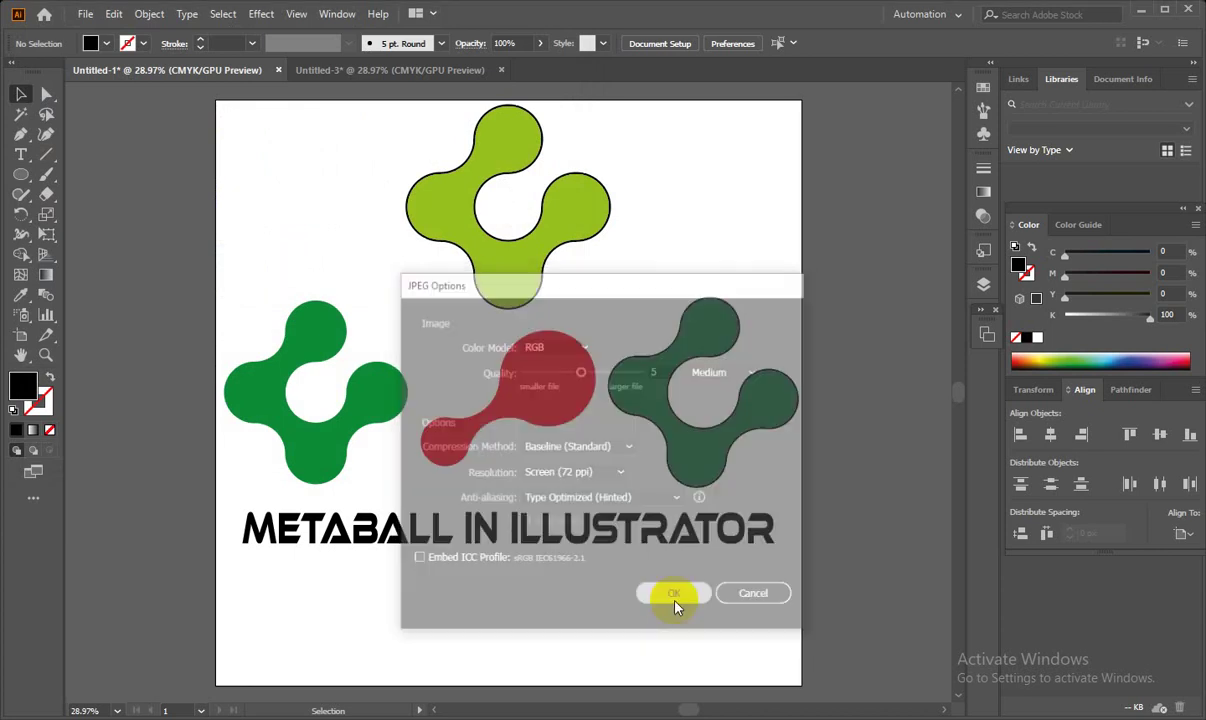